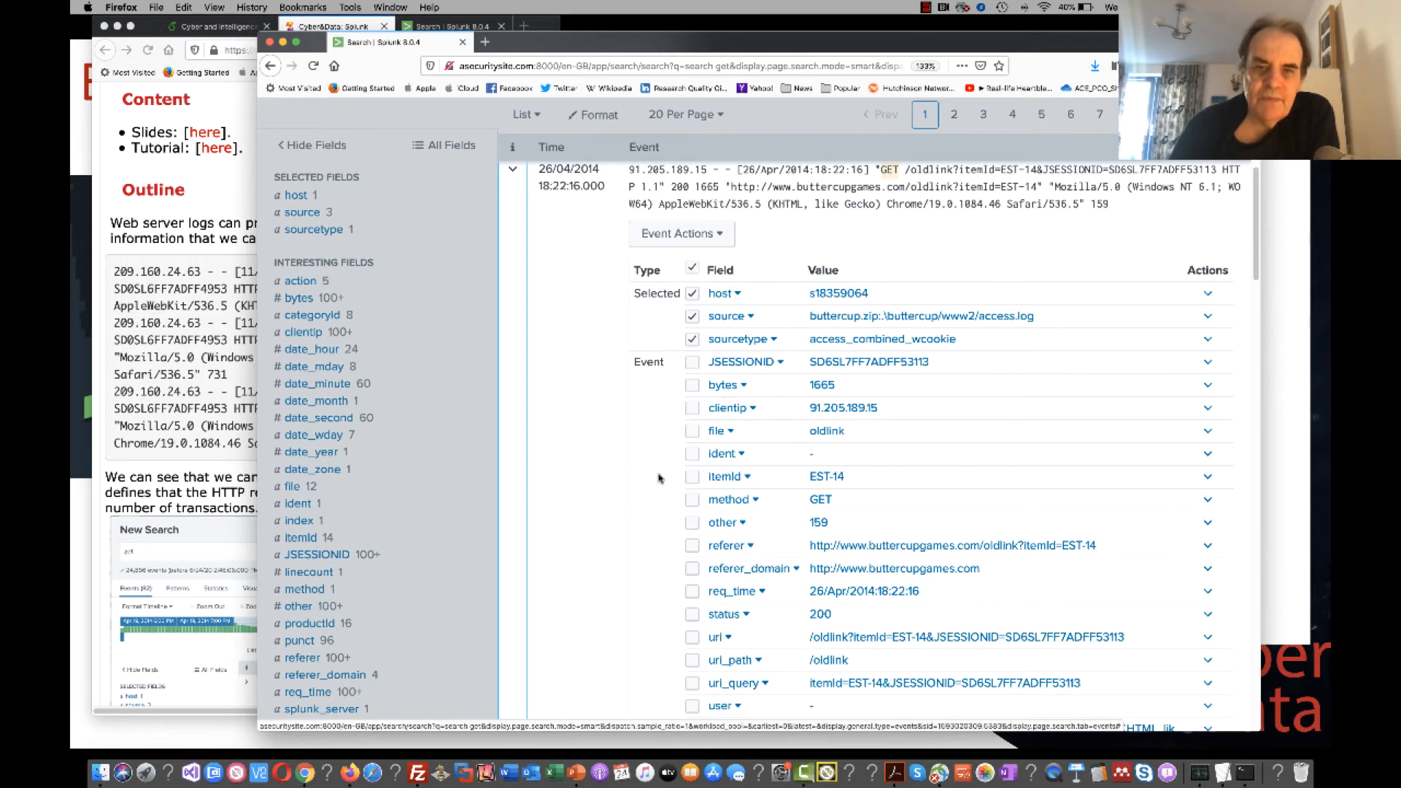
Examine the file field's top values in the expanded event, comparing the four most requested files with show.do, and close the summary.
scroll(850, 382, down, 3)
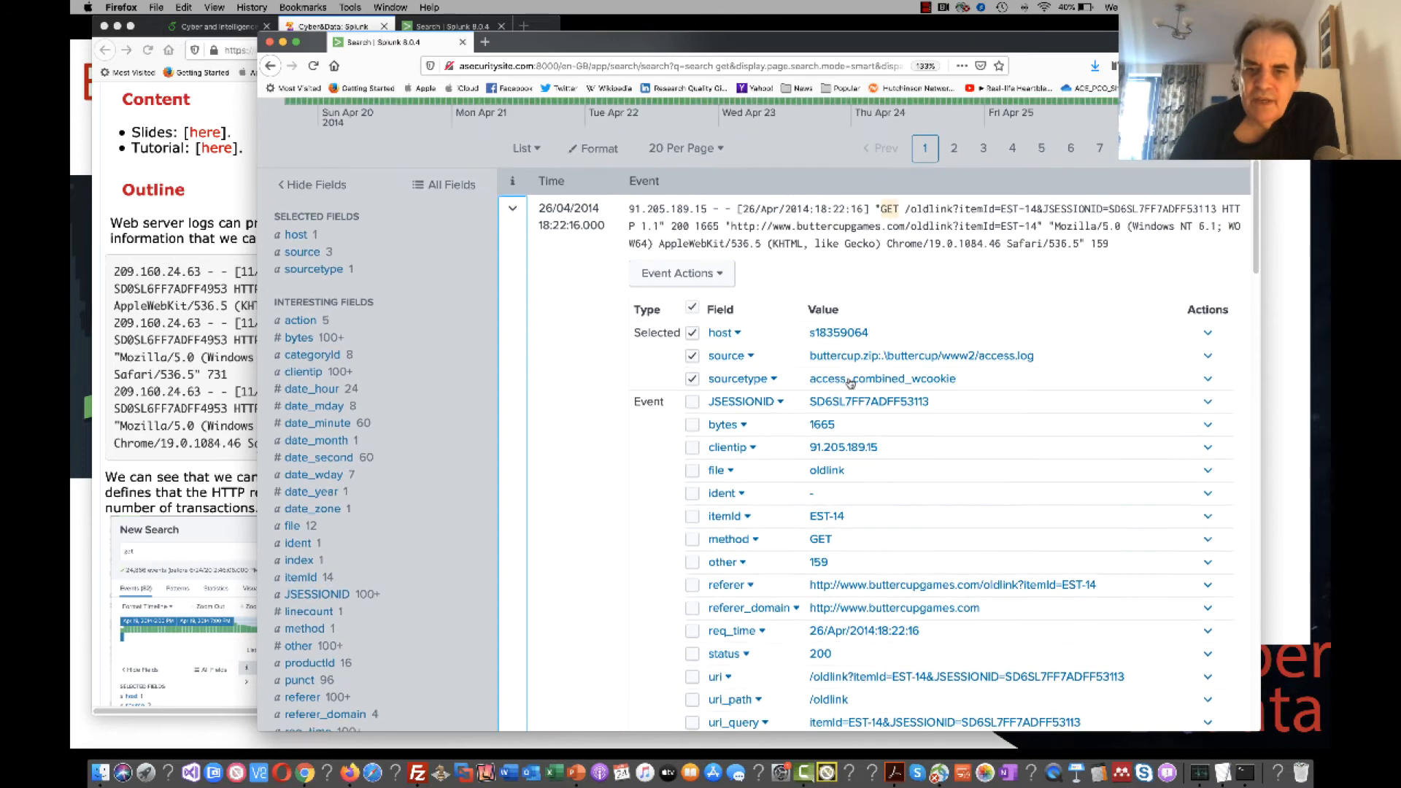
scroll(846, 382, up, 2)
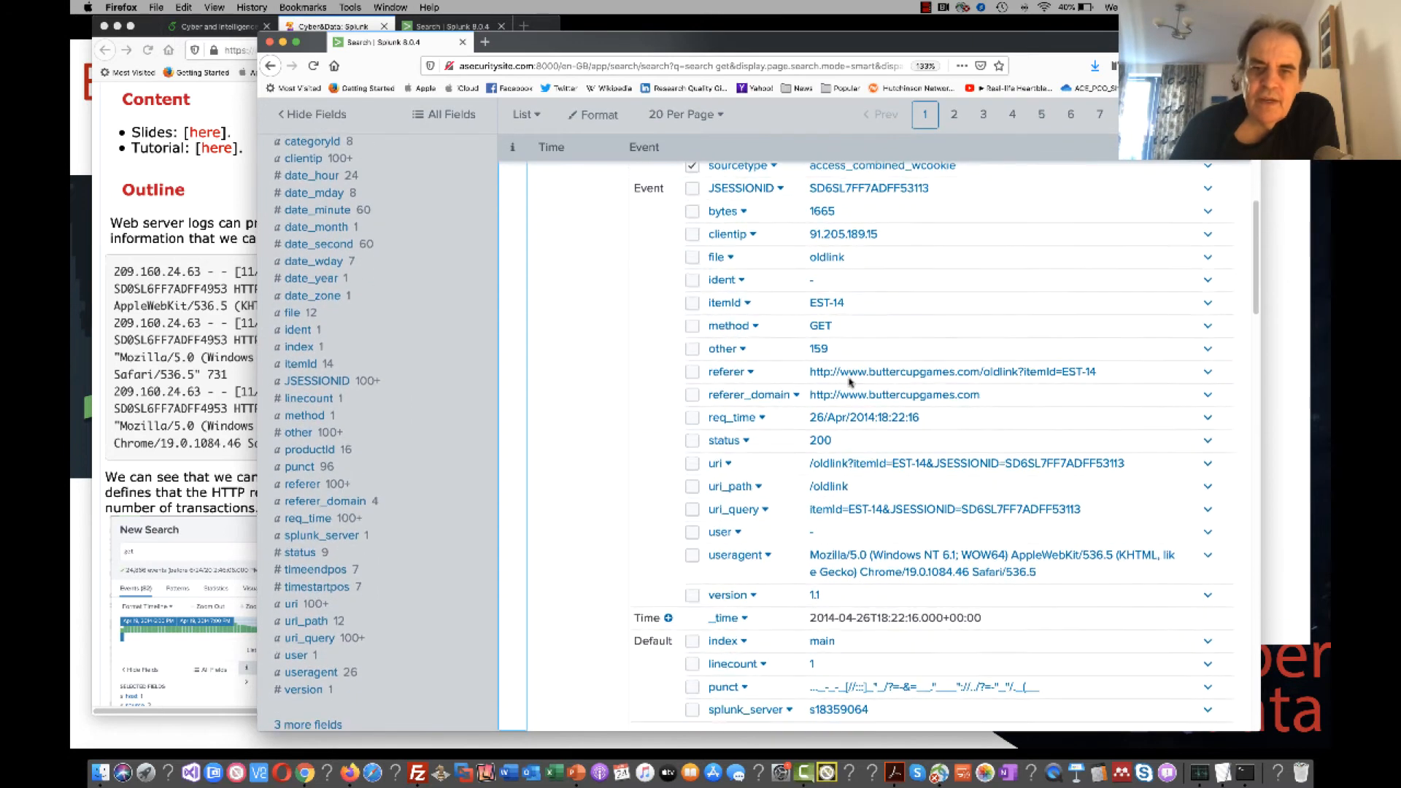
scroll(837, 383, up, 1)
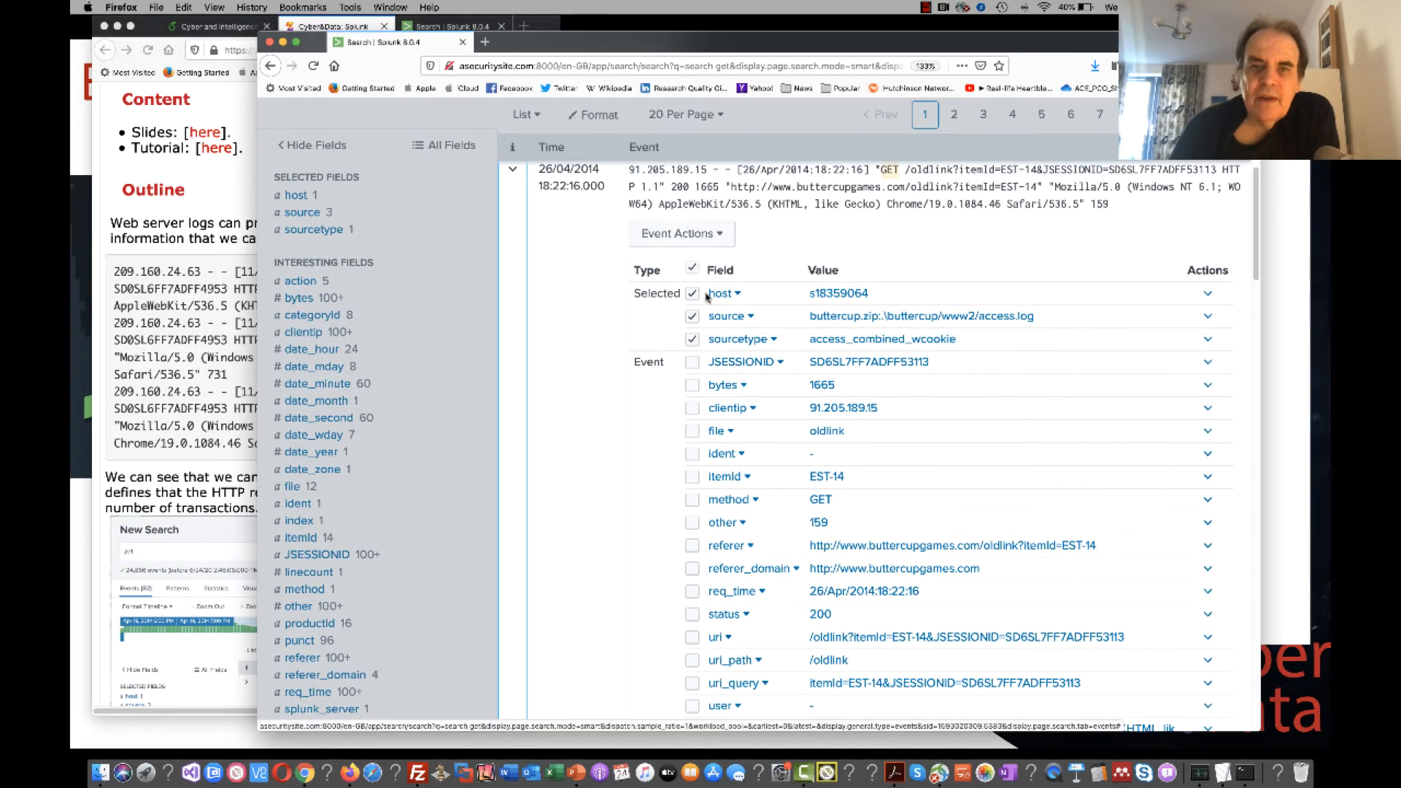
click(724, 434)
scroll(673, 569, up, 2)
scroll(673, 570, down, 7)
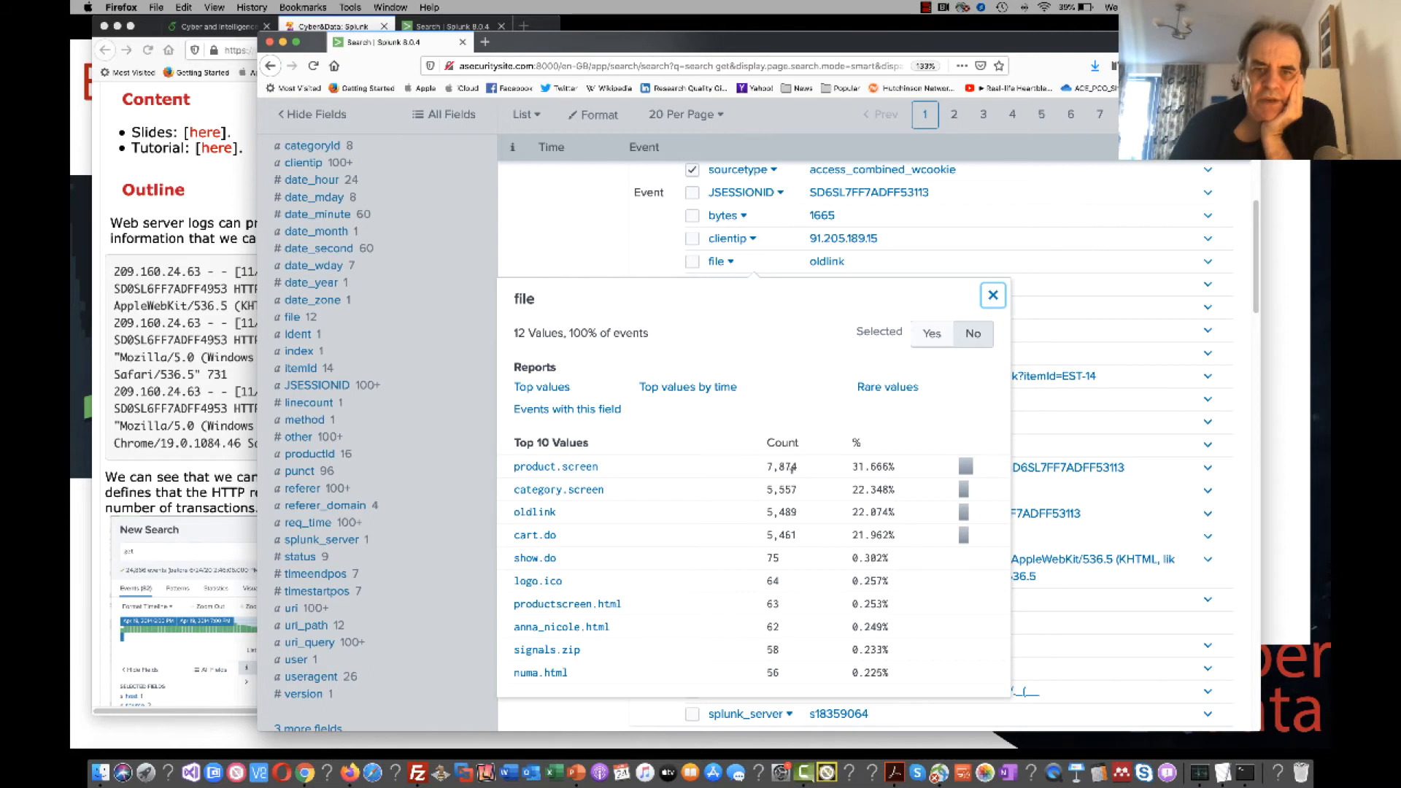
drag(795, 535, 510, 457)
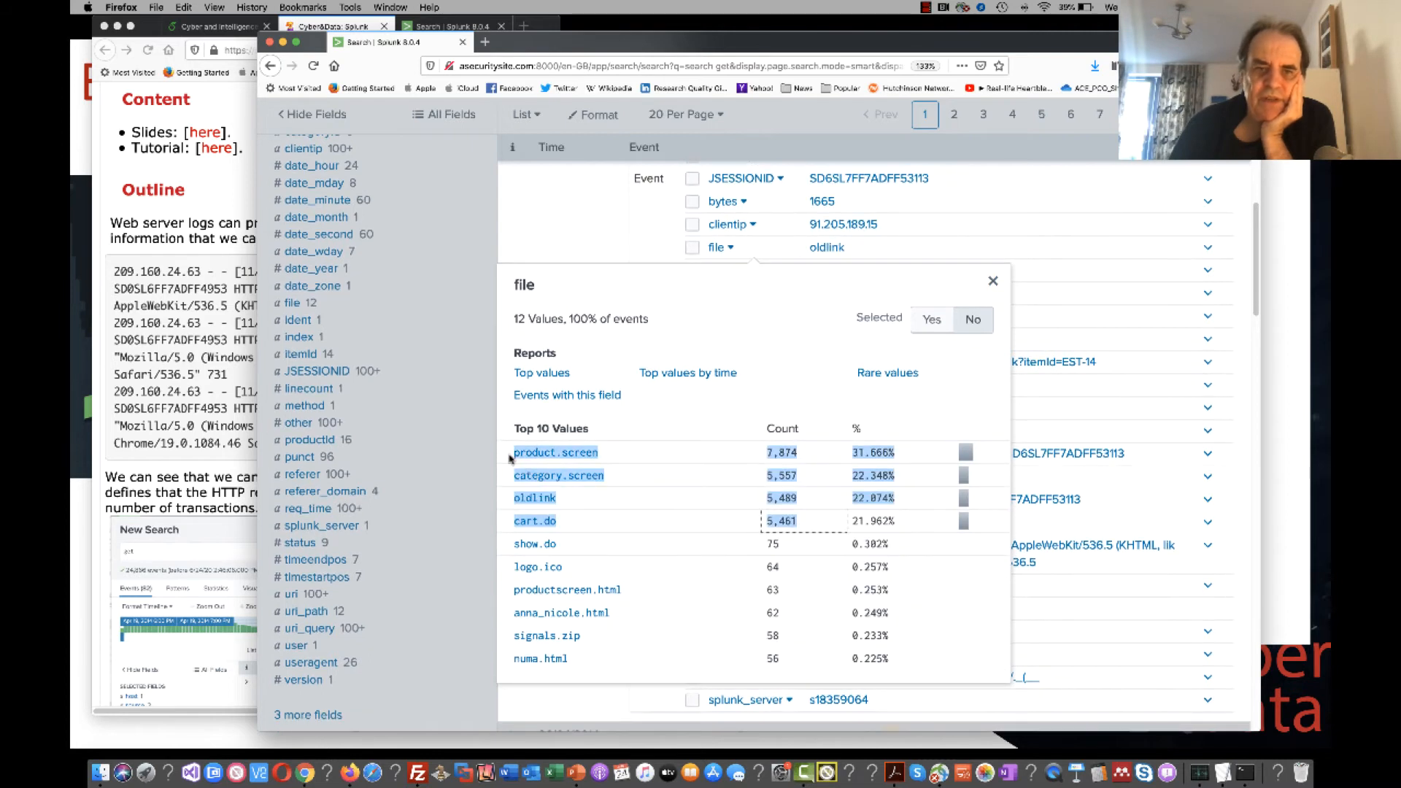
click(664, 414)
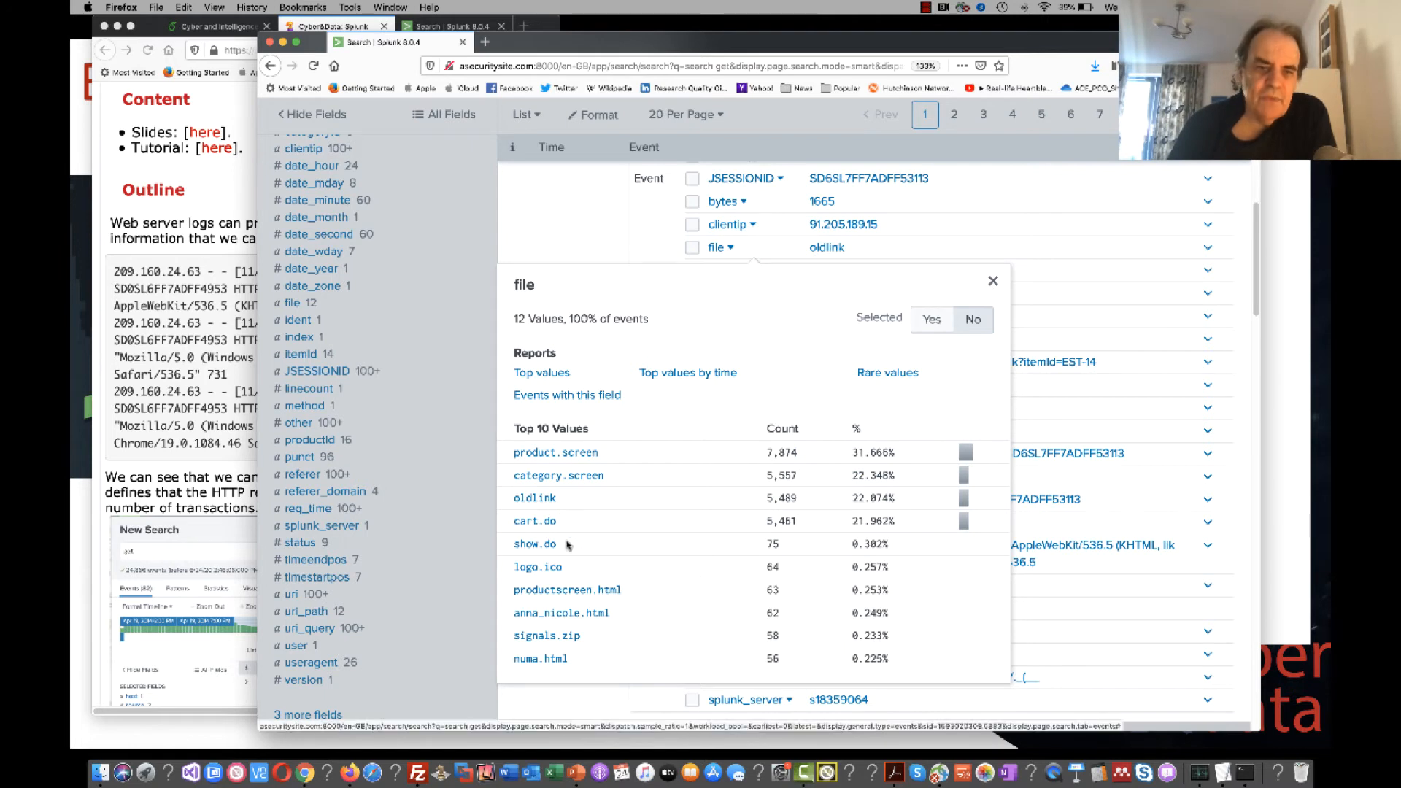
drag(558, 546, 514, 547)
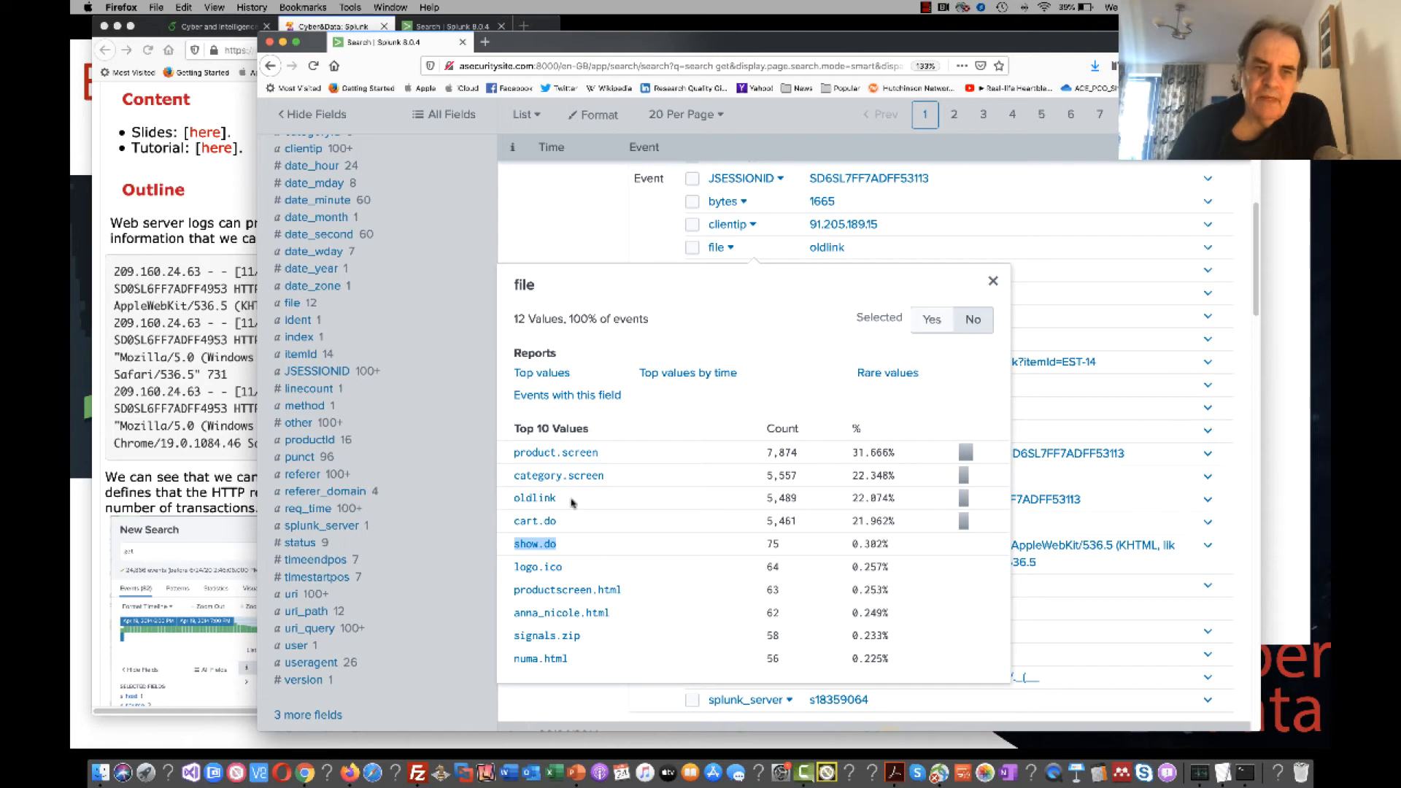
click(964, 362)
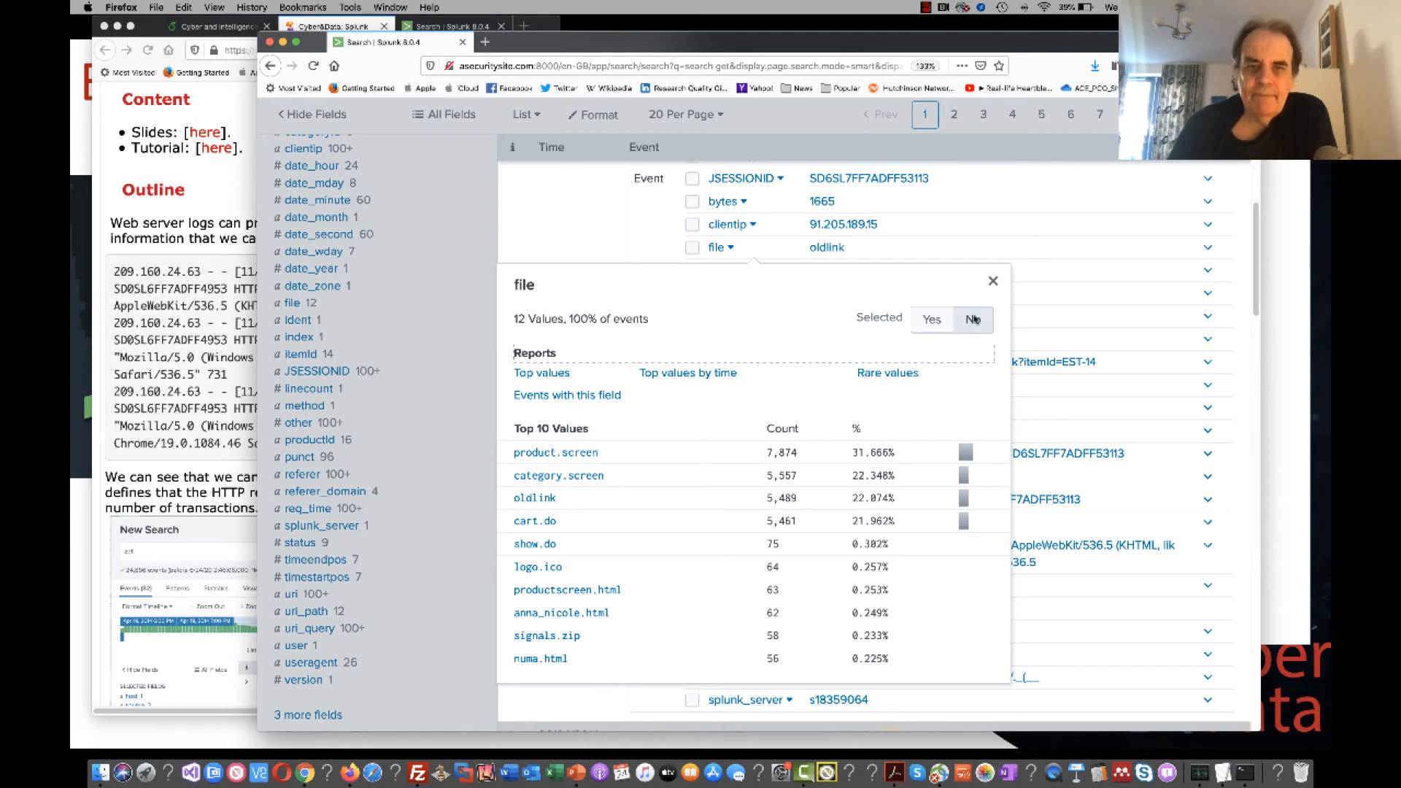
click(994, 282)
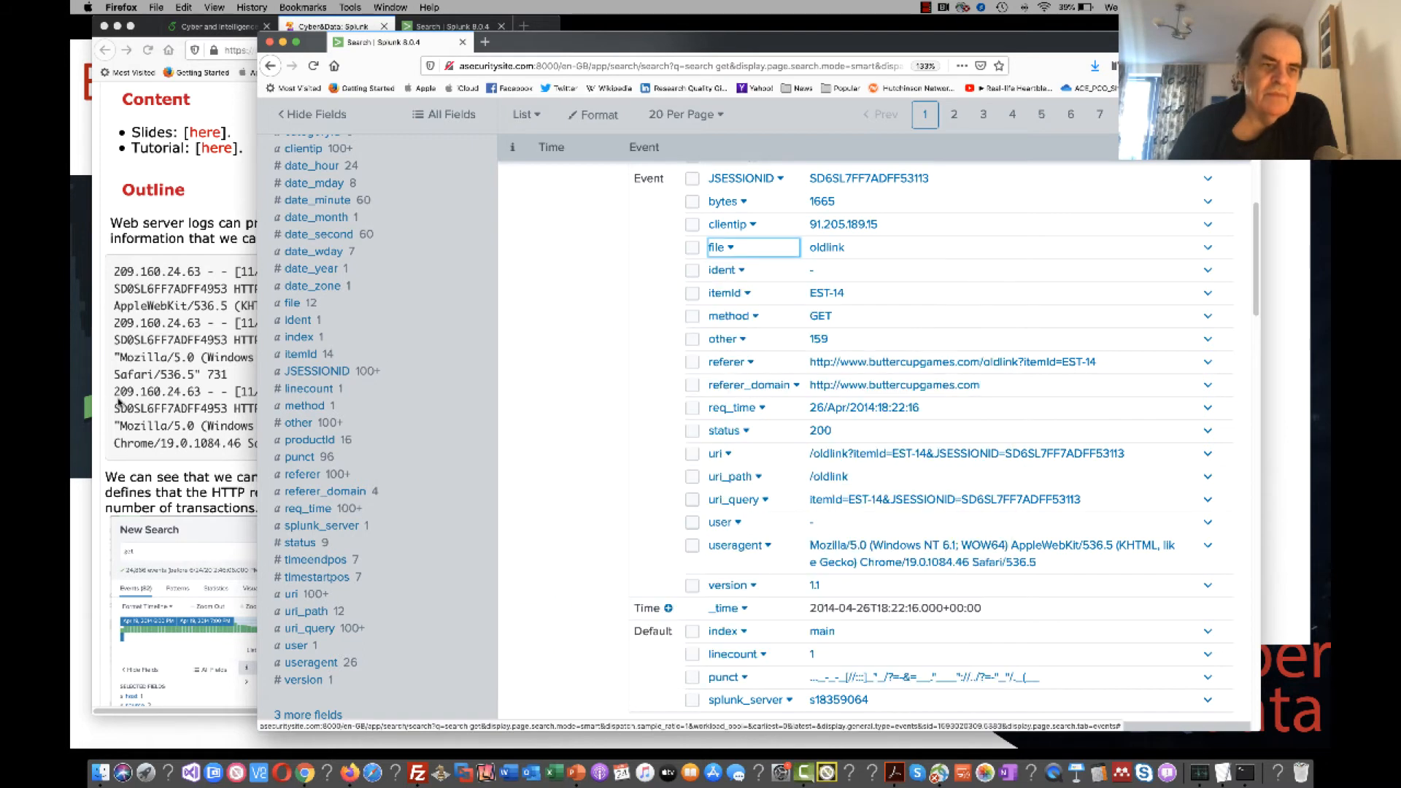
Filter the search to client IP 87.194.216.51, chosen from the clientip field's top values in the expanded event.
scroll(109, 403, down, 10)
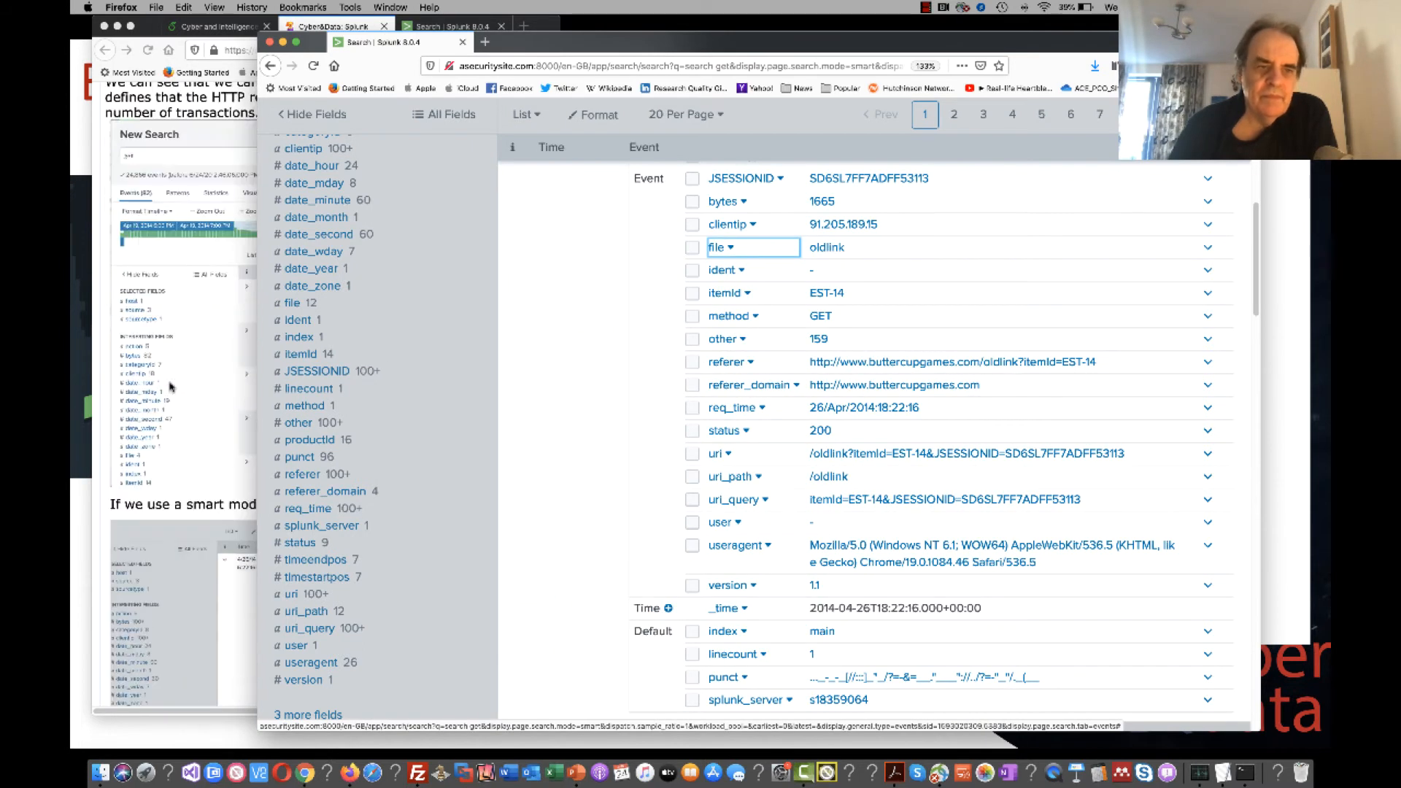
scroll(170, 387, down, 15)
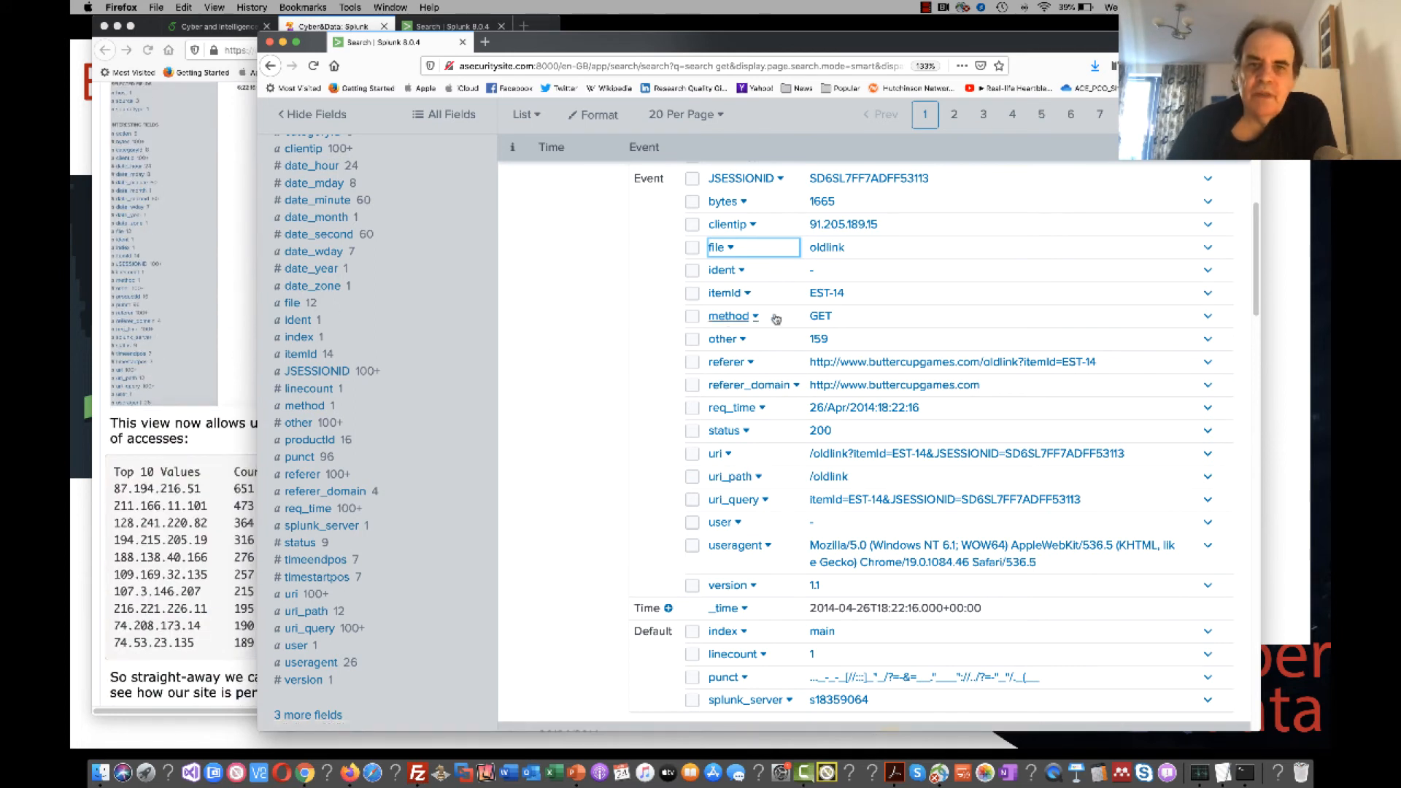
scroll(735, 307, down, 1)
scroll(733, 304, up, 5)
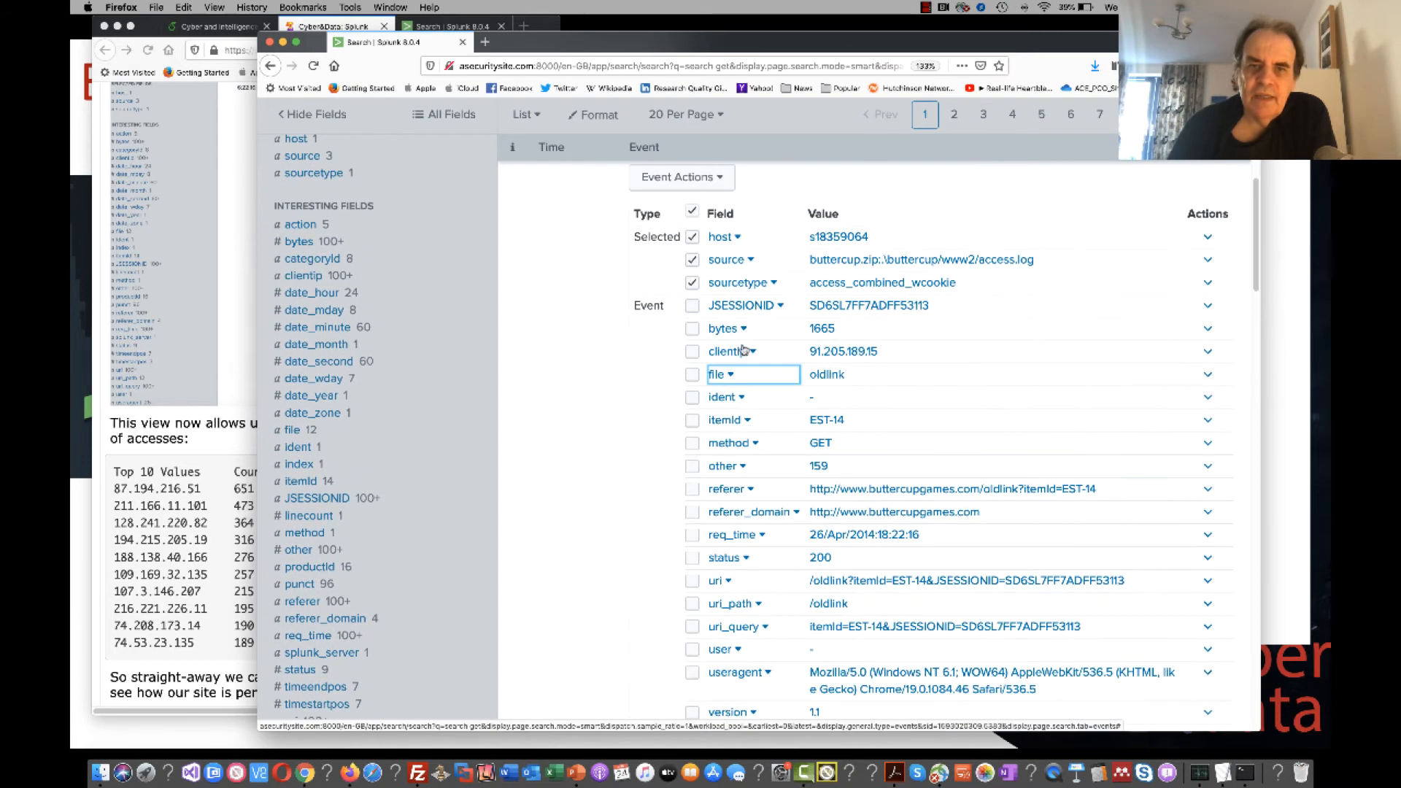
click(739, 353)
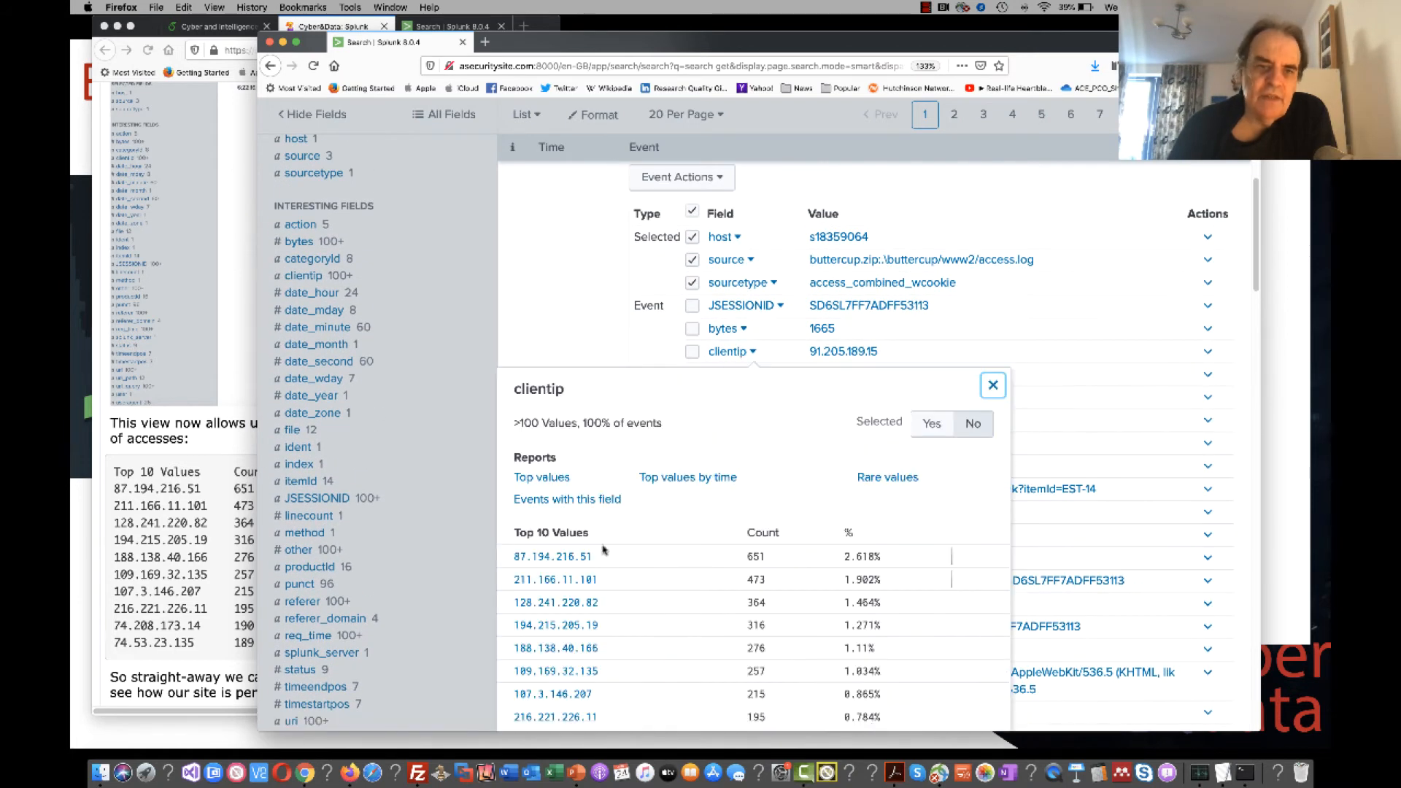
scroll(788, 449, up, 2)
scroll(657, 467, down, 4)
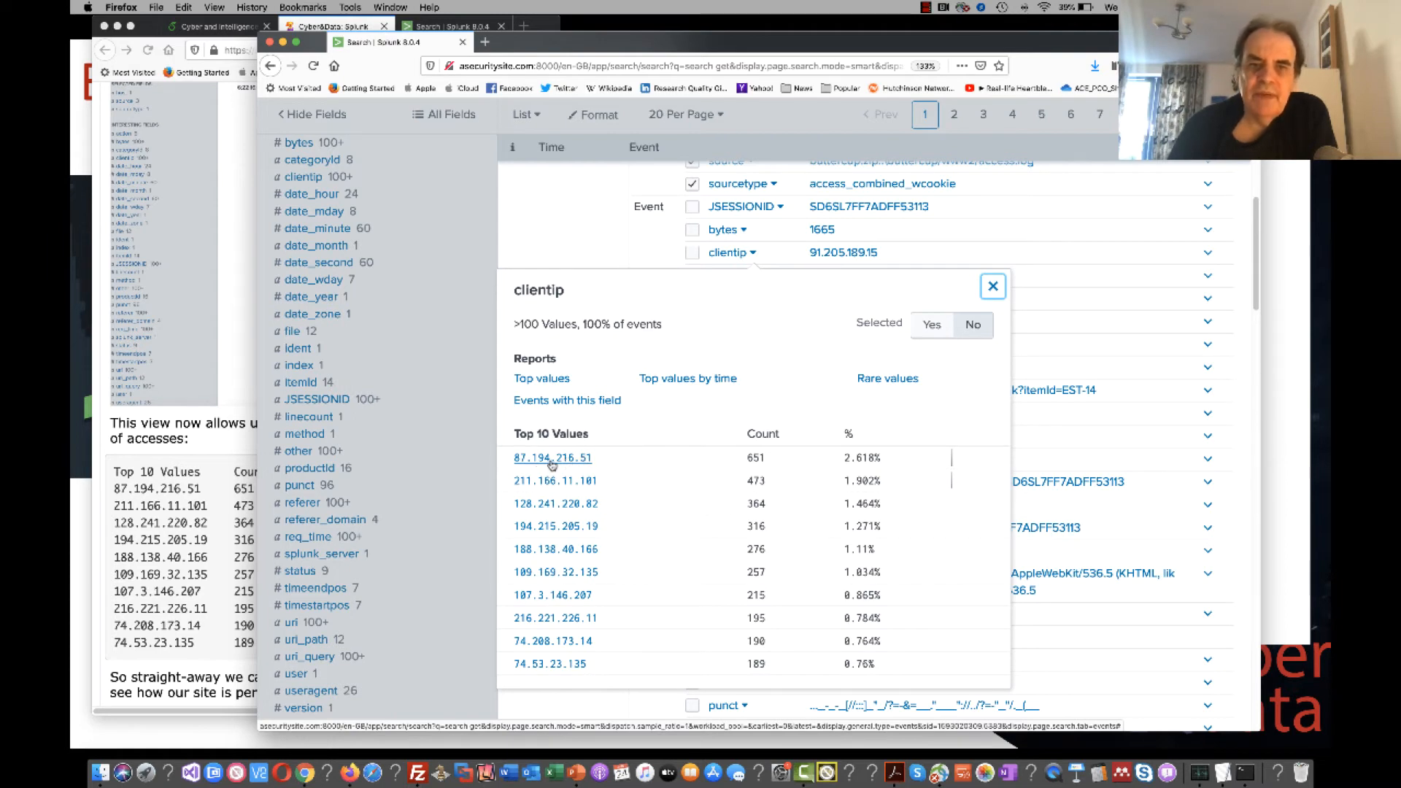
click(552, 460)
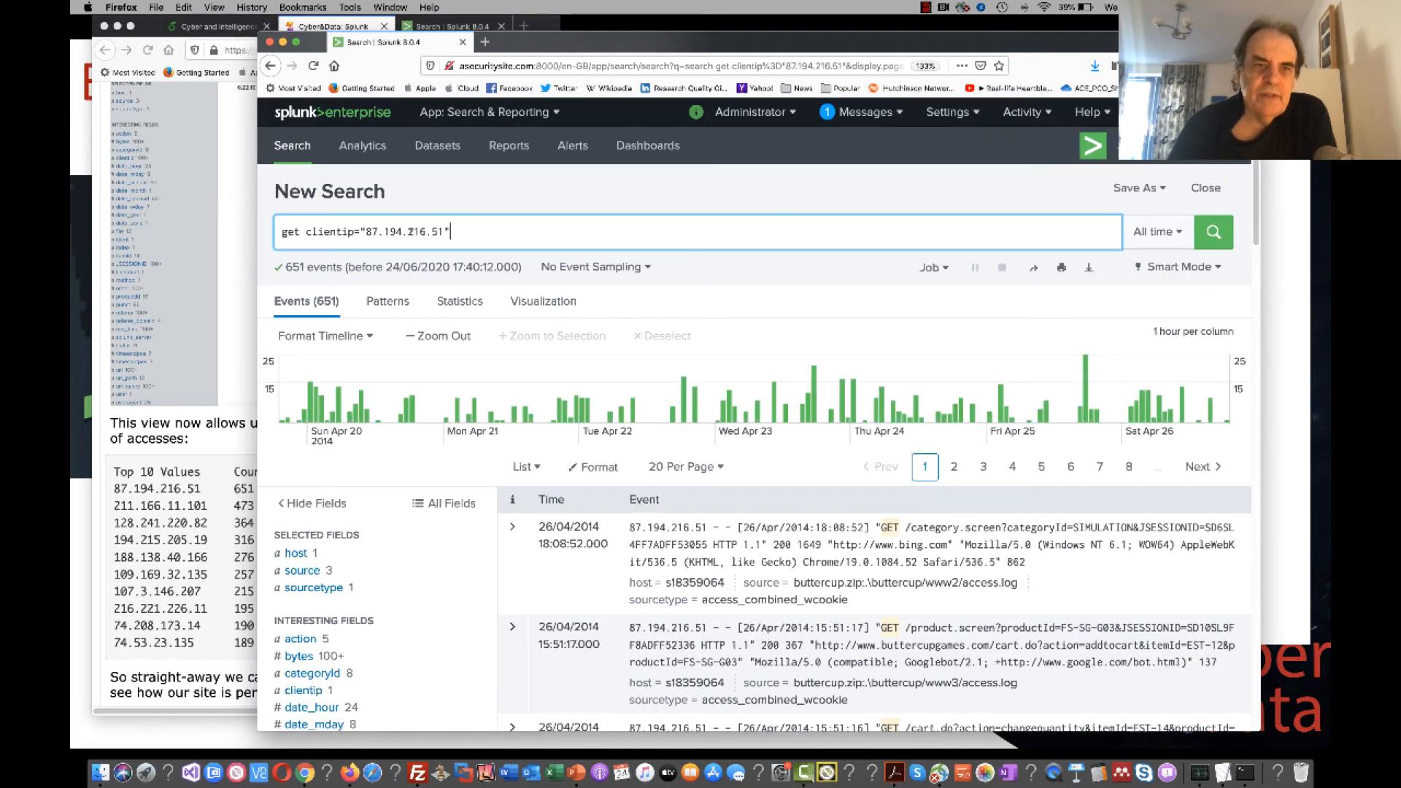
triple_click(424, 229)
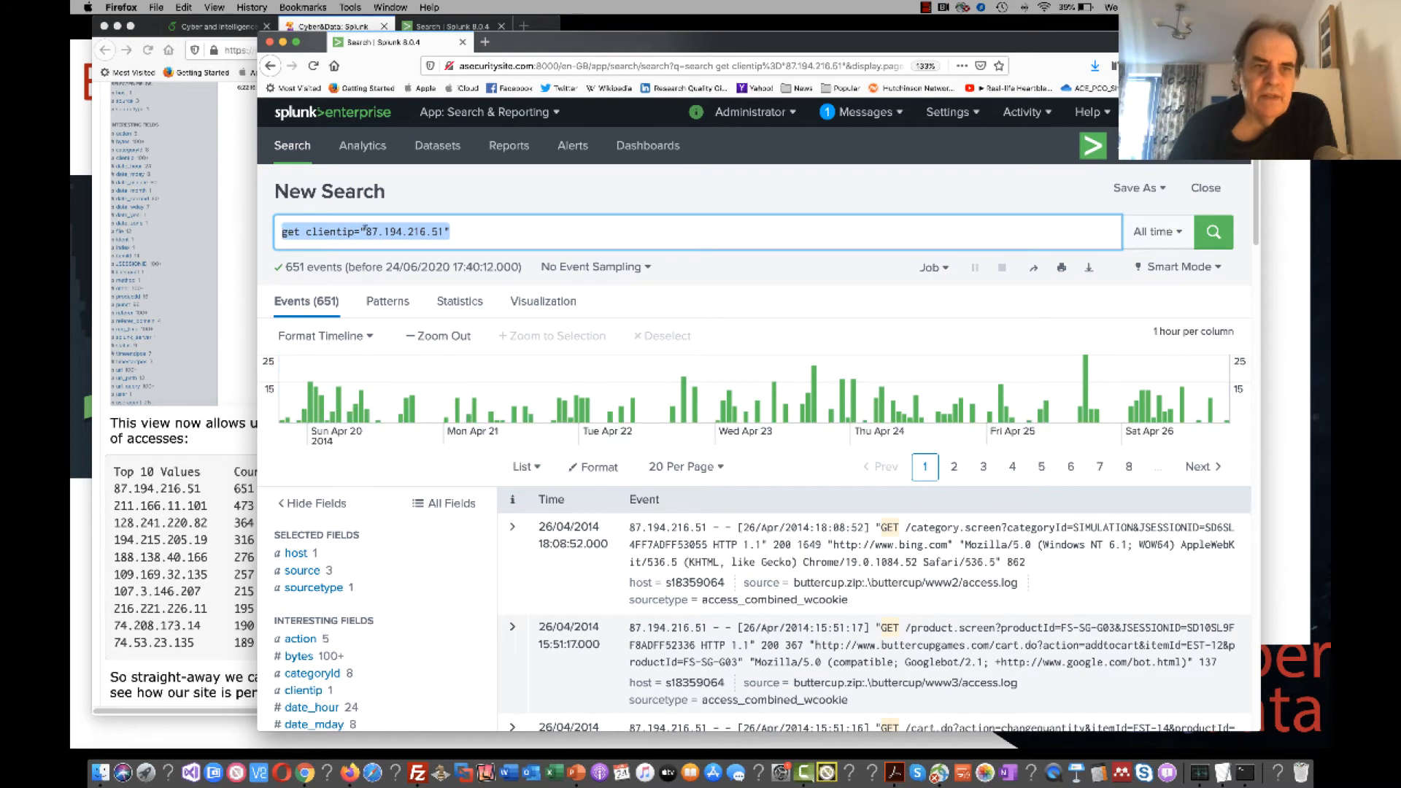
drag(364, 232, 492, 234)
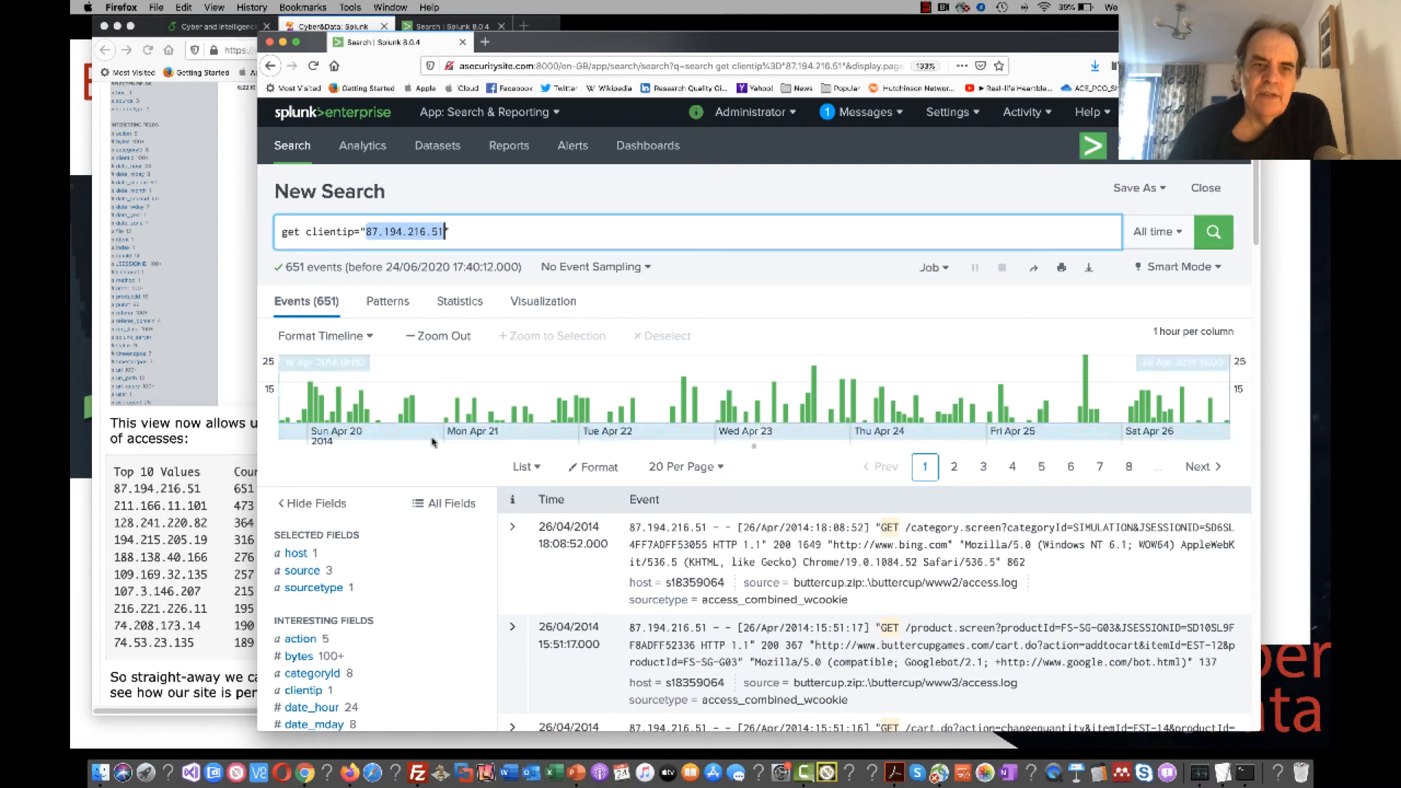
Zoom the event timeline in to the 17:00 peak on Friday, April 25, 2014.
click(1089, 366)
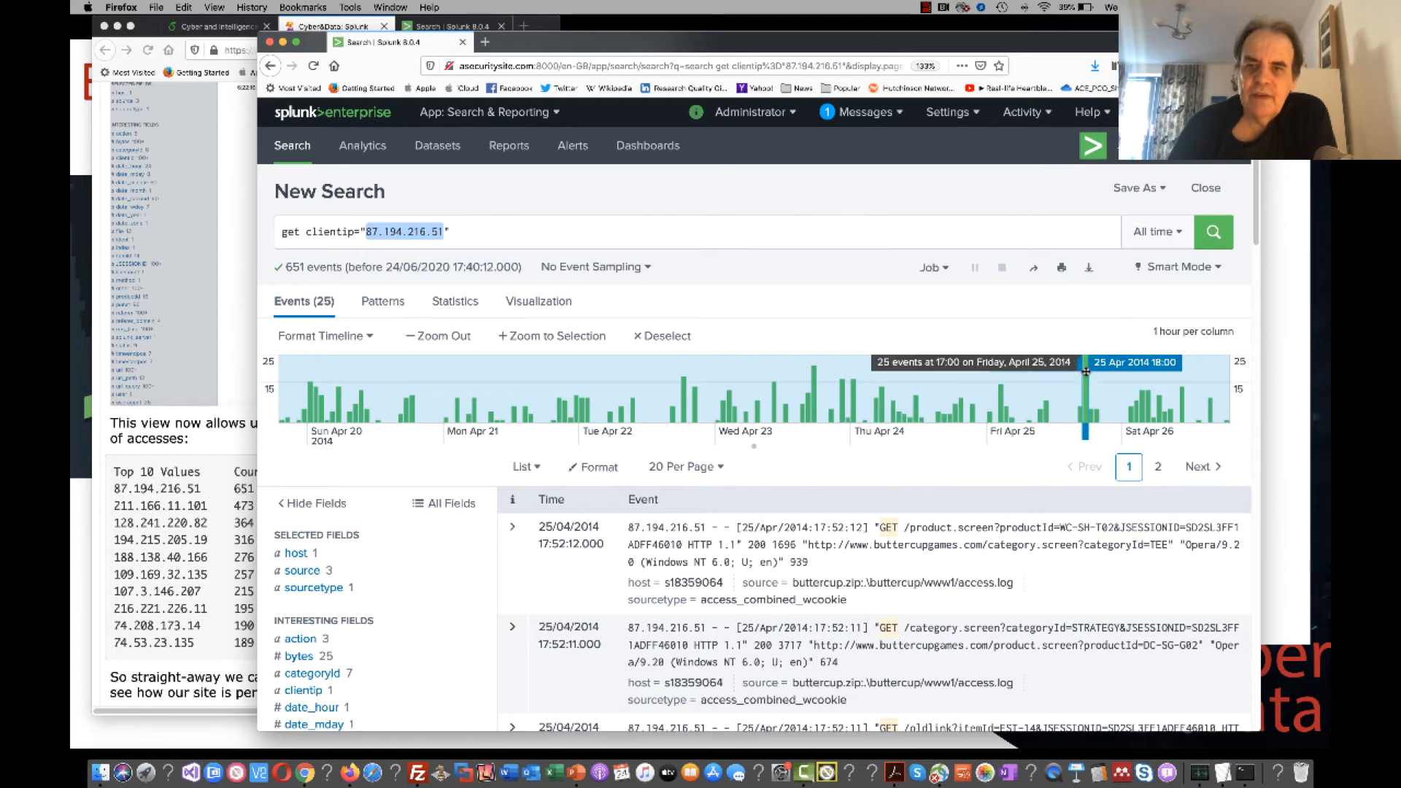
click(553, 336)
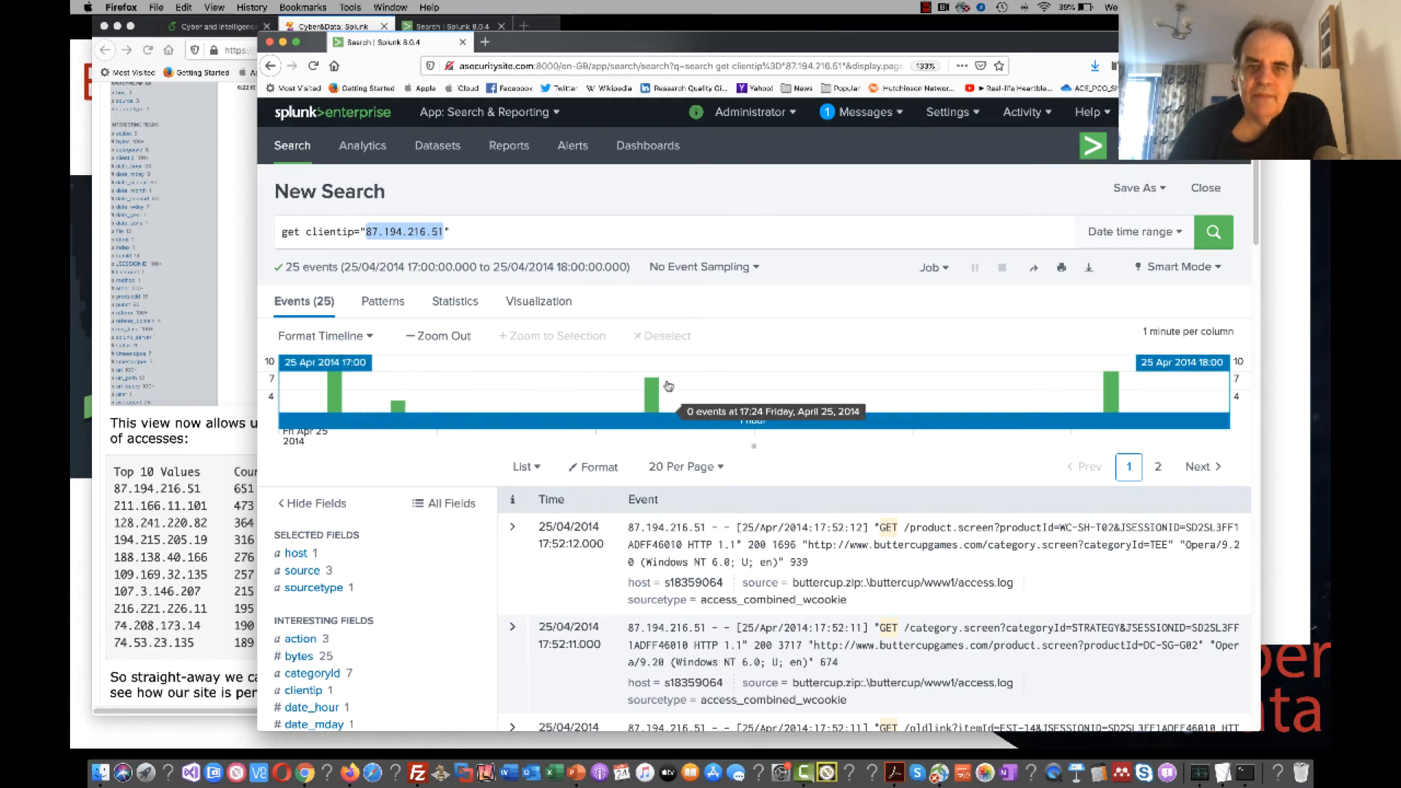
click(479, 238)
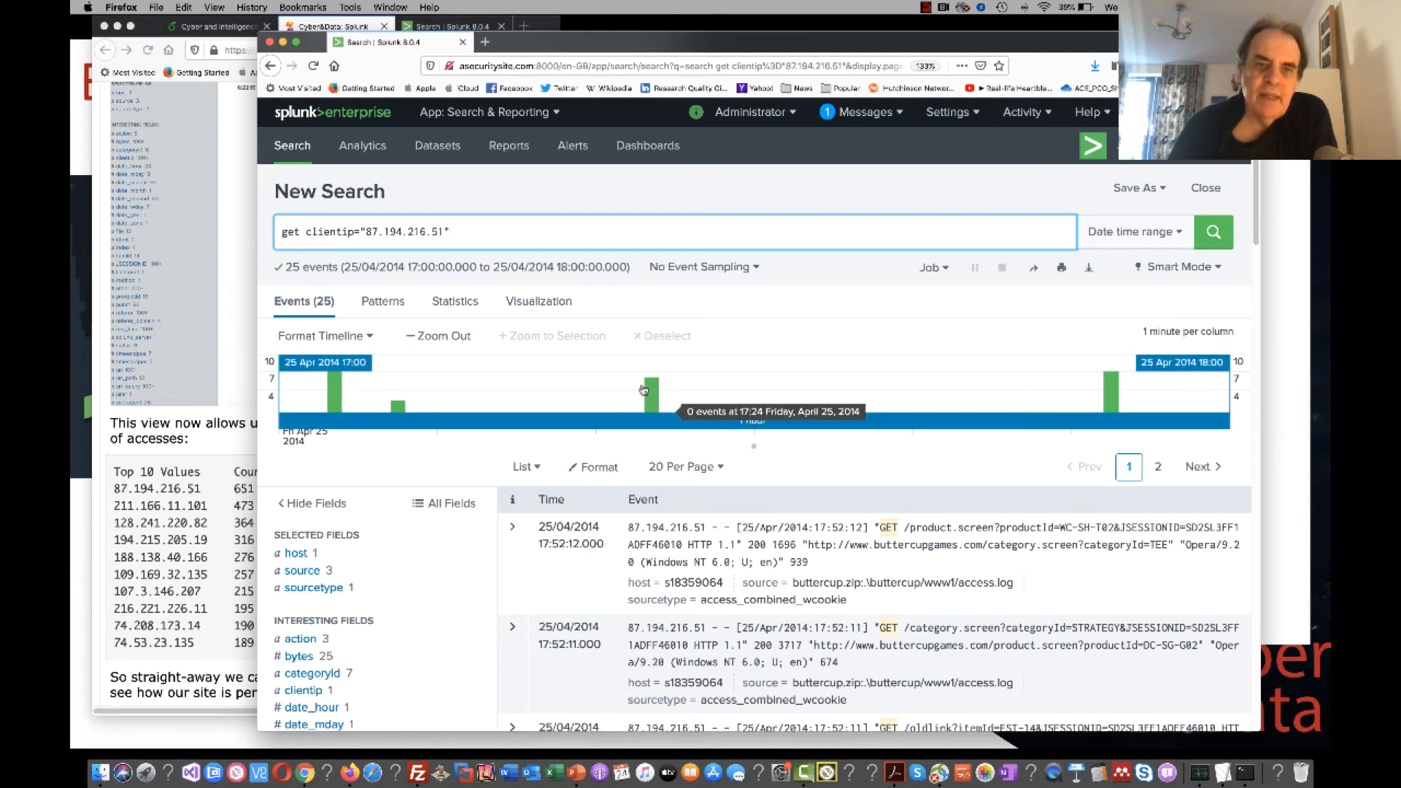
drag(458, 236, 270, 231)
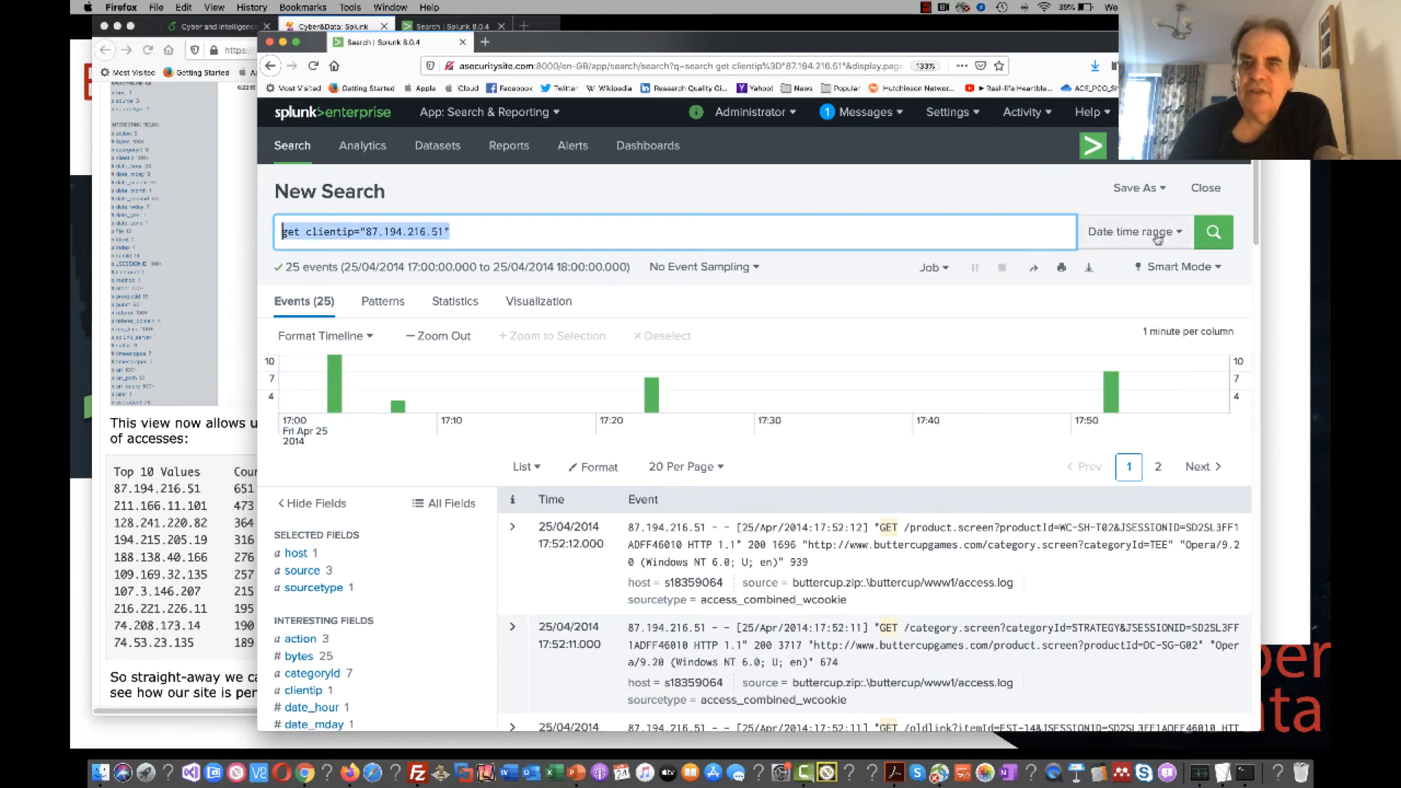
Set the search's time range to the All time preset.
click(1134, 243)
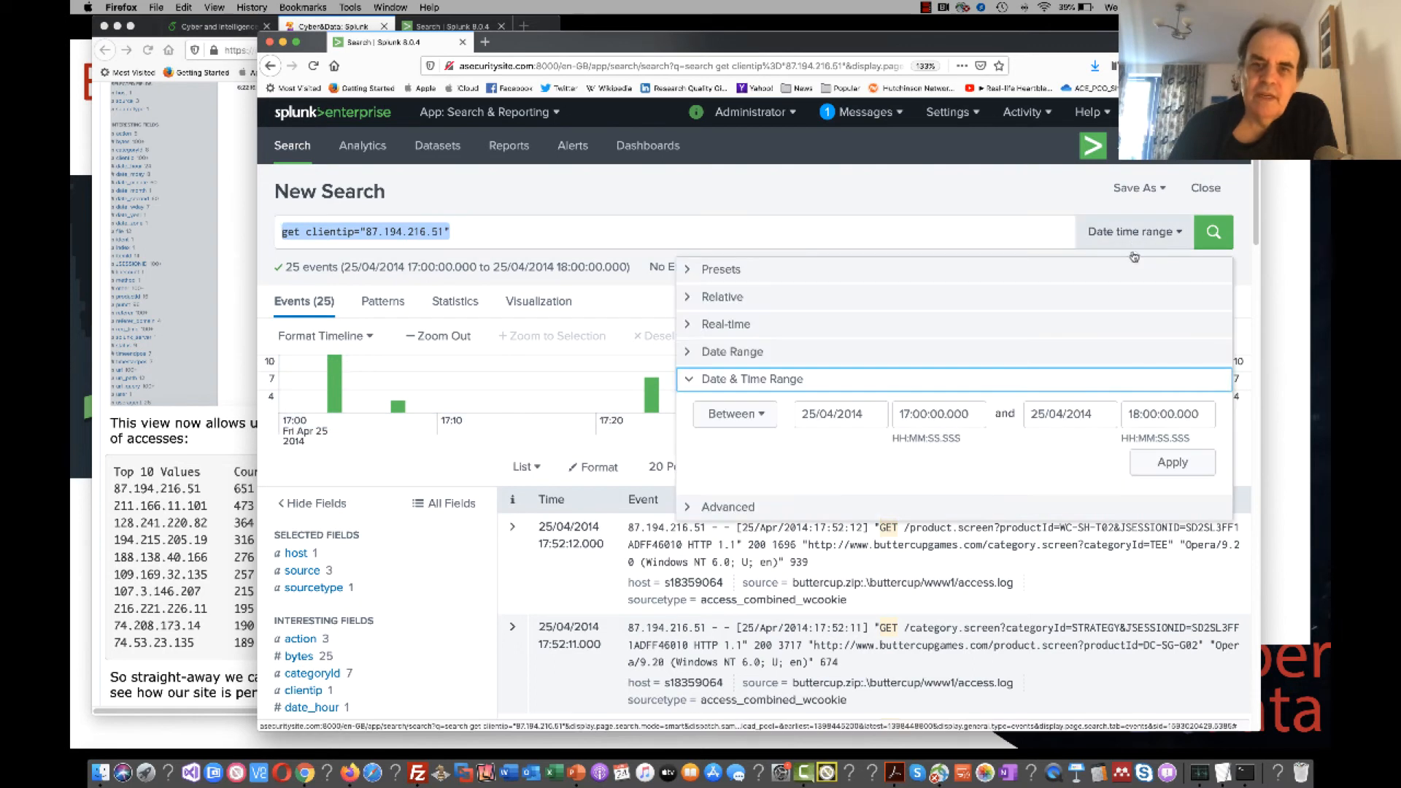
click(1039, 267)
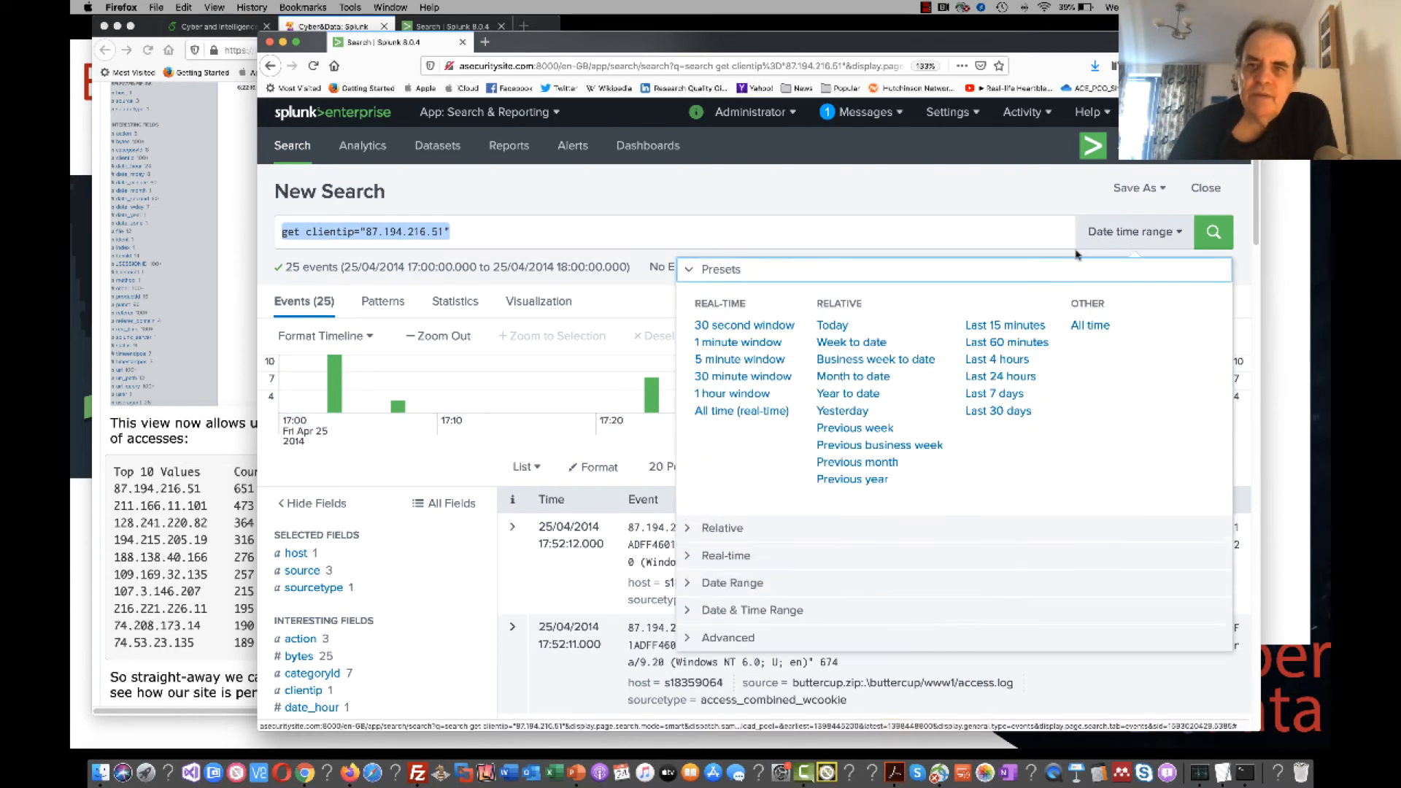
click(1090, 325)
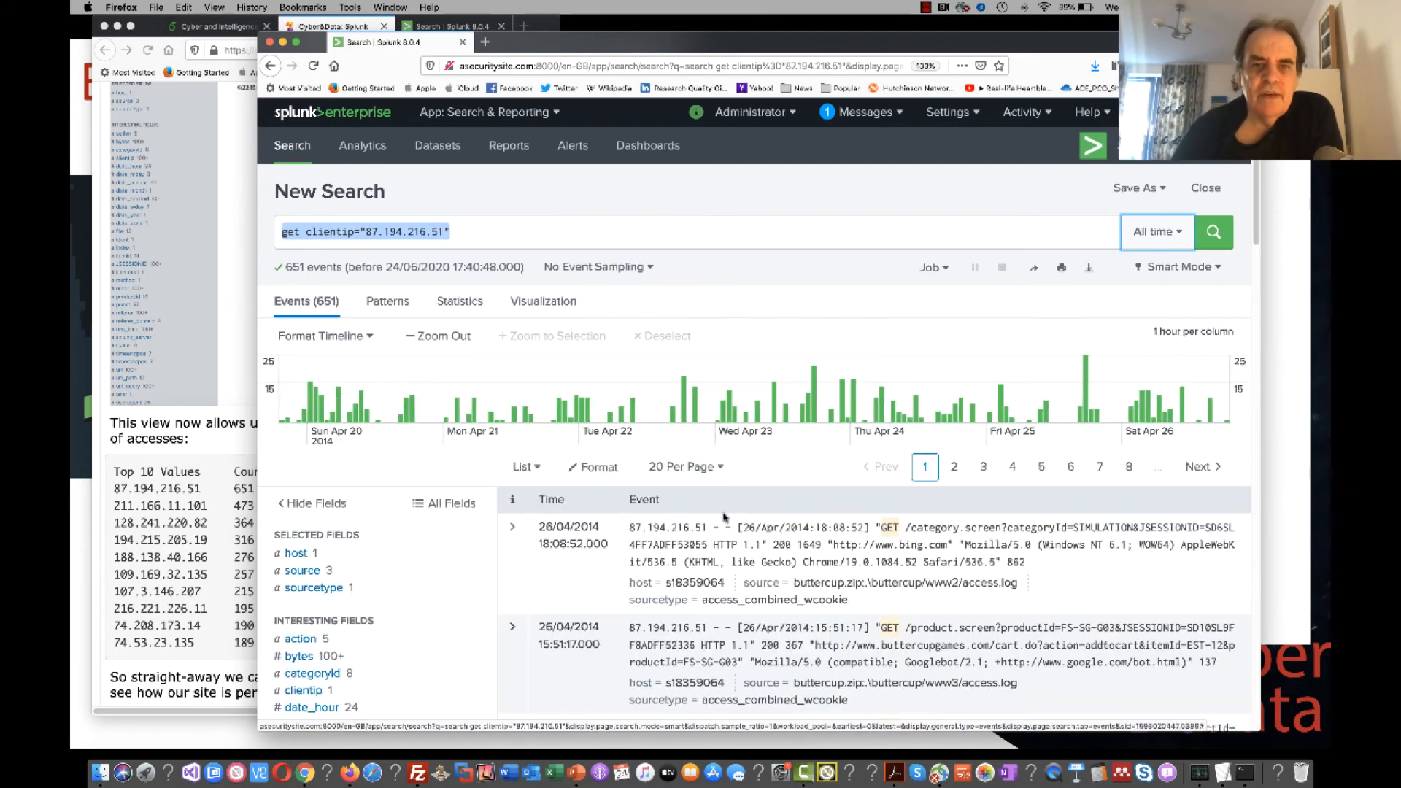
Expand the newest event, compare its categoryId value counts, and narrow the search to the ARCADE category.
scroll(846, 582, down, 12)
scroll(816, 575, down, 5)
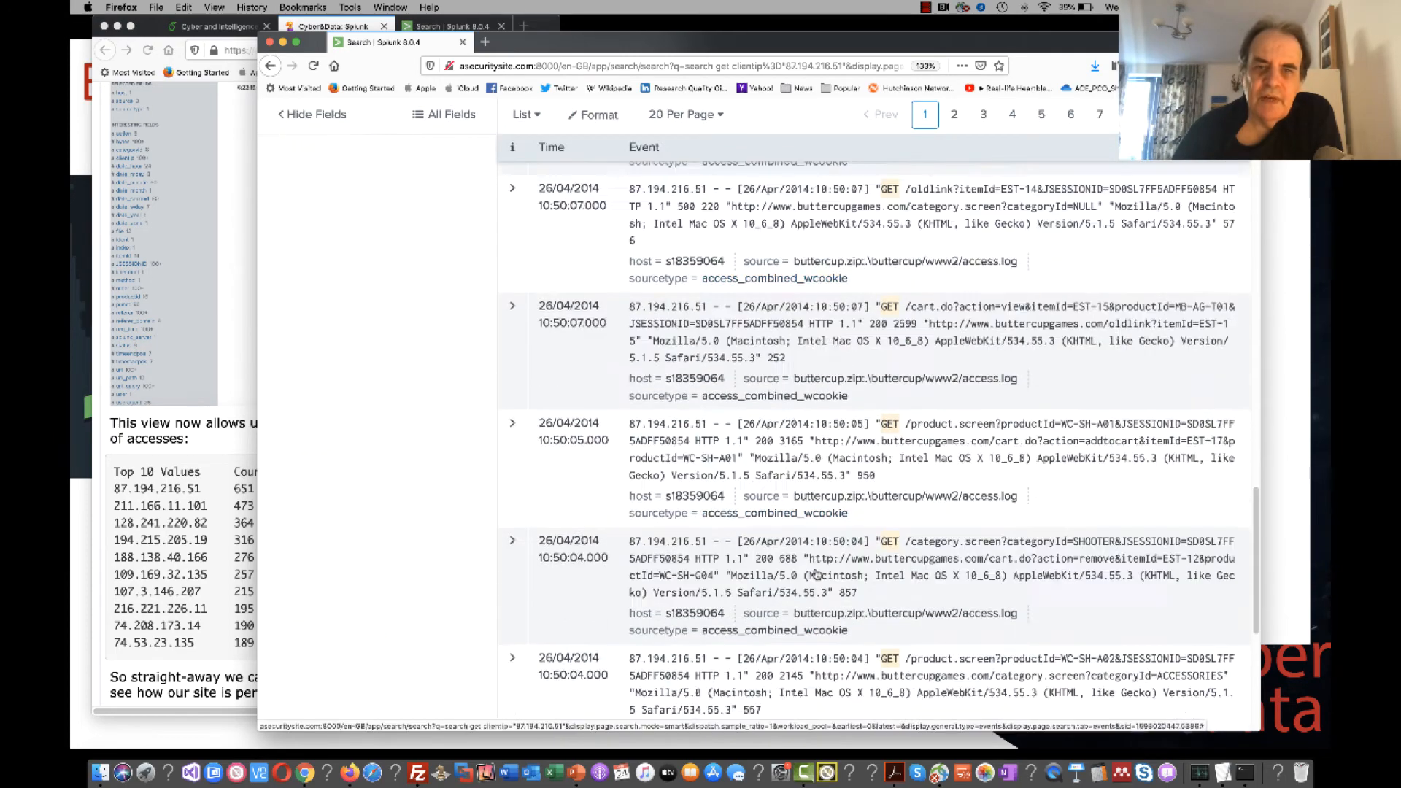
scroll(817, 563, up, 15)
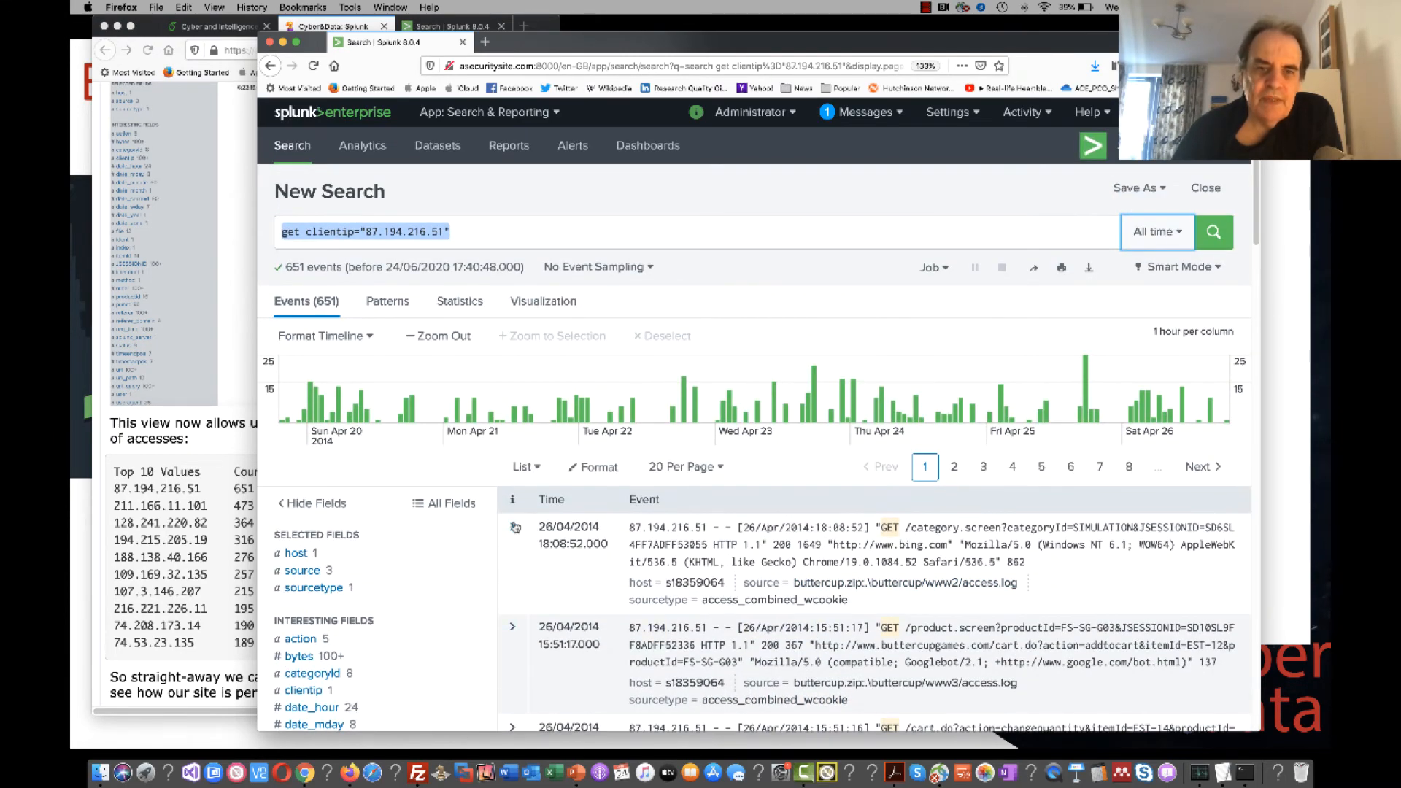
click(513, 527)
scroll(694, 556, down, 5)
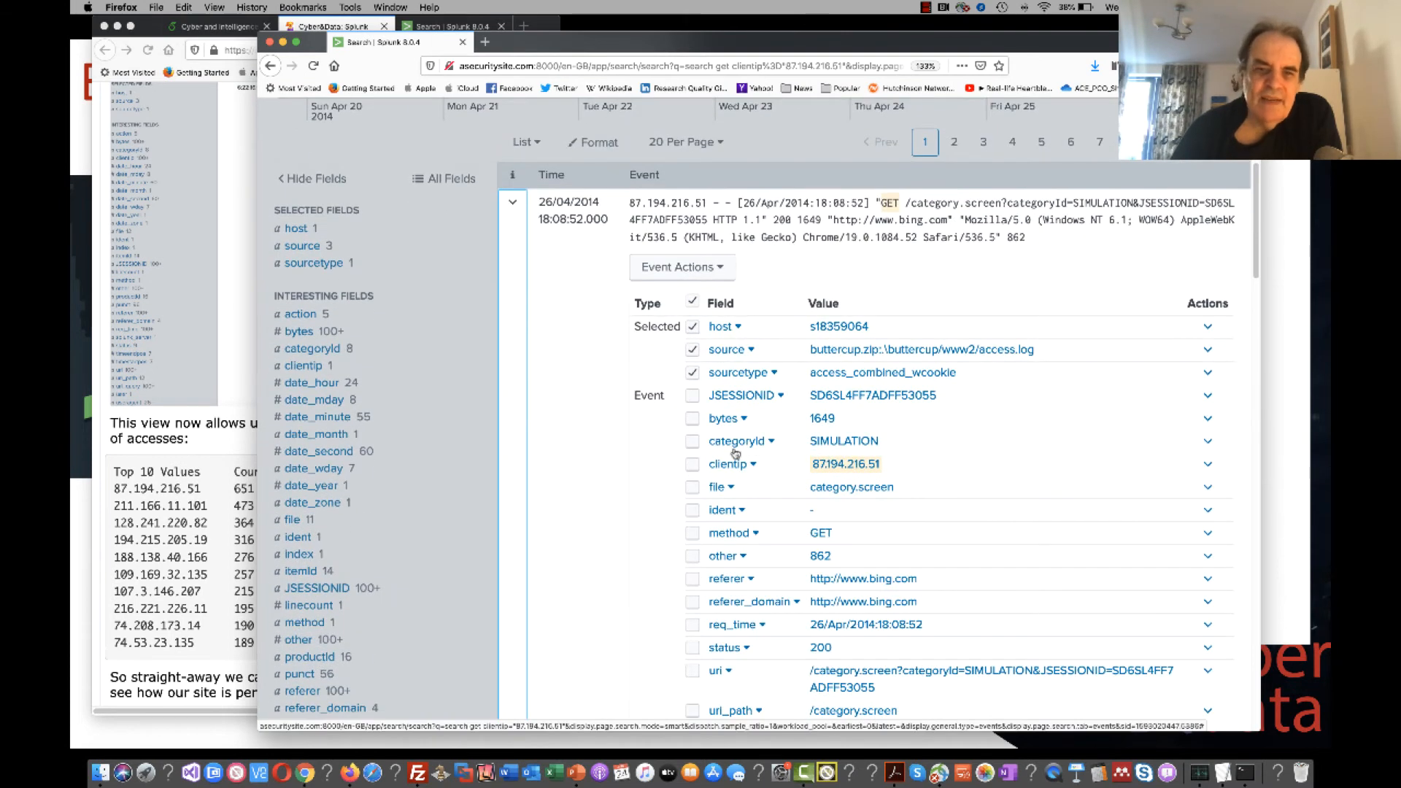
click(735, 451)
scroll(697, 514, down, 4)
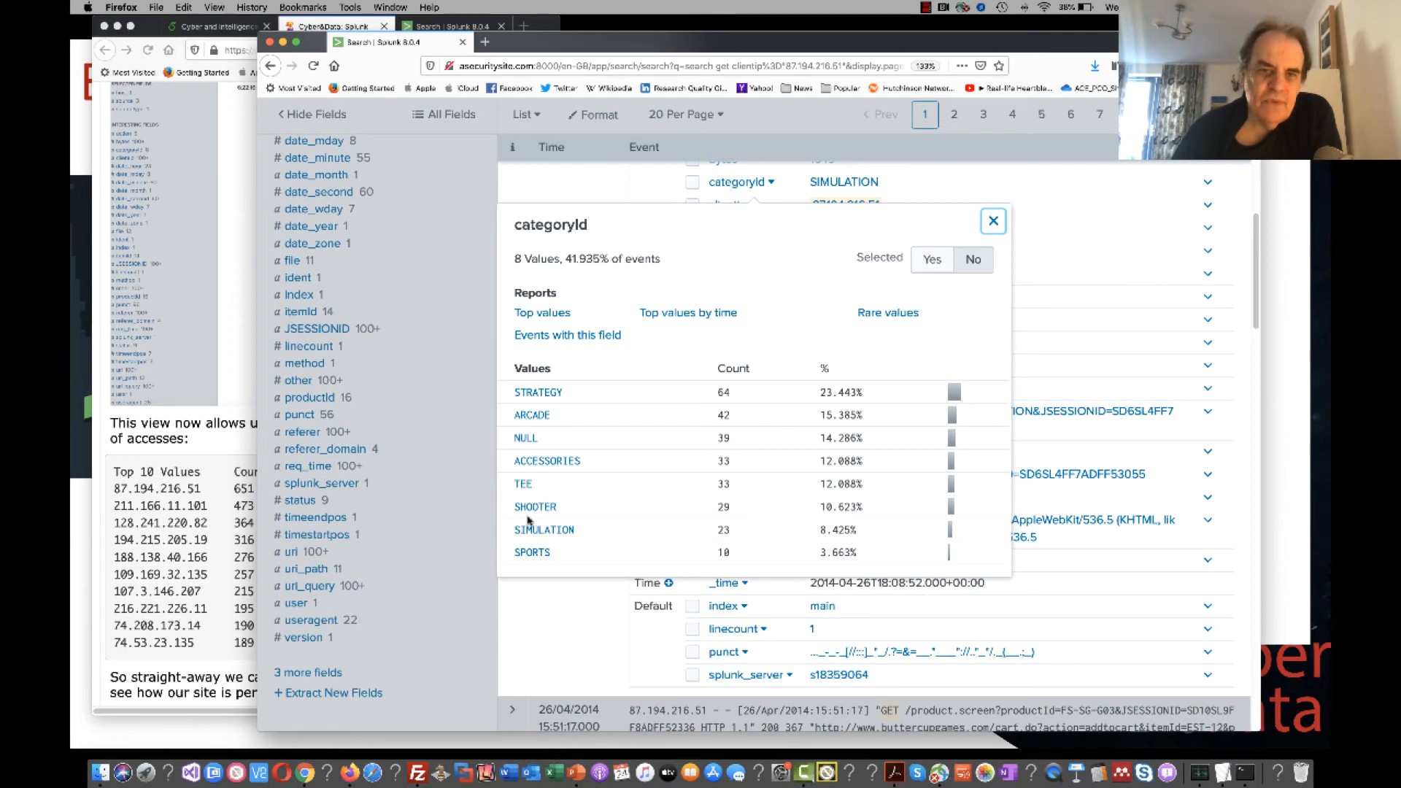
double_click(724, 392)
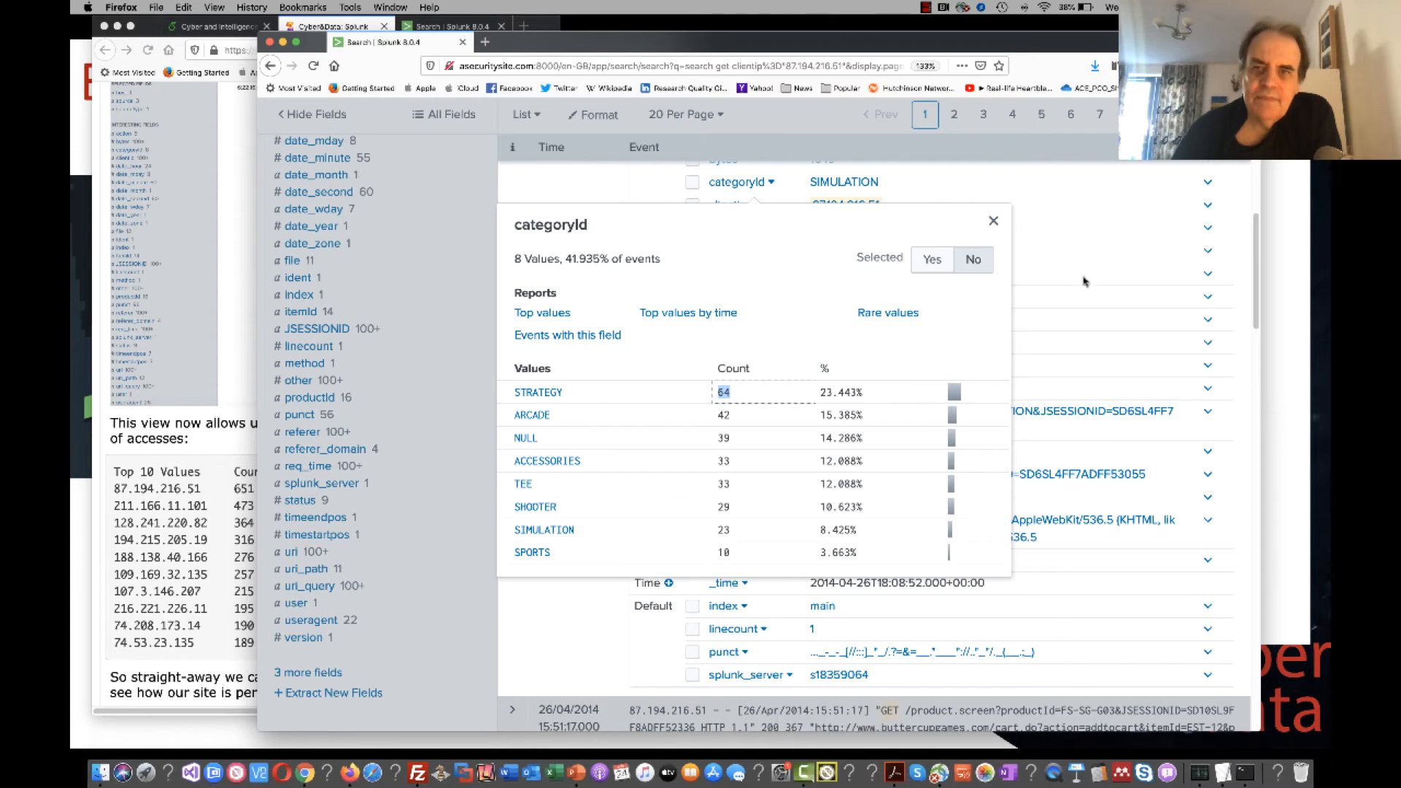
double_click(723, 414)
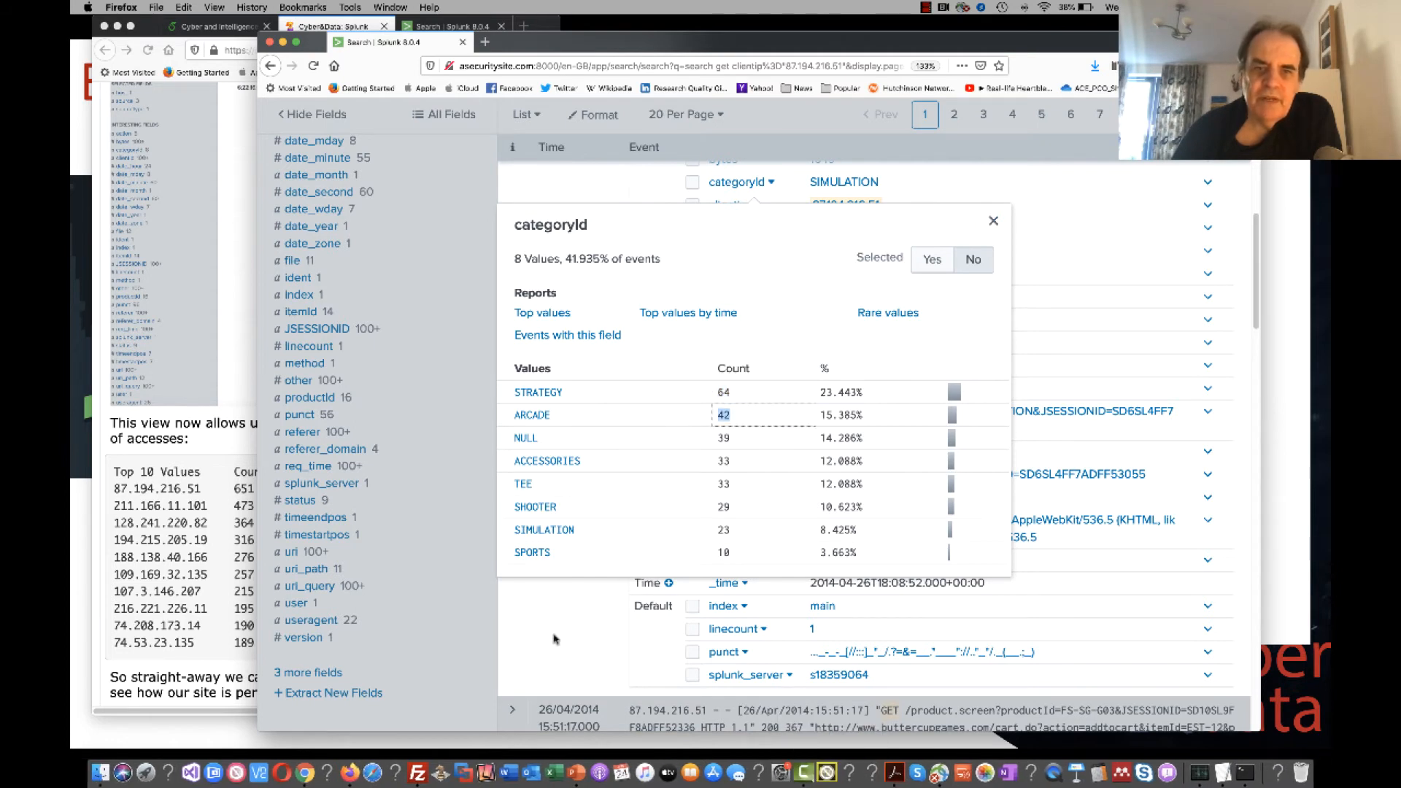
click(532, 416)
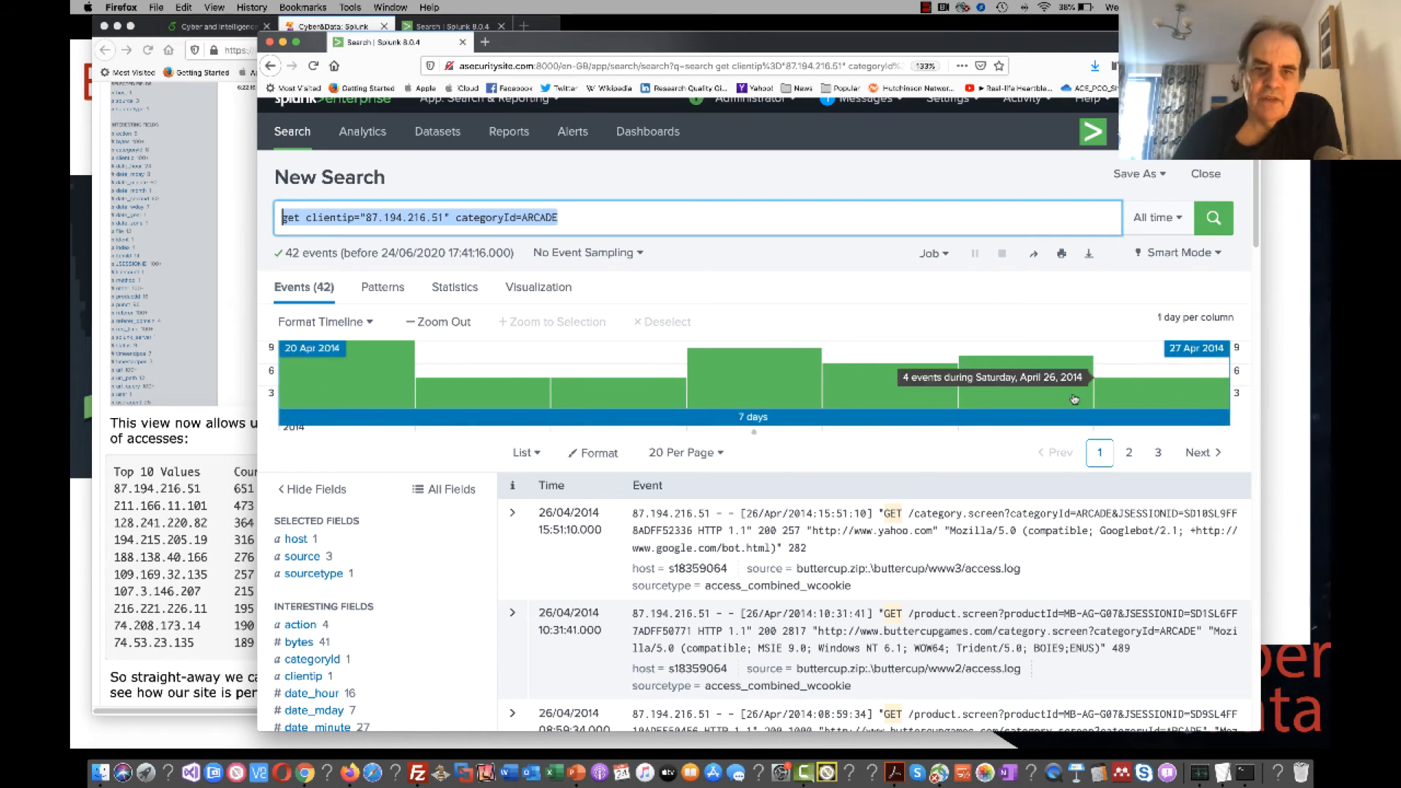
Remove the categoryId=ARCADE condition from the query and rerun the search for client IP 87.194.216.51.
drag(561, 218, 450, 217)
key(BackSpace)
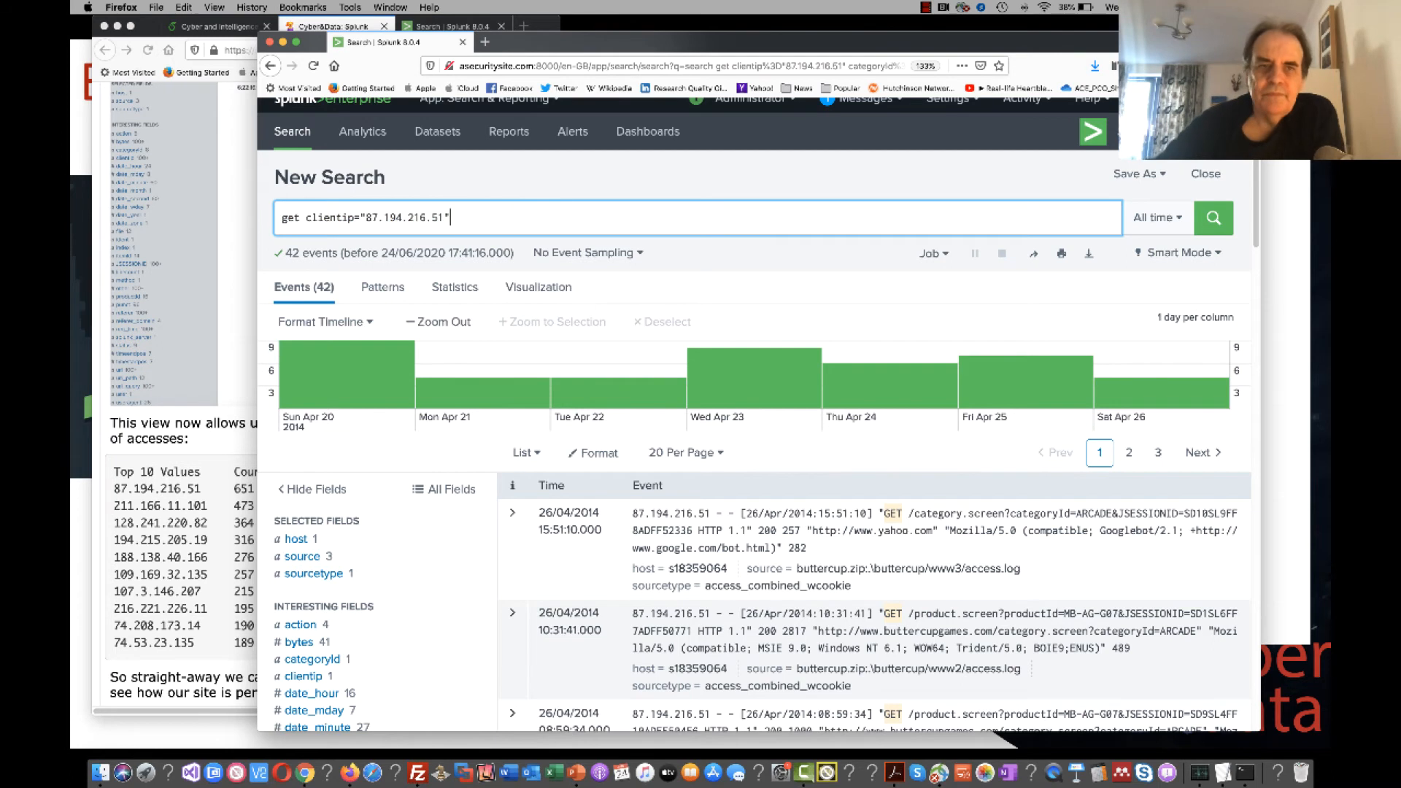
key(Return)
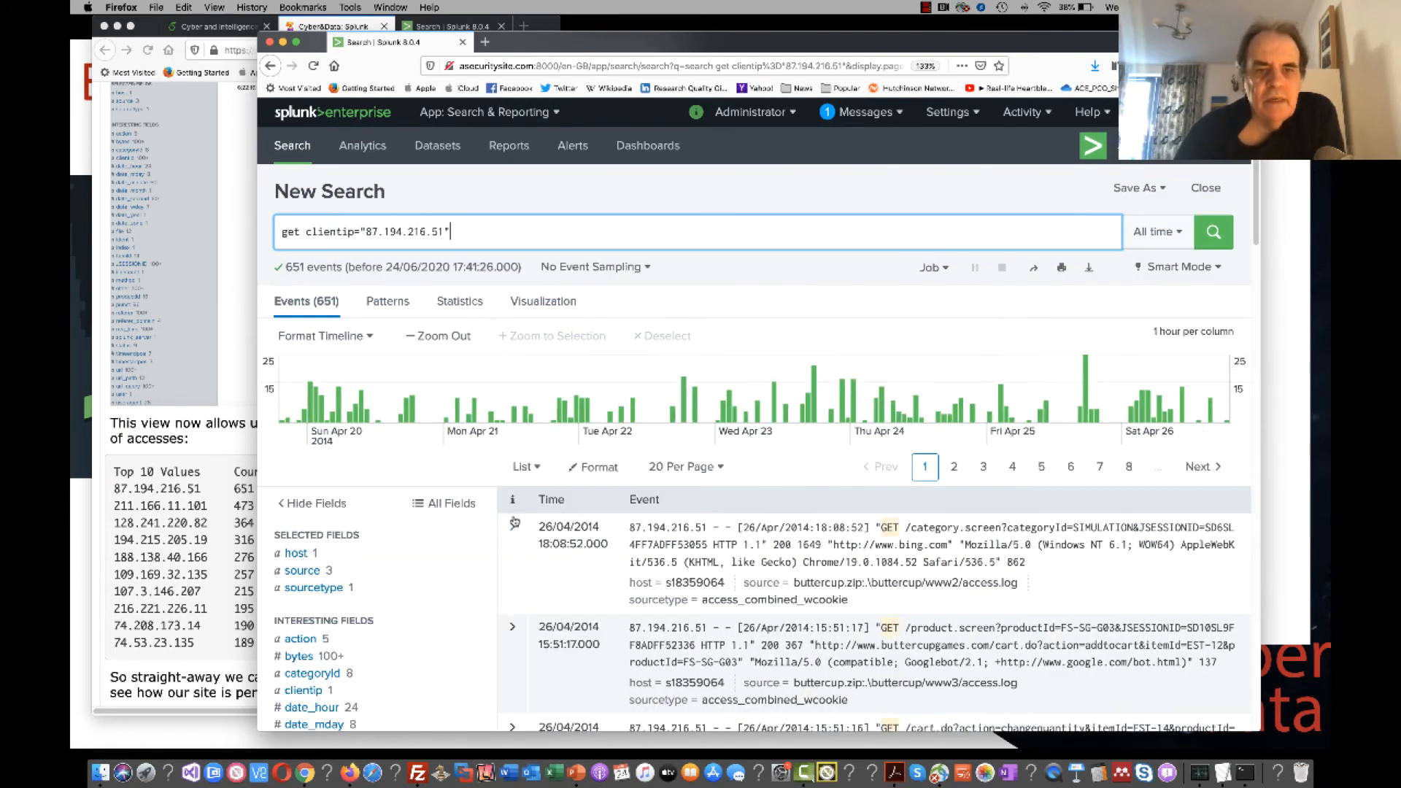
Examine the field values of the newest event from client 87.194.216.51 and read the tutorial page's section on status codes.
click(513, 528)
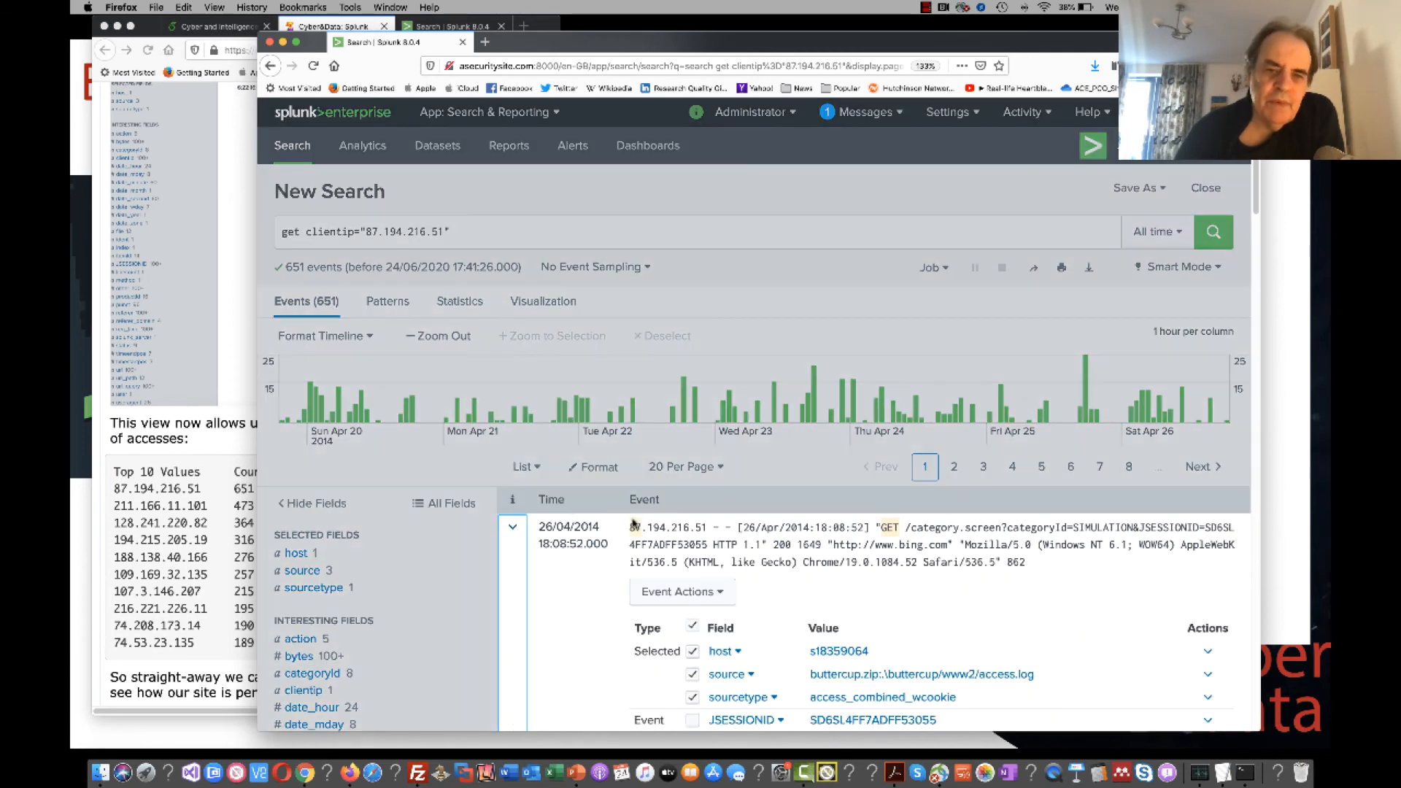
scroll(640, 511, down, 10)
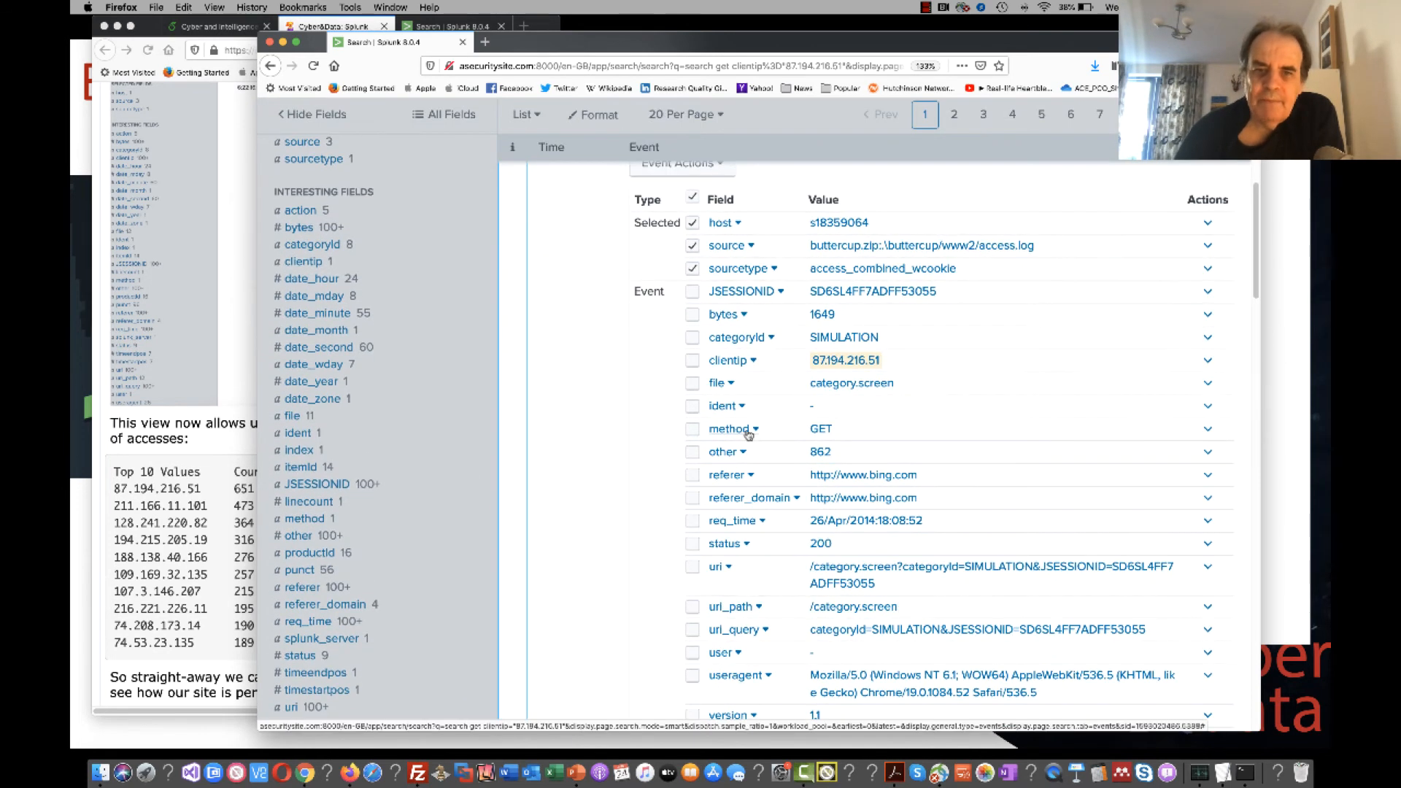
scroll(734, 471, down, 1)
scroll(734, 467, down, 5)
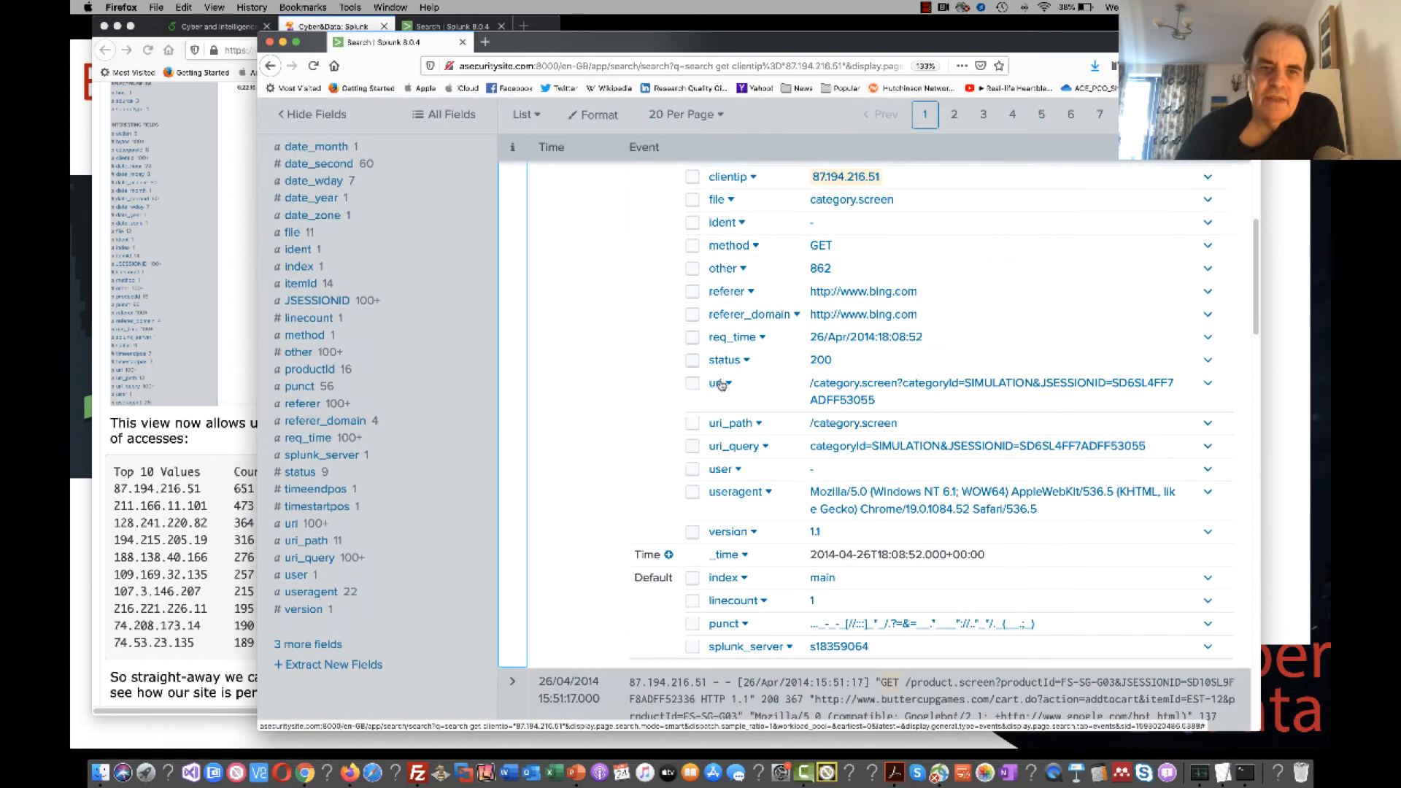
click(159, 502)
scroll(162, 467, down, 8)
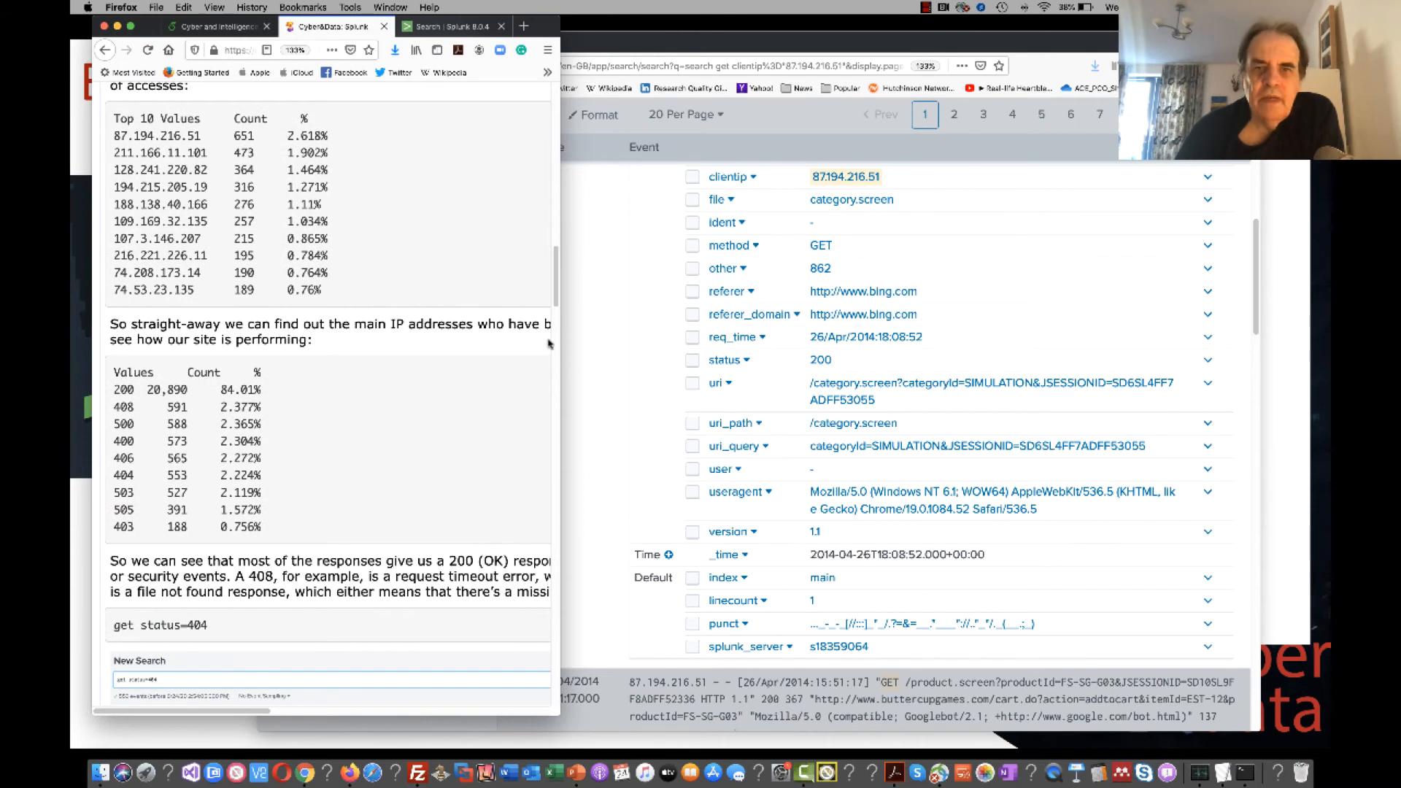
Remove the clientip condition from the Splunk query and rerun the search for get alone.
click(602, 355)
scroll(591, 361, up, 10)
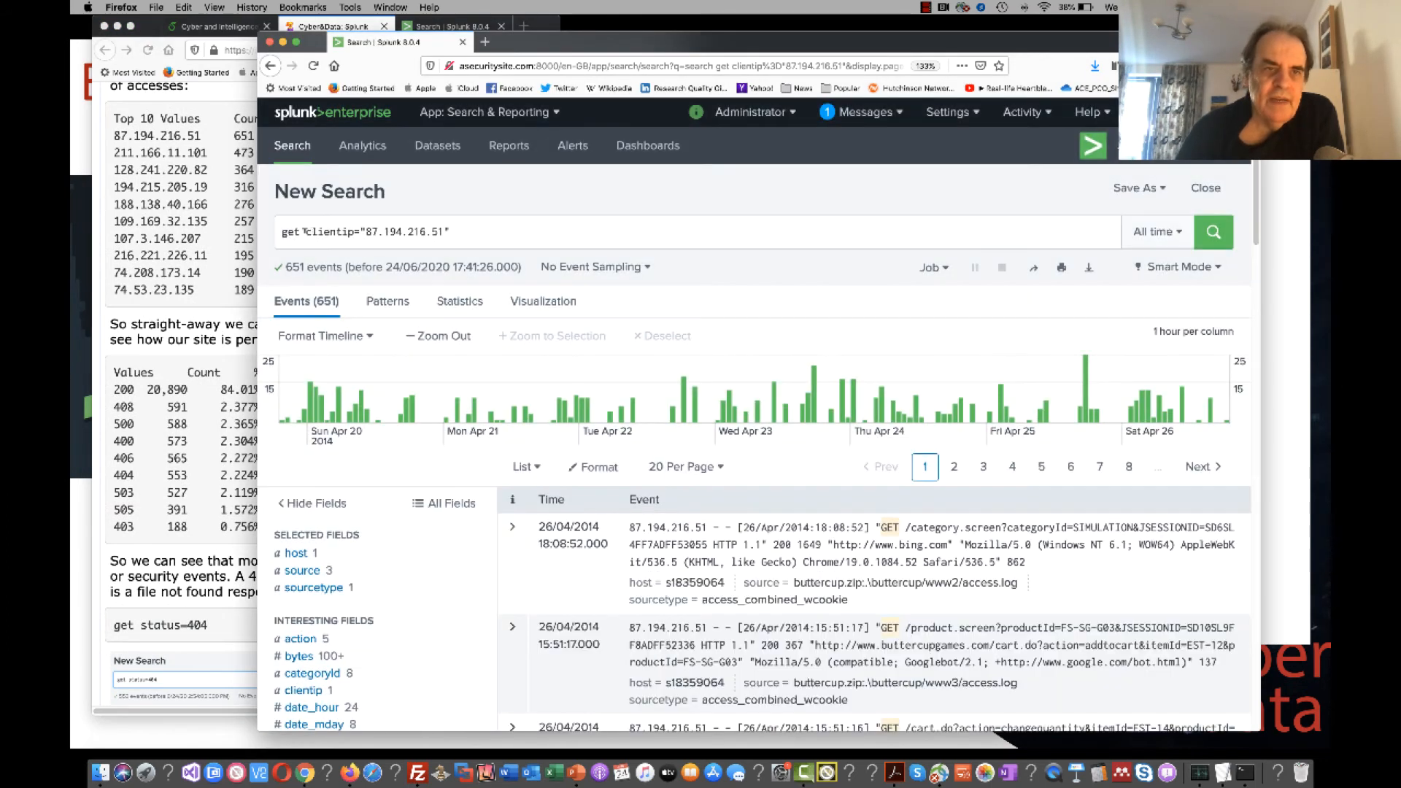
drag(303, 232, 451, 231)
key(BackSpace)
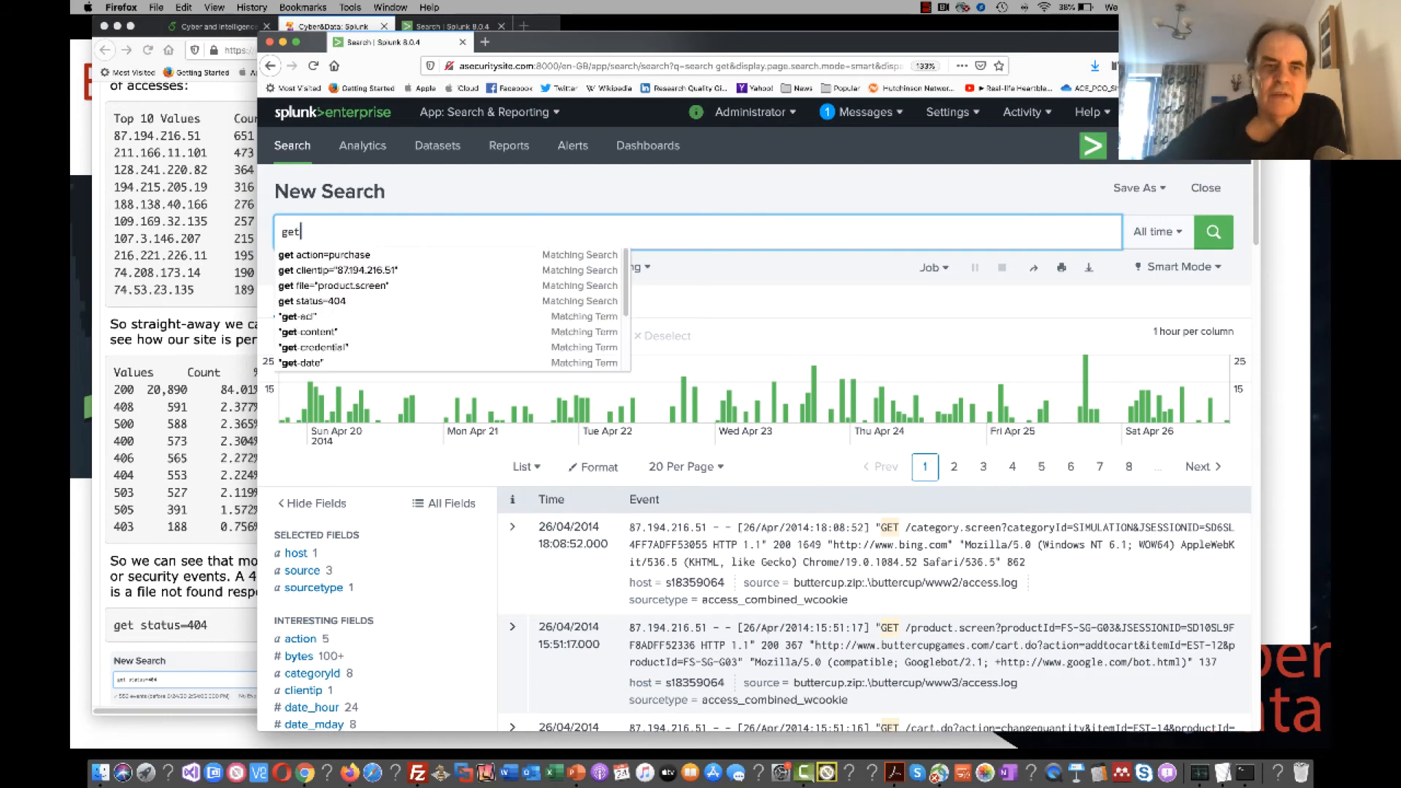
key(Return)
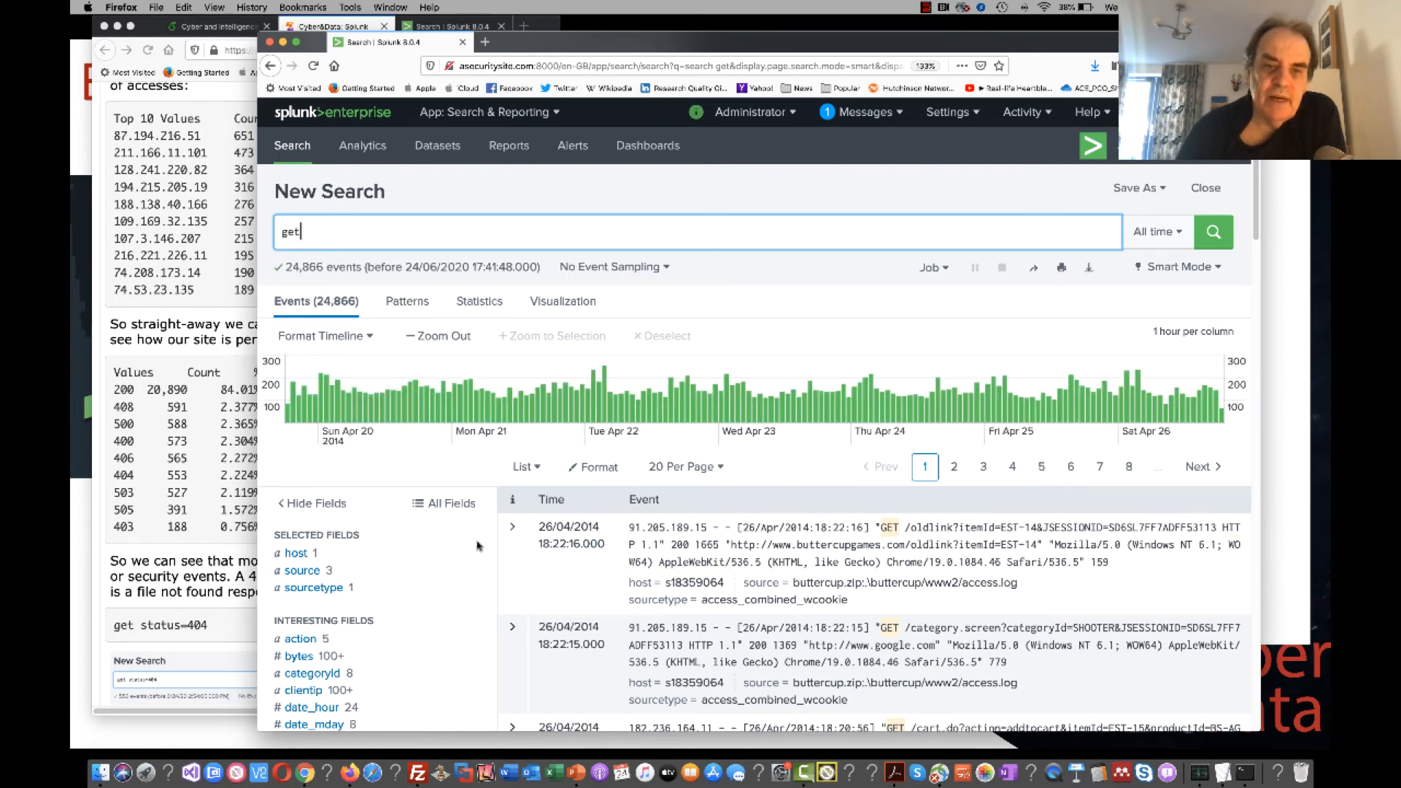
Expand the newest event and open the value breakdown of its status field.
click(511, 531)
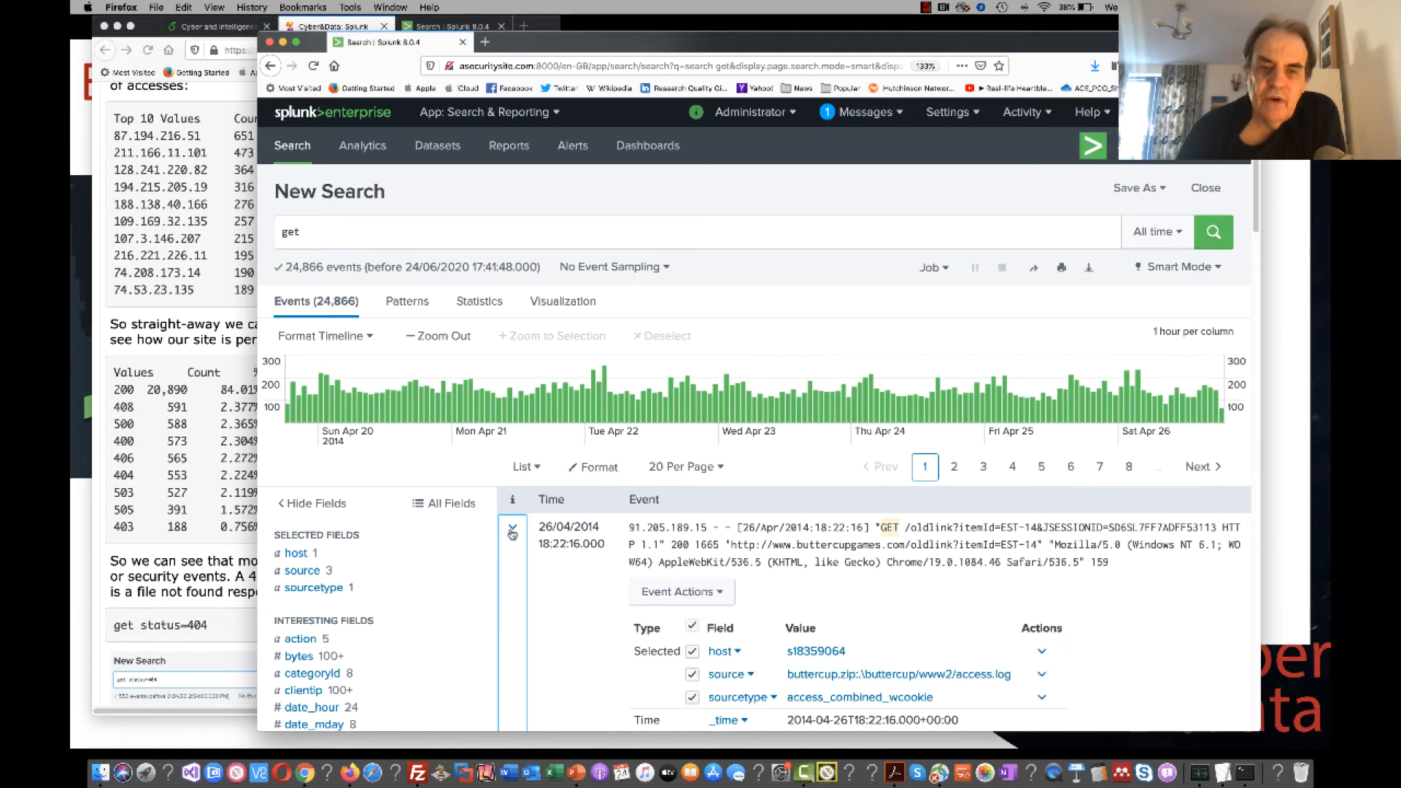
scroll(592, 538, down, 5)
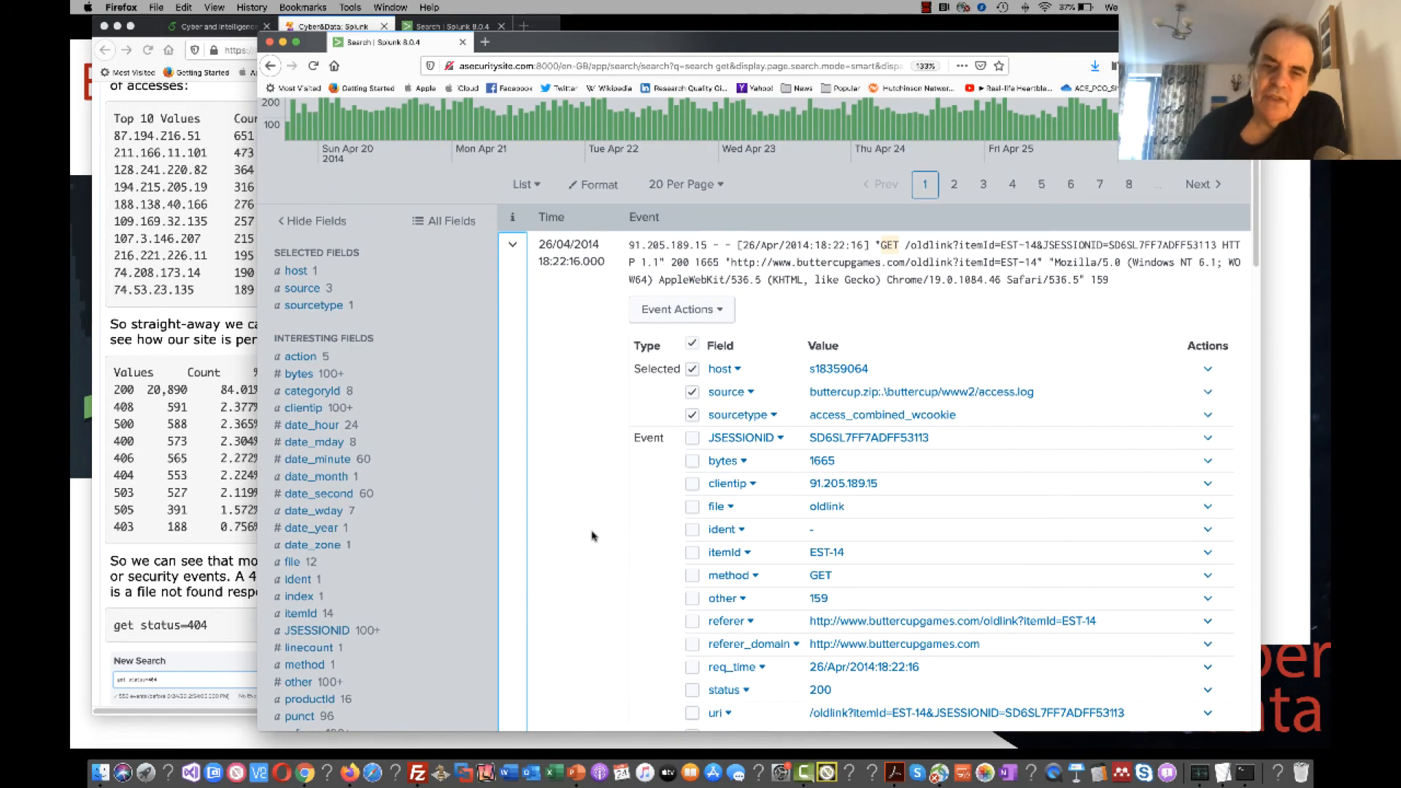
scroll(592, 538, down, 2)
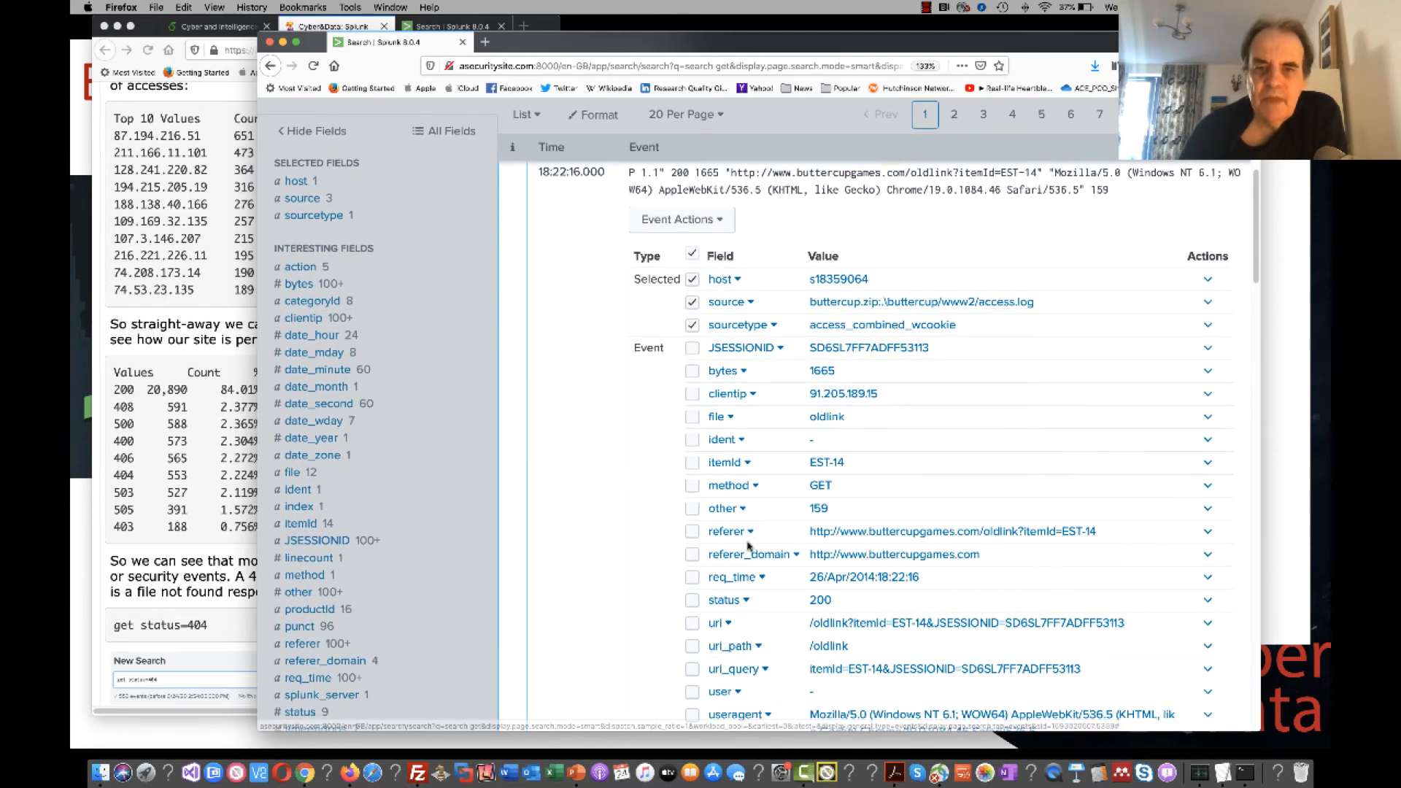
scroll(747, 547, down, 1)
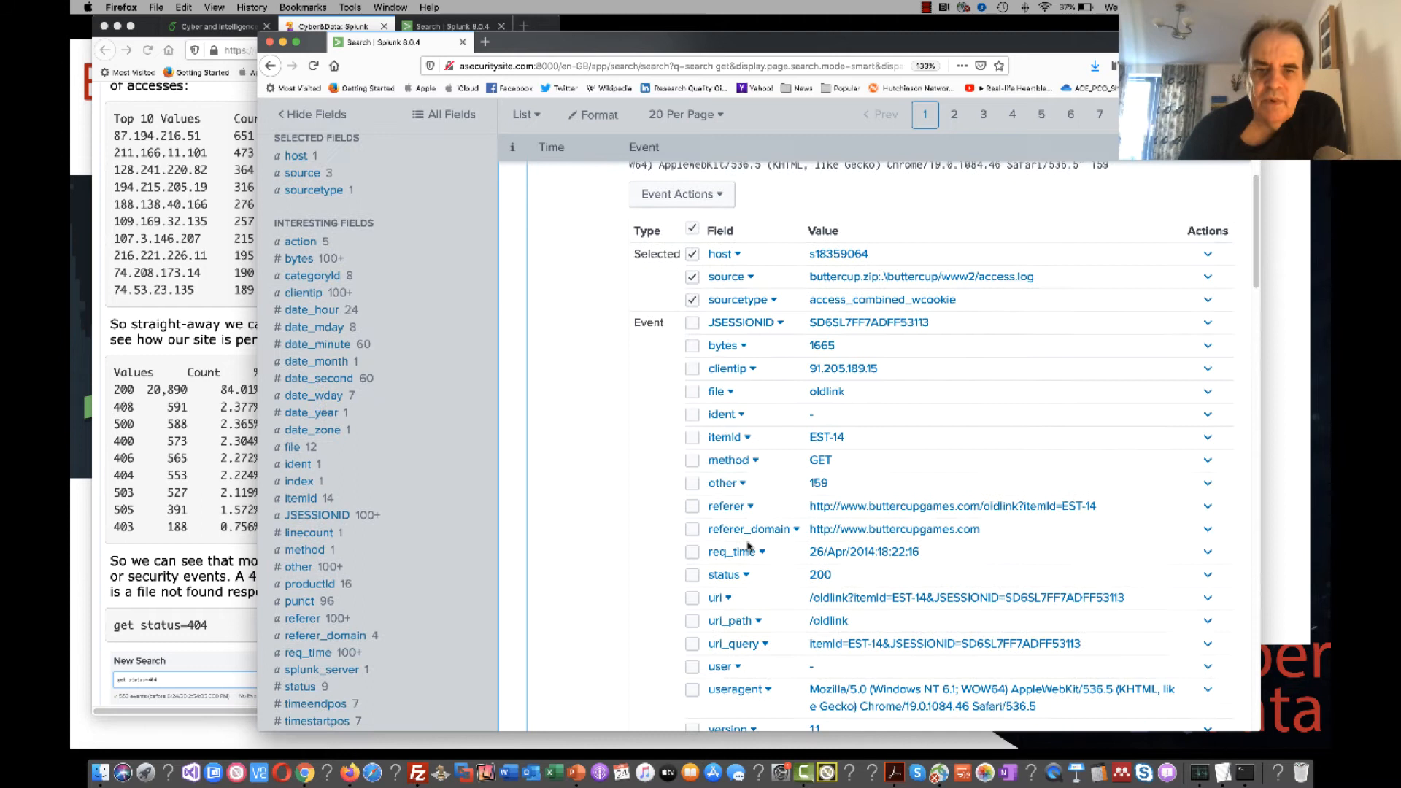
click(724, 571)
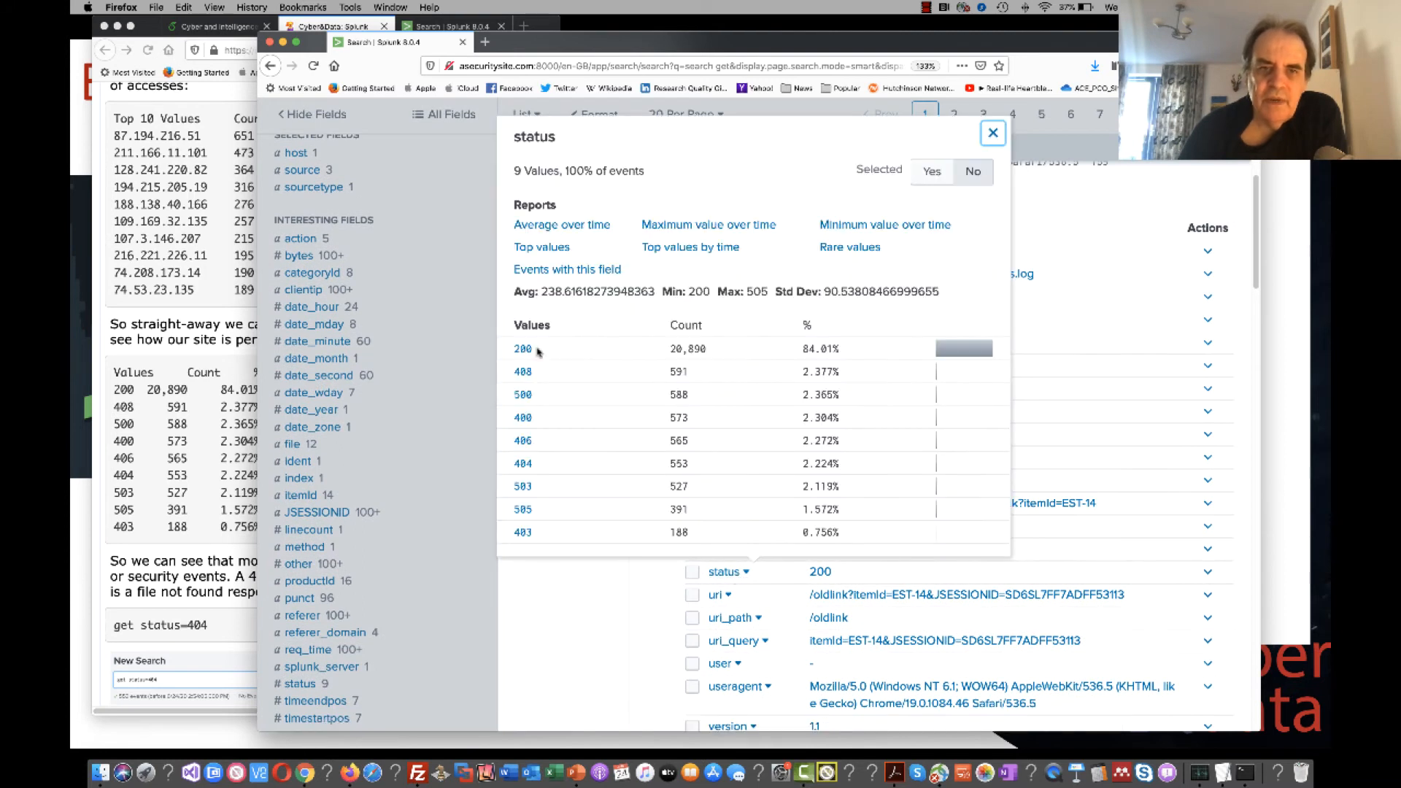
Check the share of status 200 responses and narrow the search to events with status 404.
drag(527, 348, 484, 356)
click(836, 345)
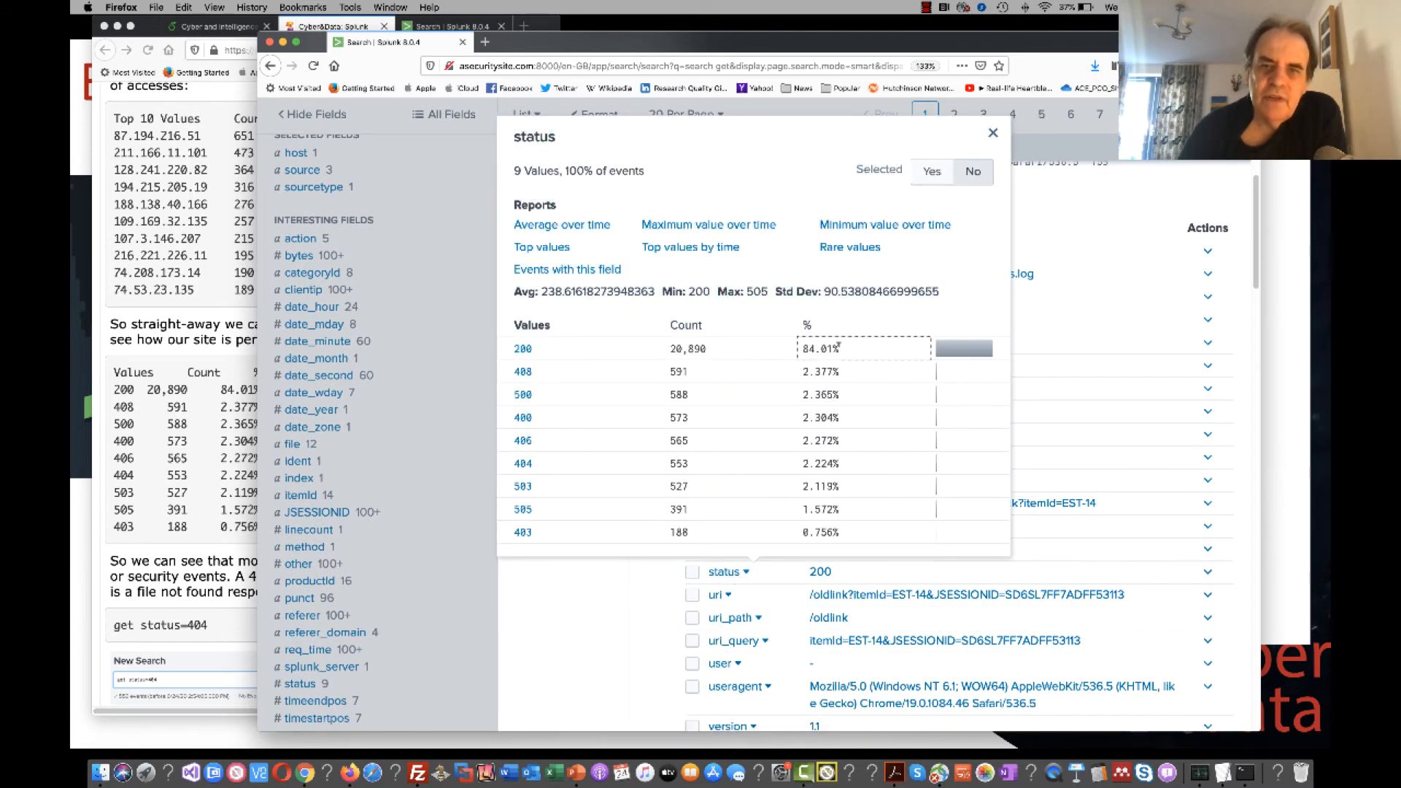
drag(837, 347, 775, 350)
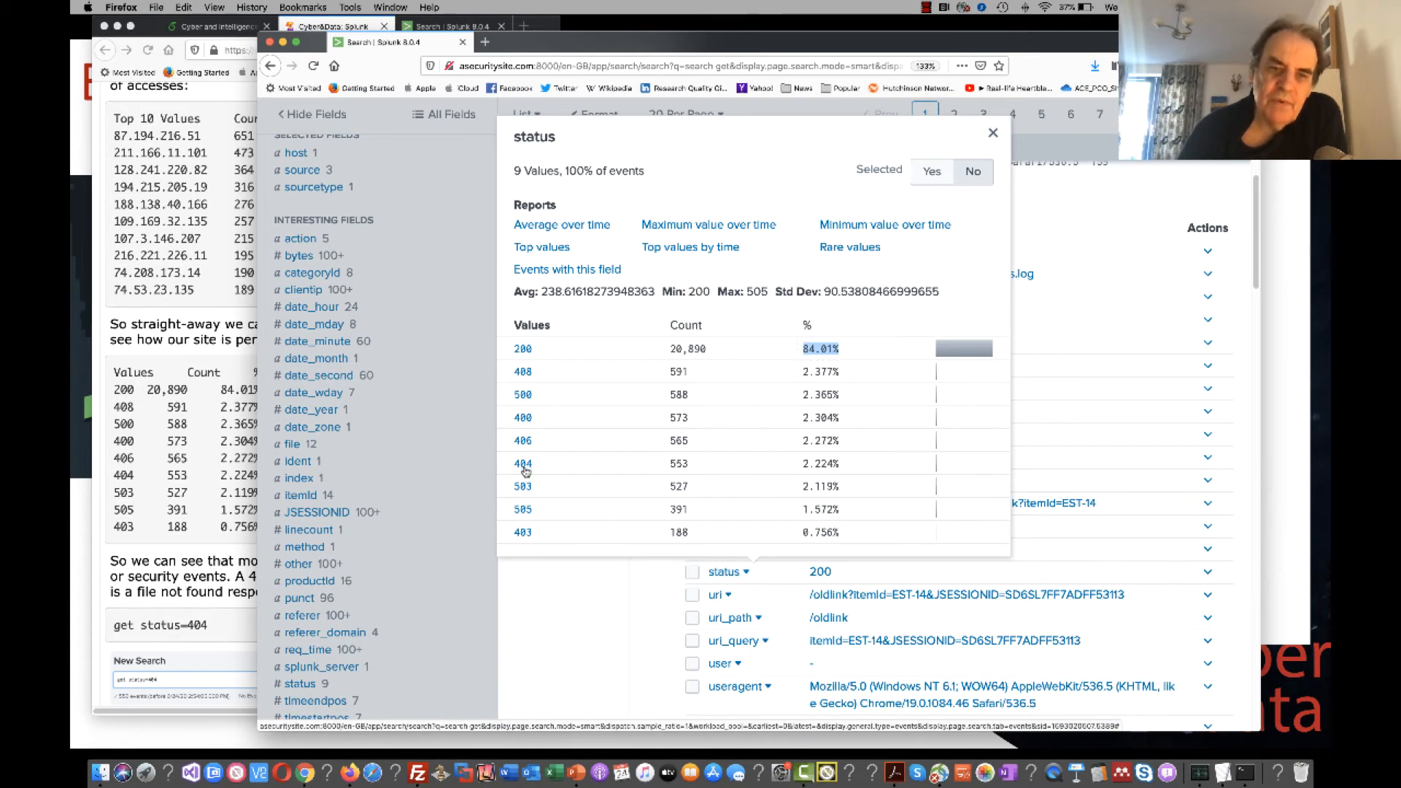
click(522, 464)
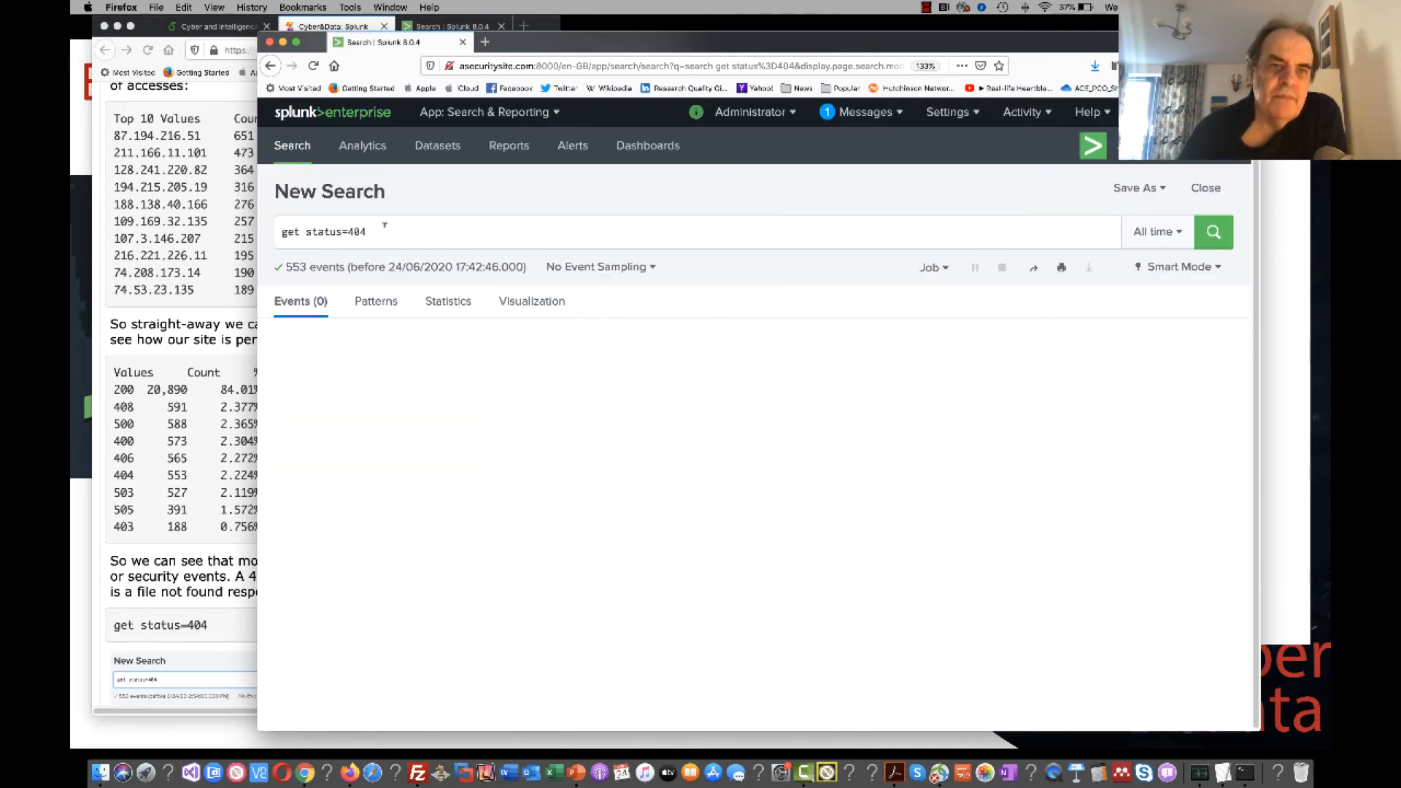
drag(390, 227, 257, 217)
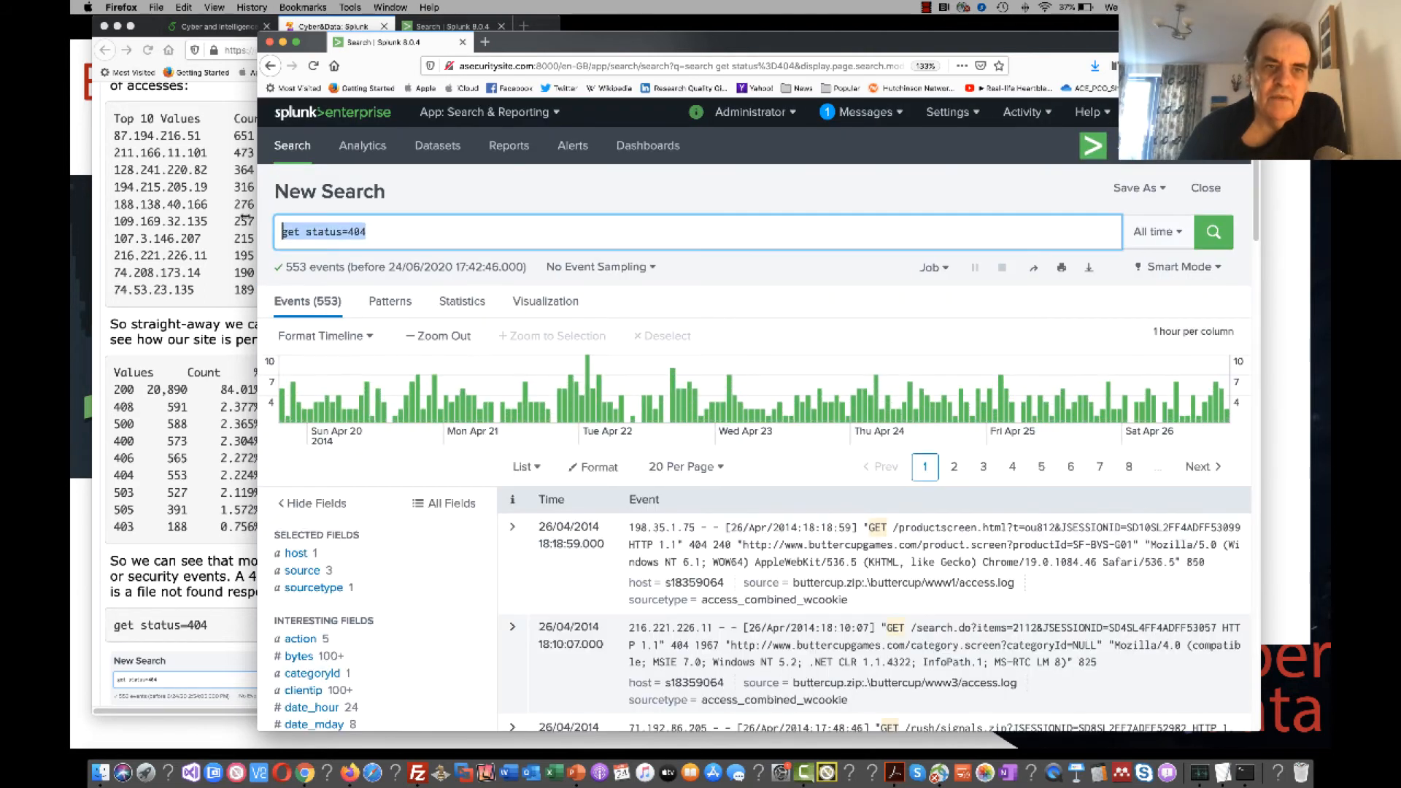
Expand the newest 404 event, compare its clientip value counts, and narrow the search to client IP 211.166.11.101.
click(511, 528)
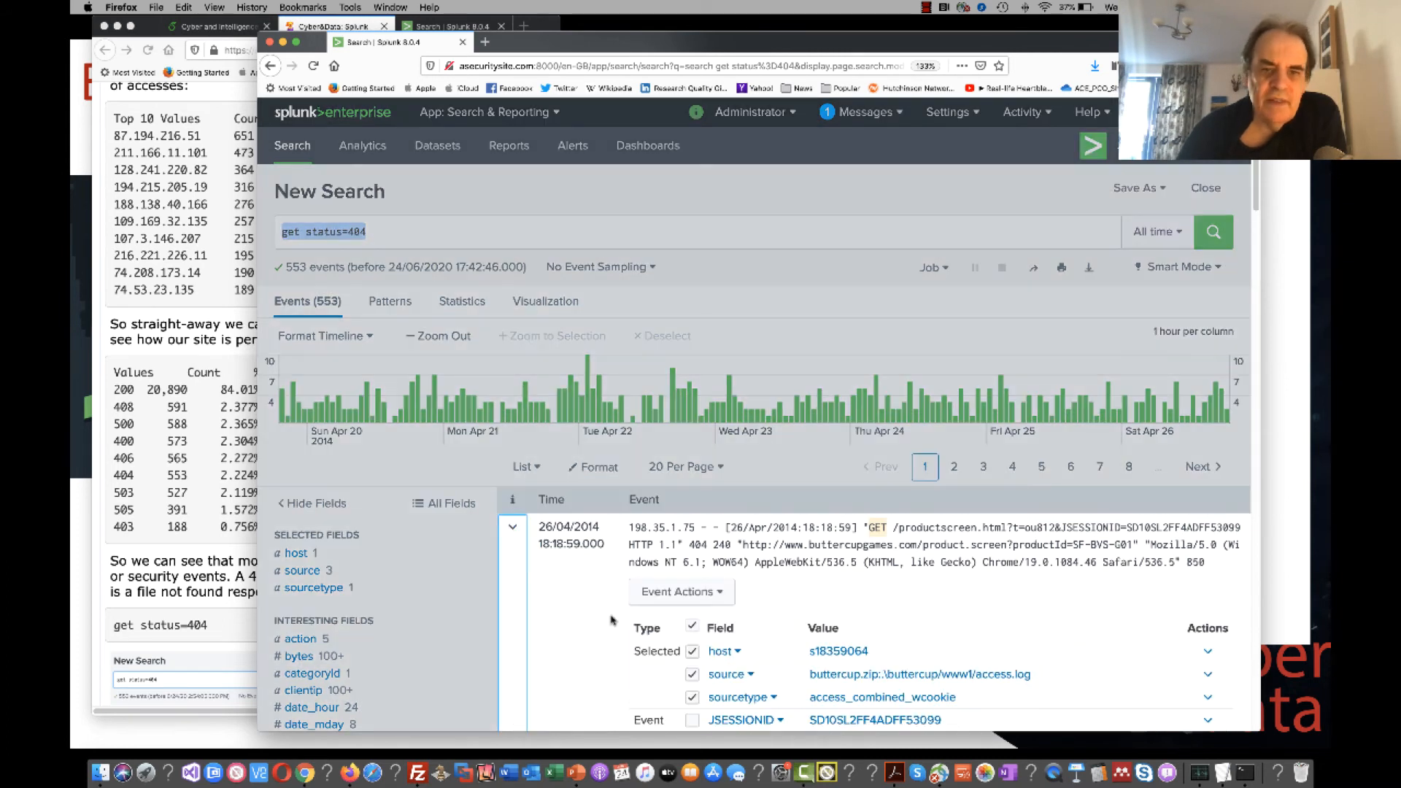
scroll(637, 607, down, 5)
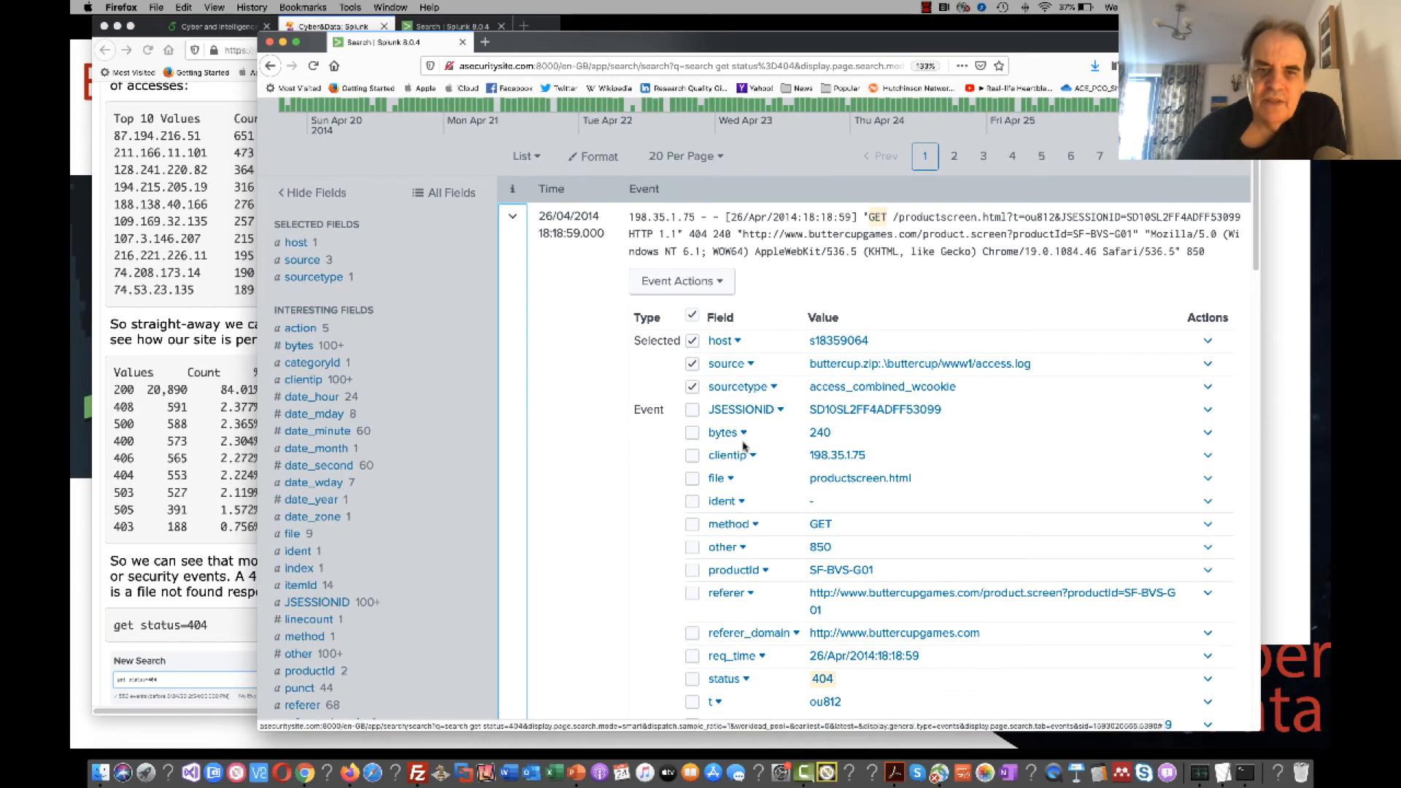
click(721, 457)
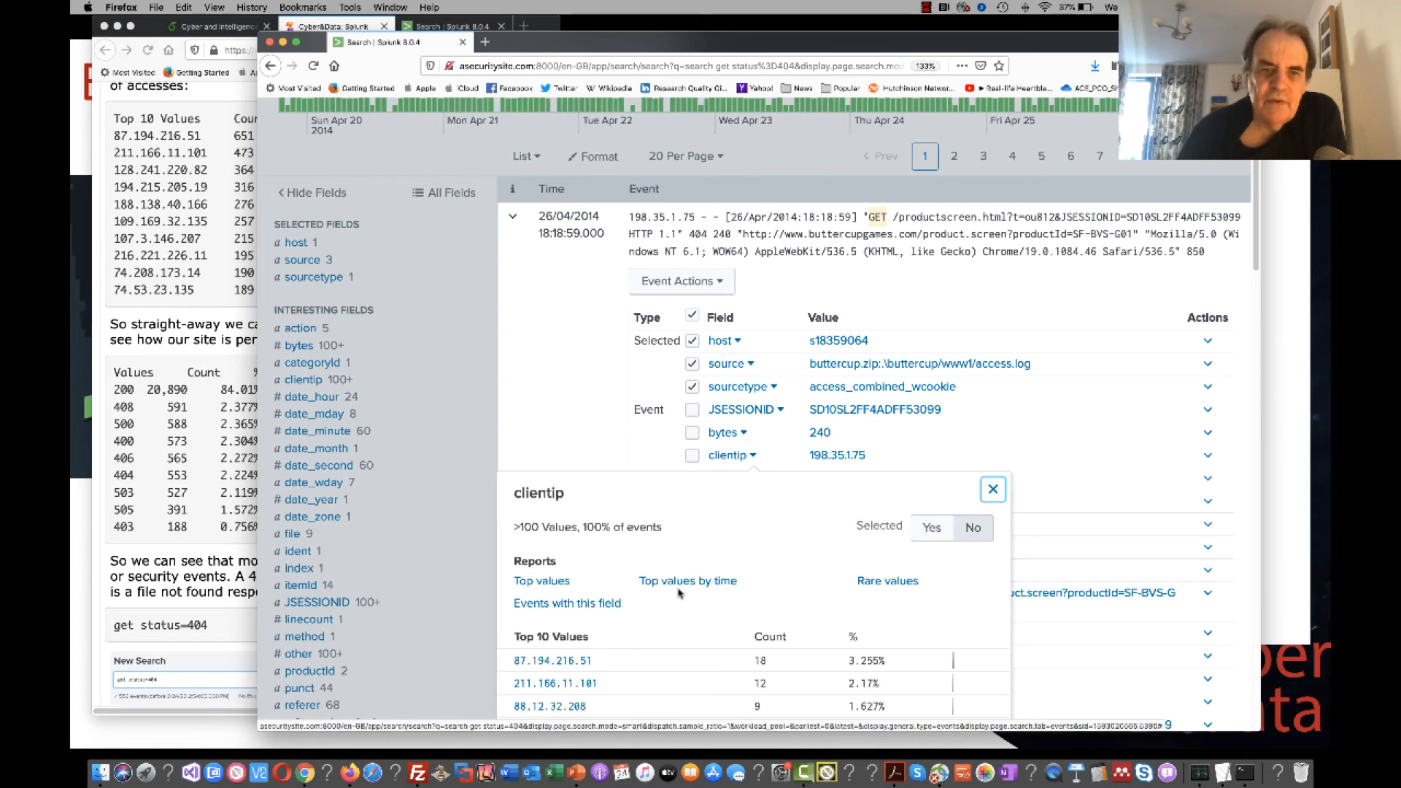
scroll(679, 593, up, 5)
scroll(672, 585, down, 8)
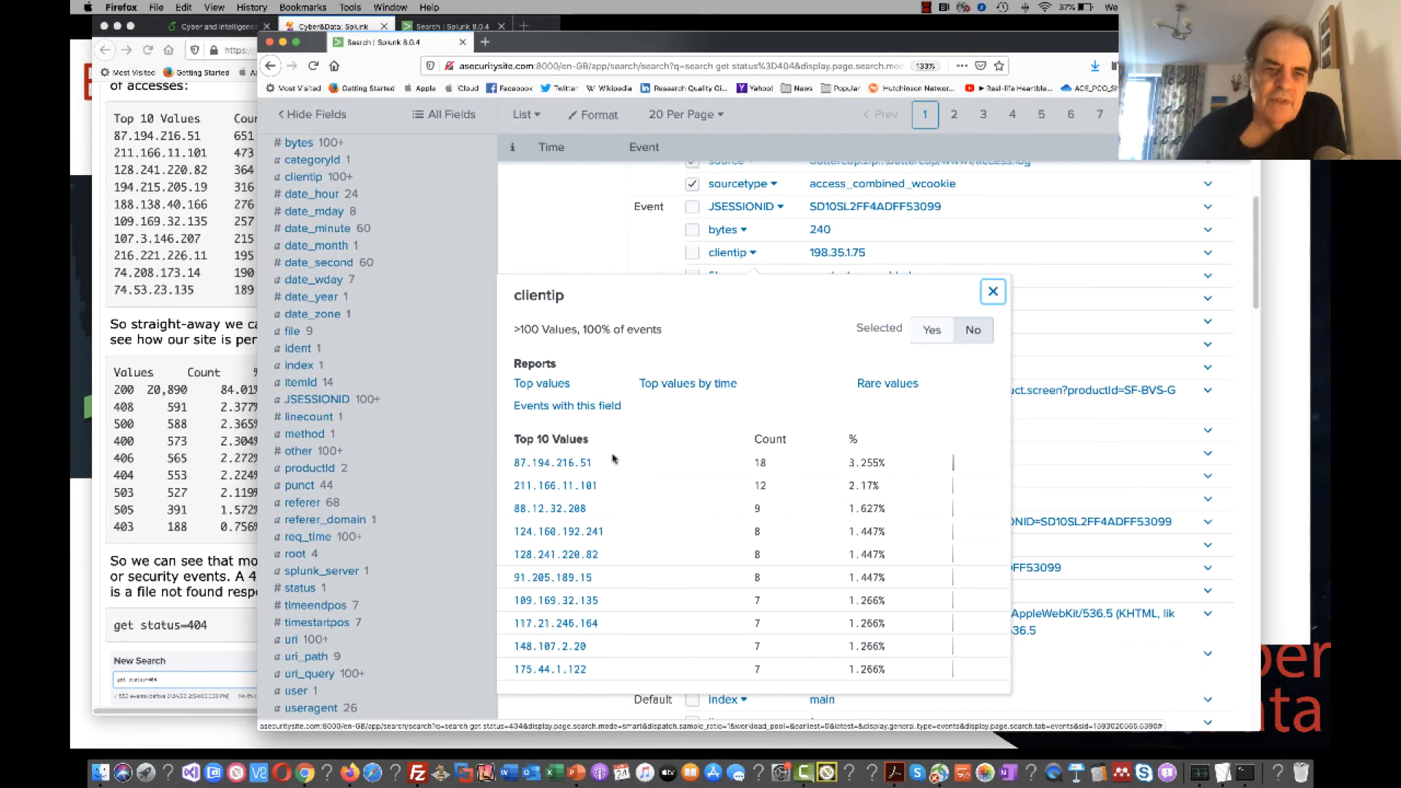
click(537, 488)
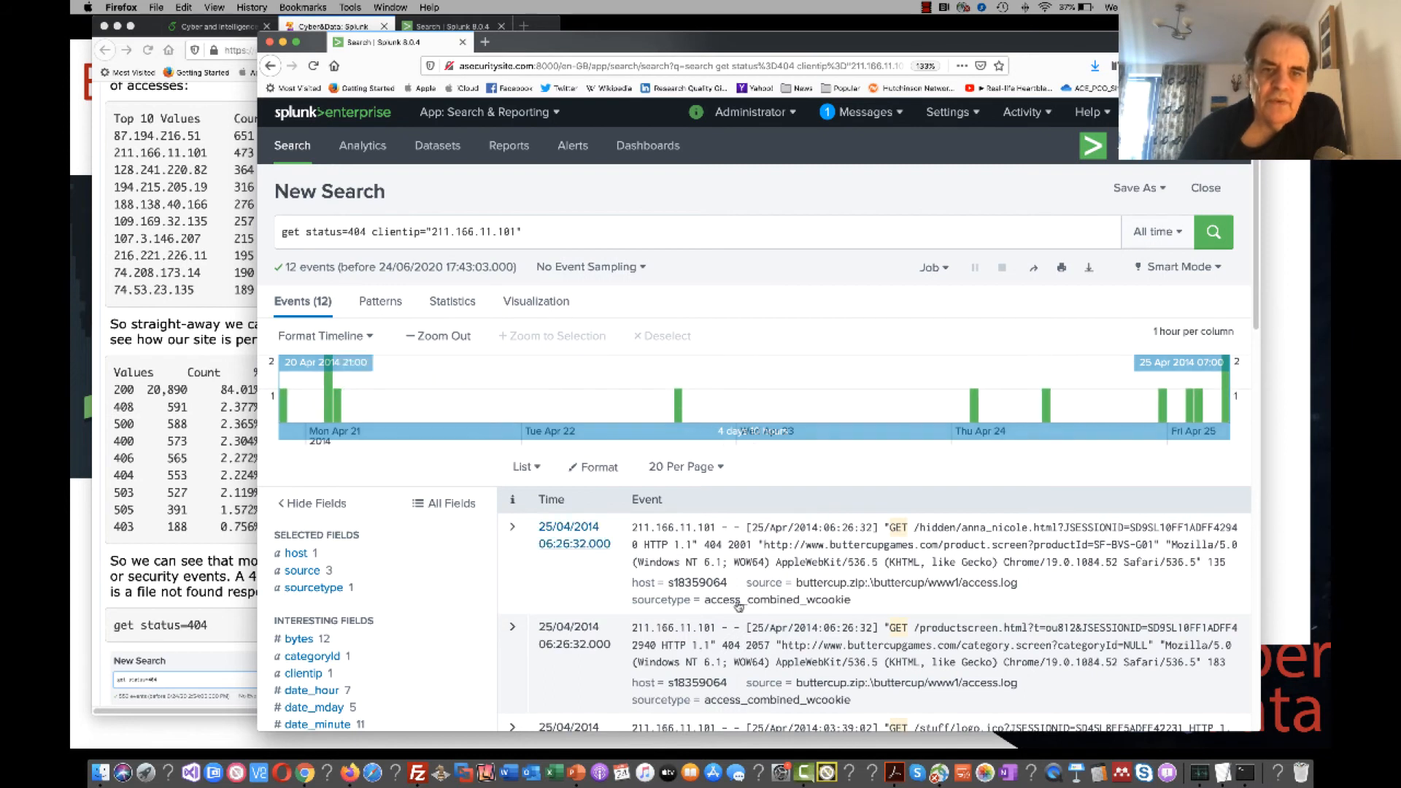
Skim the client's 404 events and read the tutorial page through its file-not-found and passwords.pdf sections.
scroll(863, 595, down, 10)
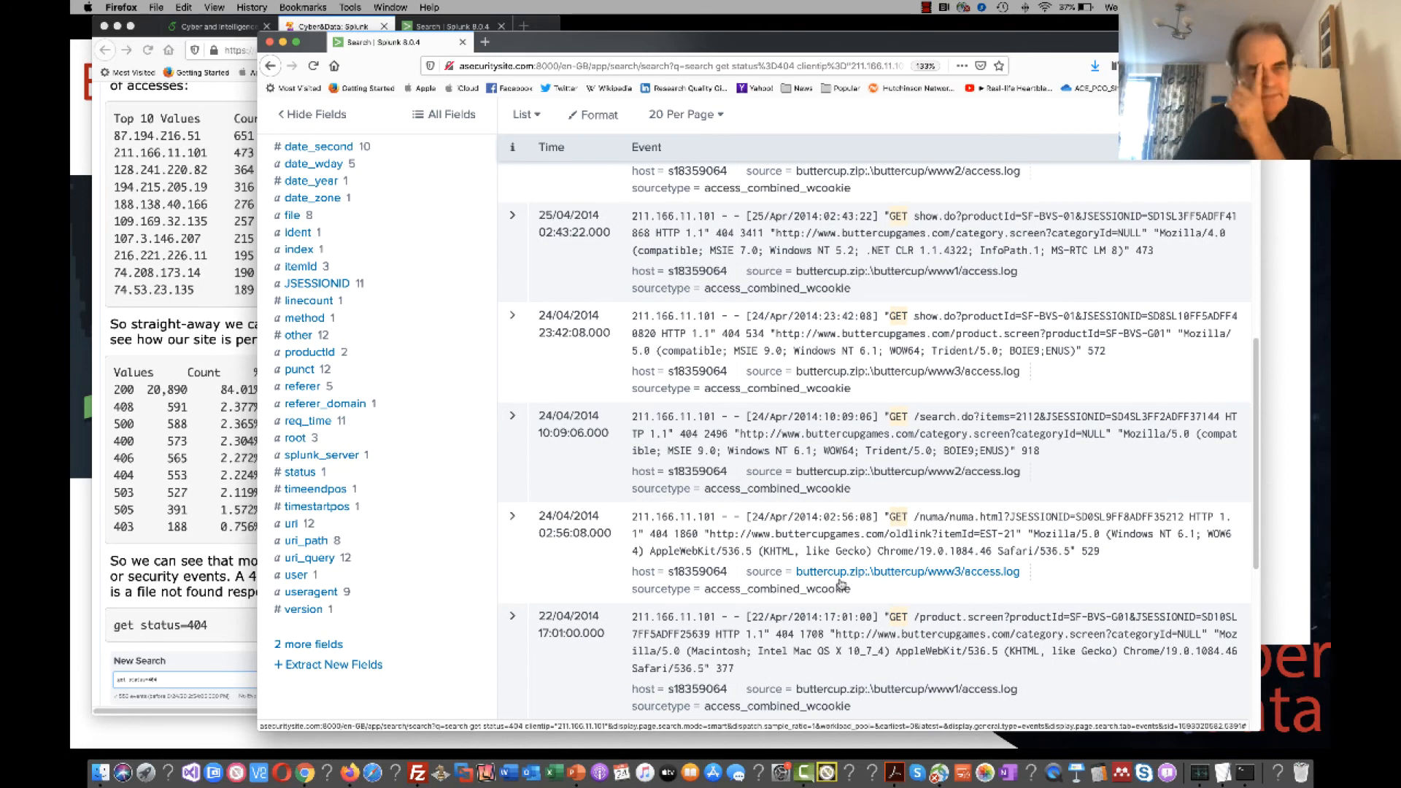
scroll(832, 574, up, 10)
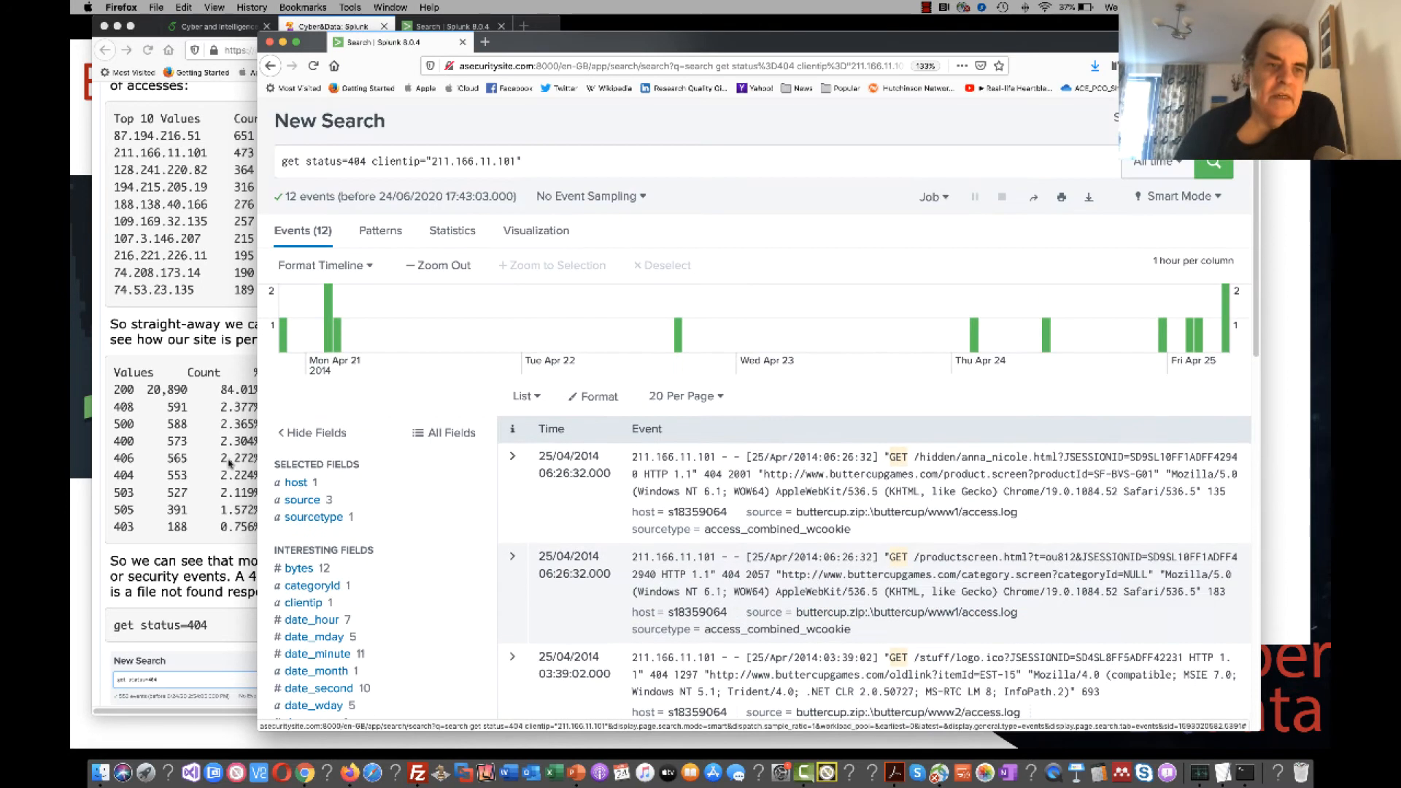
click(228, 458)
scroll(329, 394, down, 10)
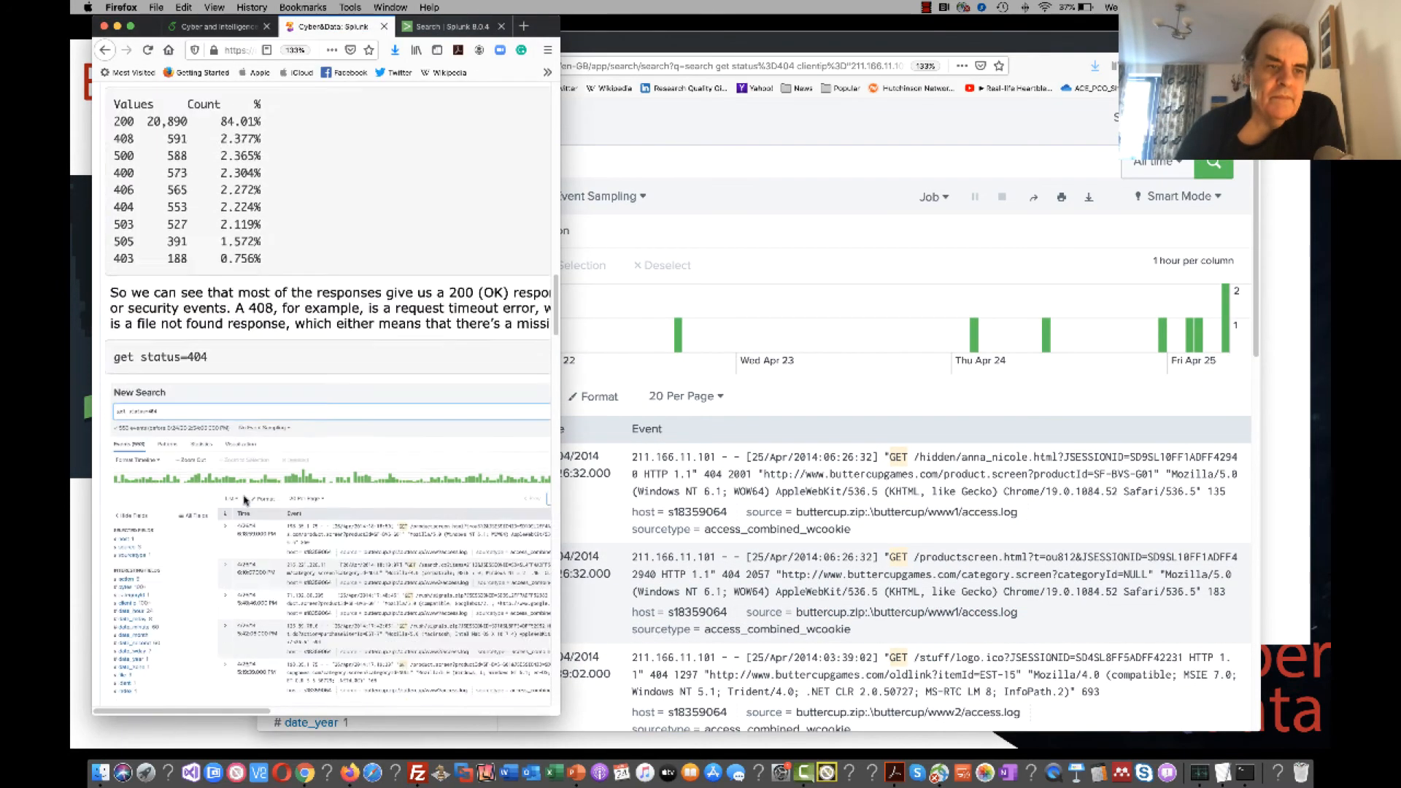
scroll(405, 486, down, 8)
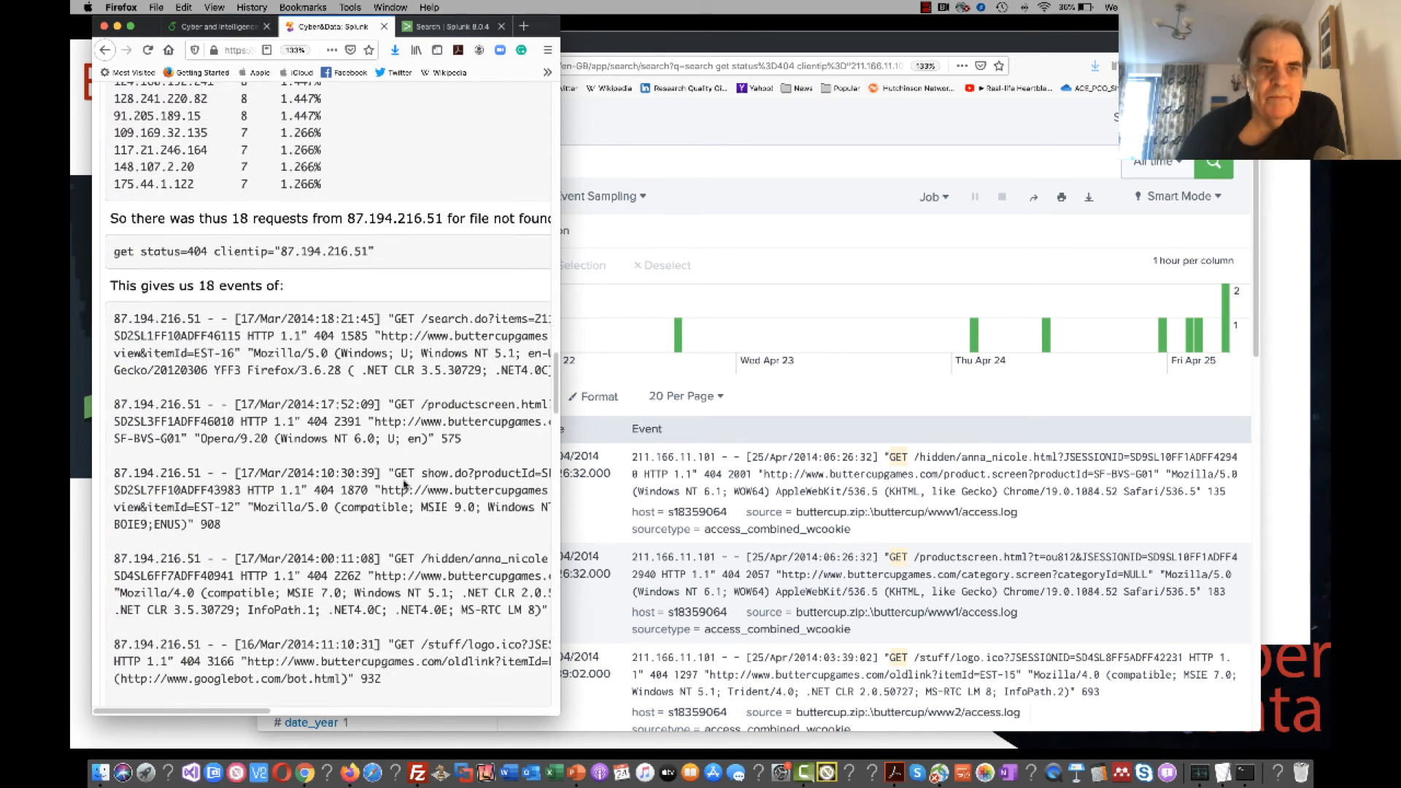
scroll(404, 485, down, 10)
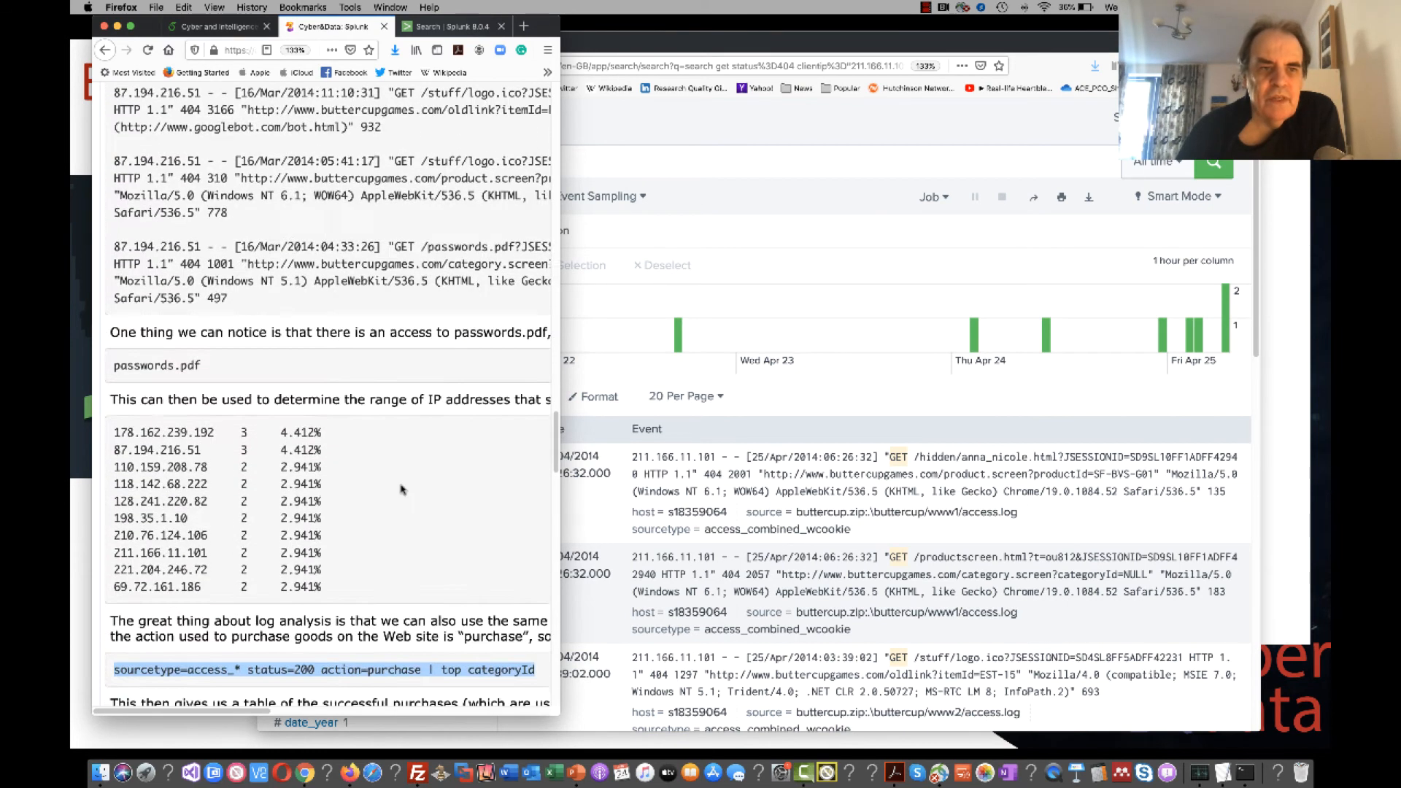
scroll(401, 490, up, 4)
Remove the status and clientip conditions from the Splunk query and rerun the search for get.
click(838, 392)
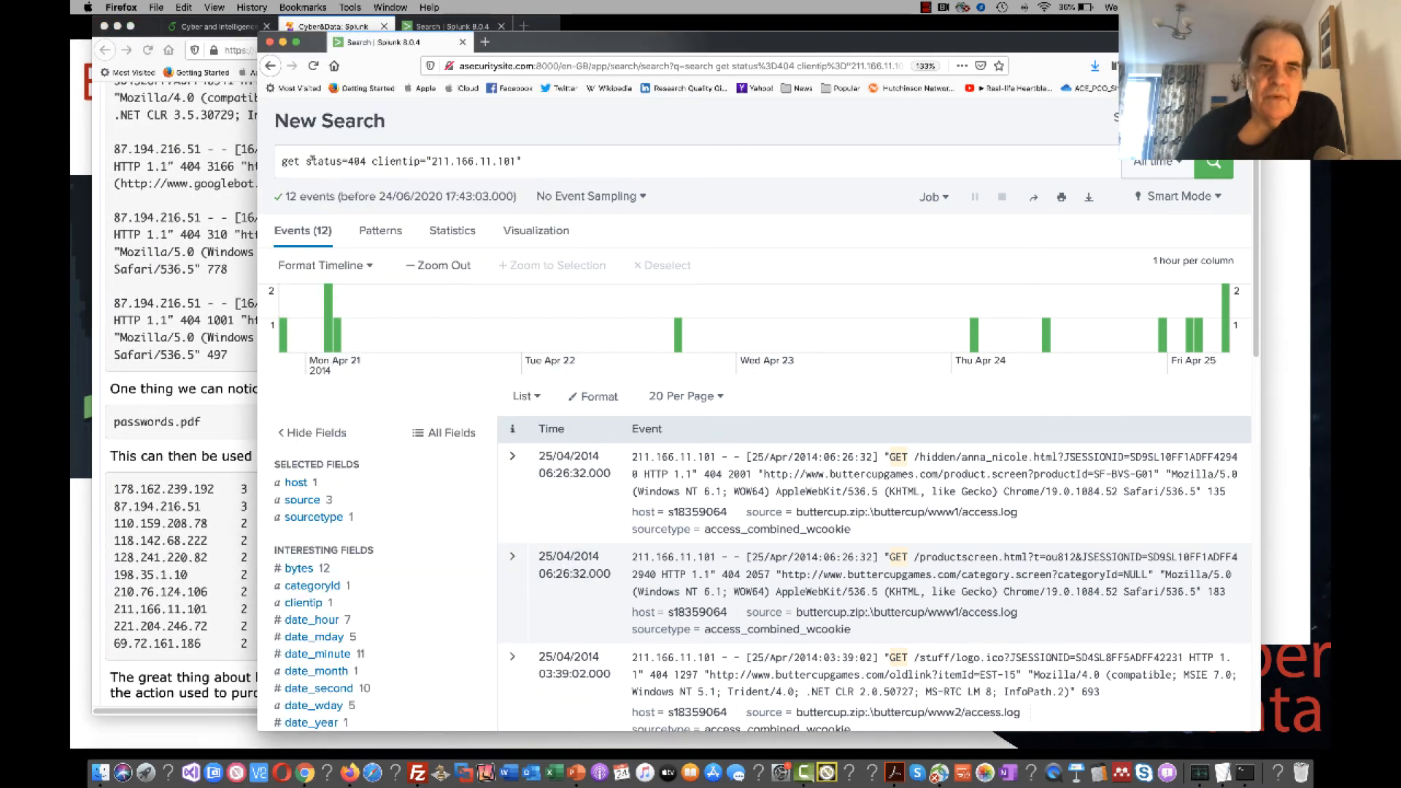
drag(306, 160, 524, 161)
key(BackSpace)
key(Return)
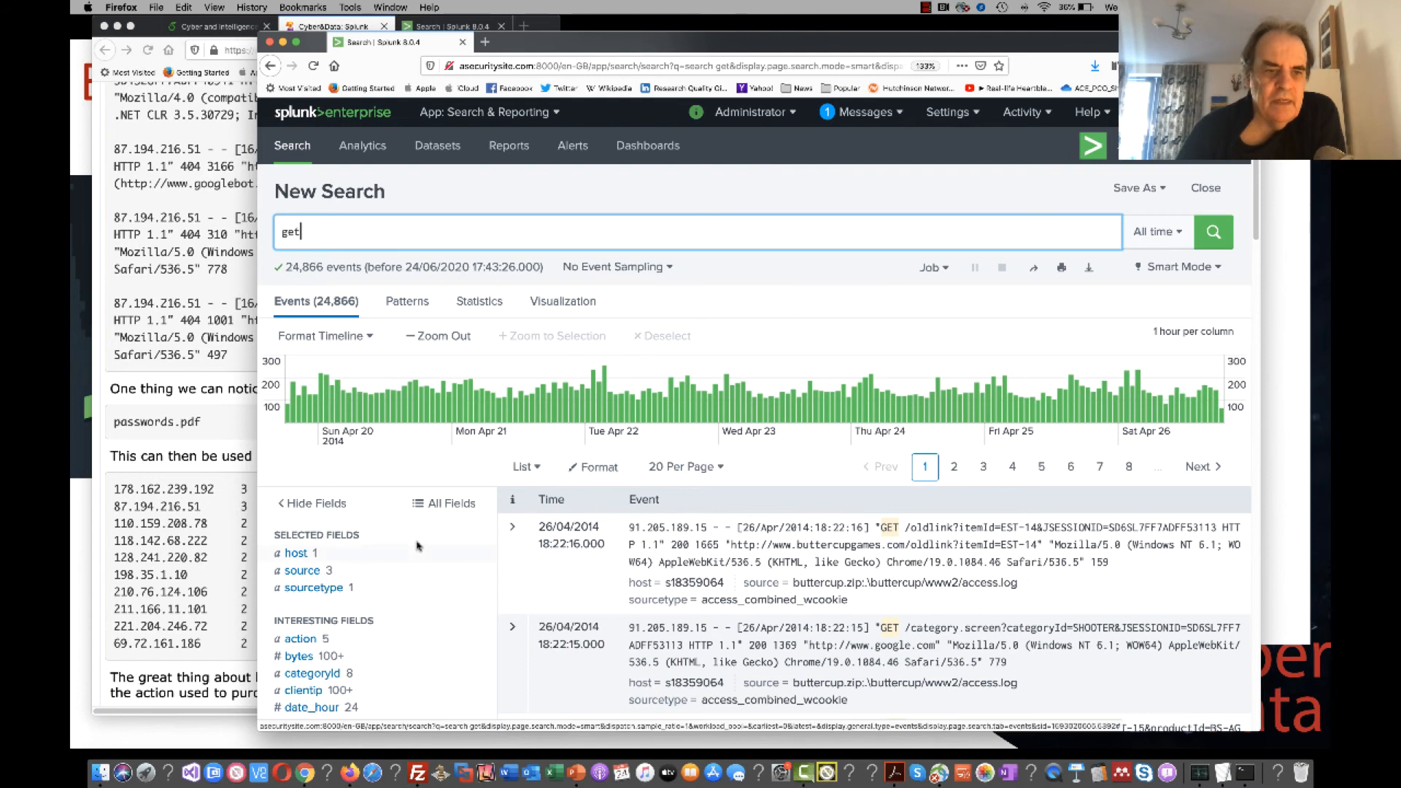
Look through the field list and expand the newest event to examine its individual field values.
scroll(416, 550, down, 5)
scroll(417, 547, down, 5)
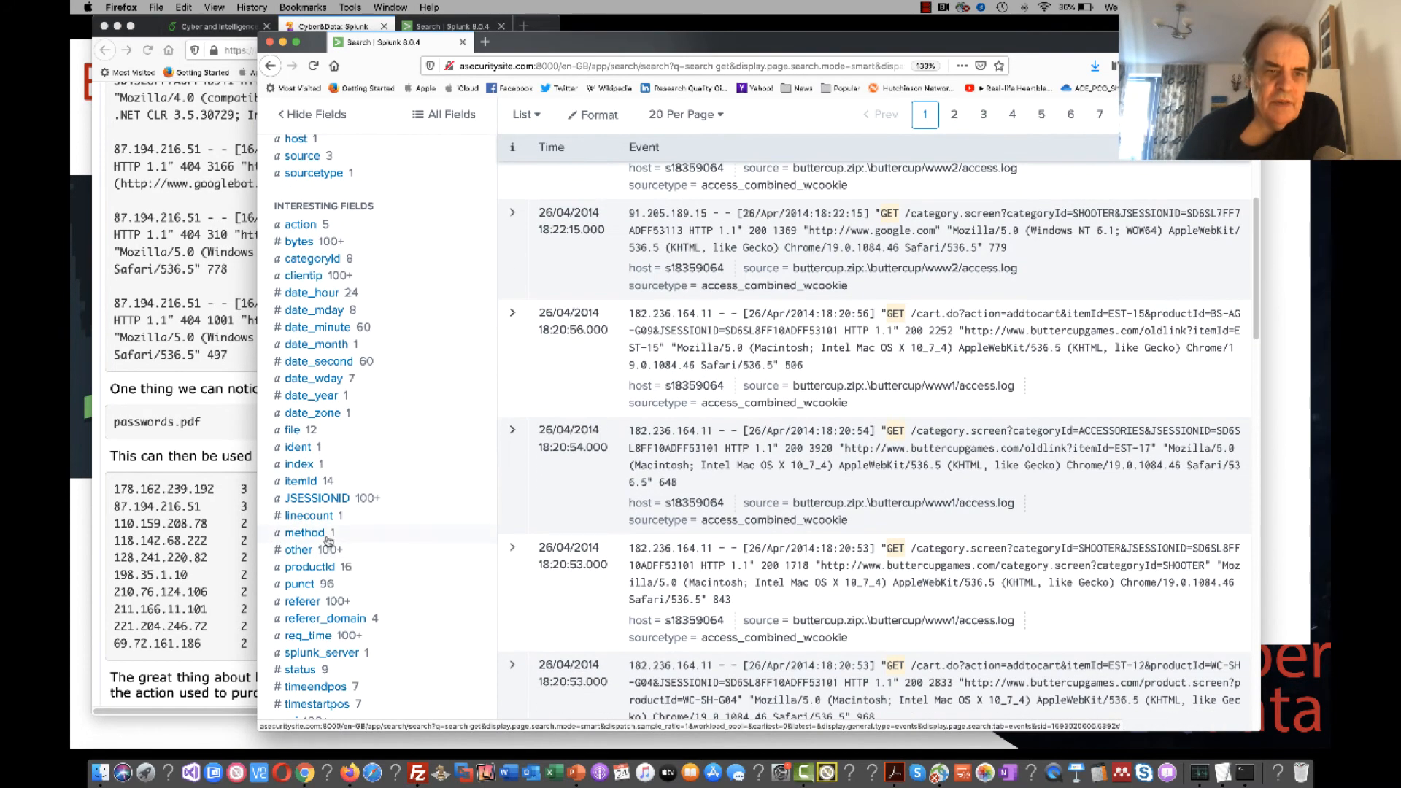
scroll(417, 521, up, 4)
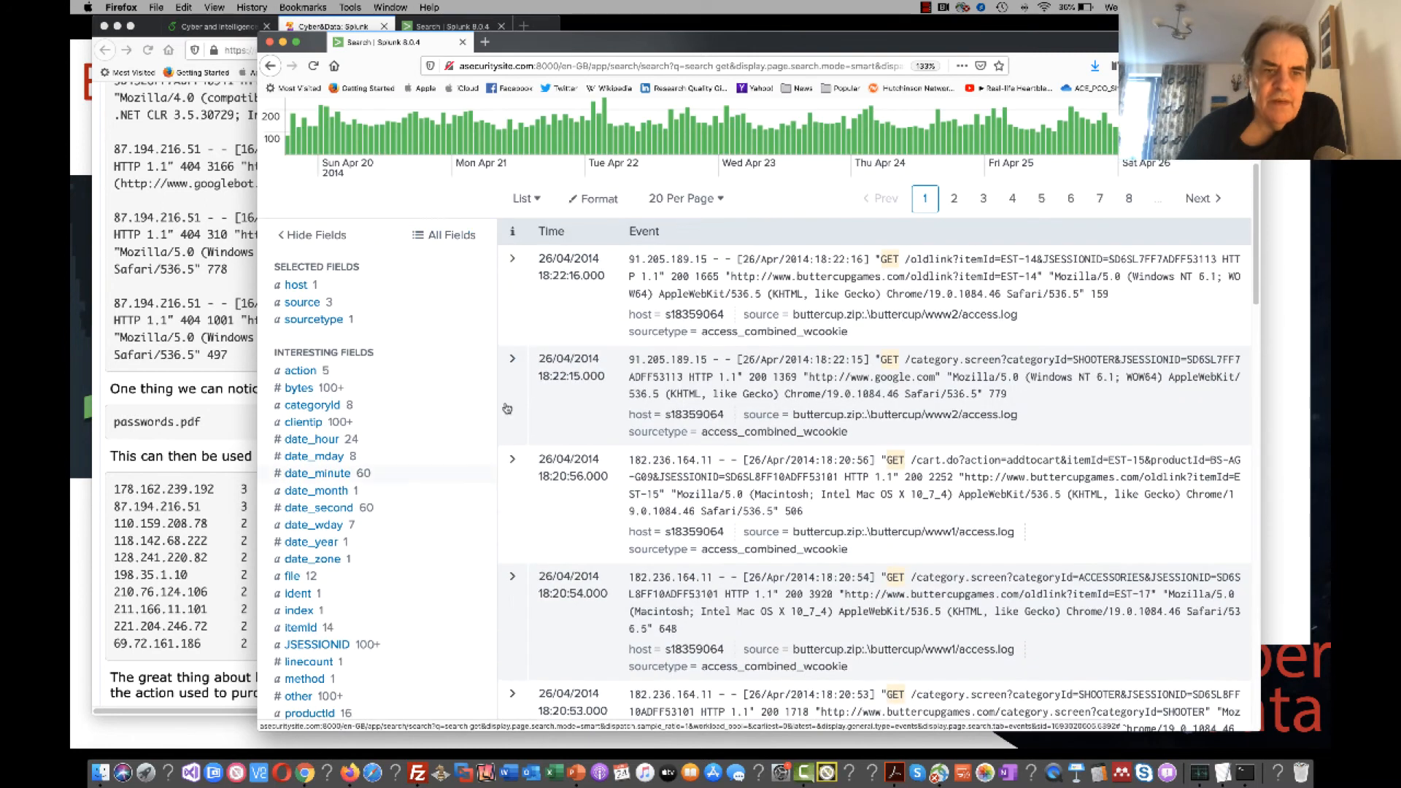
click(512, 262)
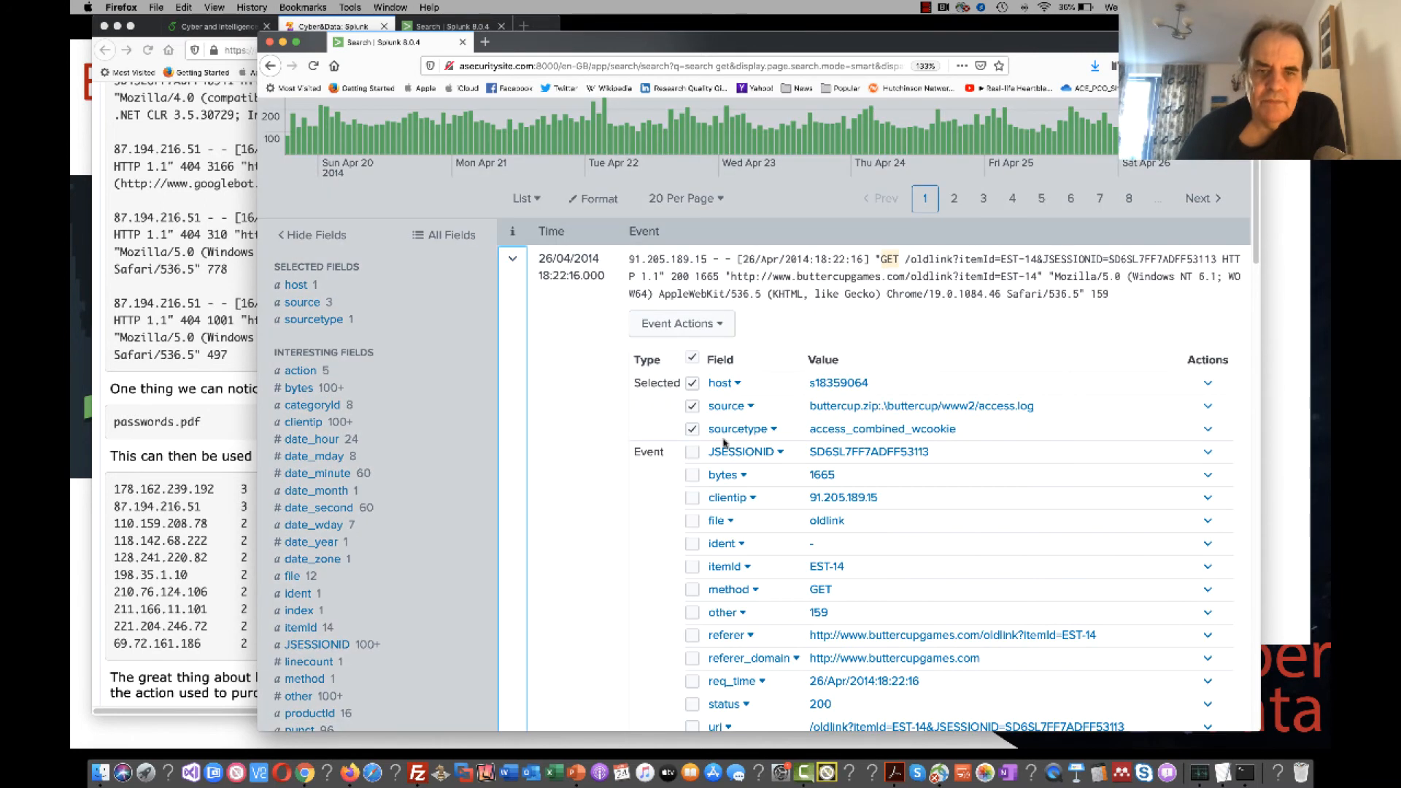
scroll(718, 452, up, 2)
scroll(730, 496, down, 5)
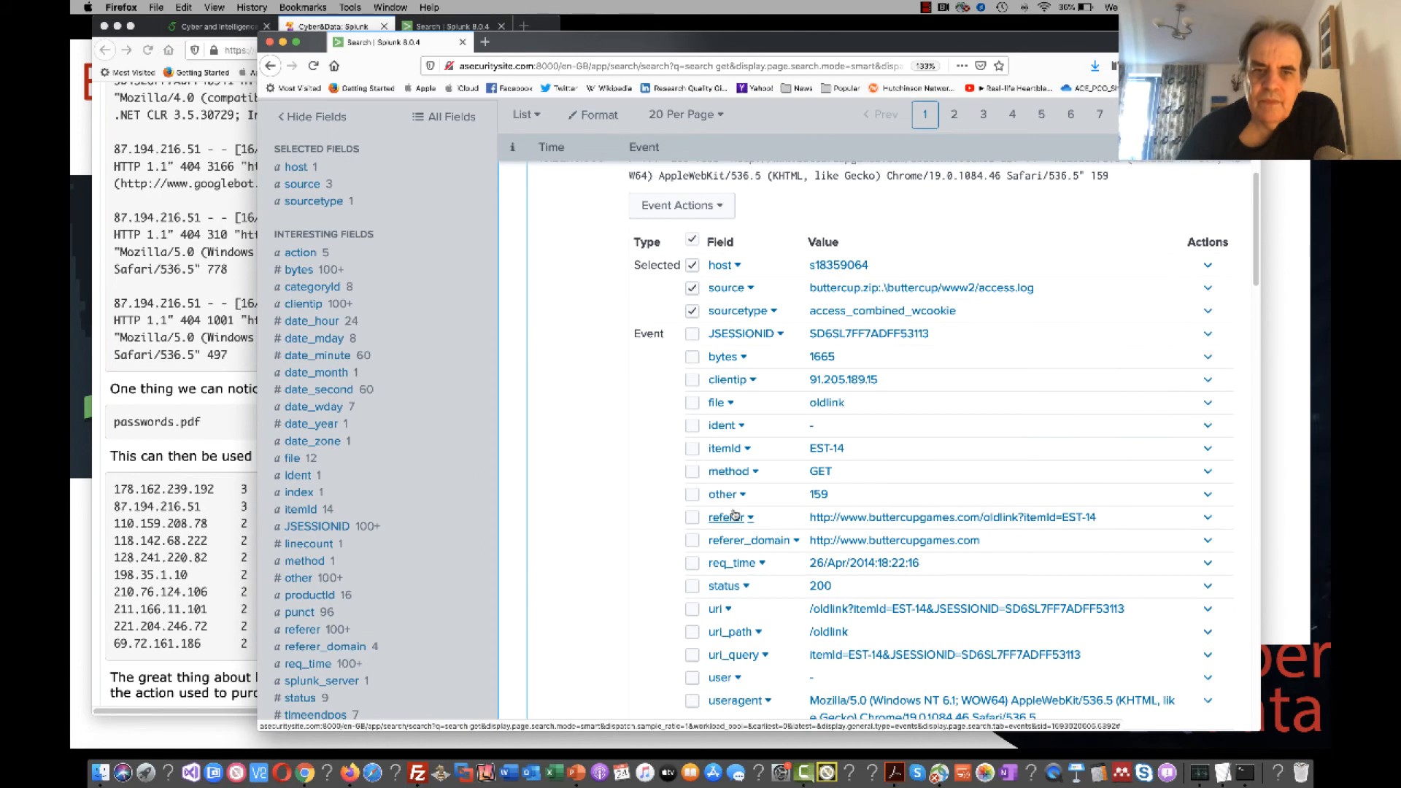
scroll(733, 515, down, 3)
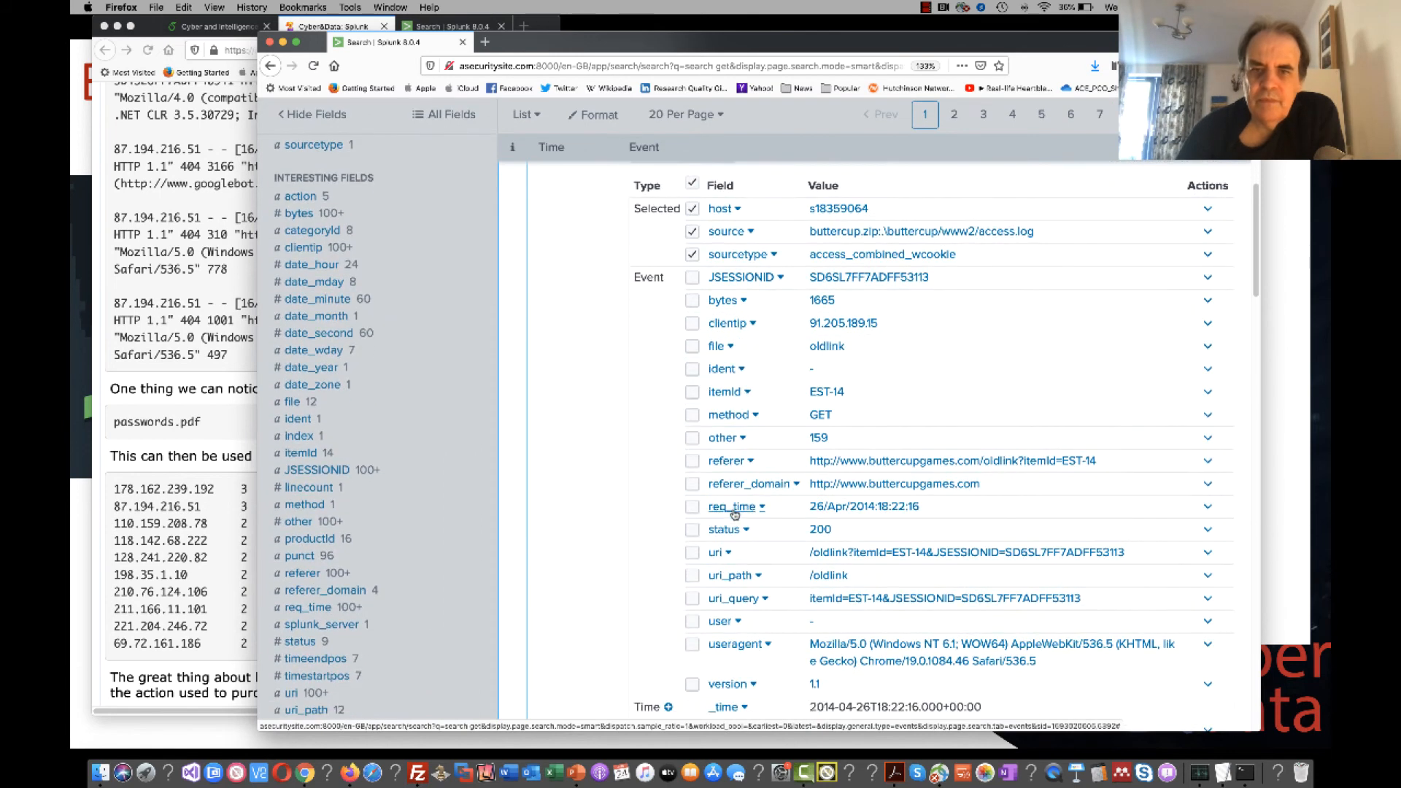
scroll(733, 515, up, 1)
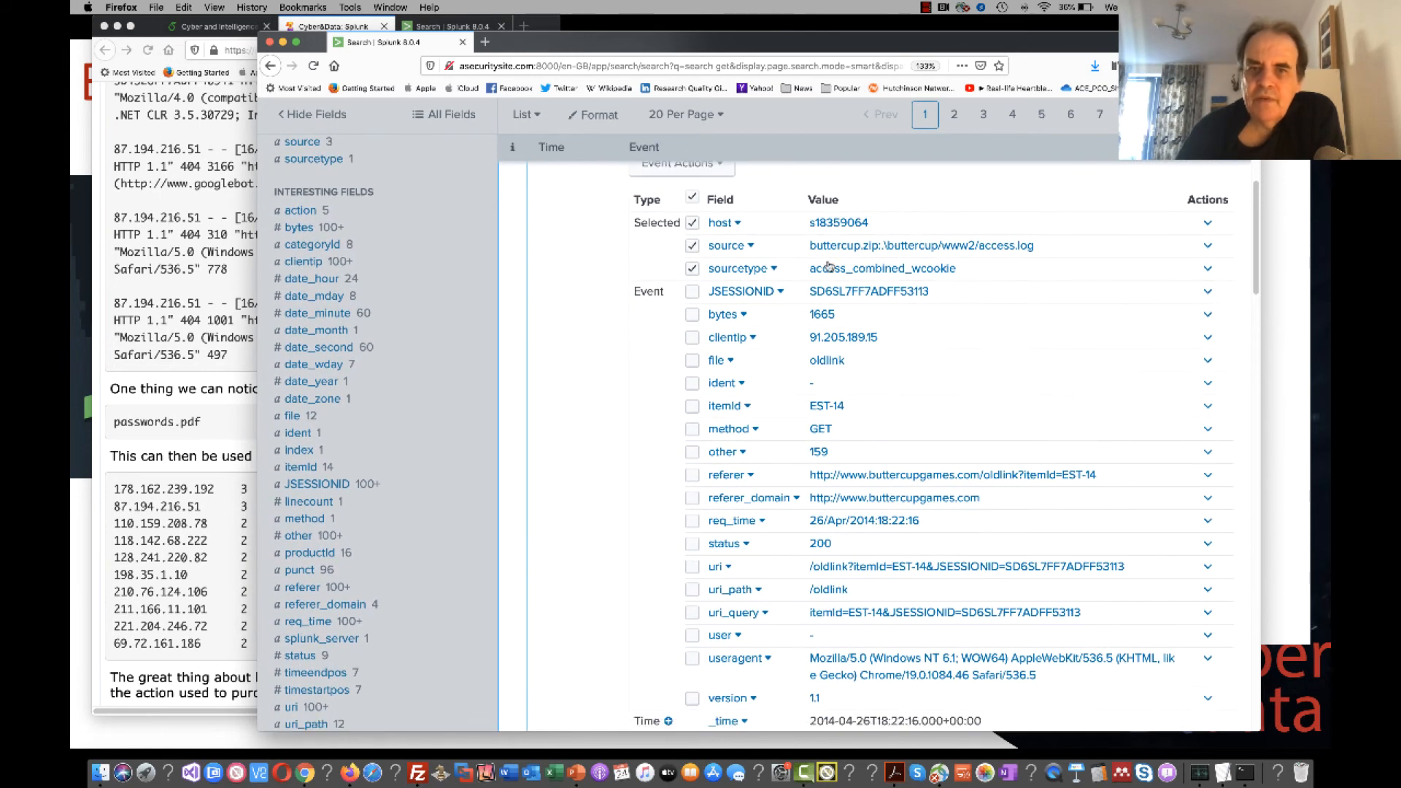
Open the file field's value breakdown and examine the counts of the most requested files.
click(731, 361)
scroll(588, 626, up, 1)
scroll(589, 620, down, 5)
scroll(589, 610, down, 1)
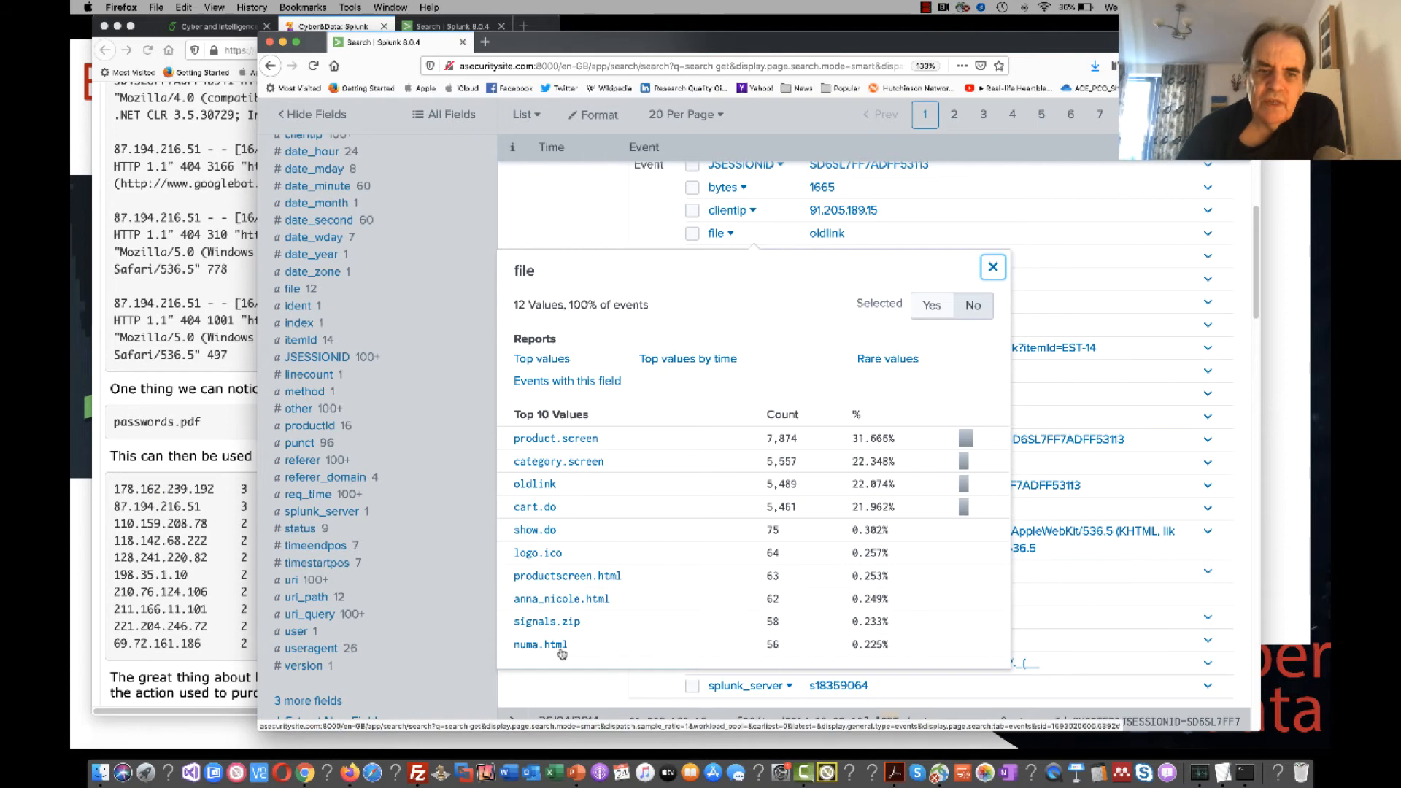
Close the file field breakdown, add status=404 to the get query and run the search.
click(449, 207)
scroll(632, 375, up, 6)
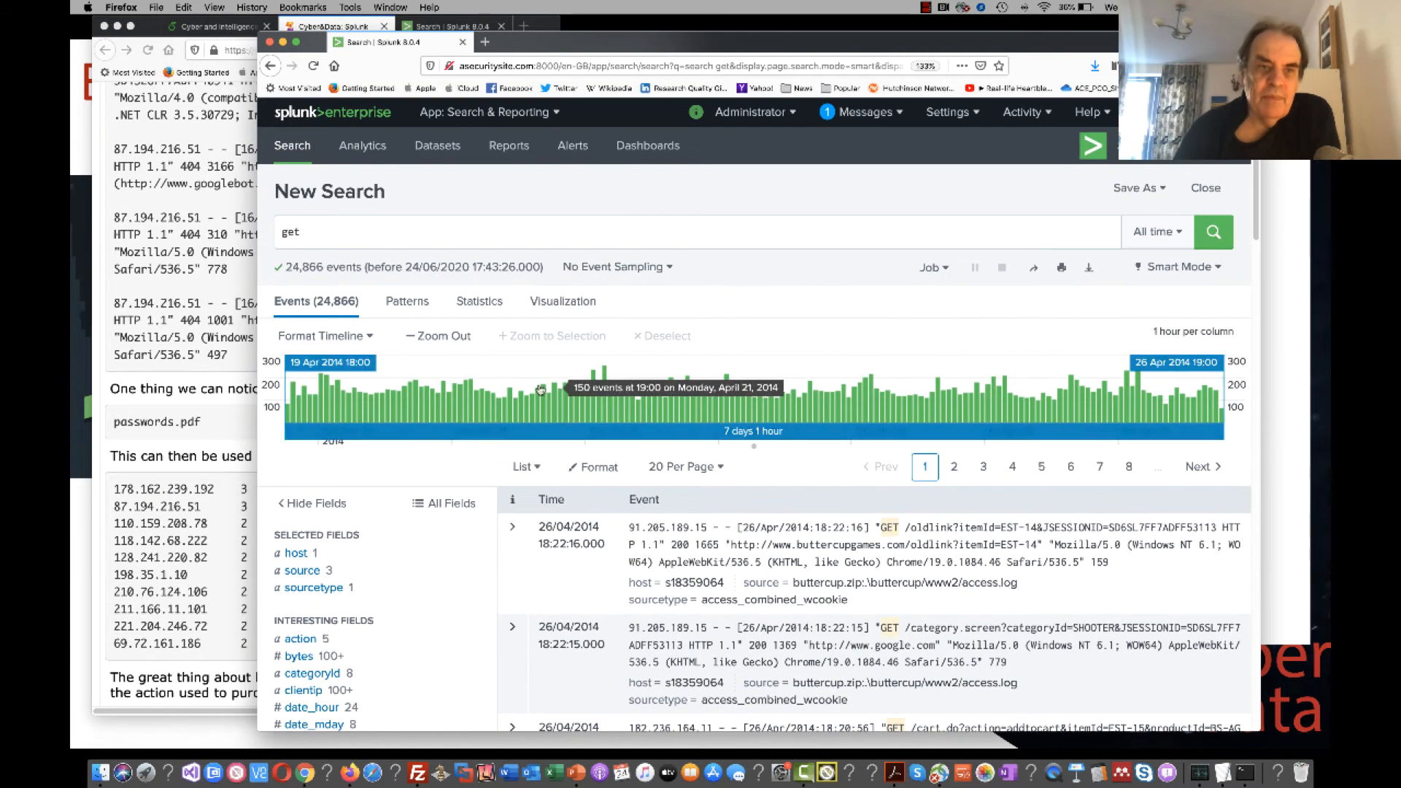
click(355, 233)
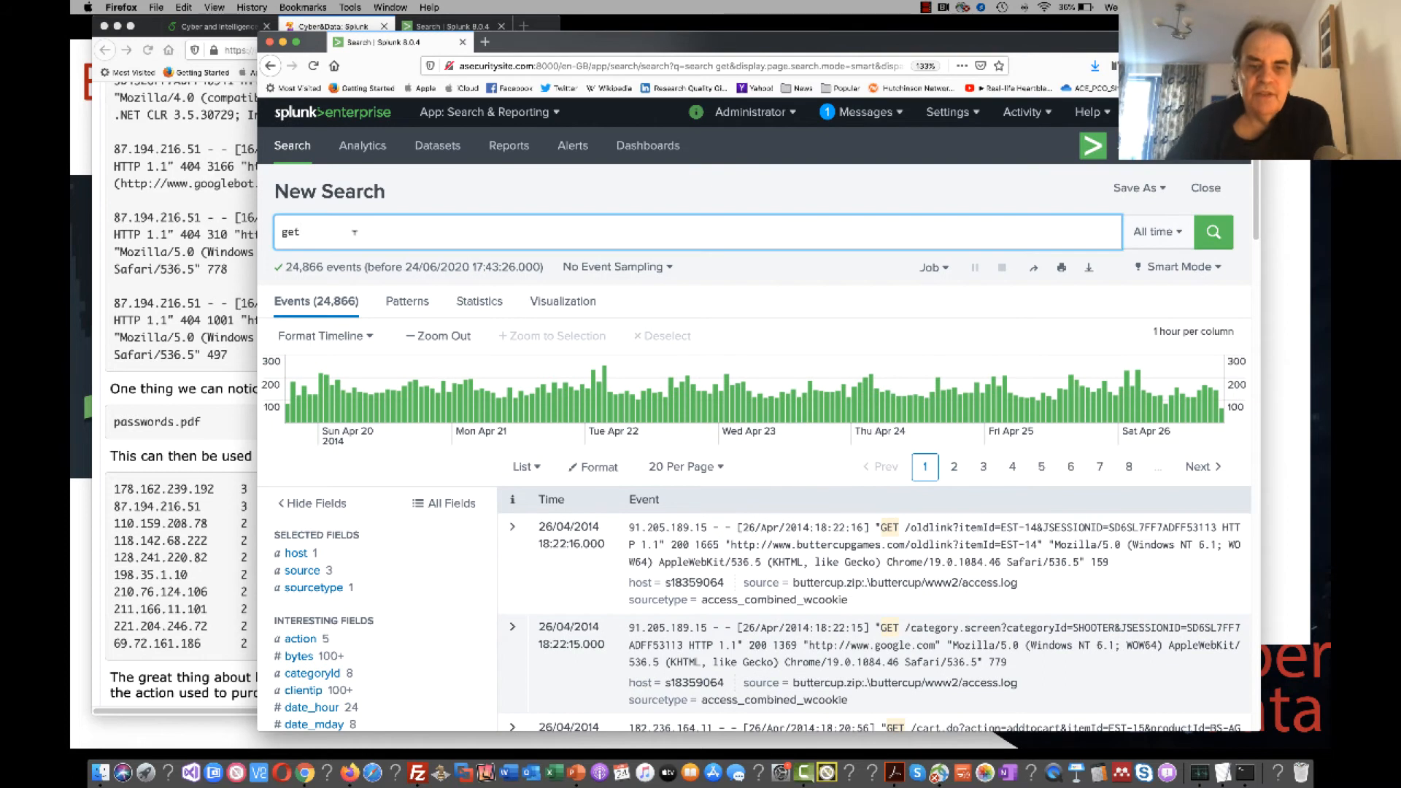
text(status=404)
key(Return)
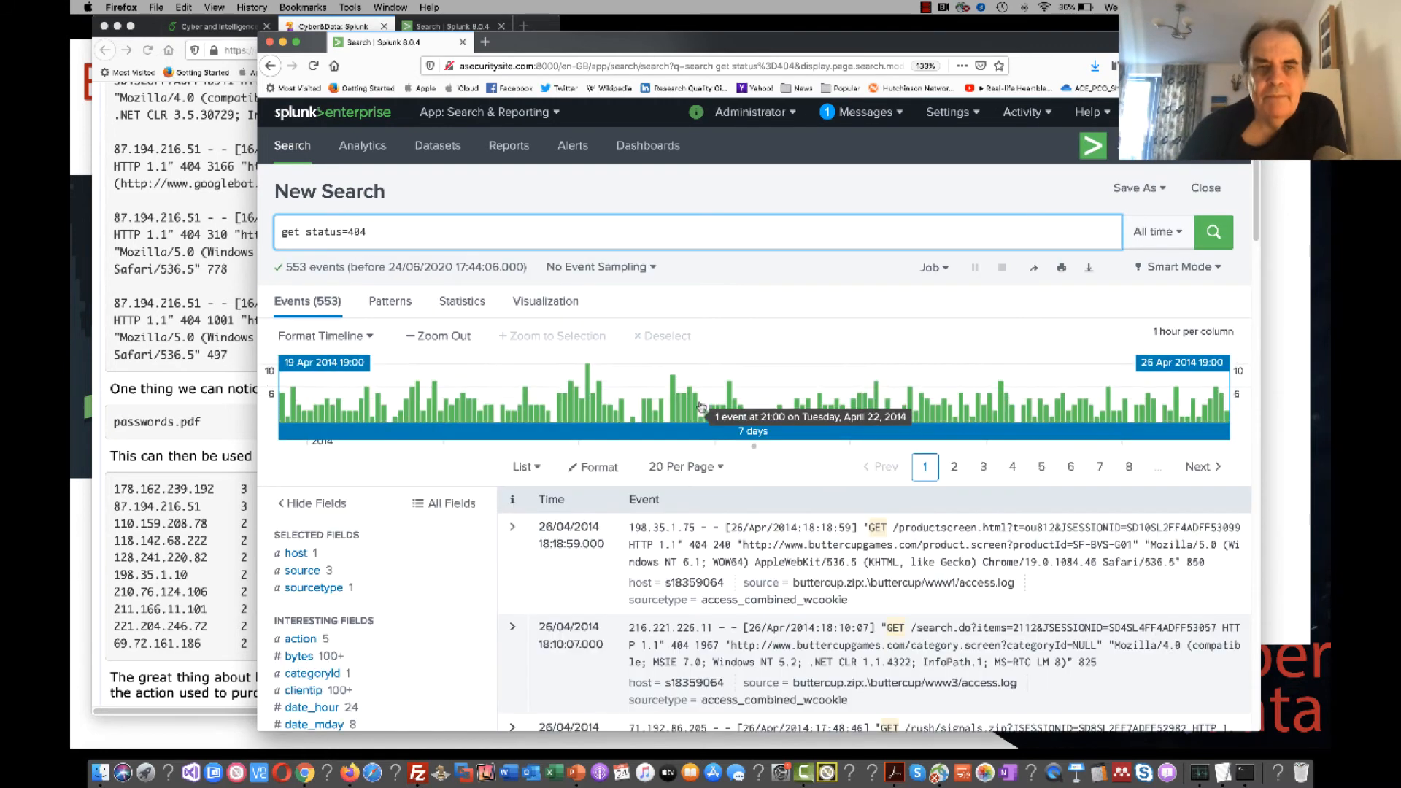
Look through the 404 events and copy the requested path /rush/signals.zip from the 17:48:46 event.
scroll(699, 419, down, 5)
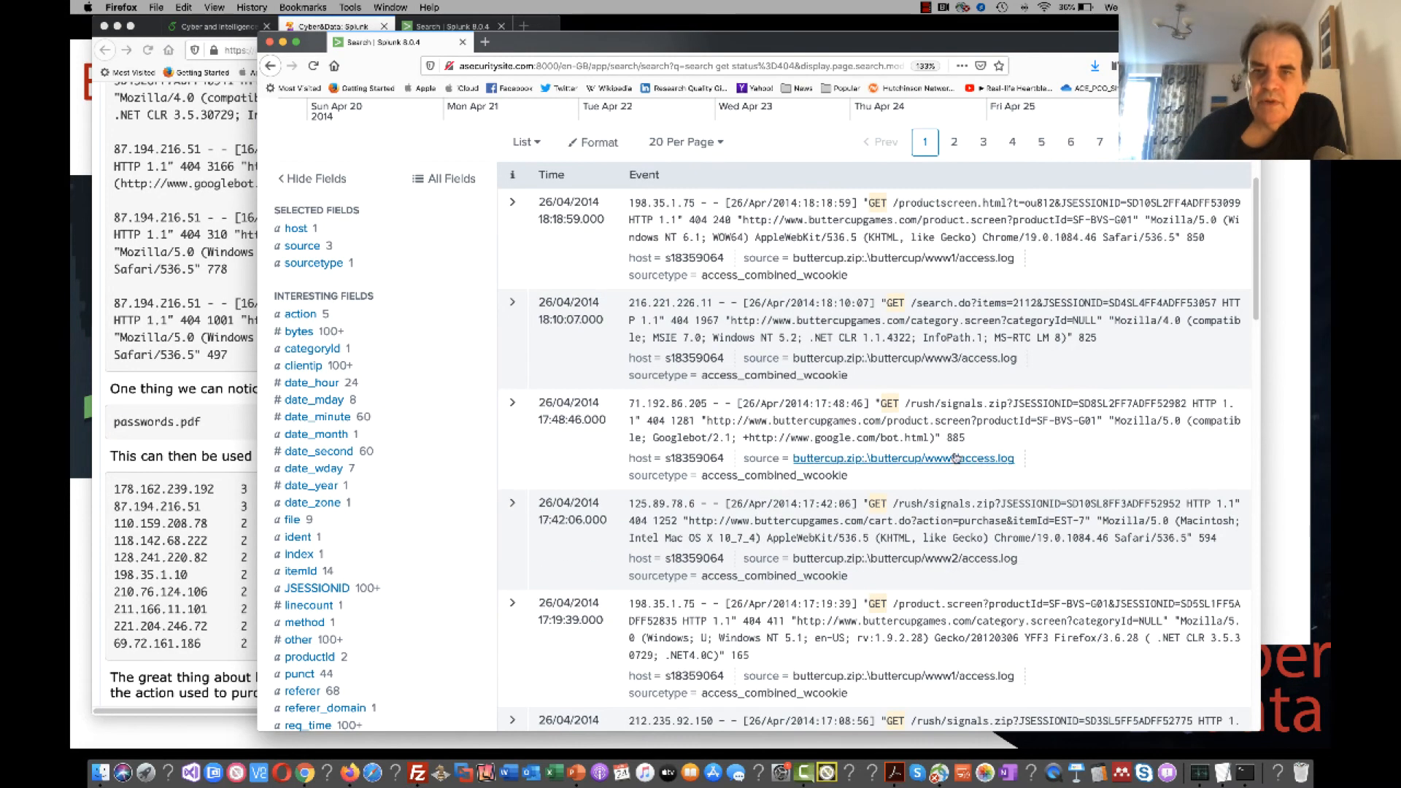
drag(1008, 403, 900, 396)
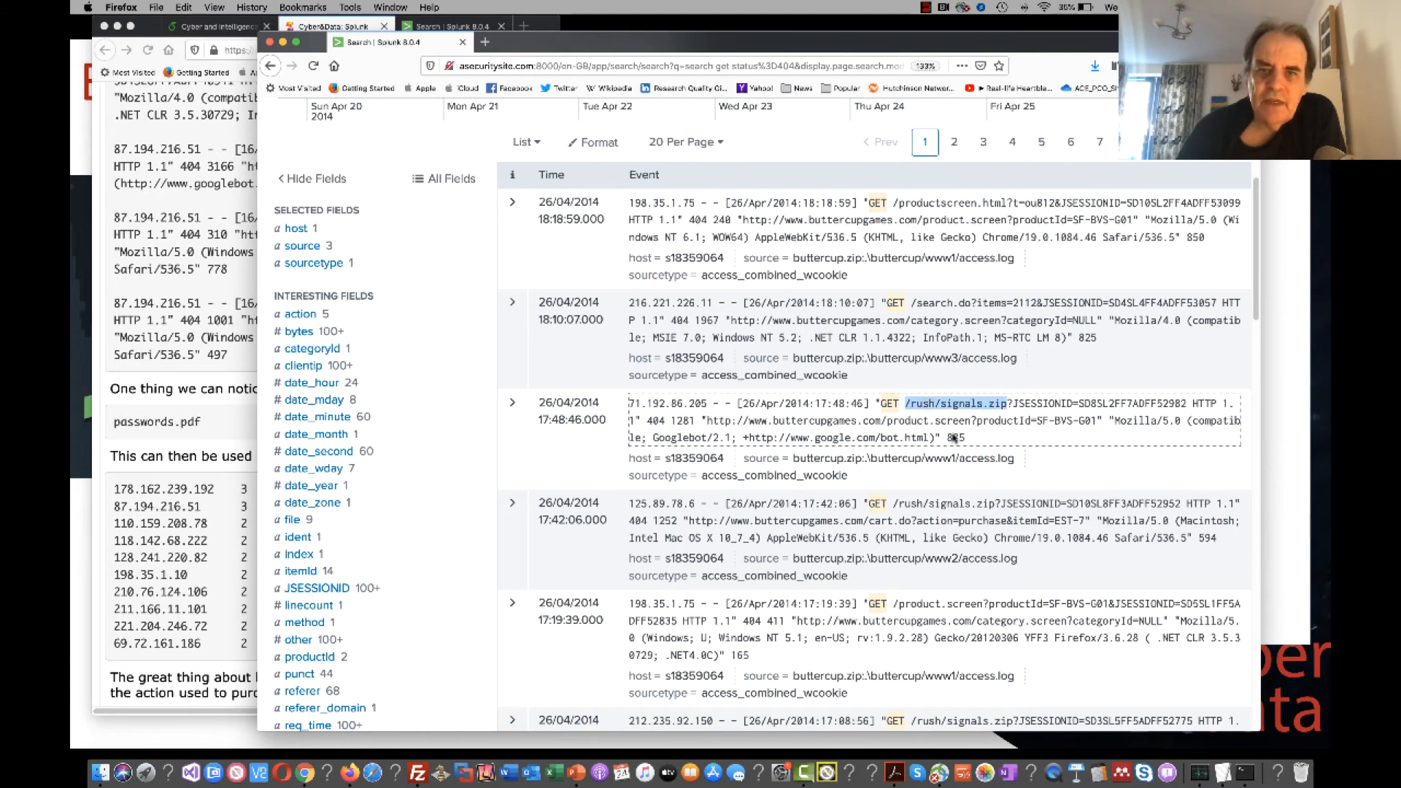
scroll(897, 538, down, 5)
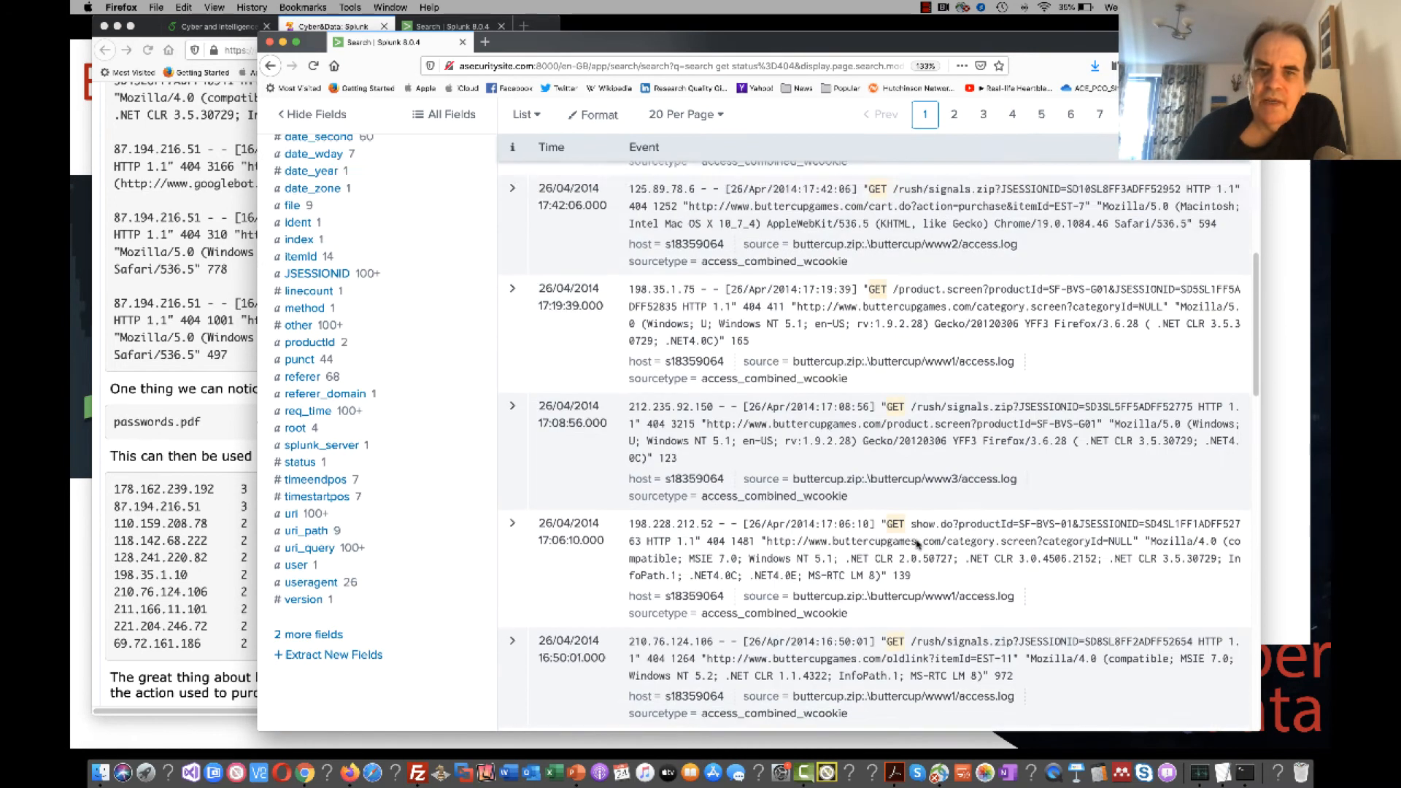
scroll(918, 543, up, 3)
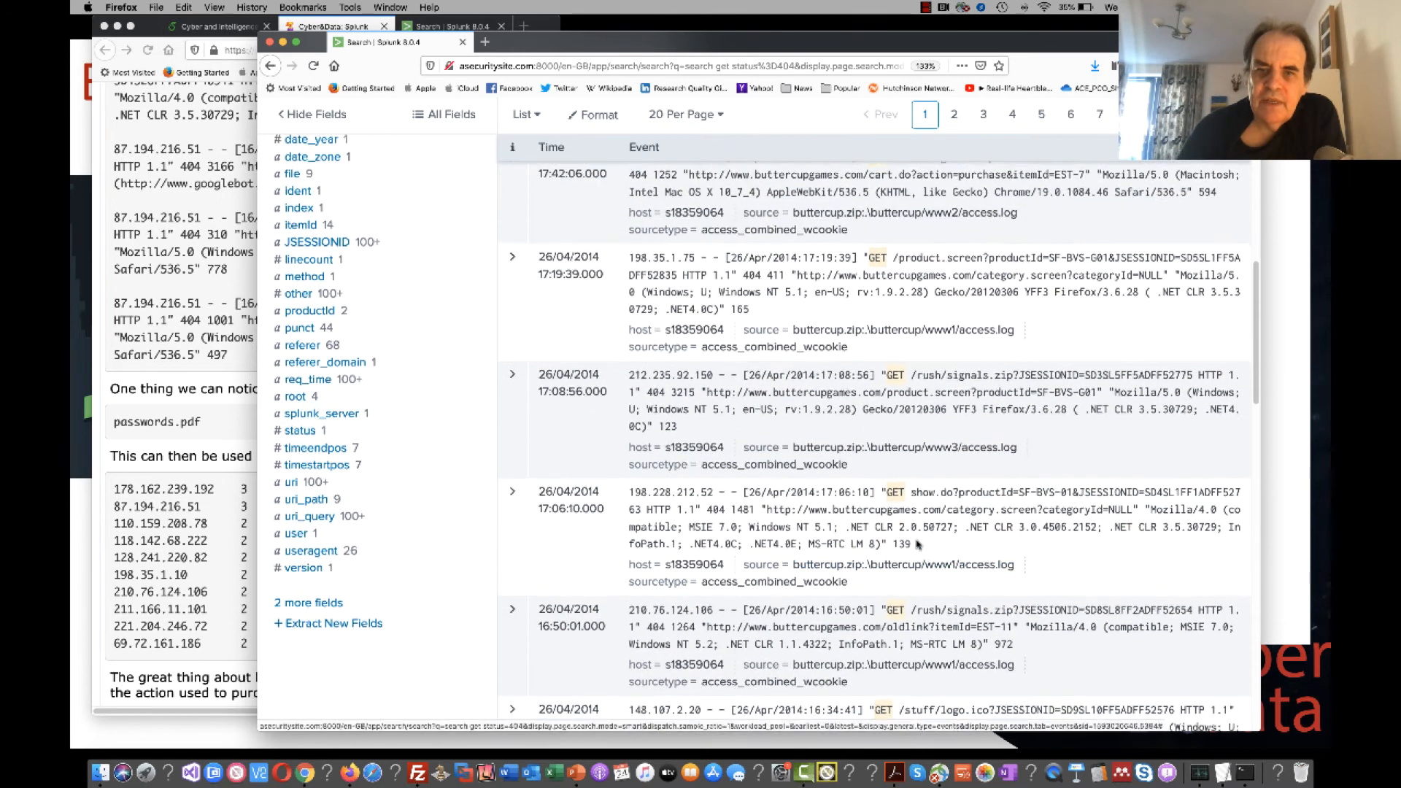
scroll(918, 543, up, 4)
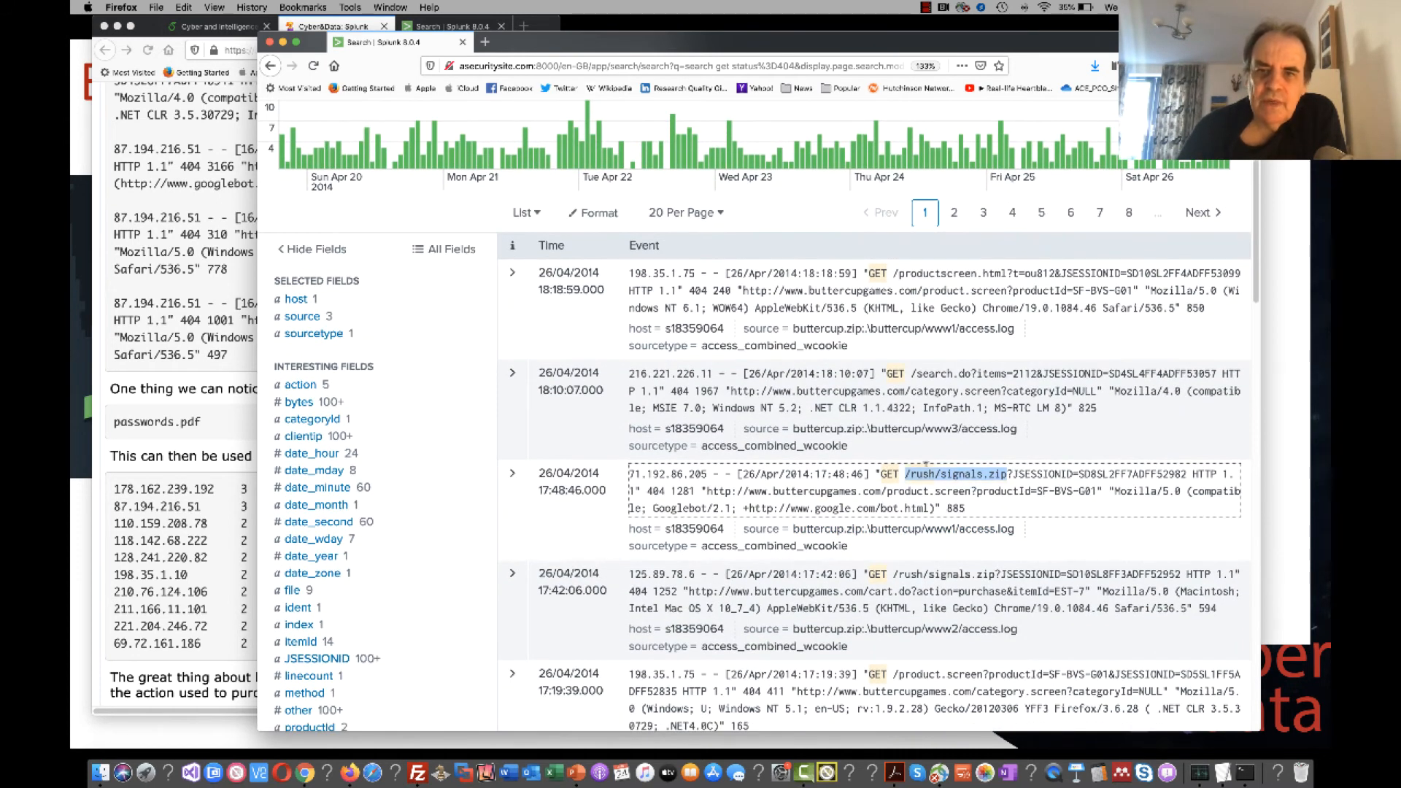
right_click(925, 469)
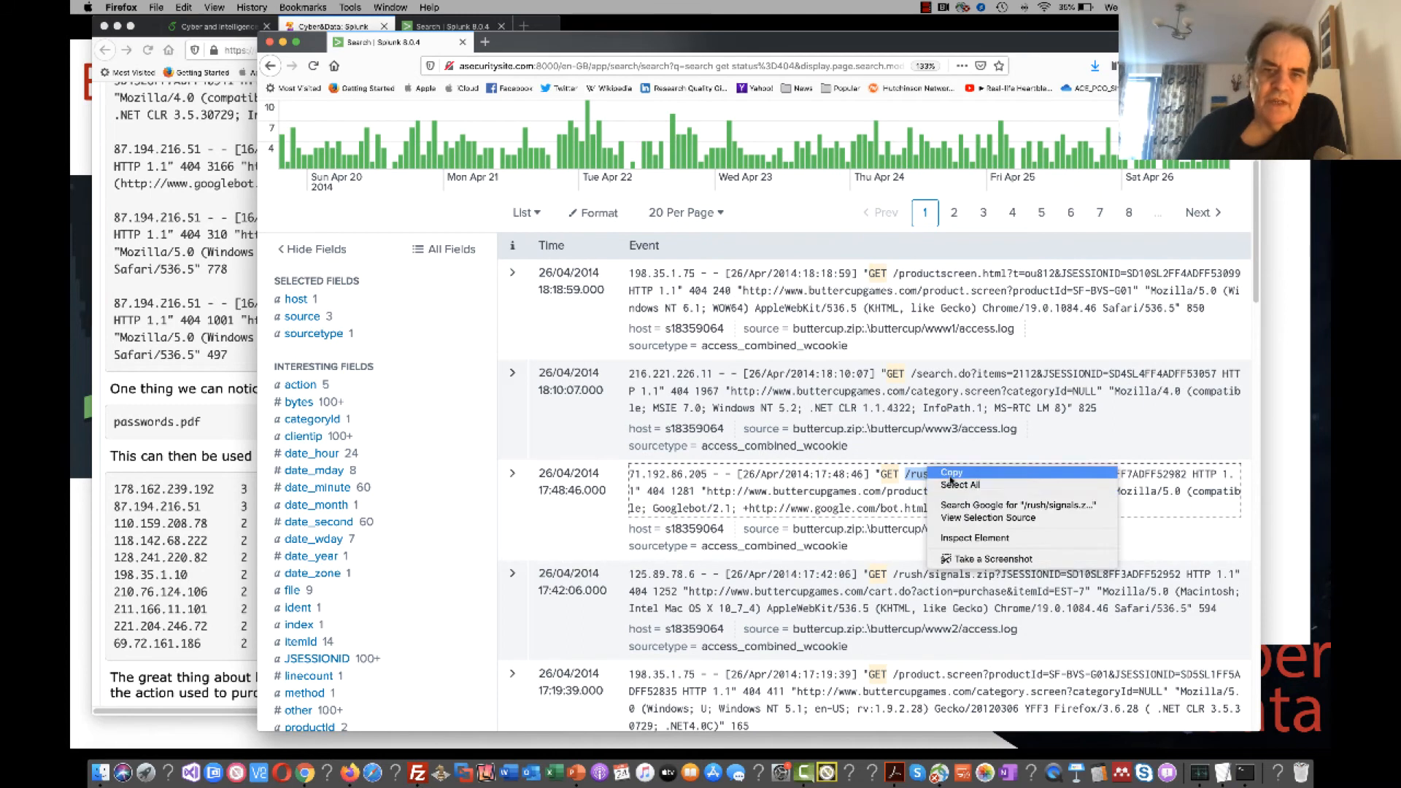
click(949, 475)
Replace the status condition in the query with the copied path /rush/signals.zip and rerun the search.
scroll(918, 474, up, 5)
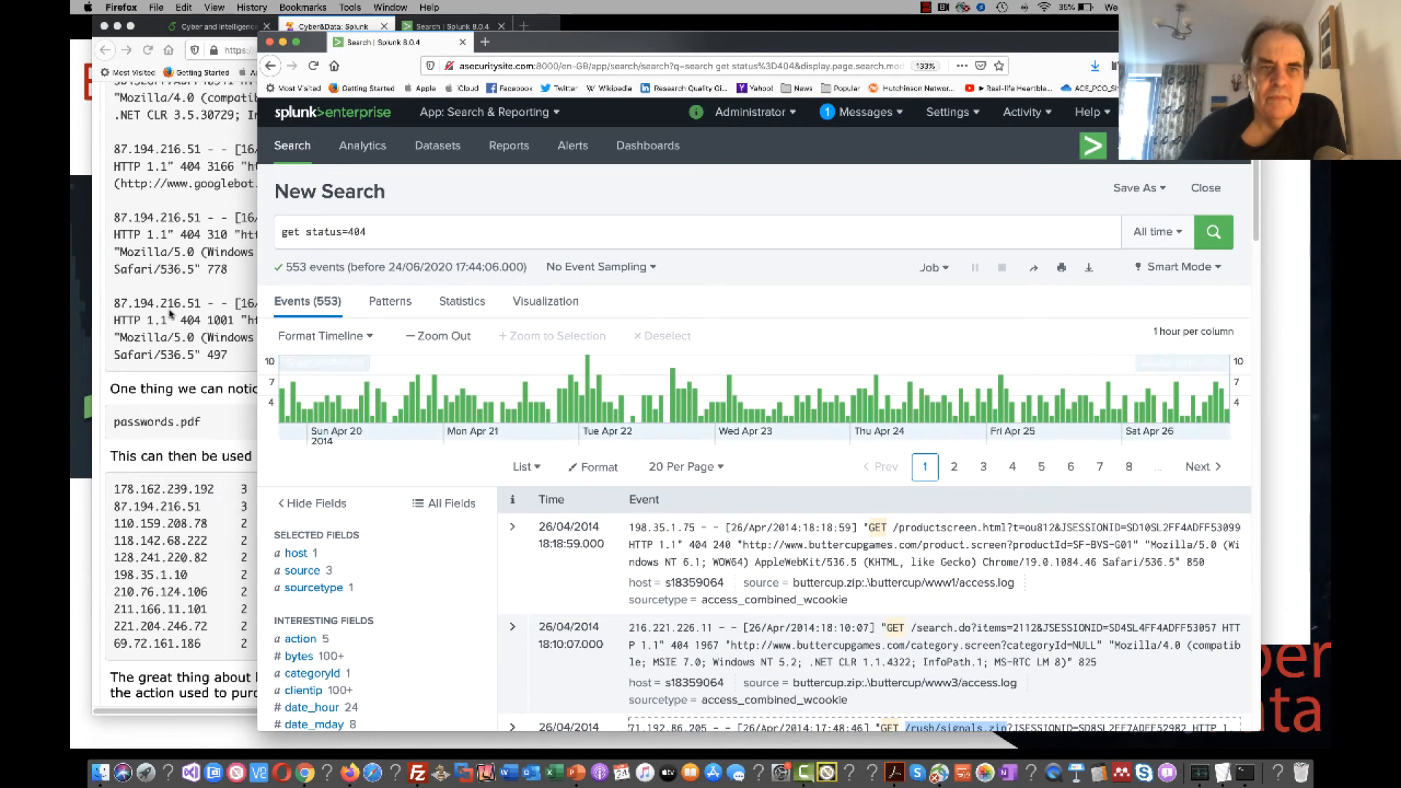
drag(424, 224, 301, 232)
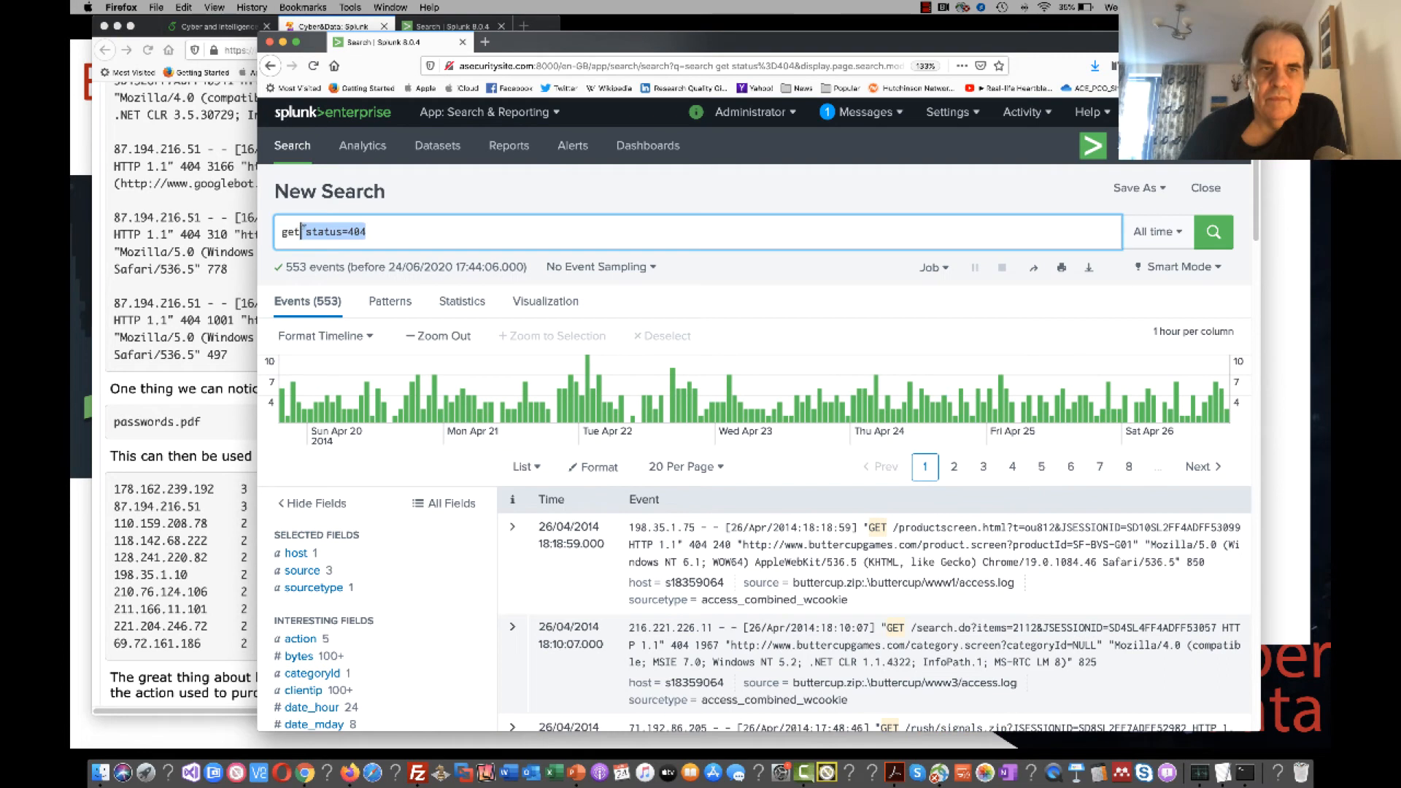
key(super+v)
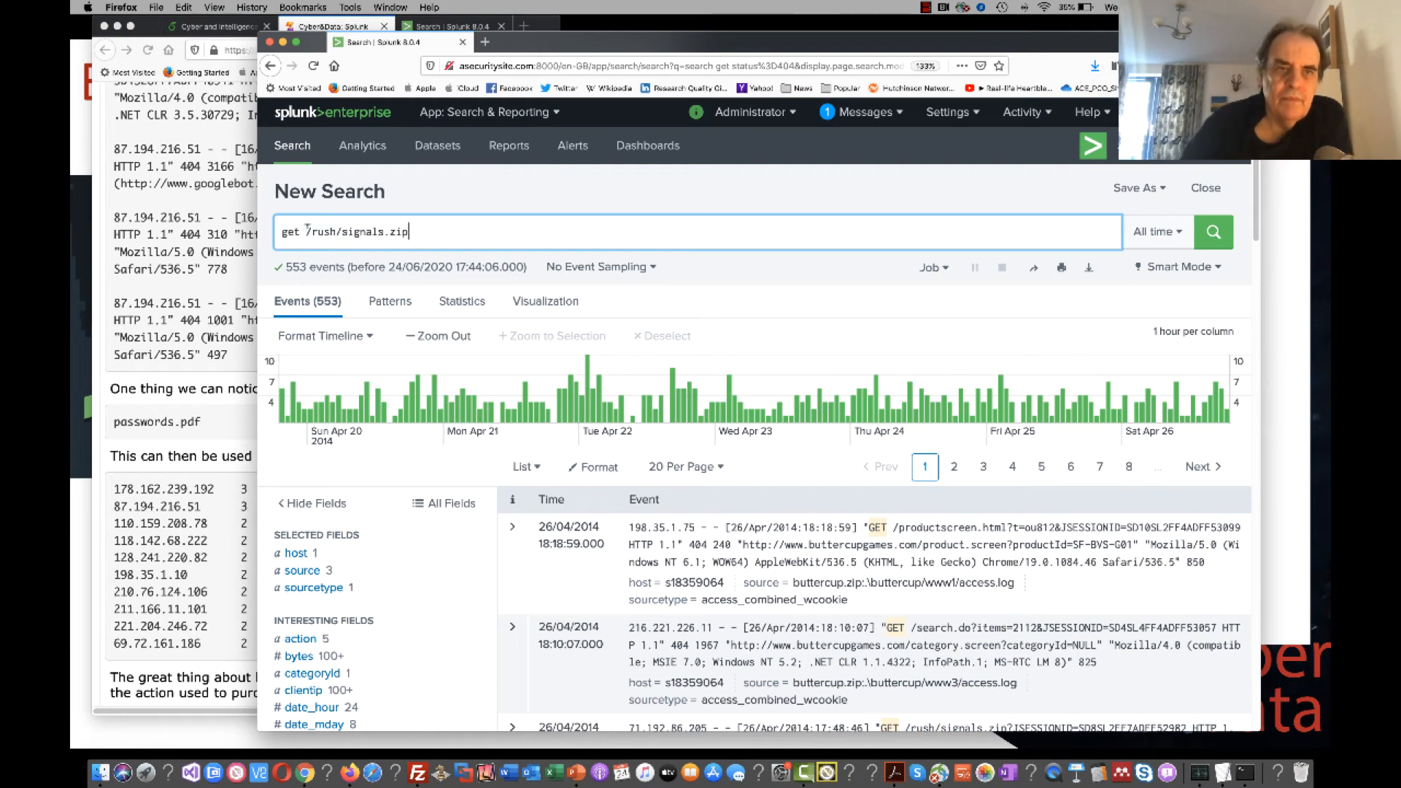
key(Return)
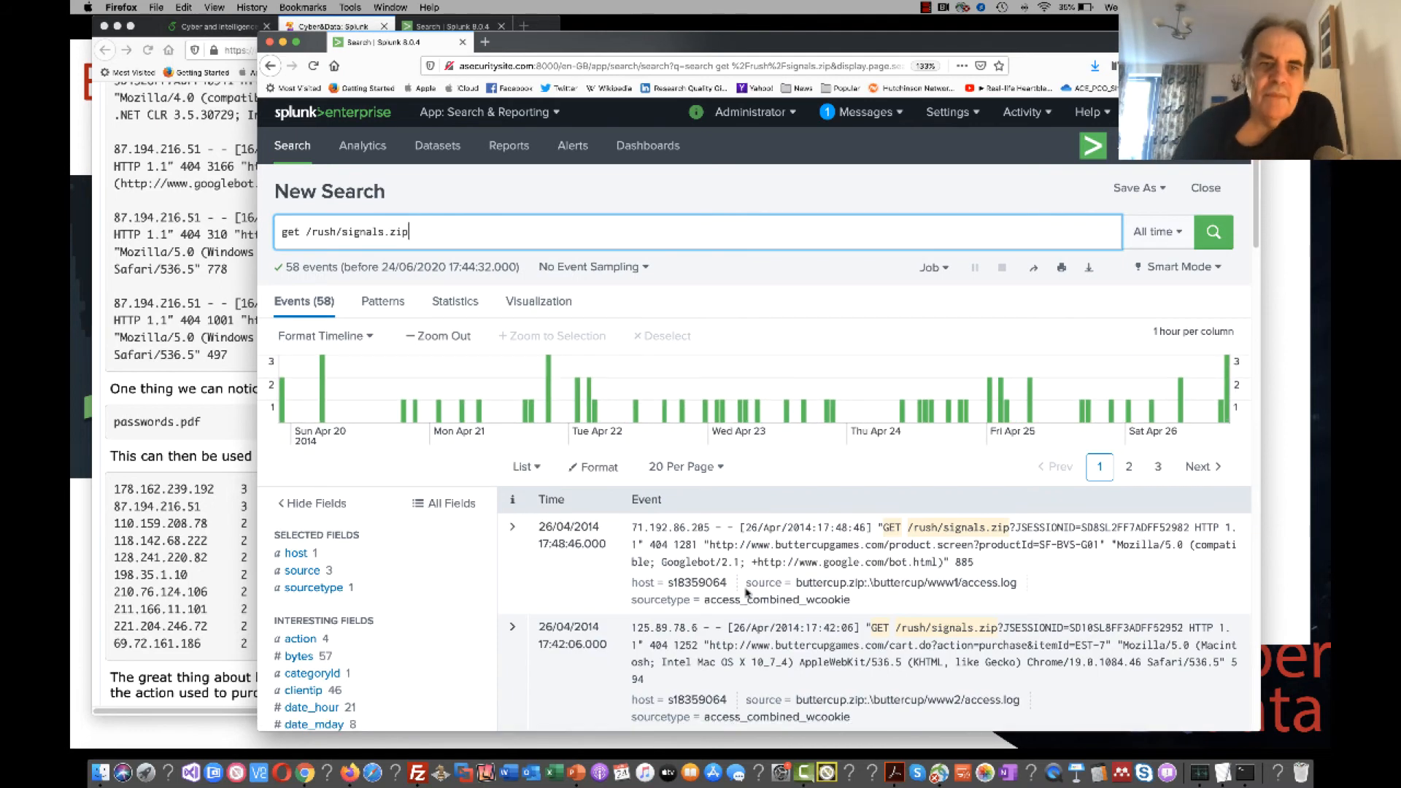
Expand the newest signals.zip event and use its clientip value breakdown to filter the search to 91.205.189.27.
scroll(746, 593, down, 1)
drag(300, 252, 282, 256)
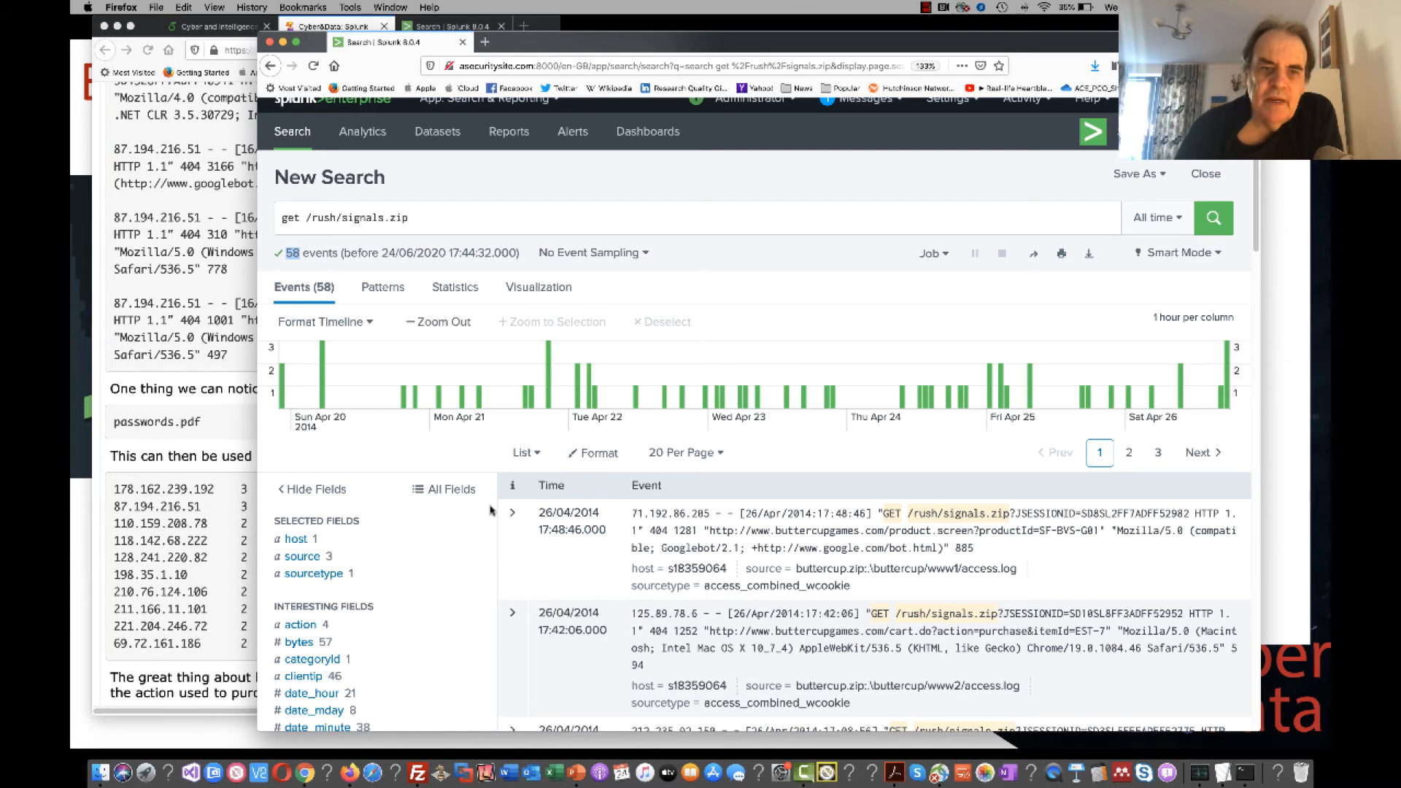
click(512, 519)
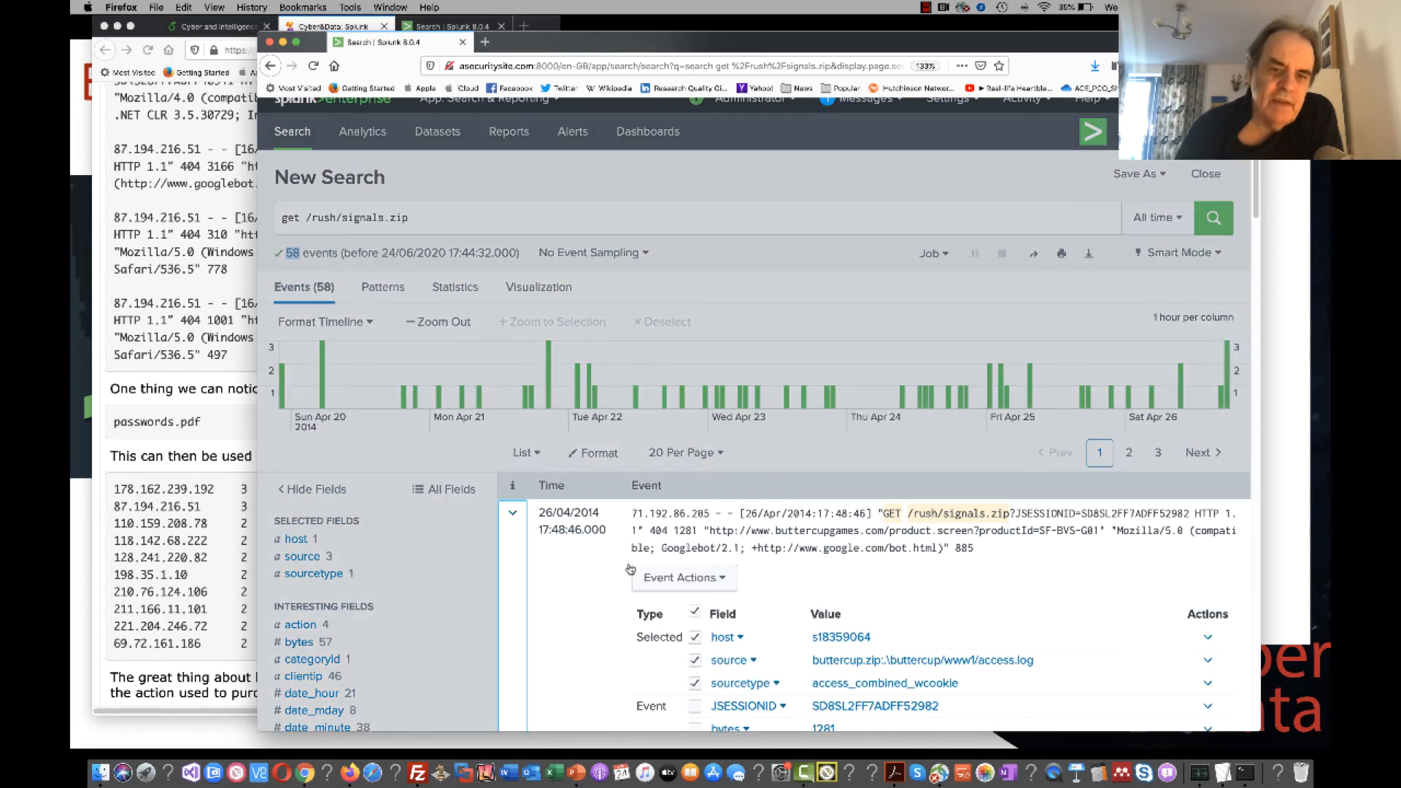
scroll(649, 575, down, 5)
scroll(649, 576, down, 4)
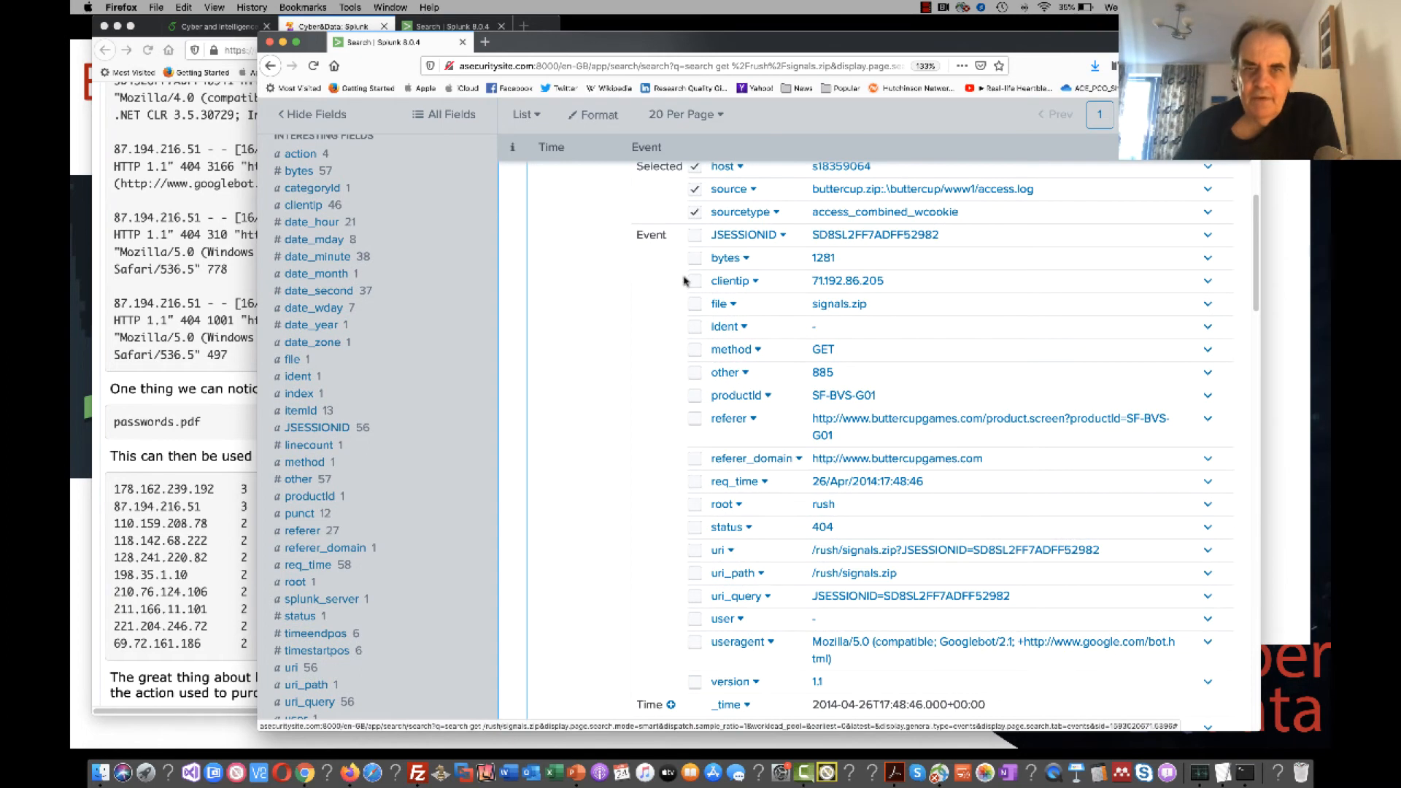
click(757, 283)
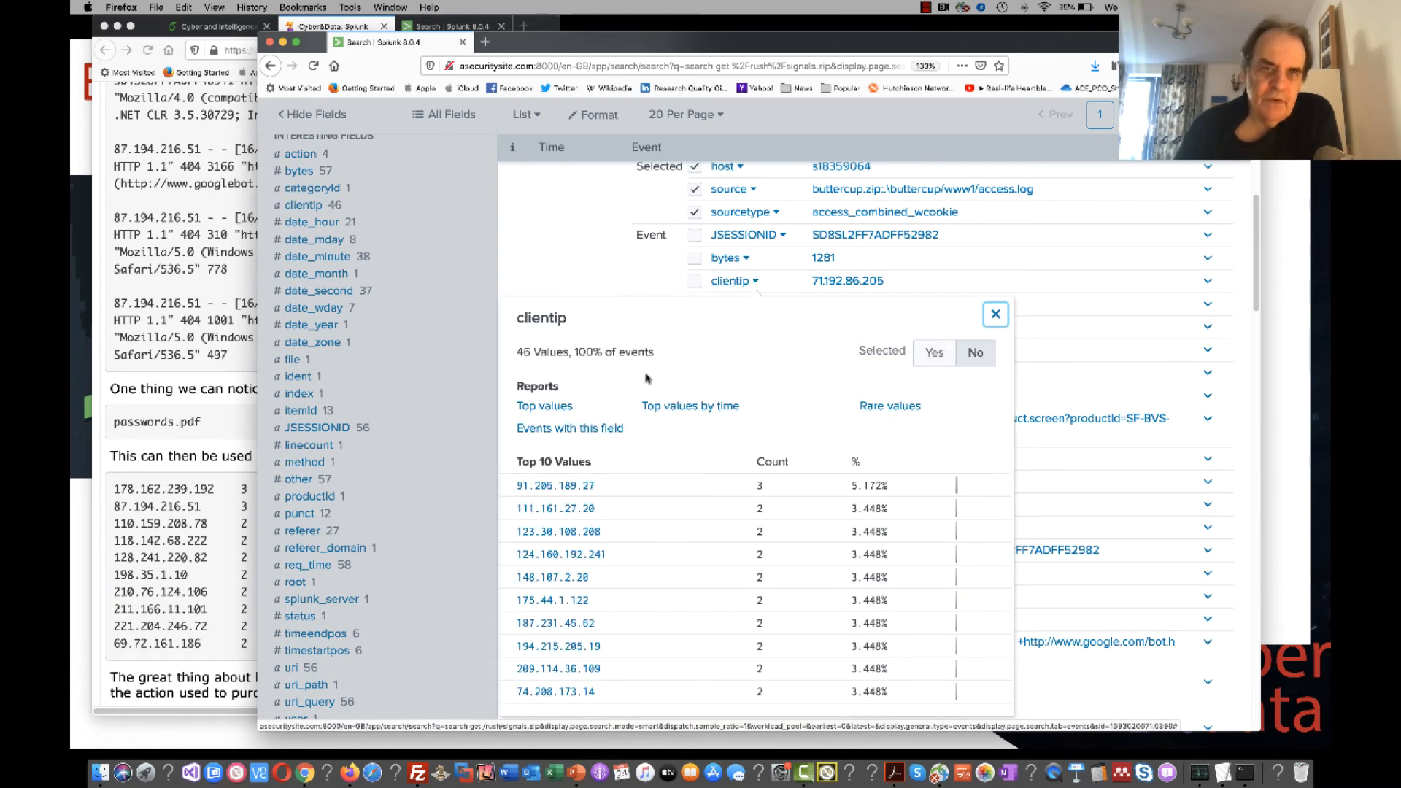
click(562, 486)
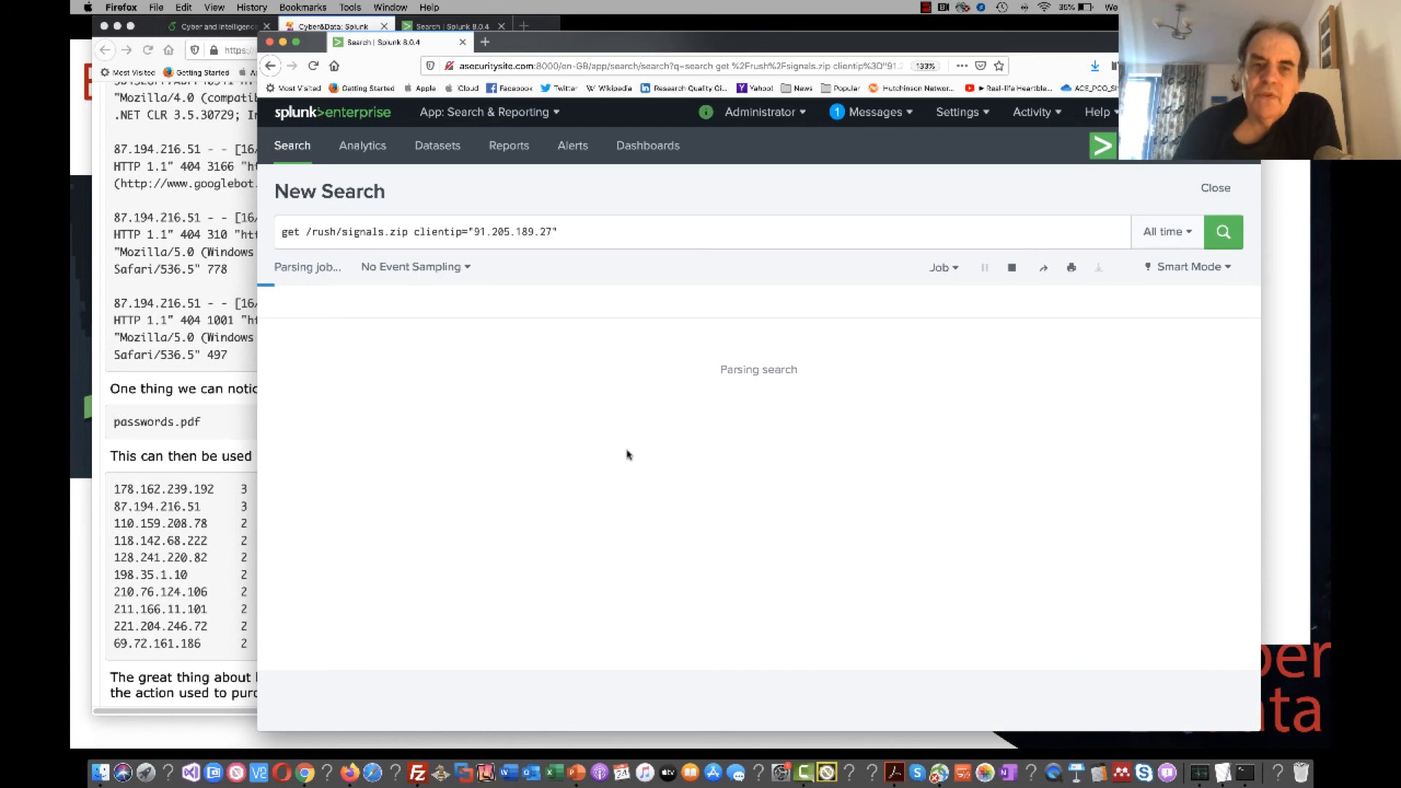
Examine the timeline of the client's signals.zip requests and compare the browser user agents in the individual events.
drag(282, 398, 1214, 383)
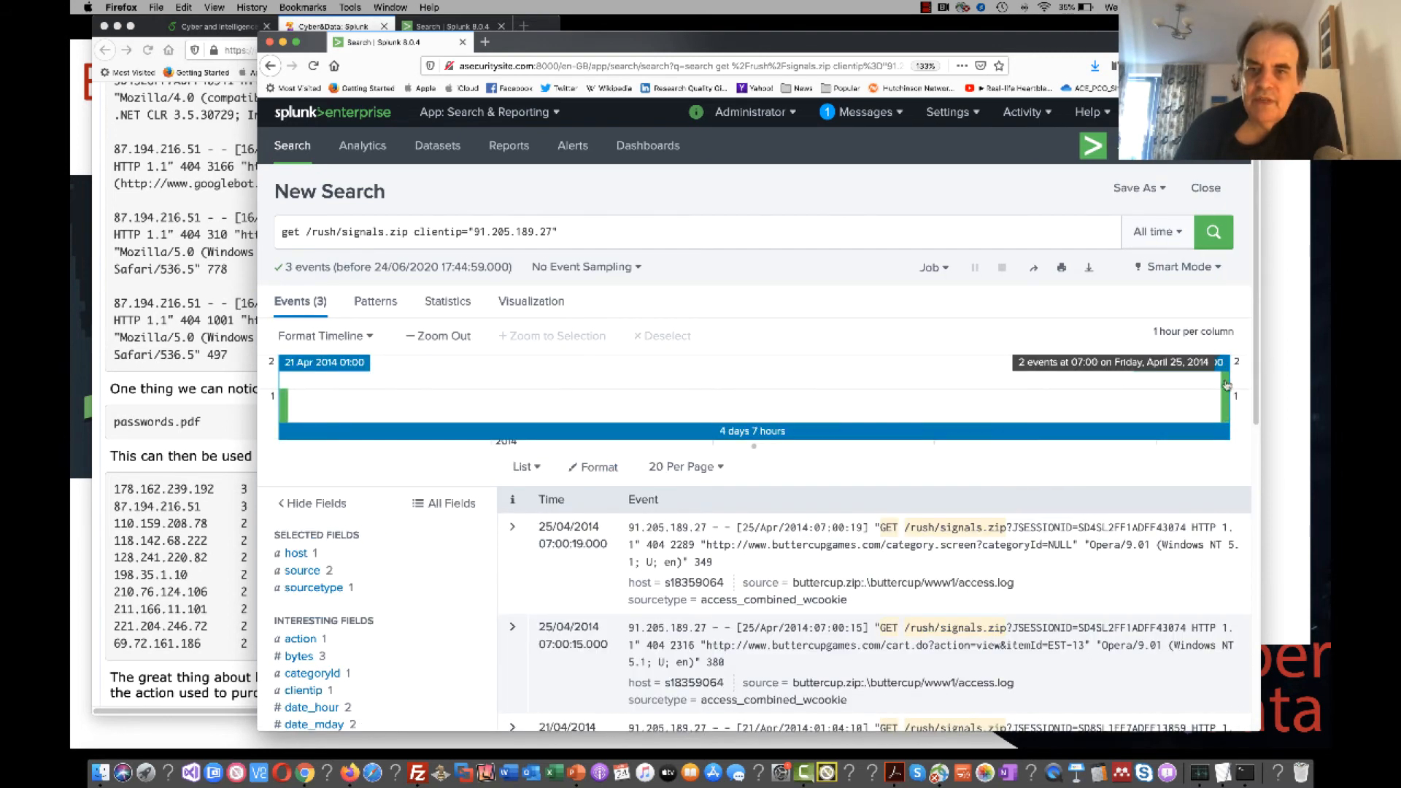
scroll(850, 591, down, 5)
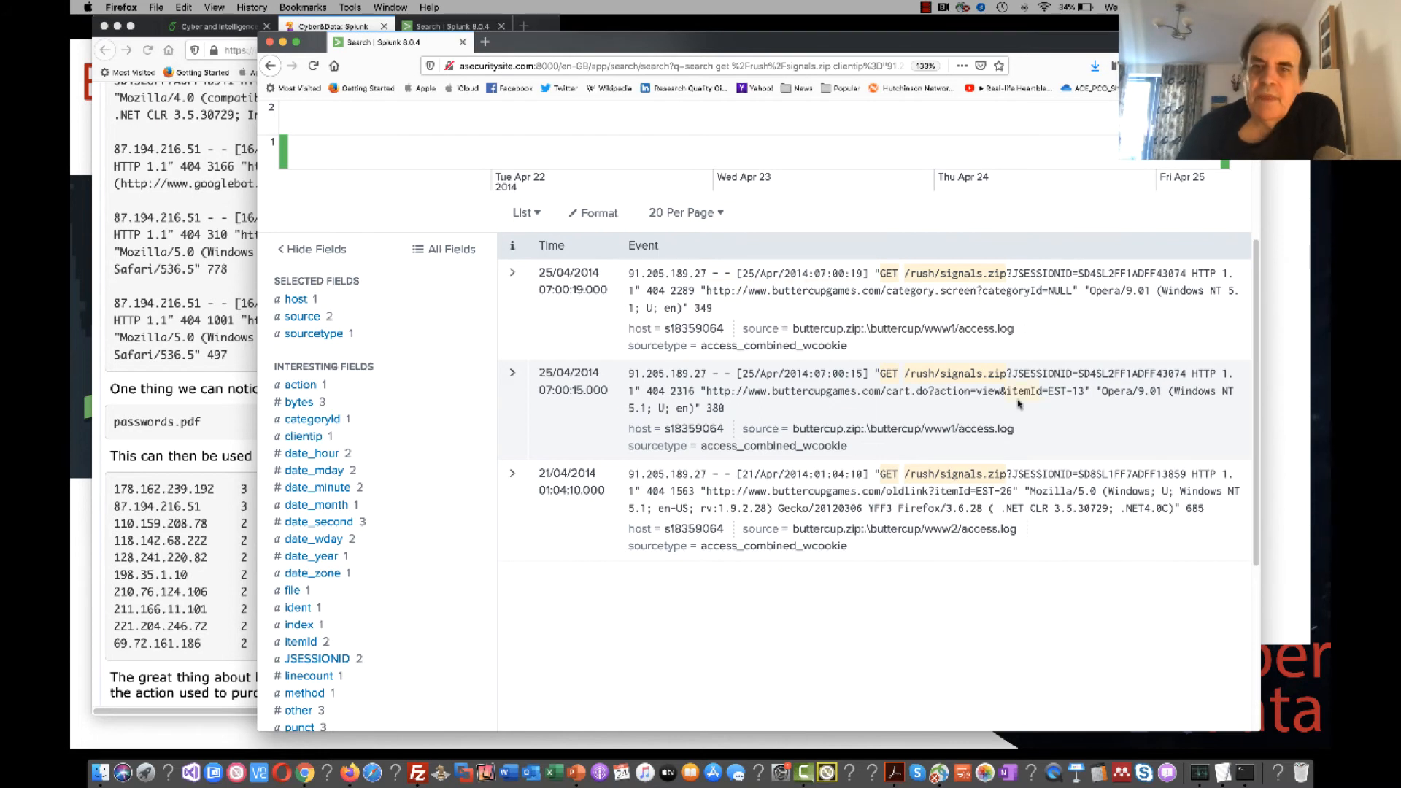
drag(1166, 389, 1102, 391)
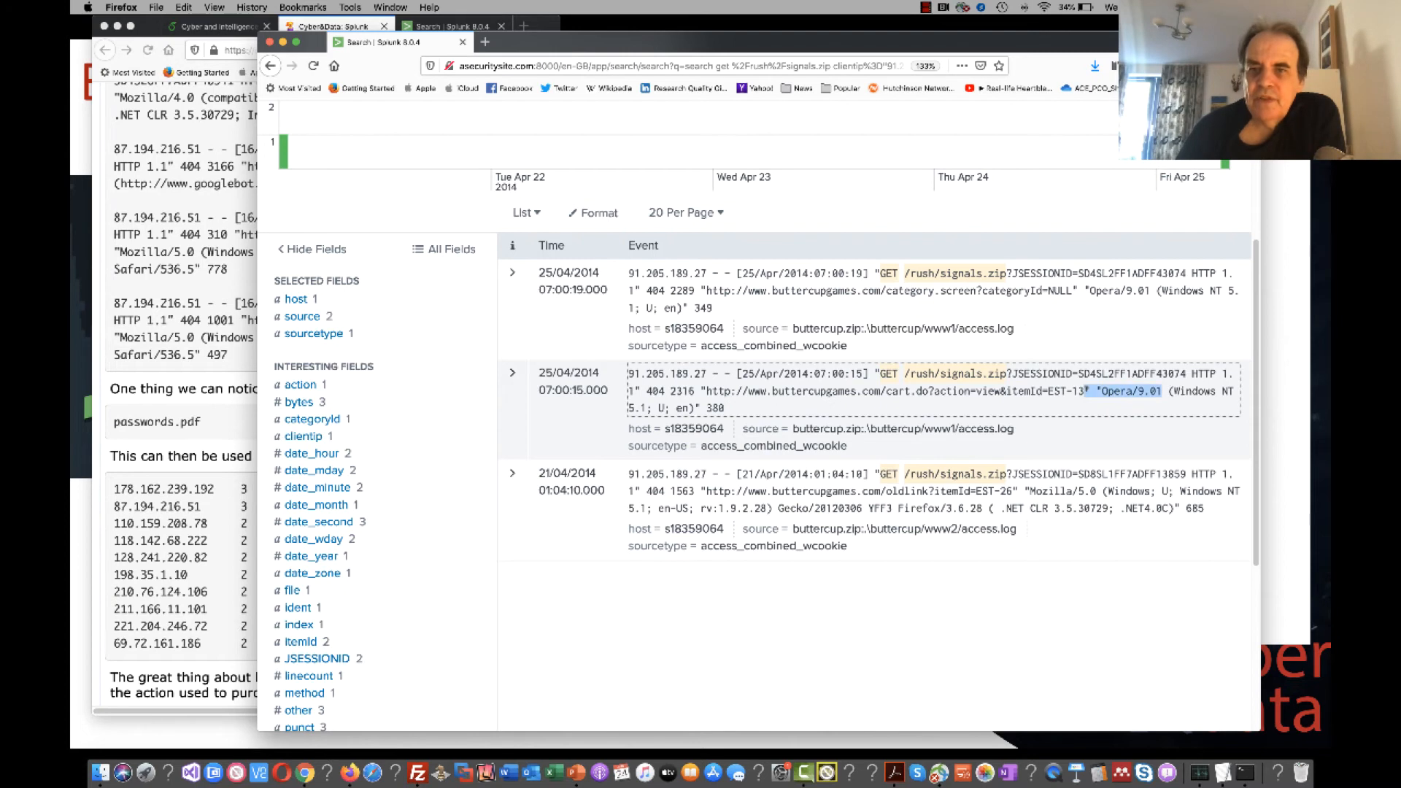
drag(1161, 290, 1087, 291)
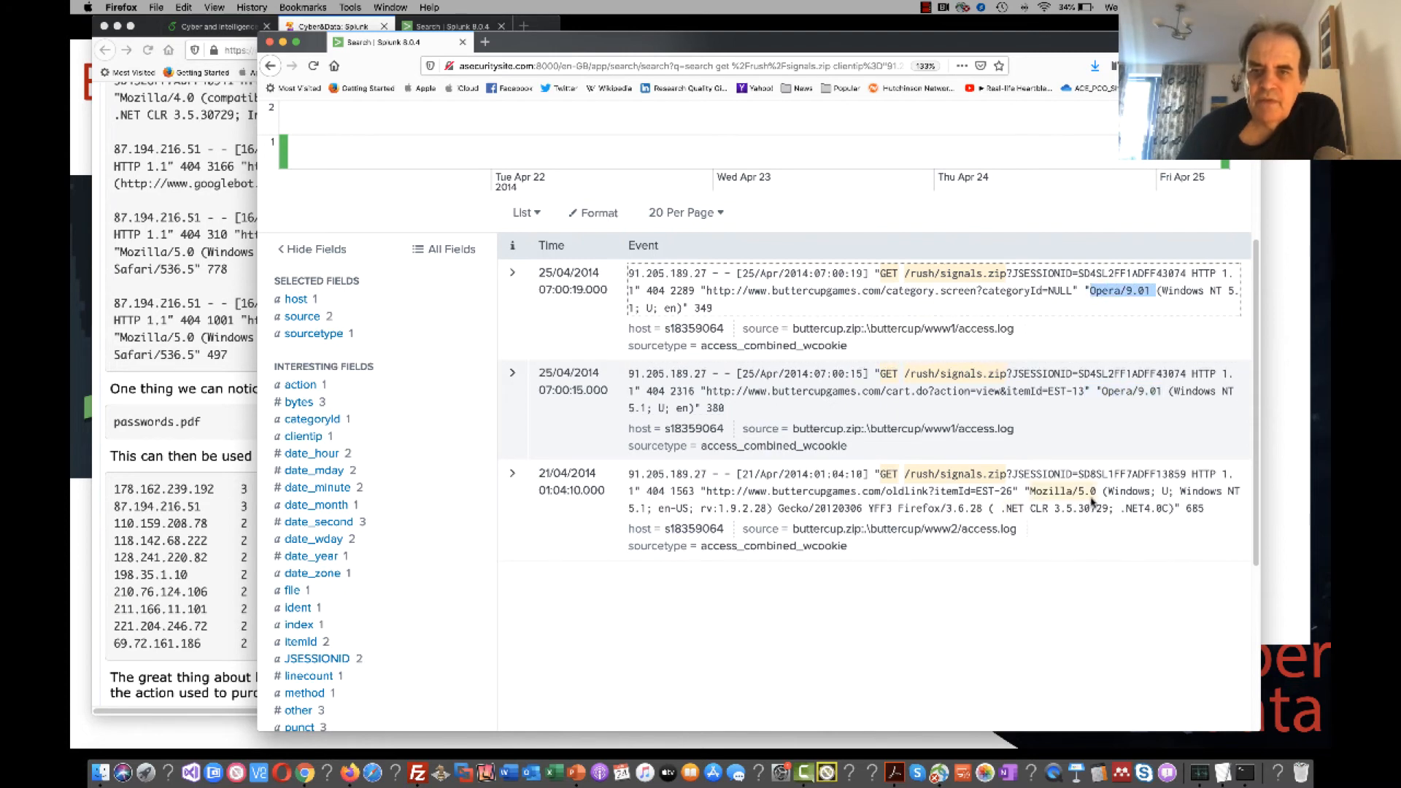
drag(1096, 491, 1042, 491)
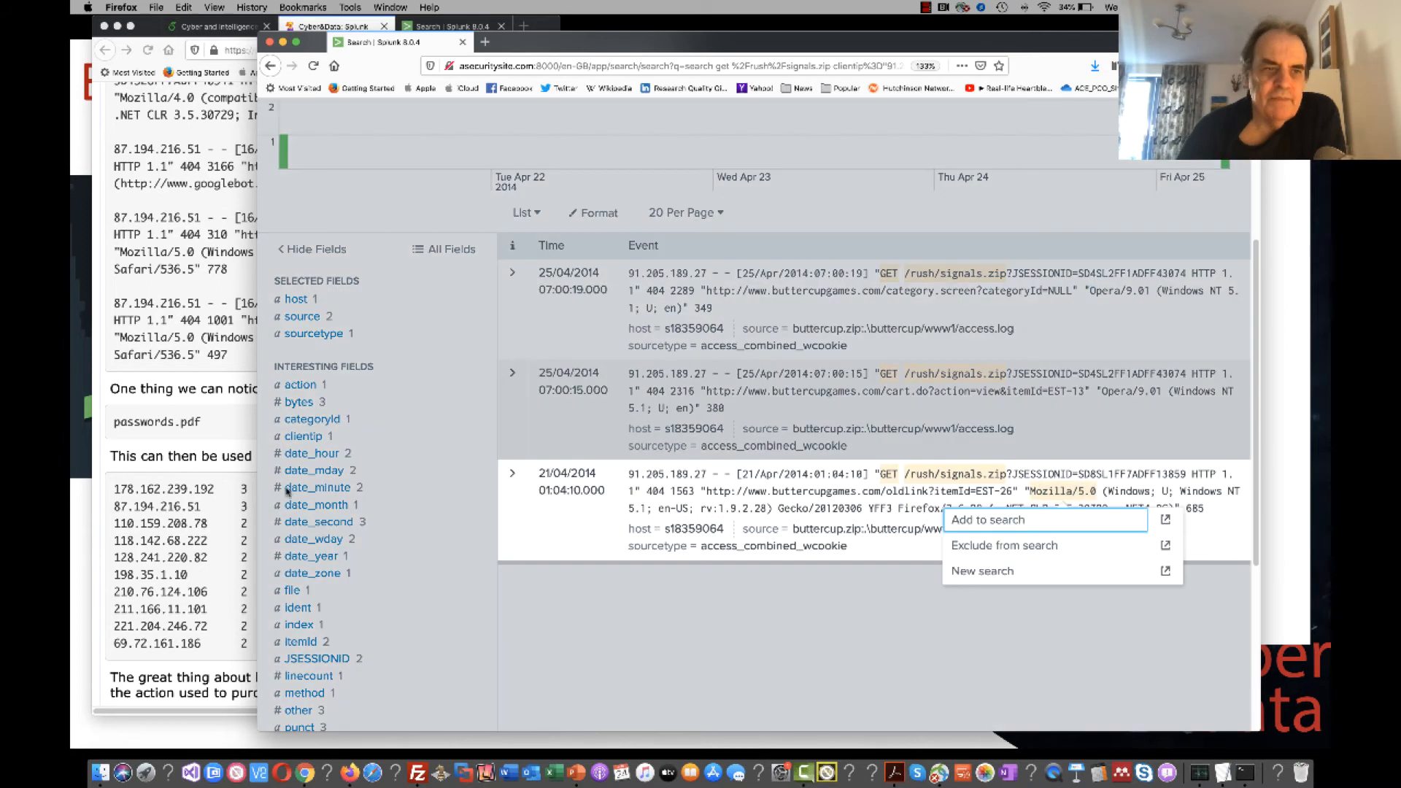
Read the tutorial page's section on successful and unsuccessful purchases by category, and return to the Splunk results.
click(188, 433)
scroll(194, 431, down, 10)
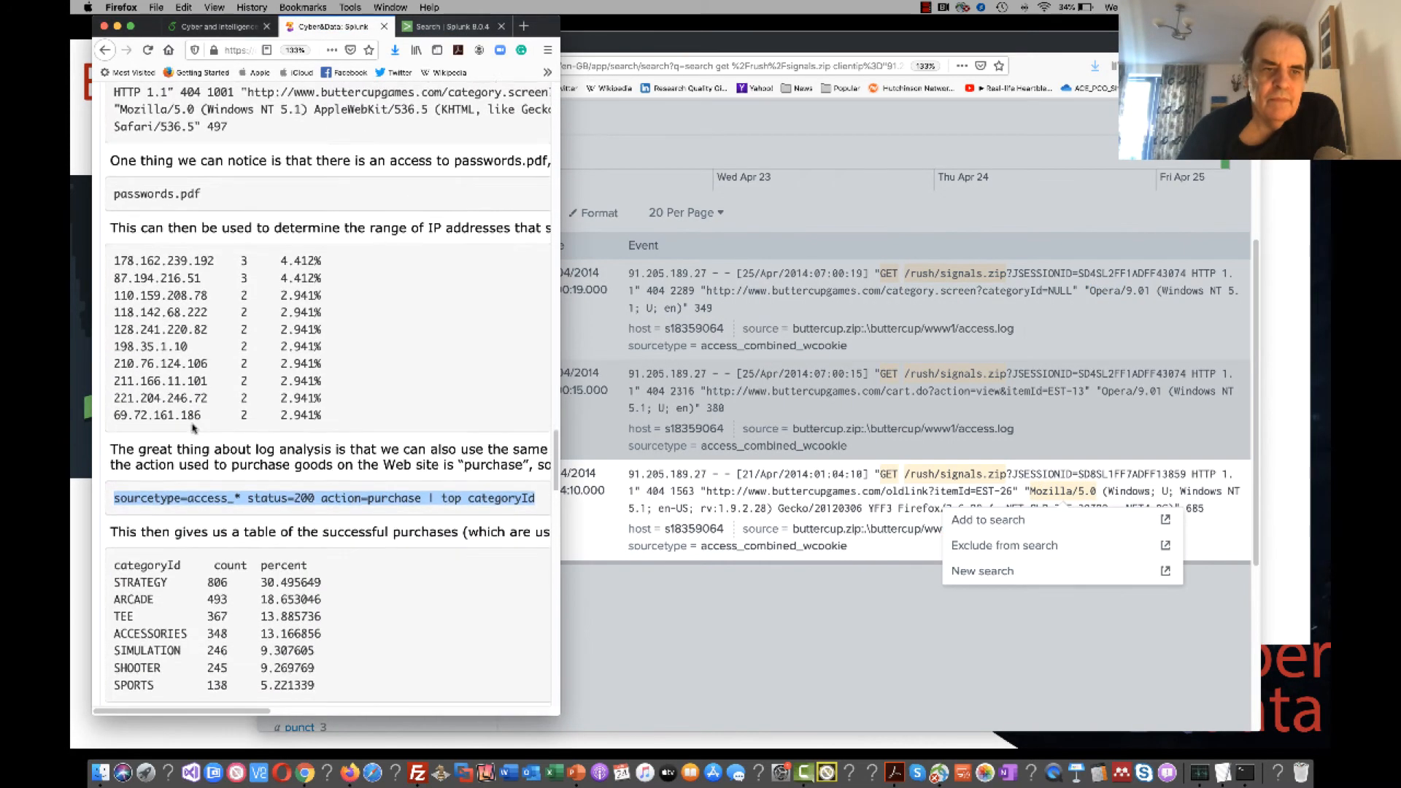
scroll(196, 427, down, 1)
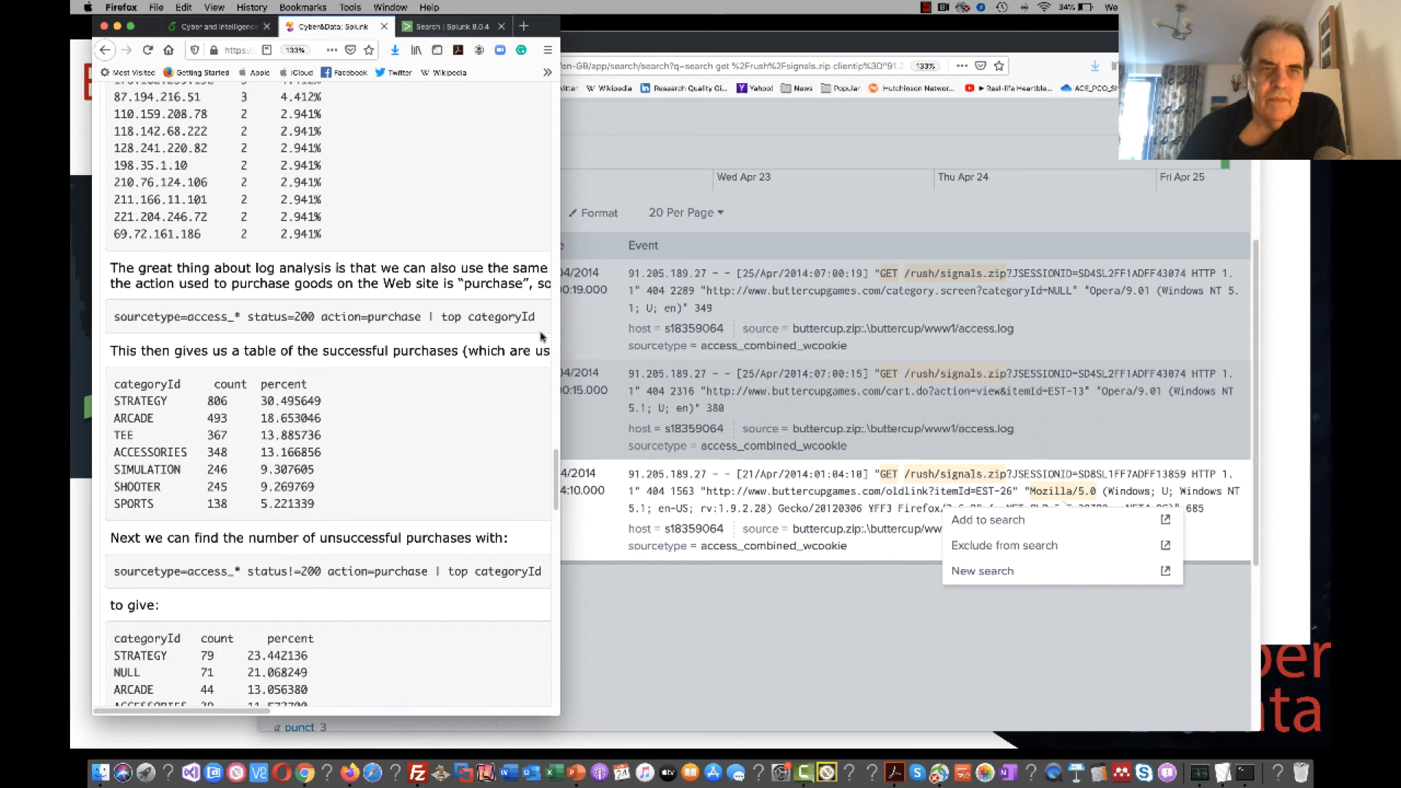
click(859, 202)
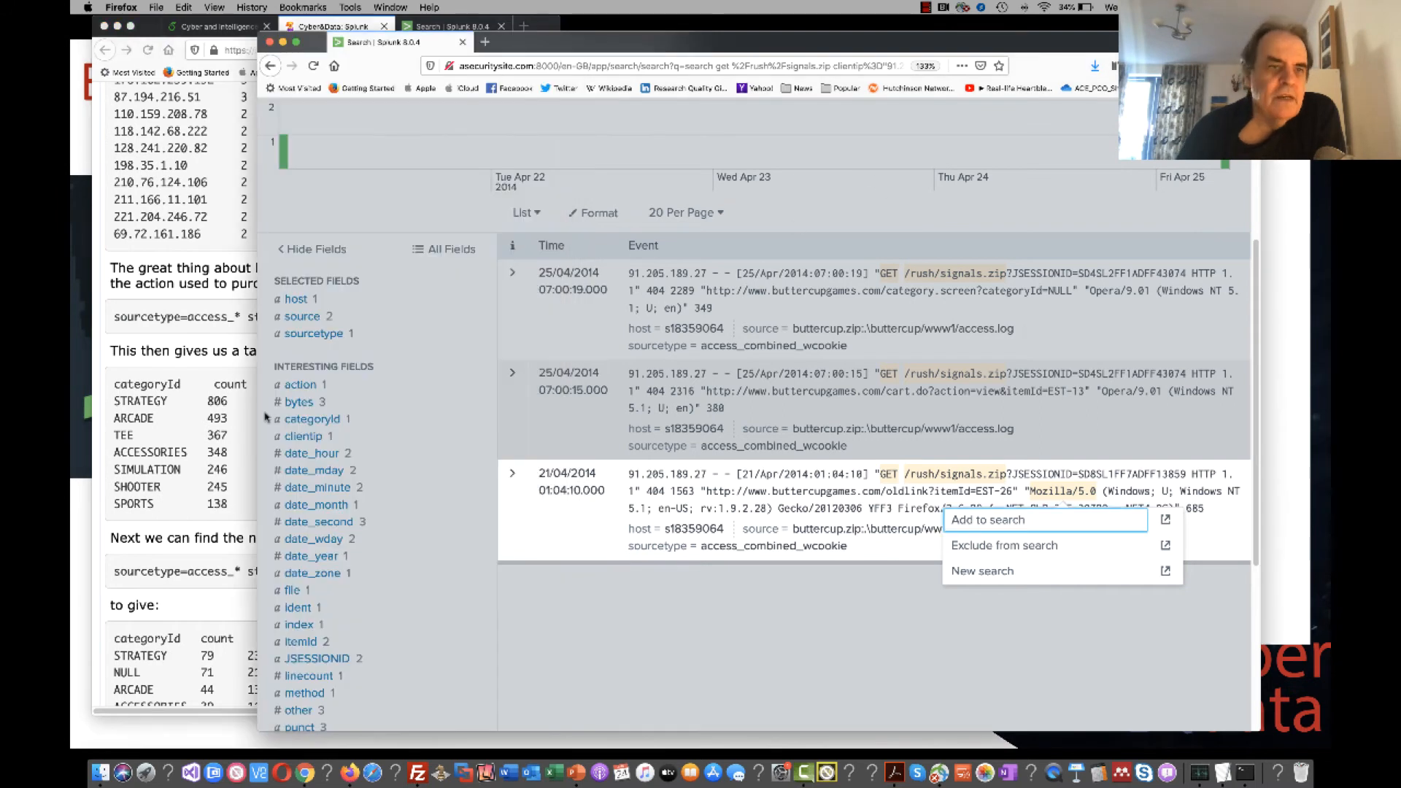
click(142, 346)
click(705, 576)
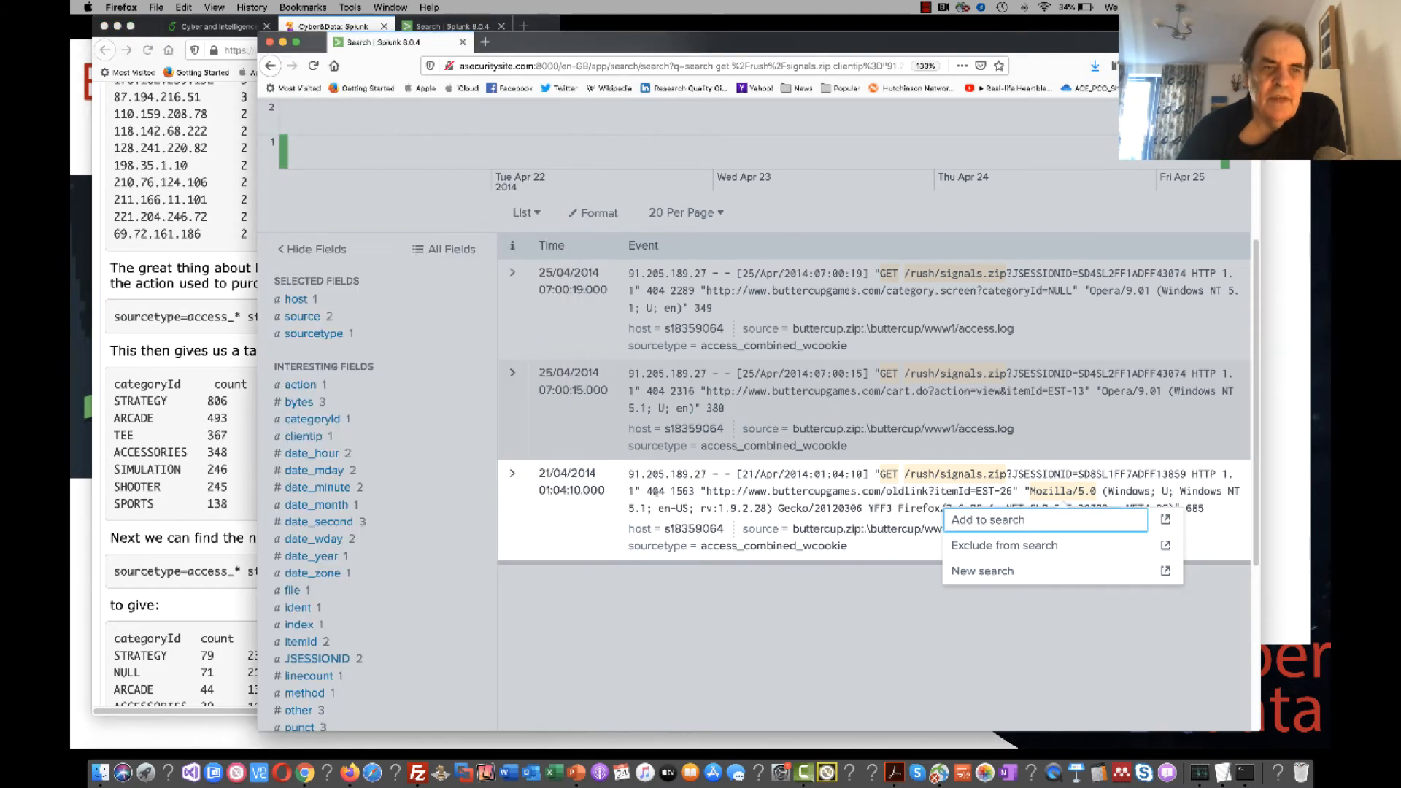
click(174, 352)
click(771, 633)
Remove the signals.zip path and clientip condition from the query and rerun the search for get.
scroll(351, 223, up, 5)
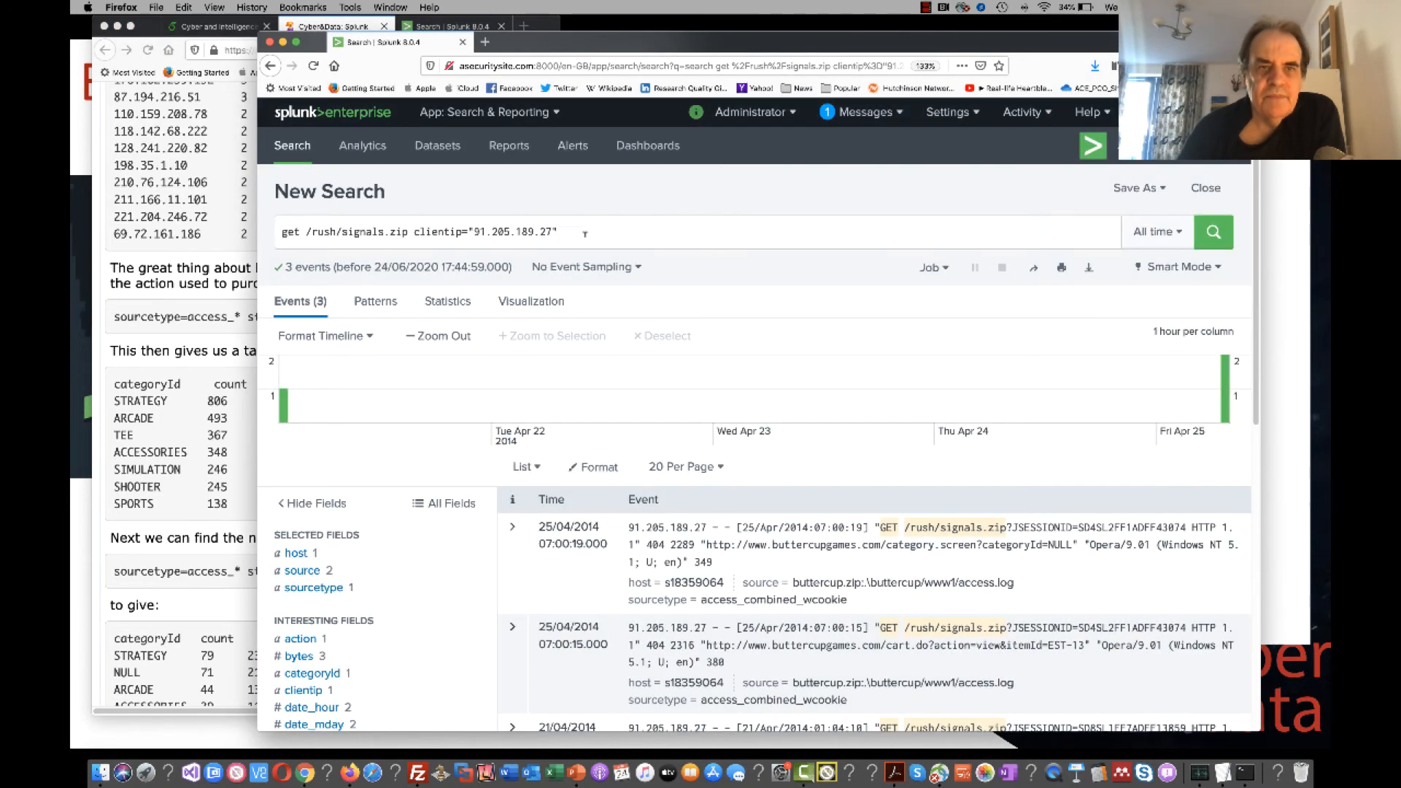
drag(559, 231, 620, 219)
click(312, 230)
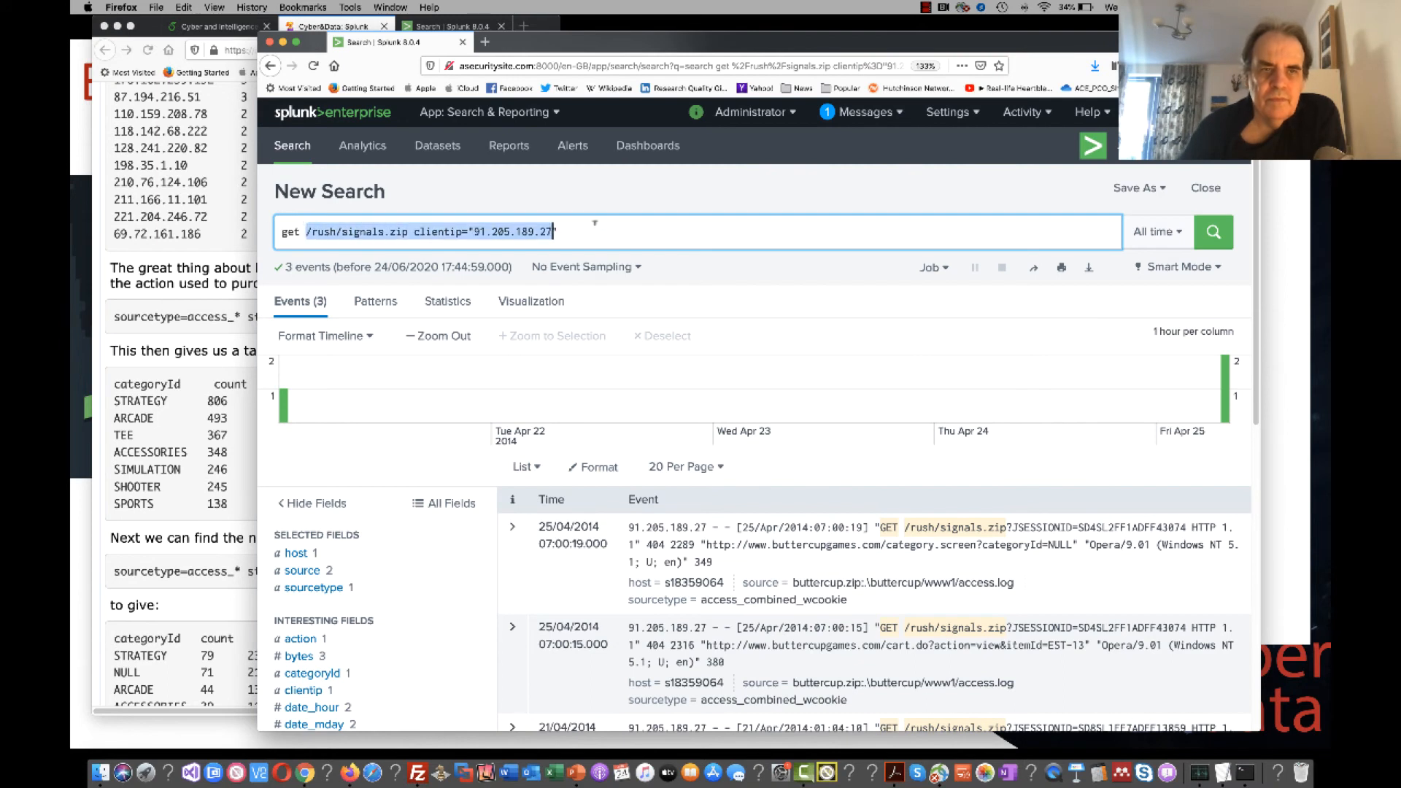
key(BackSpace)
key(Return)
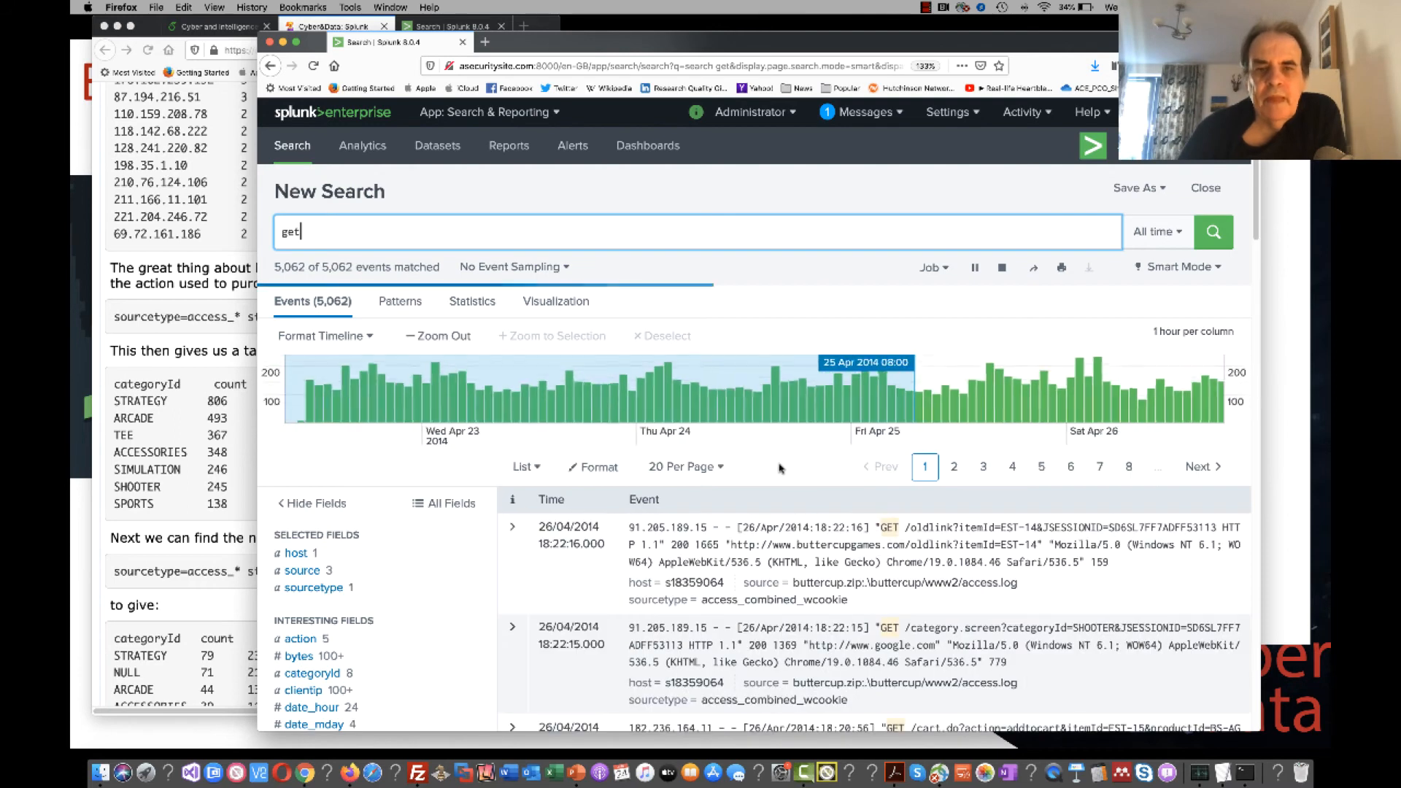
Examine the action field's value breakdown and filter the get search to action=purchase.
click(300, 639)
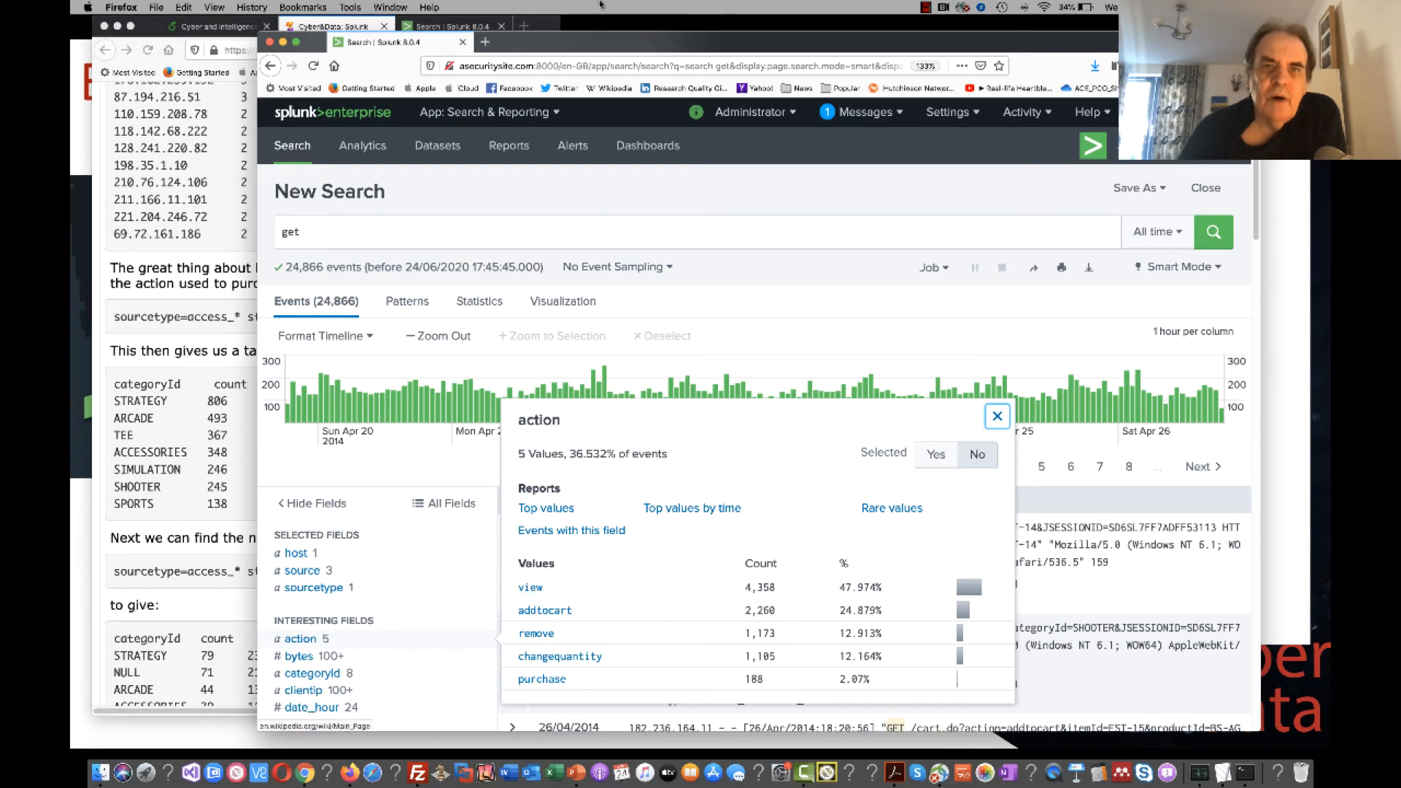
drag(598, 57, 610, 8)
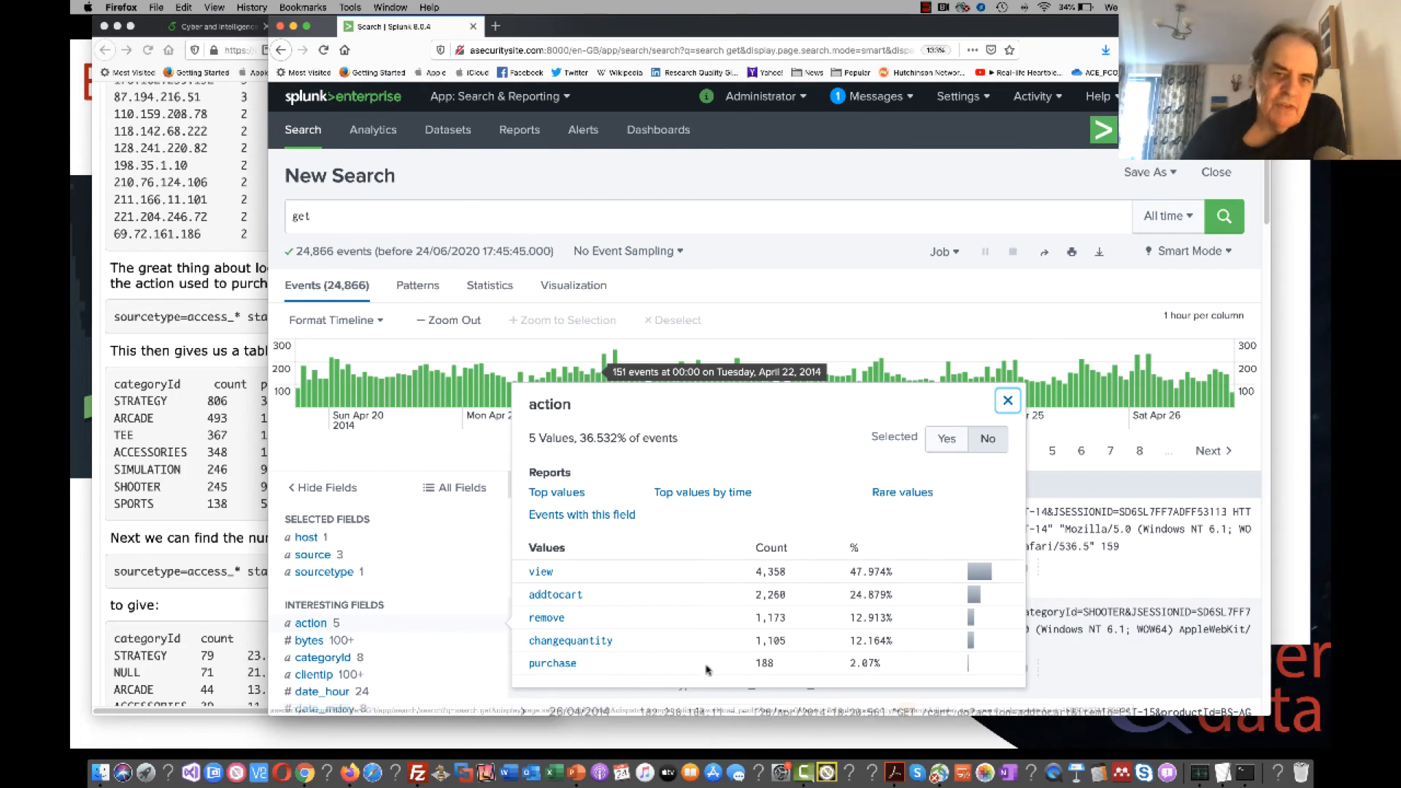
drag(774, 660, 655, 662)
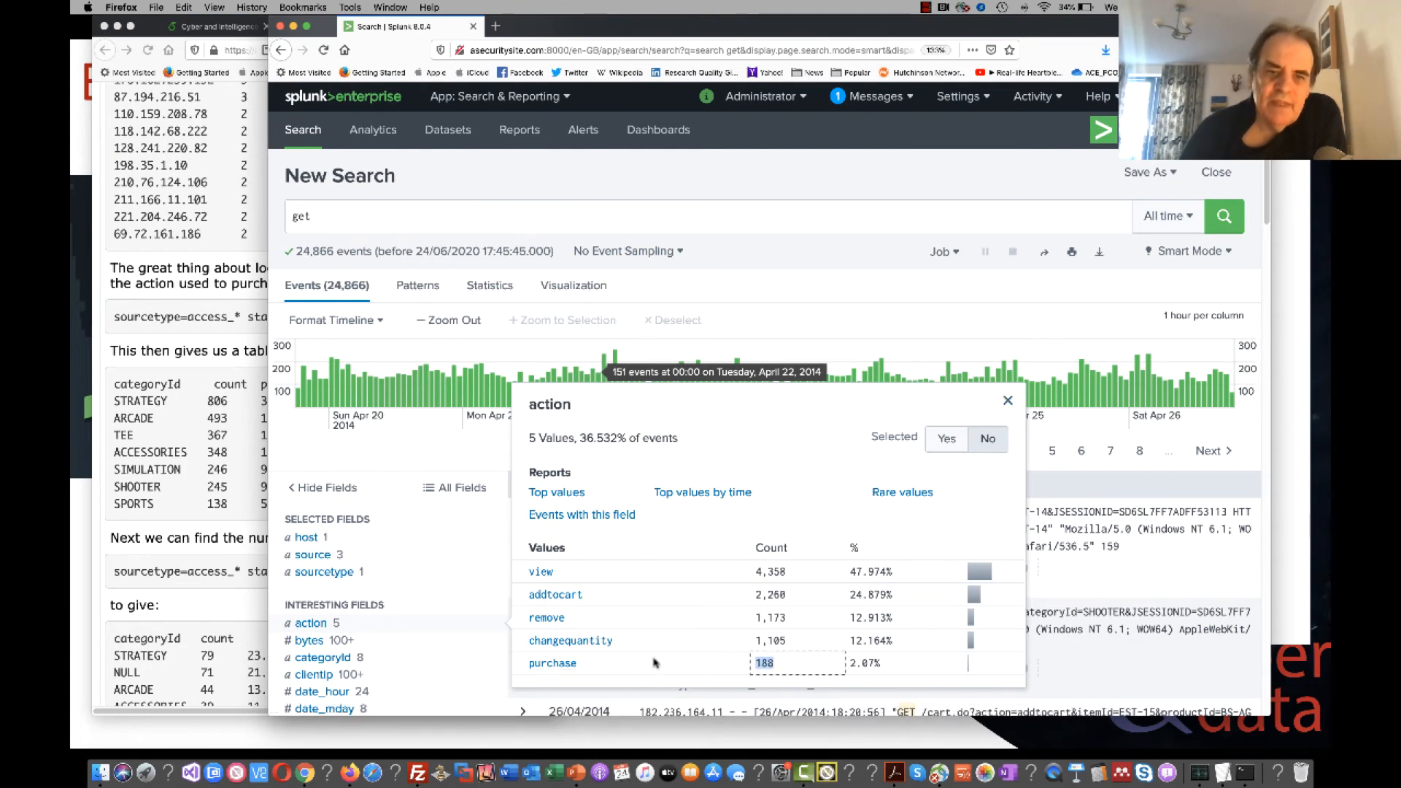
click(552, 665)
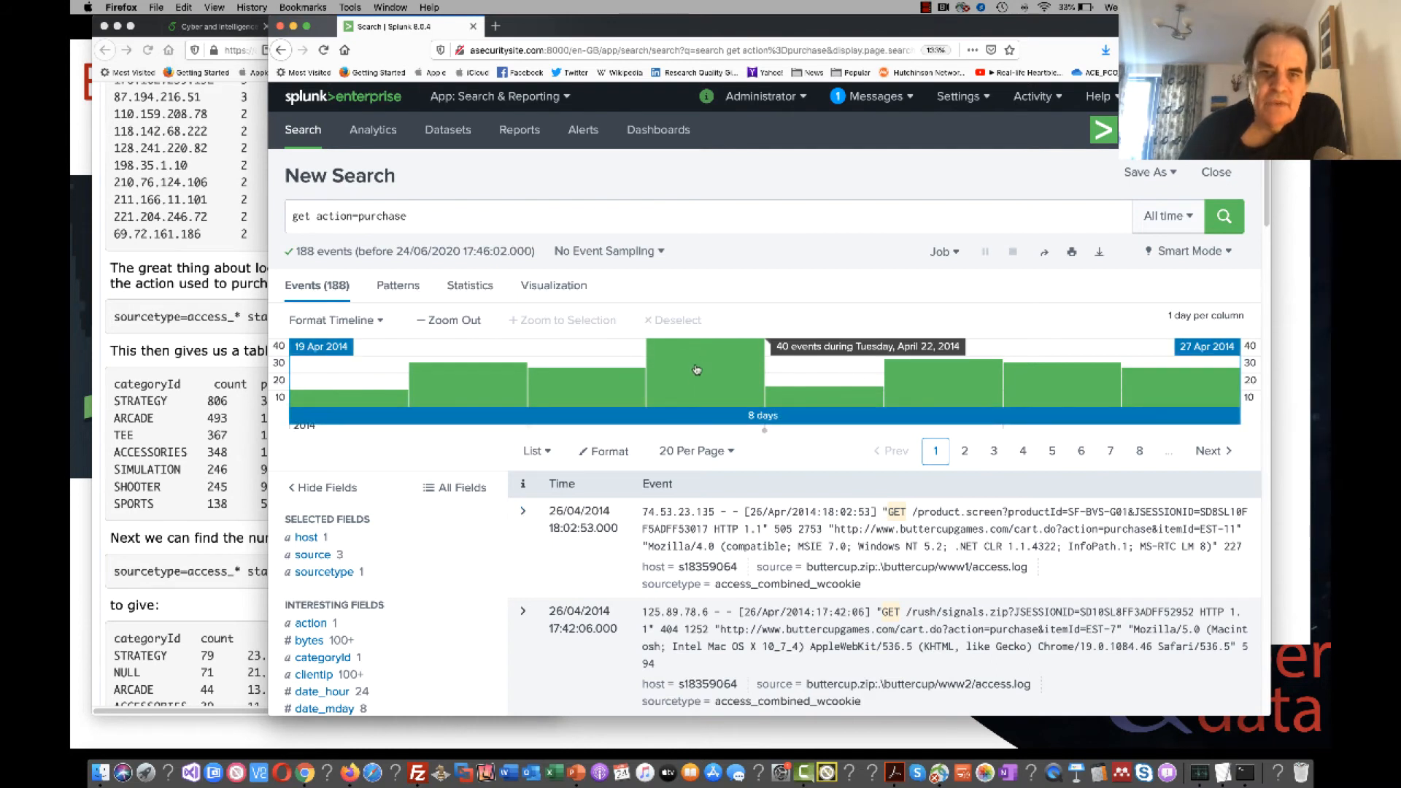
Expand the signals.zip event in the purchase results and examine its individual field values.
click(523, 615)
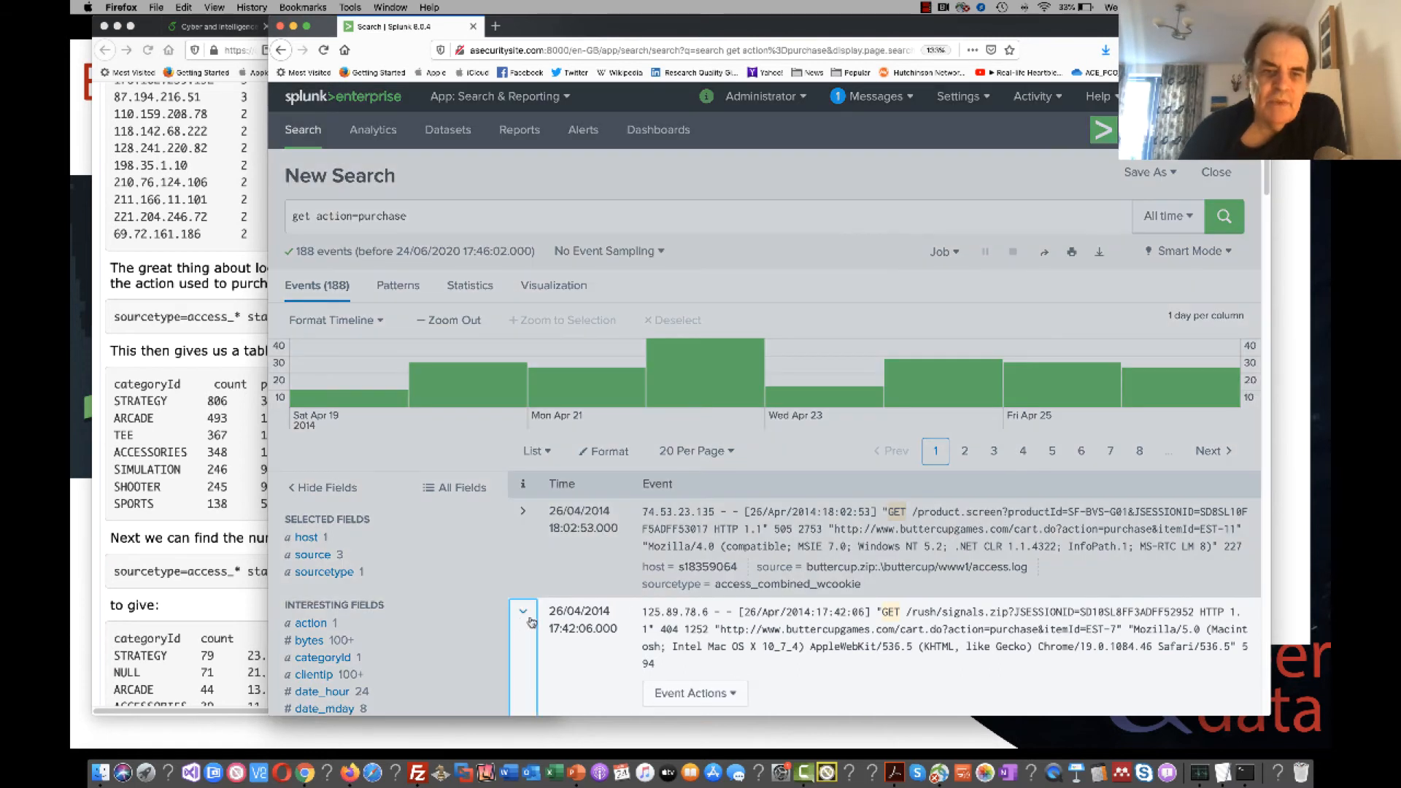
scroll(540, 606, down, 6)
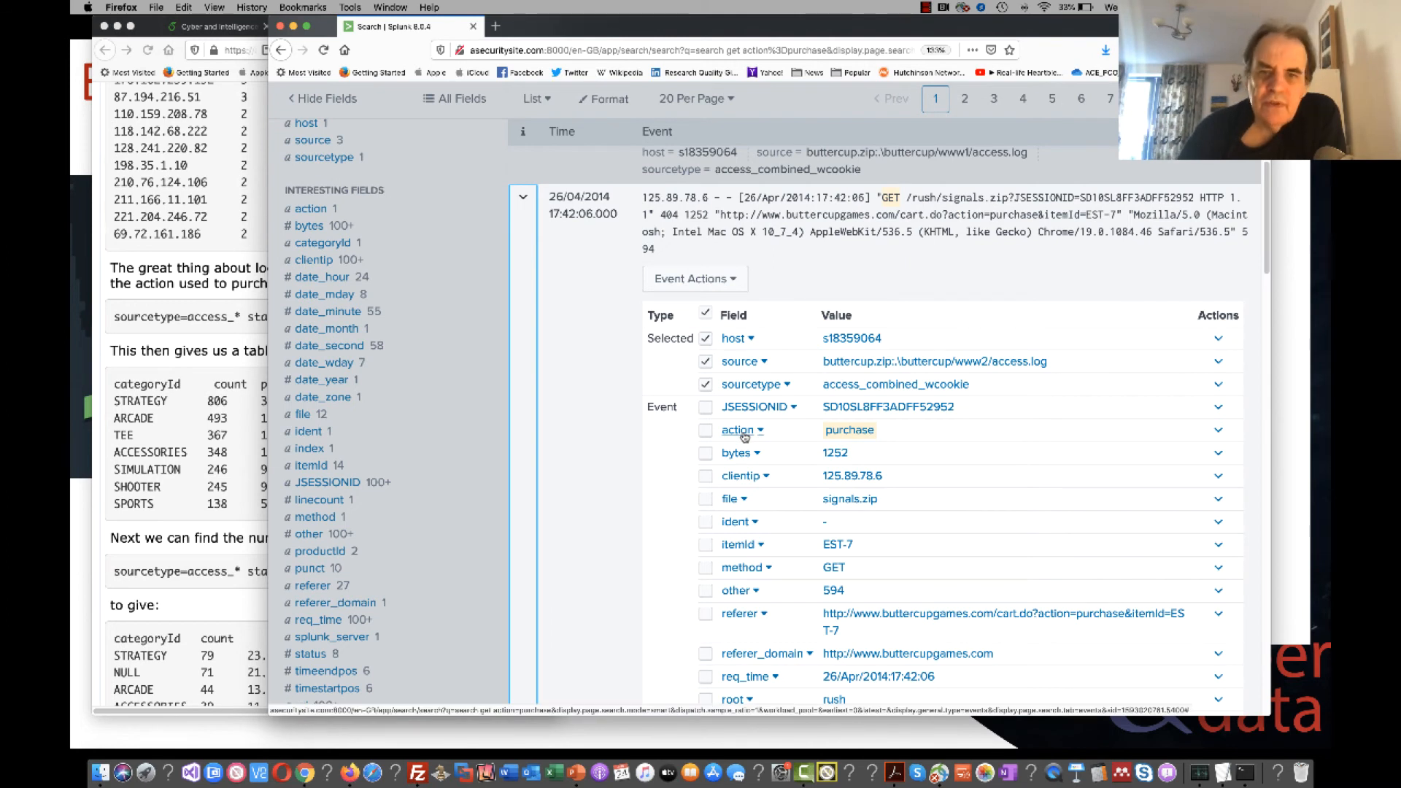
scroll(322, 278, up, 5)
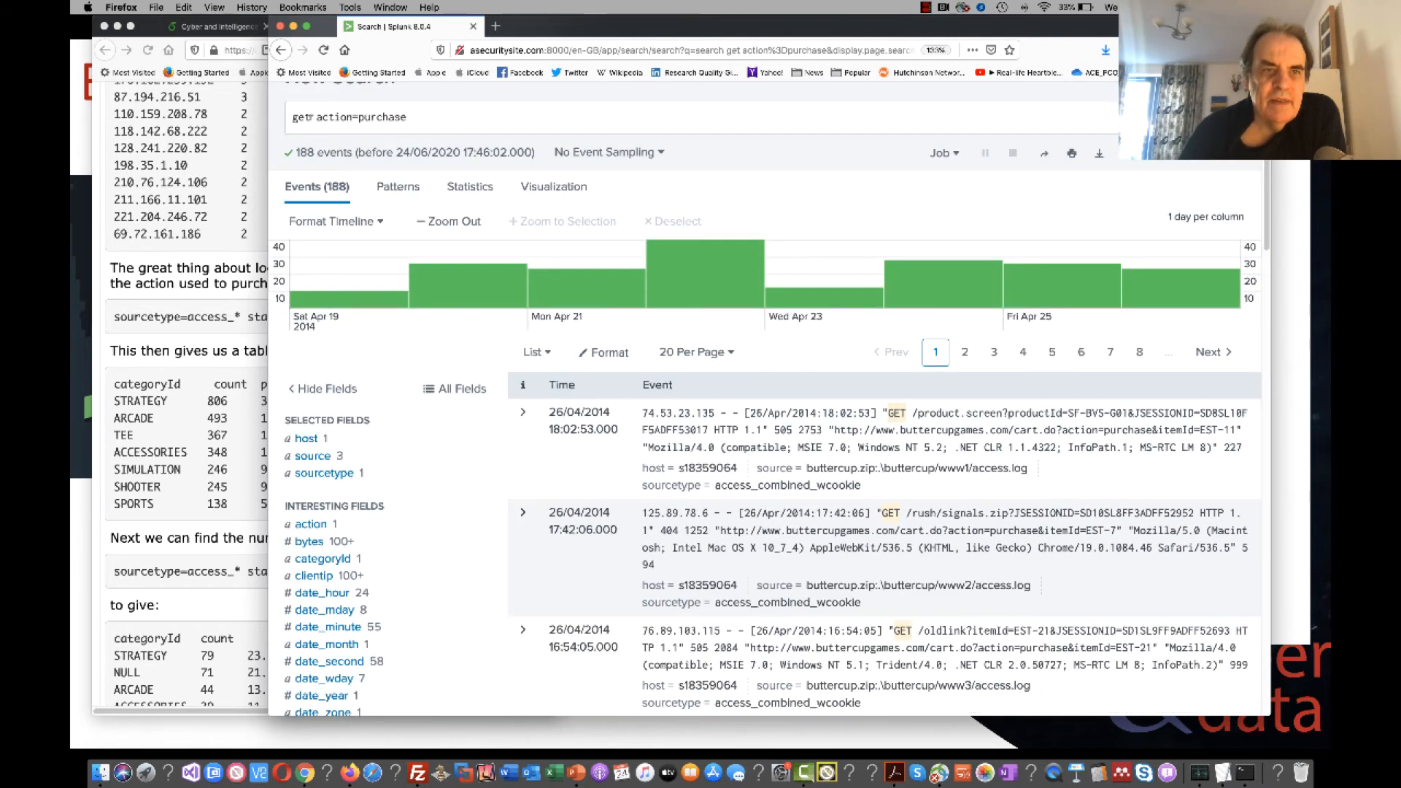
Replace get with post in the action=purchase query and run the search.
double_click(307, 118)
text(pod)
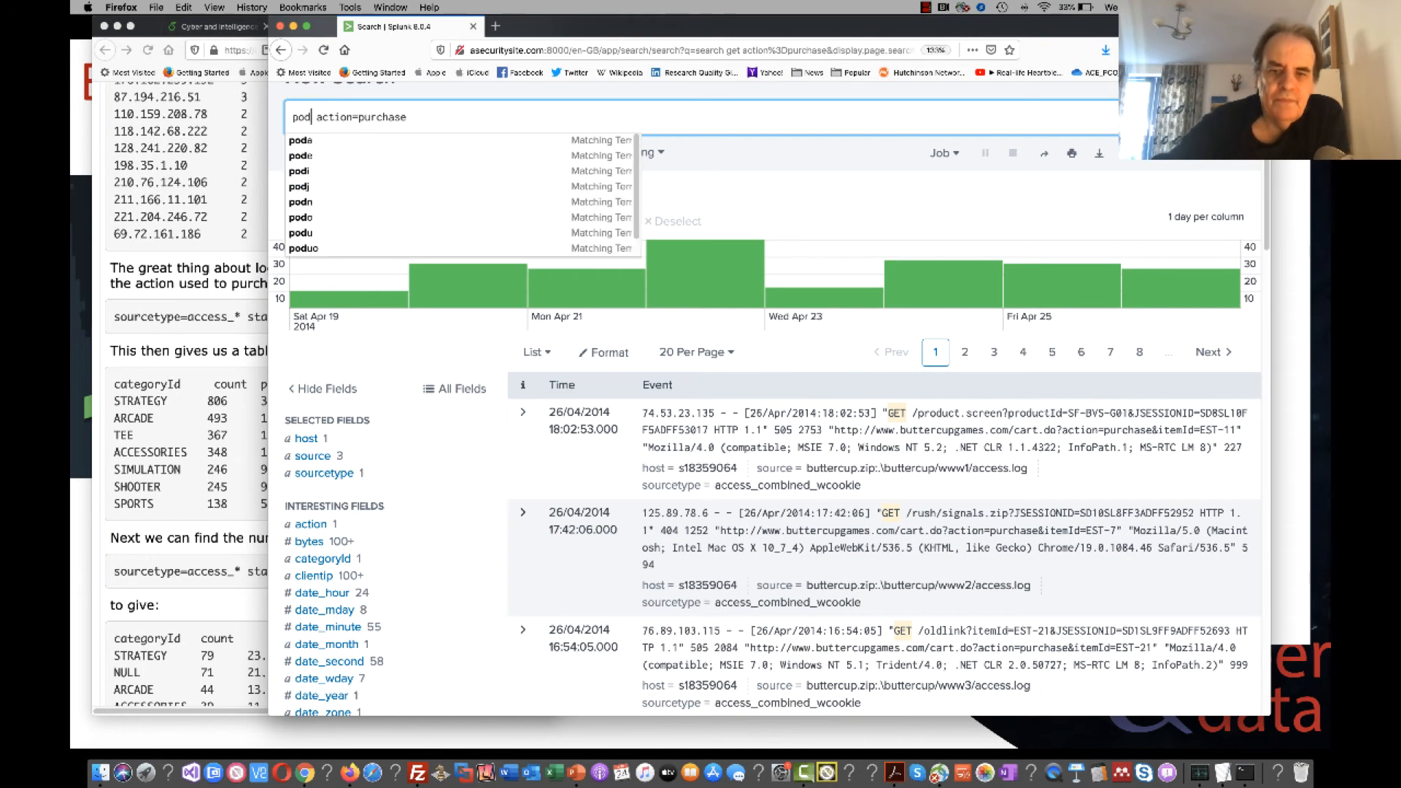
key(BackSpace)
text(st)
key(Return)
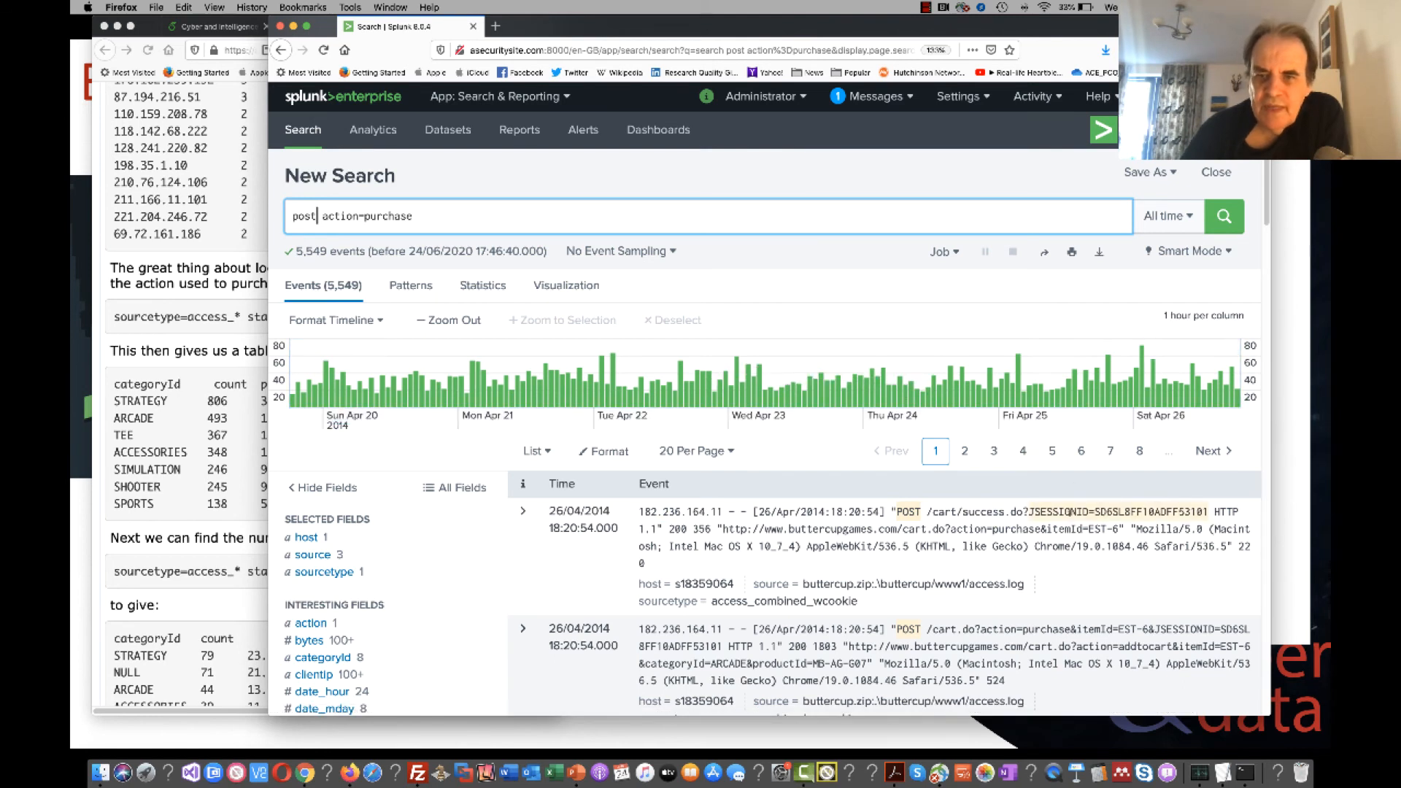
Examine the itemId, categoryId and productId values in the referrer URLs of the first two POST events.
drag(1039, 530, 961, 530)
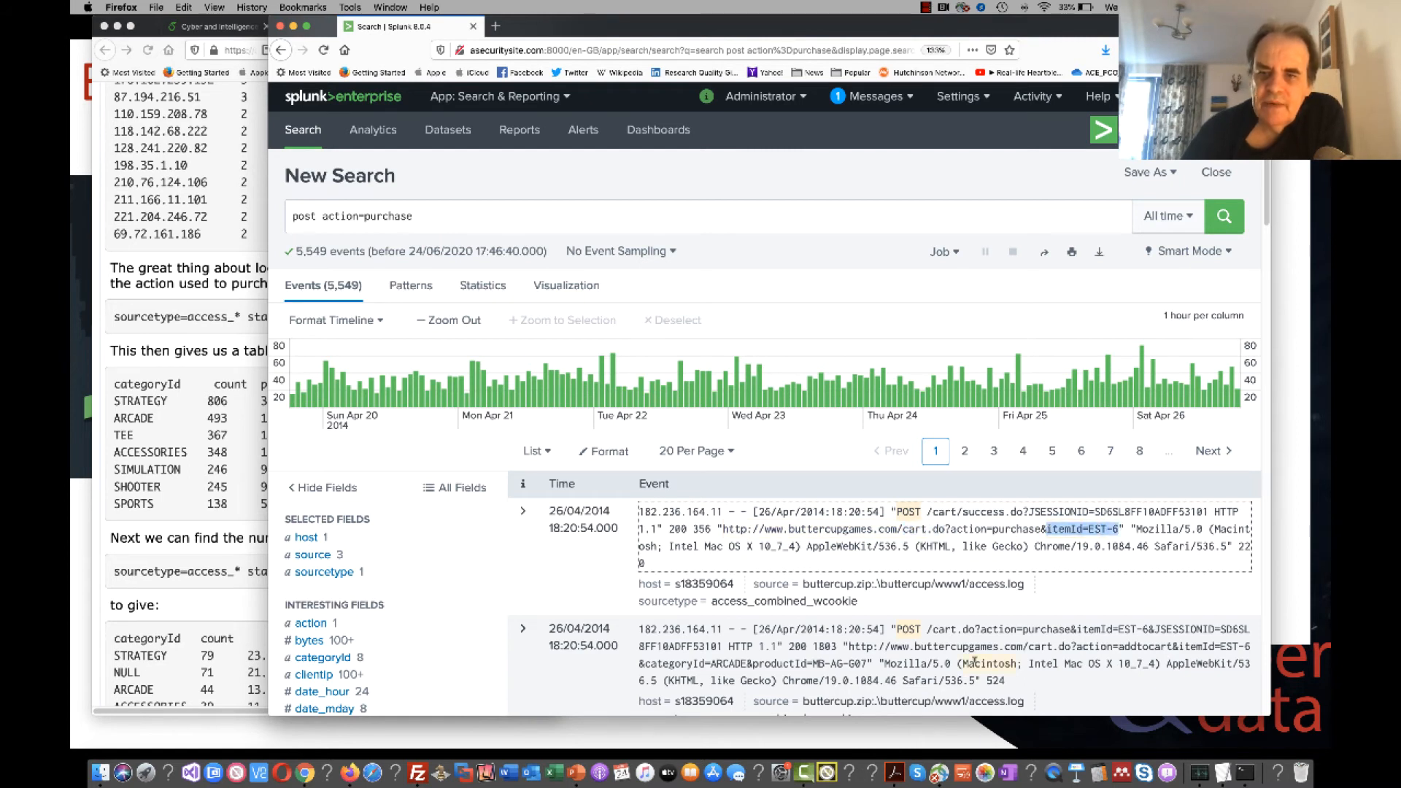
scroll(974, 658, down, 1)
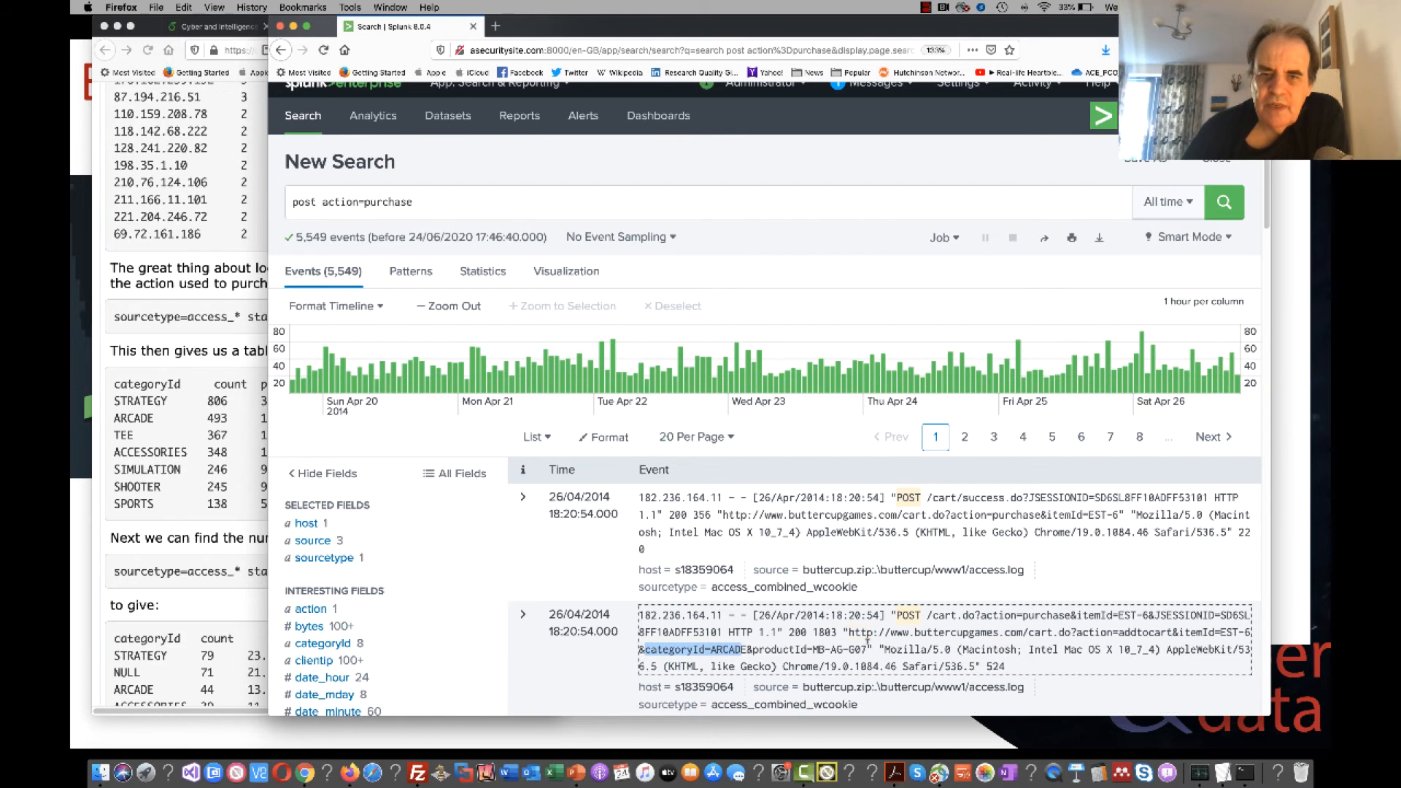
drag(814, 648, 754, 648)
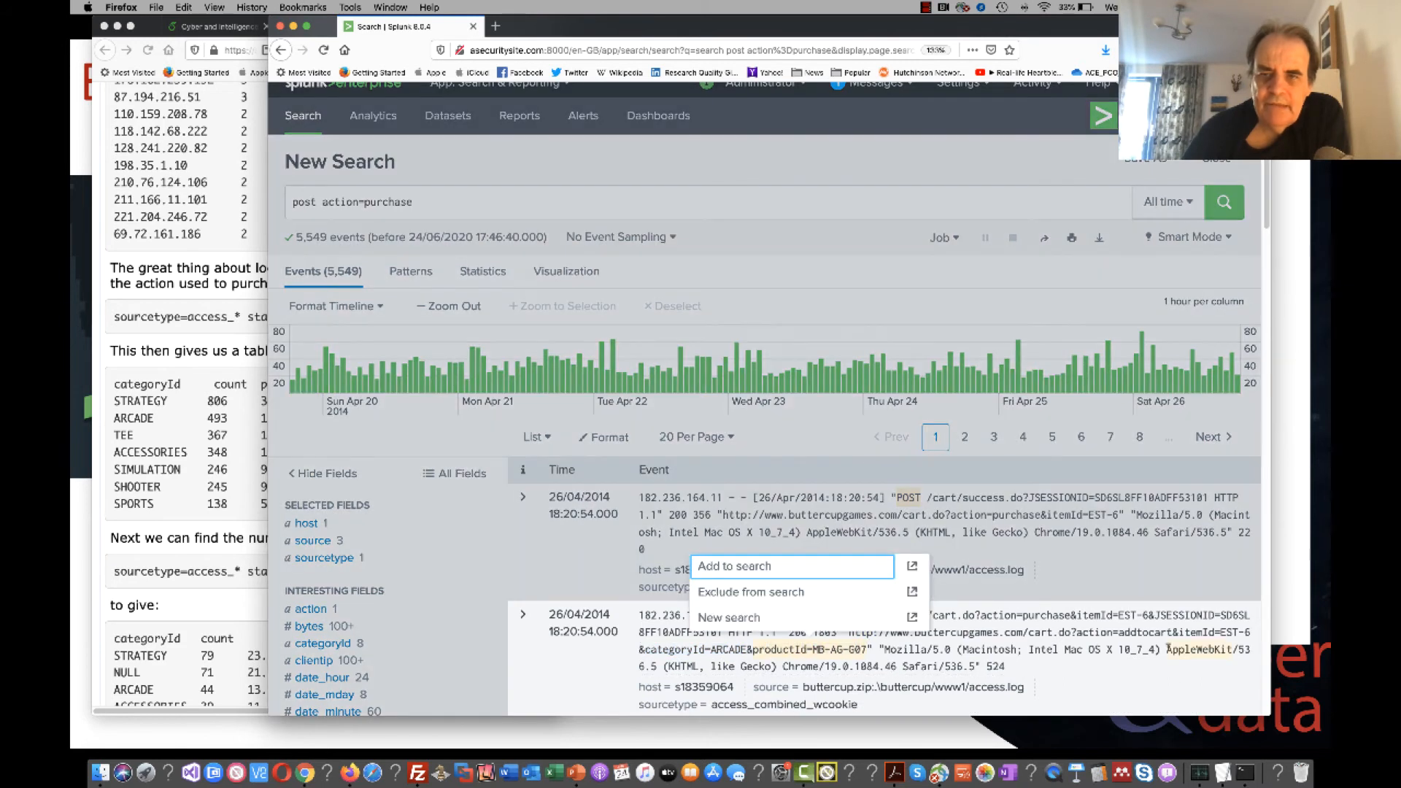
click(1105, 629)
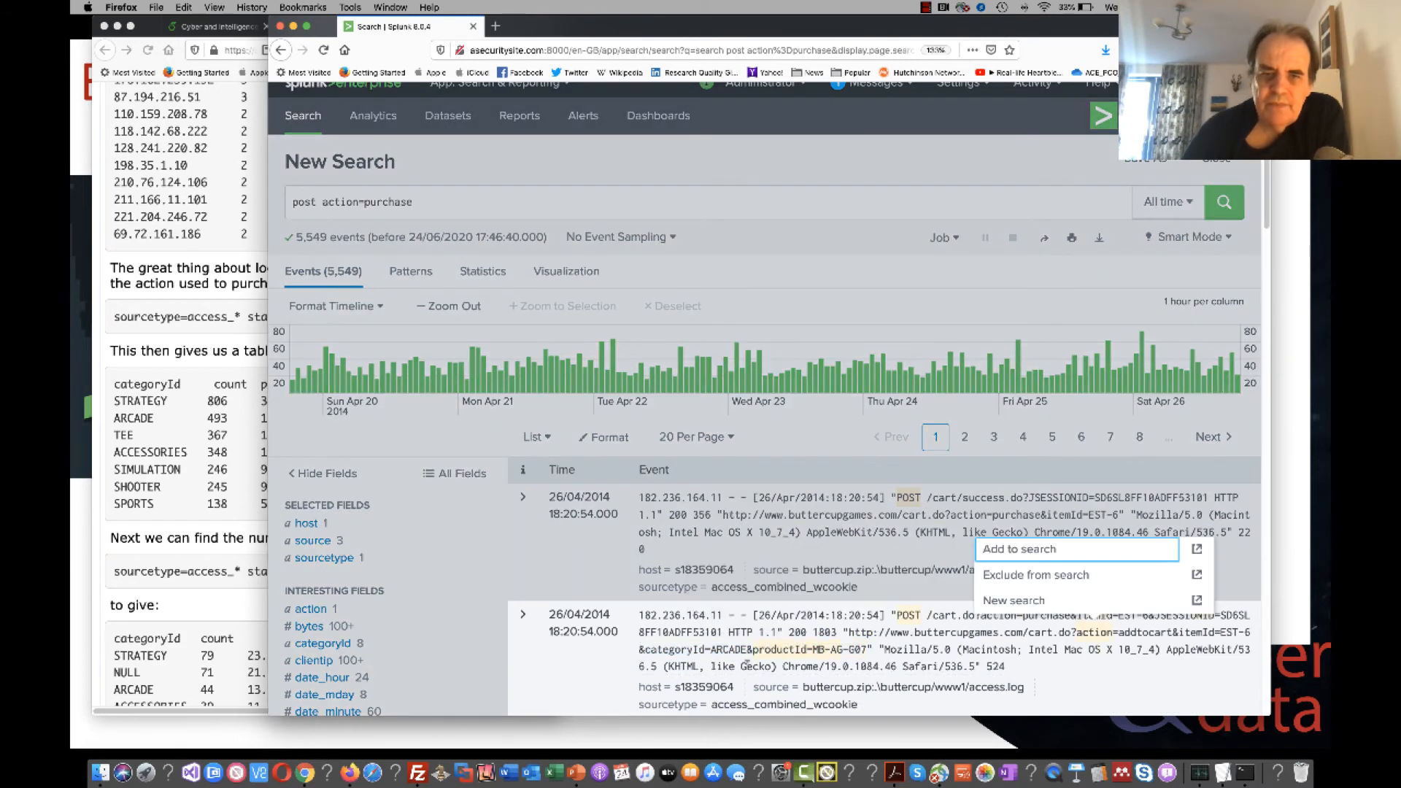
Expand the ARCADE cart.do POST event and examine the categoryId value breakdown, highlighting the STRATEGY count.
click(522, 646)
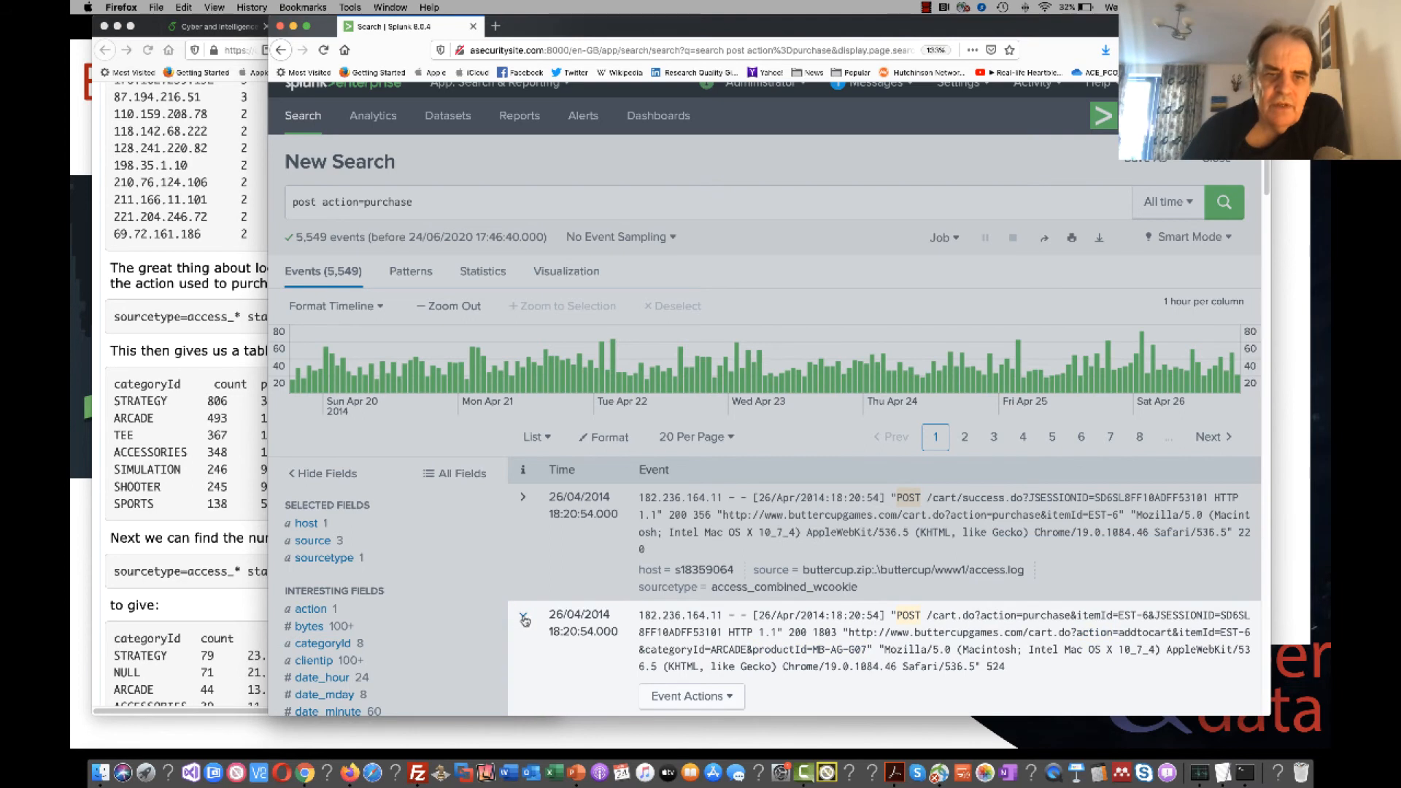
scroll(536, 622, down, 5)
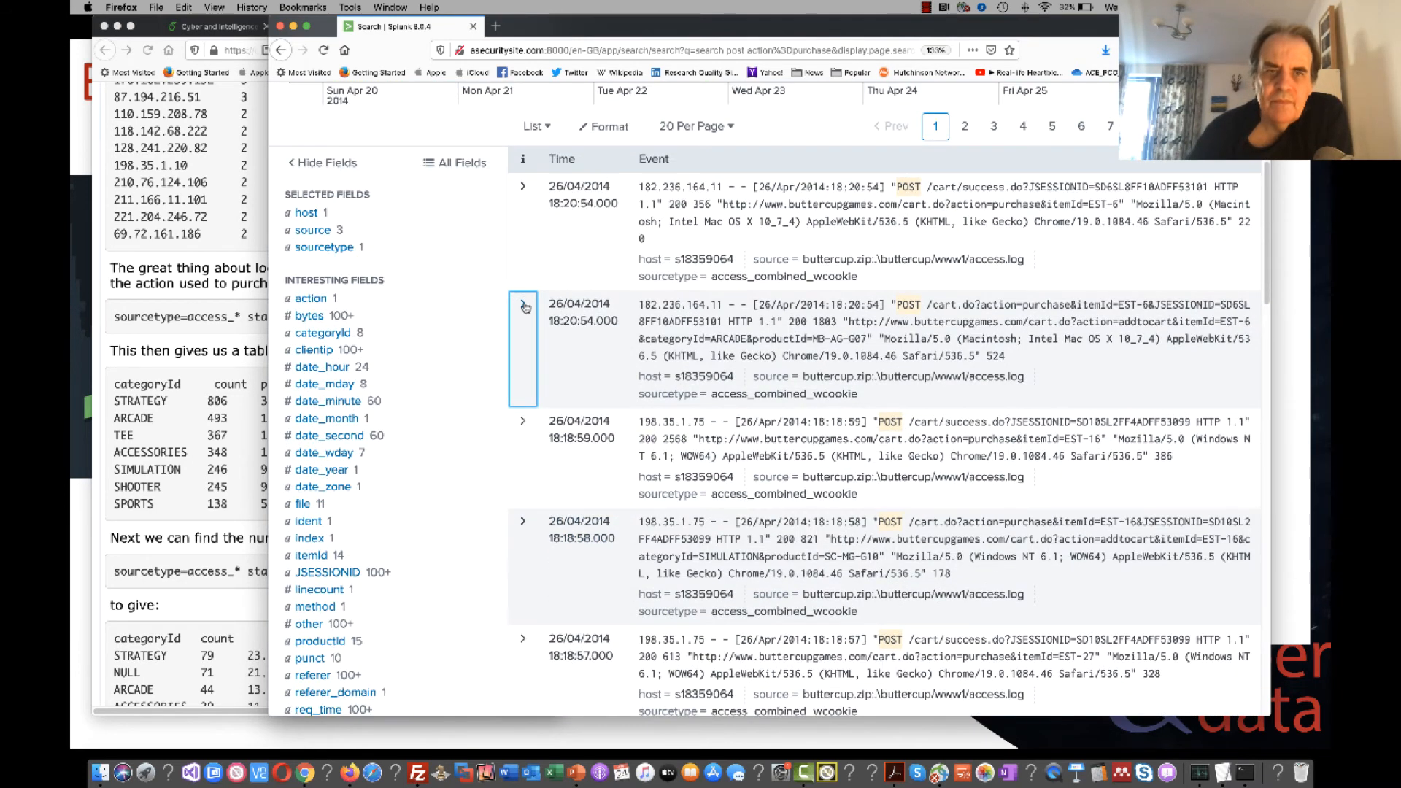
click(526, 311)
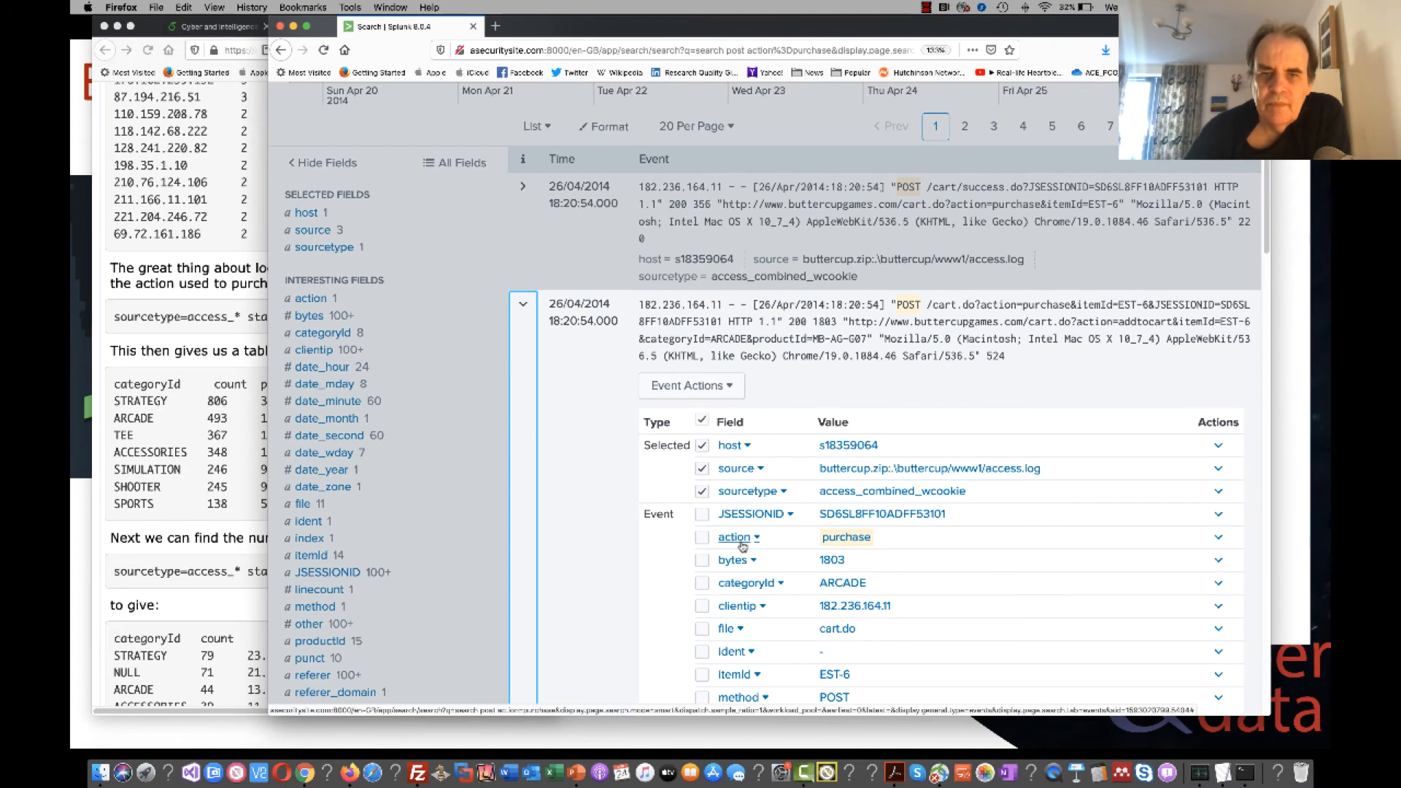
scroll(846, 555, up, 1)
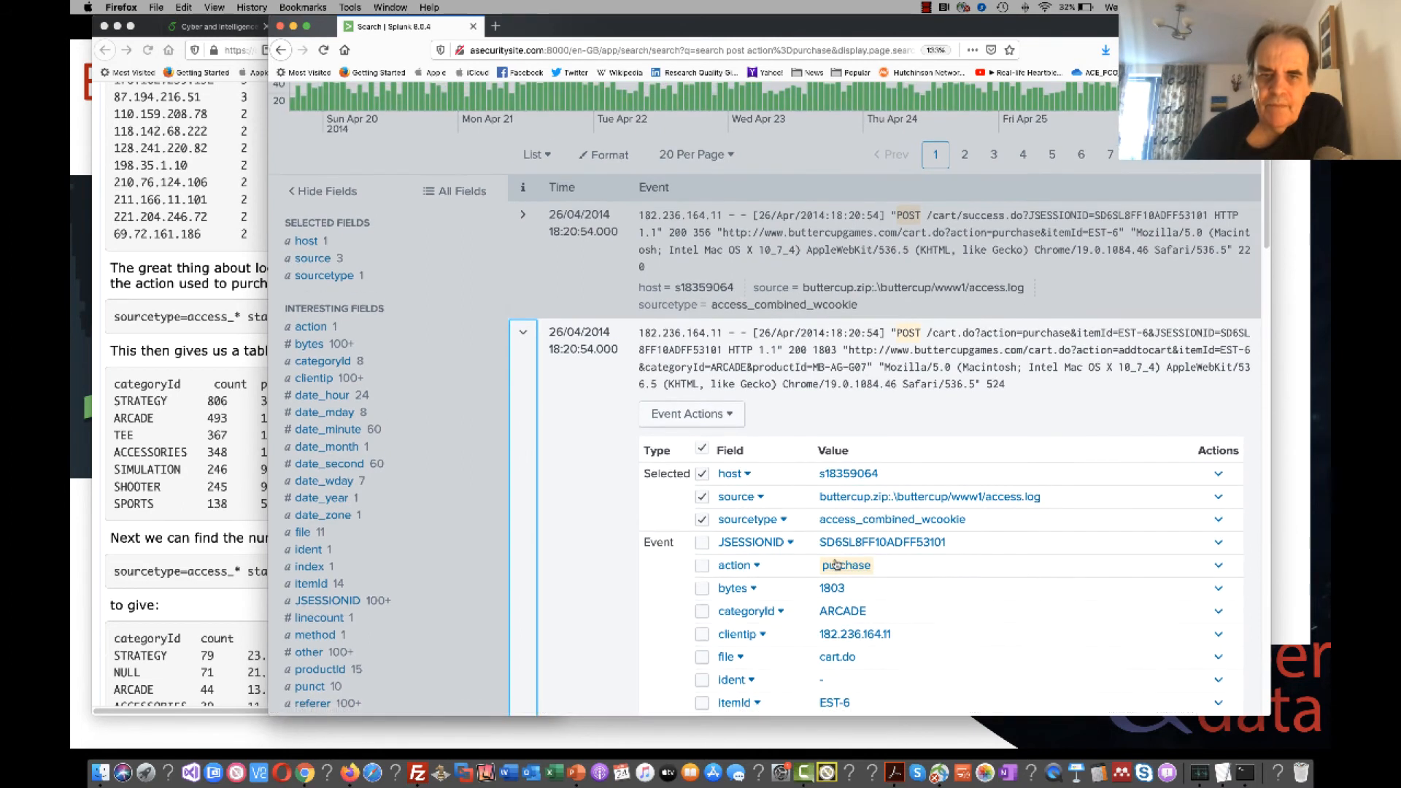
scroll(837, 564, down, 2)
click(779, 537)
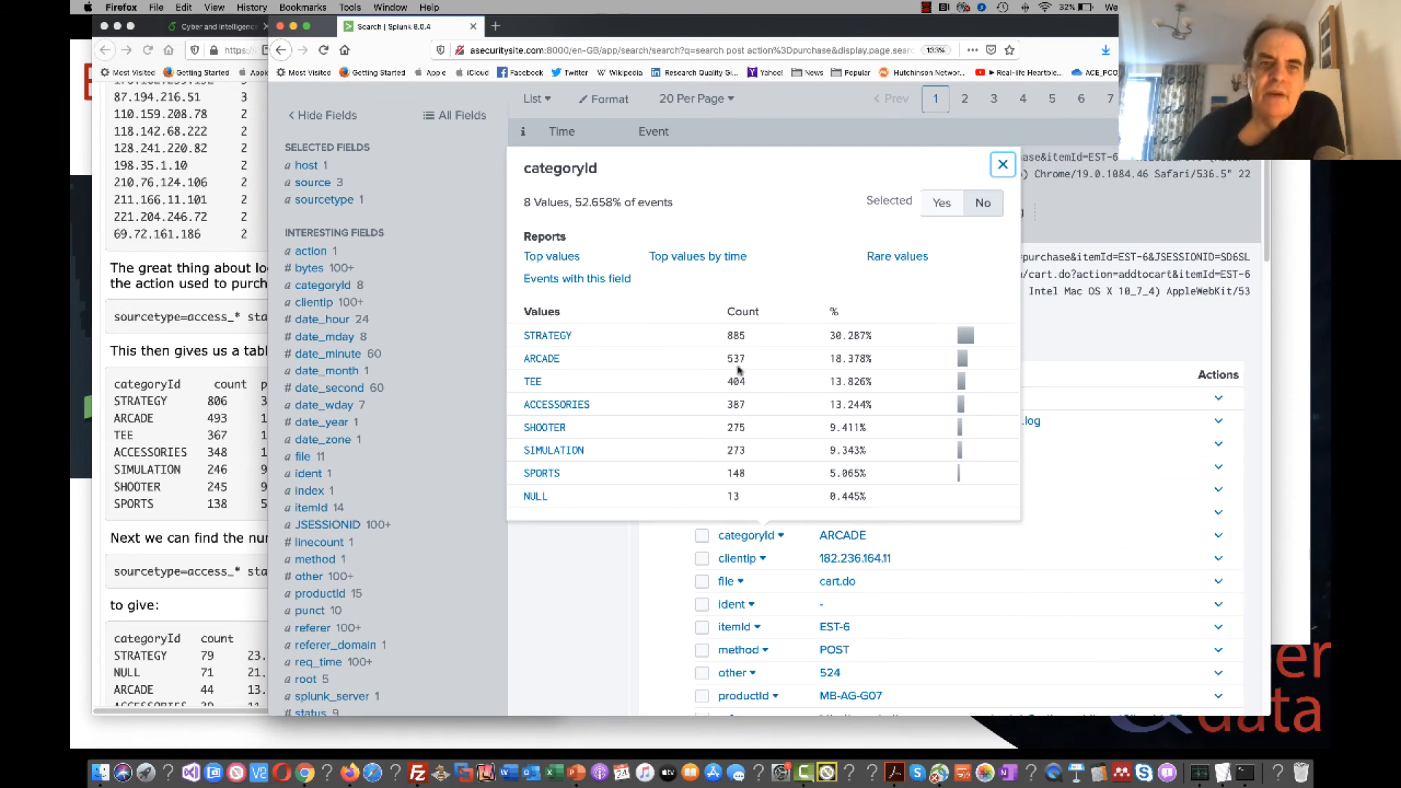
drag(759, 338, 711, 336)
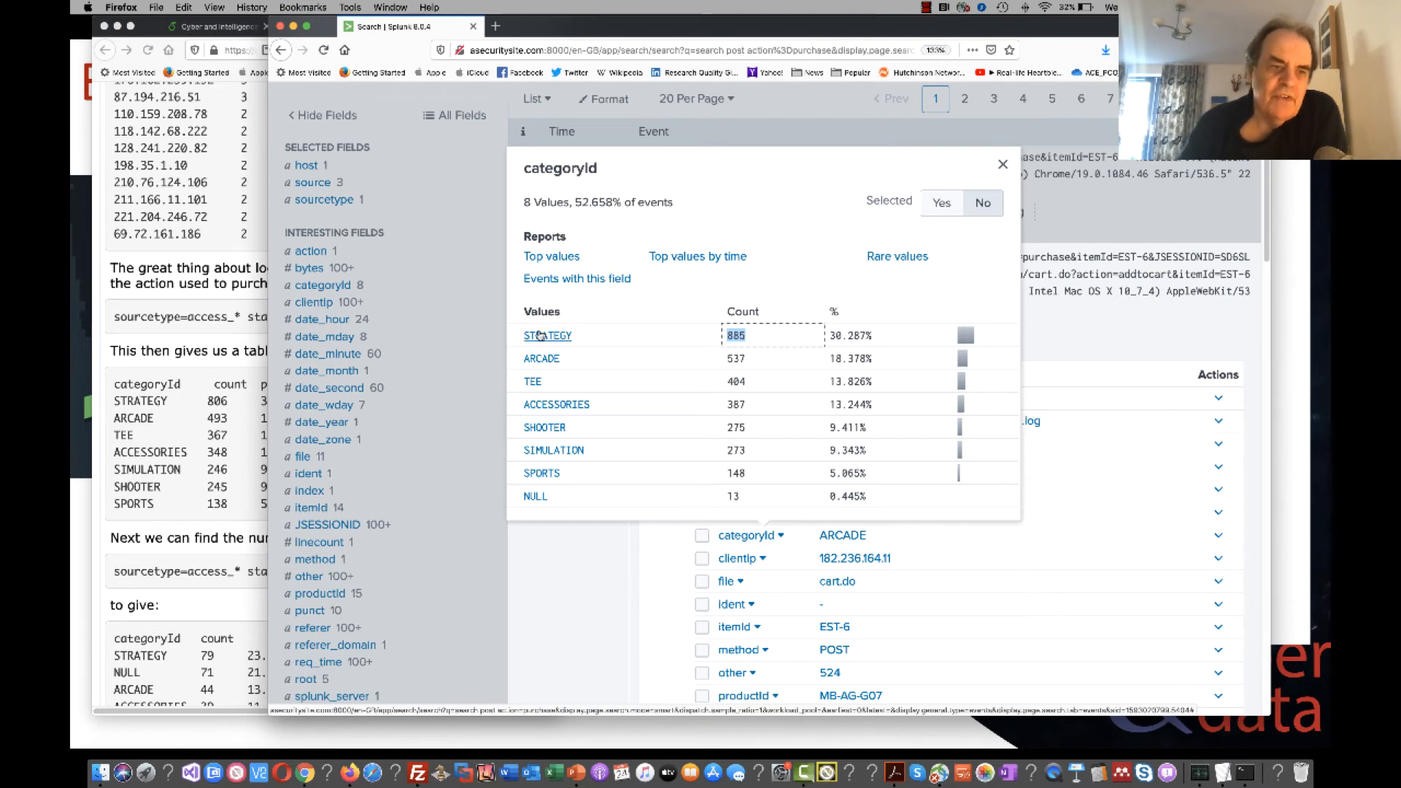
click(1004, 166)
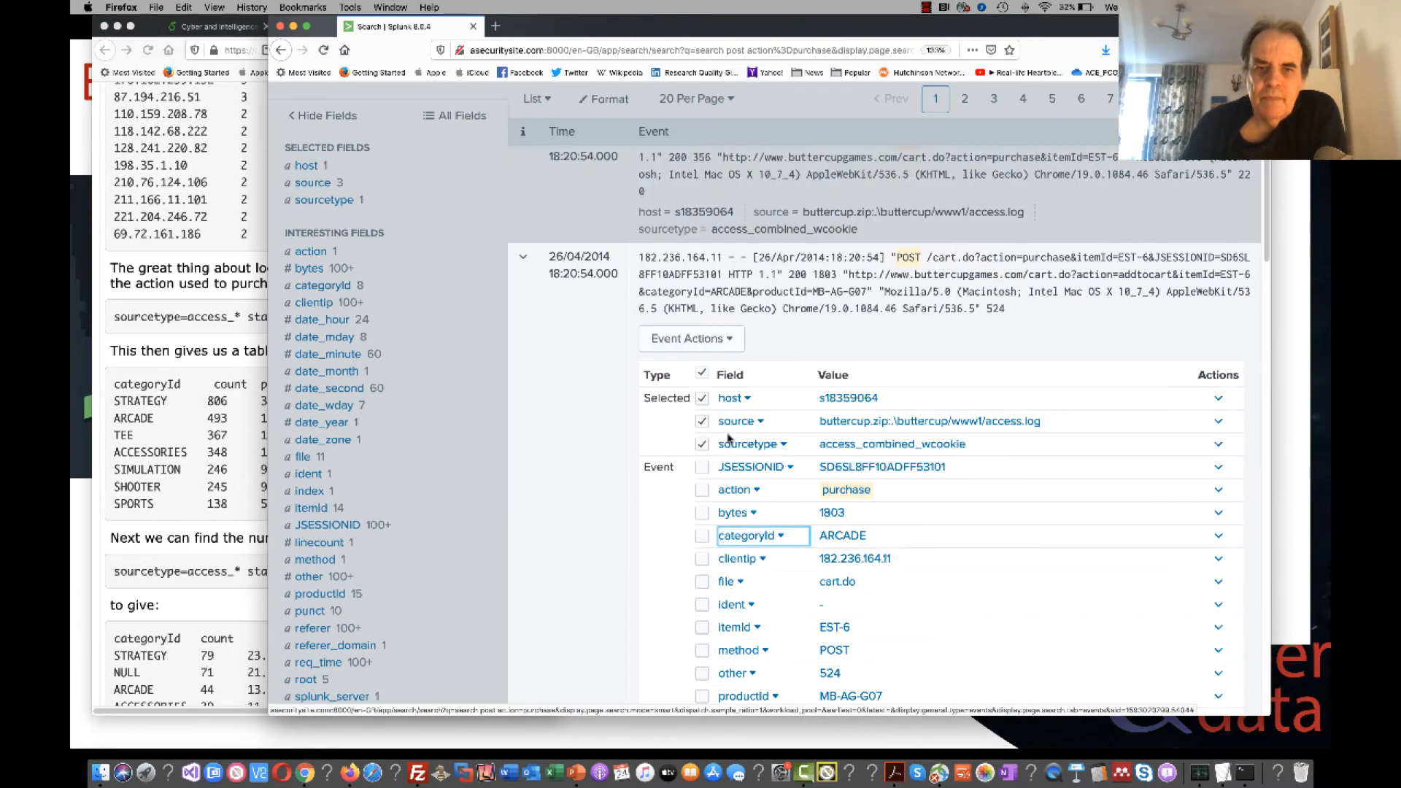
Move the Splunk window aside to uncover the tutorial's category tables, and filter the post action=purchase search to status=200.
scroll(732, 441, up, 5)
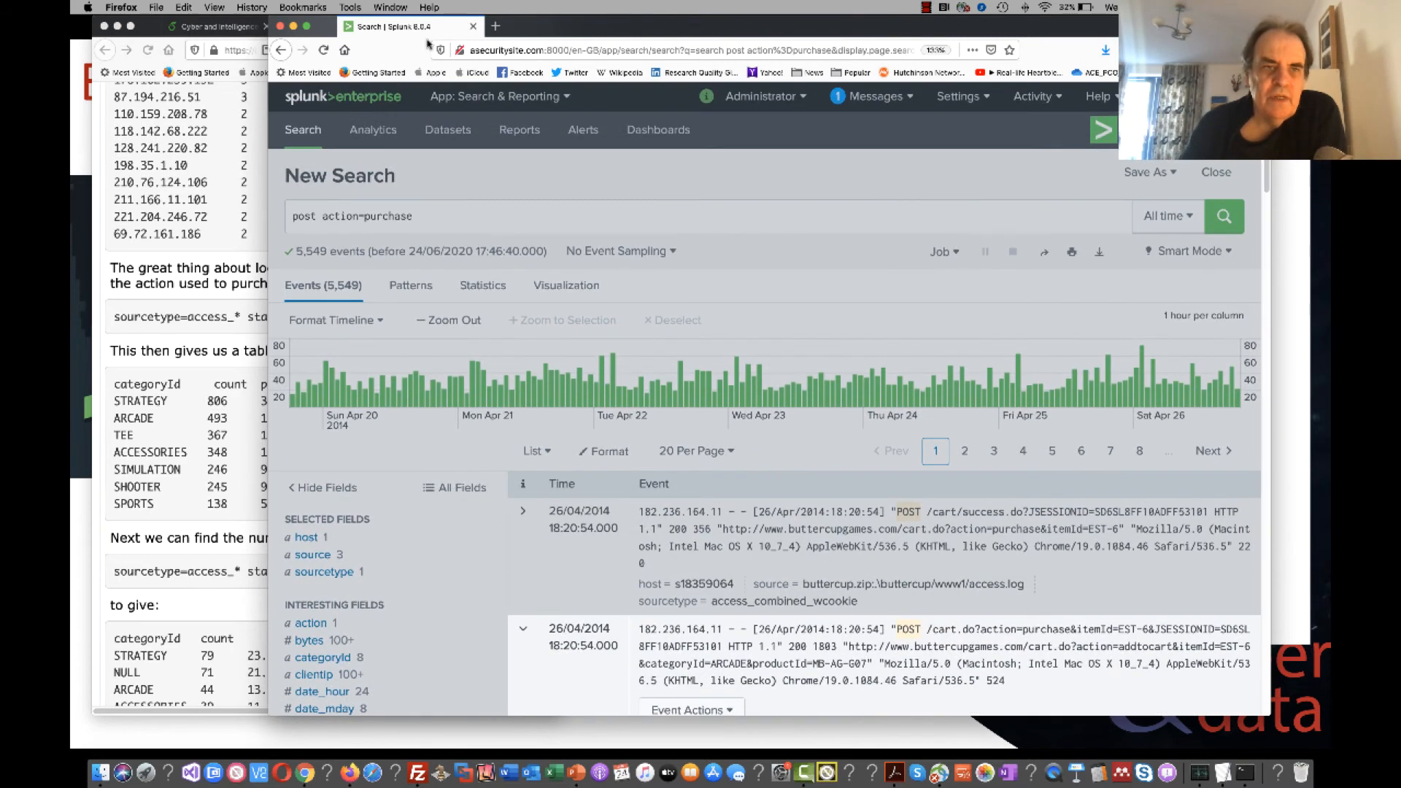
drag(571, 27, 645, 10)
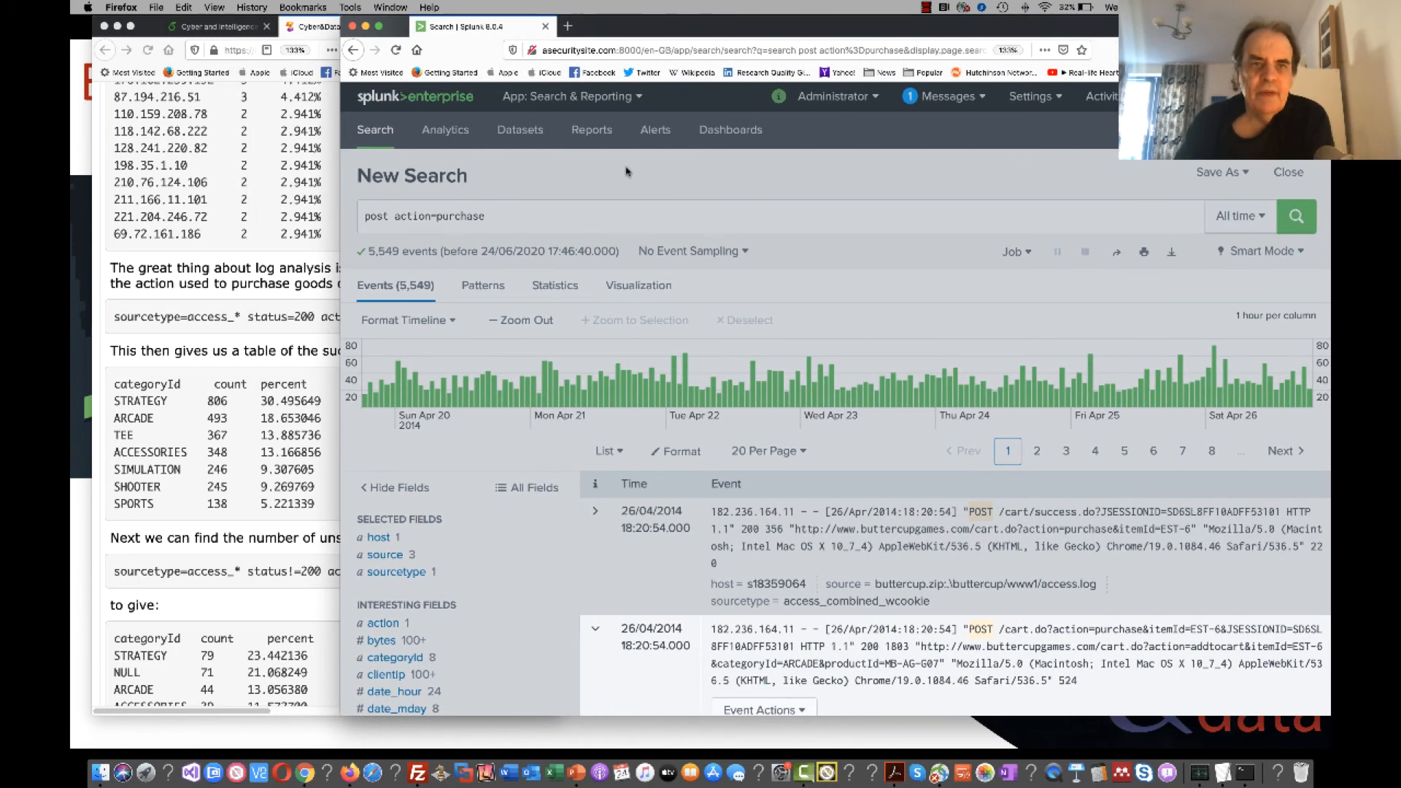
click(533, 218)
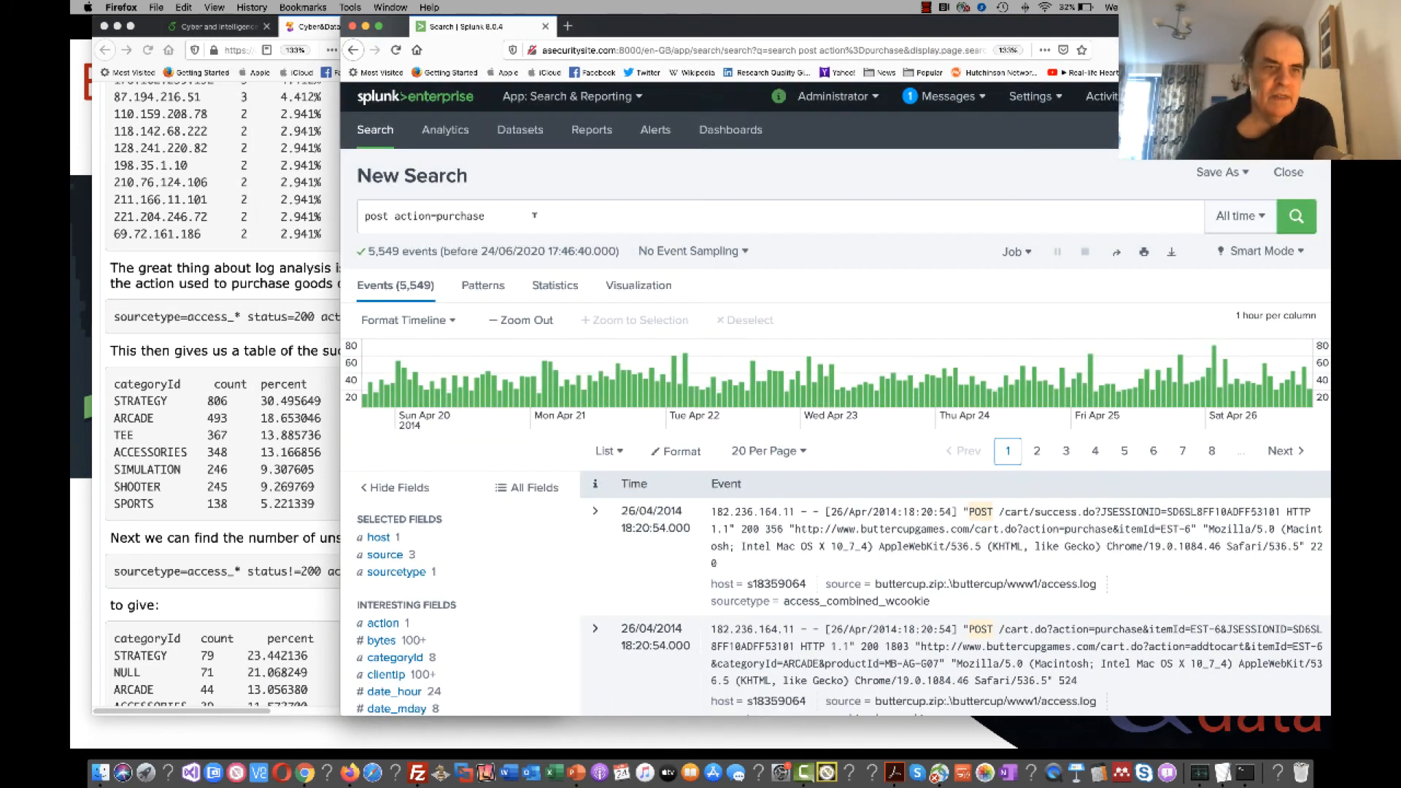
click(530, 207)
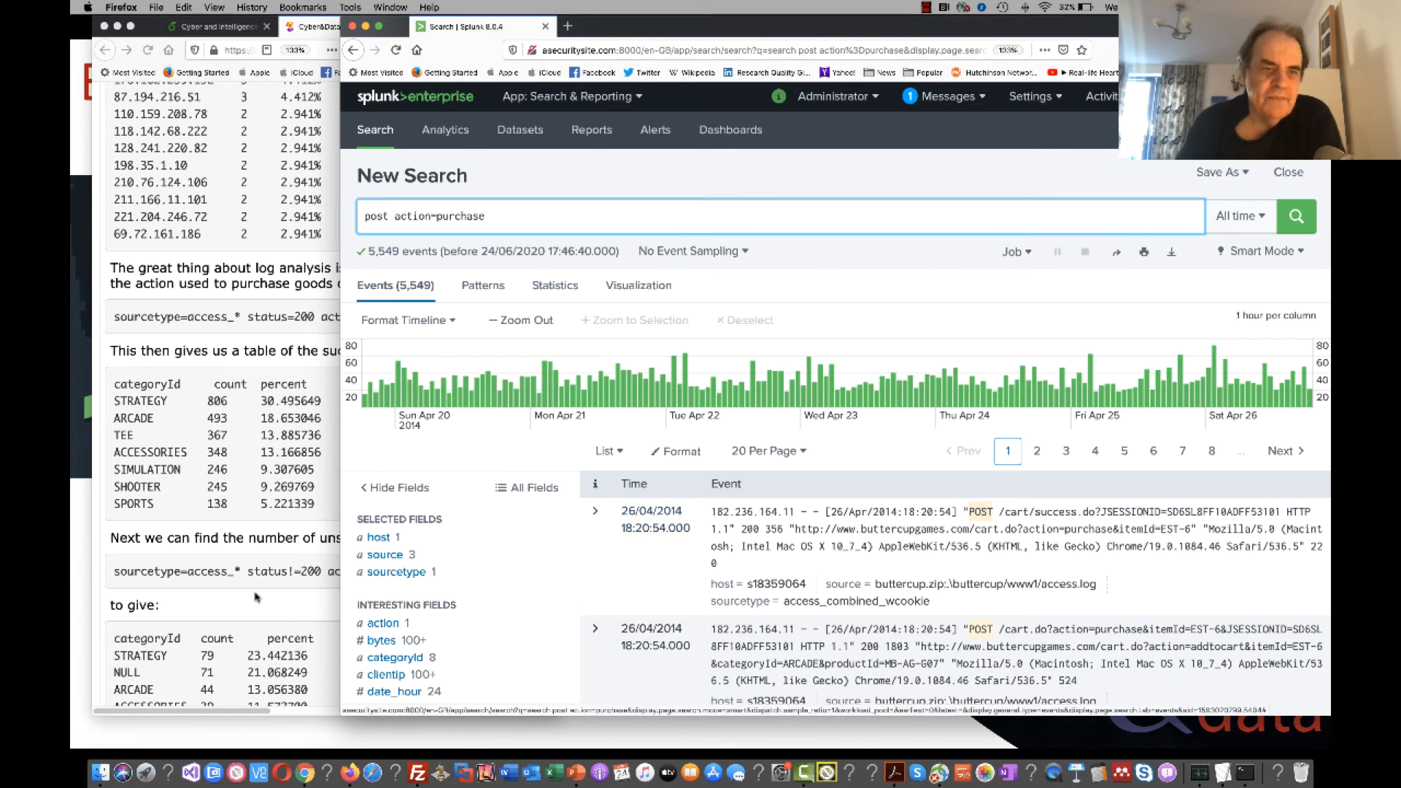
text(as)
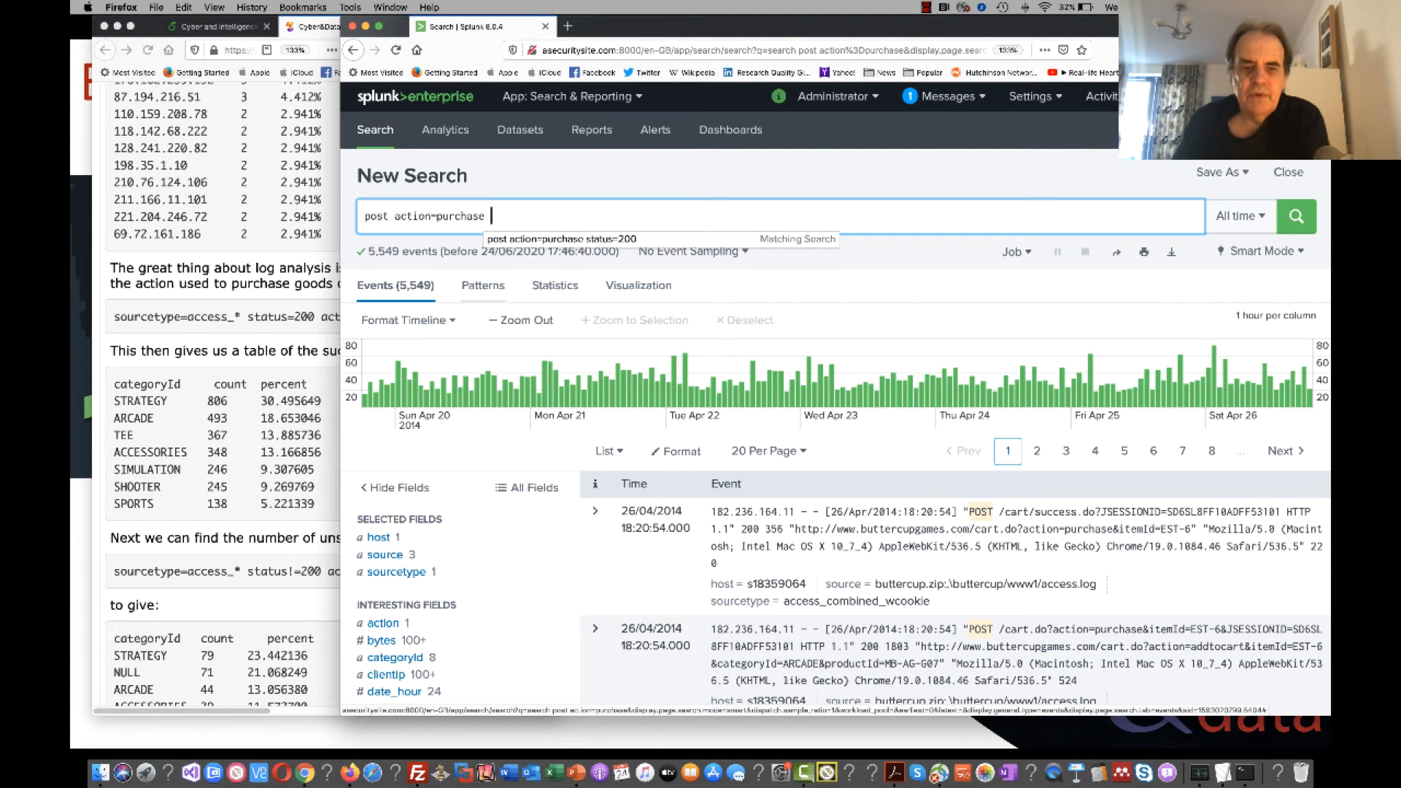
key(BackSpace)
key(BackSpace)
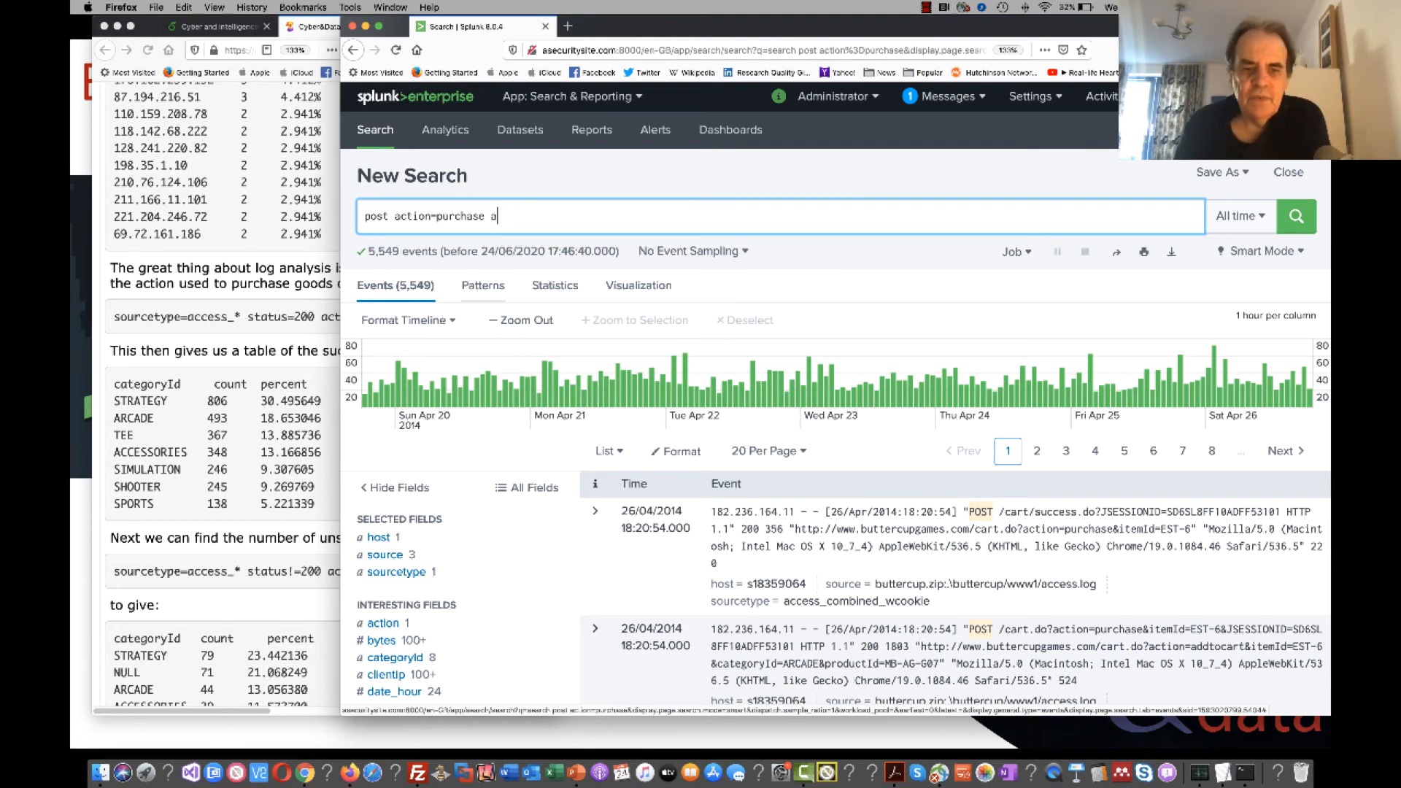
text(au)
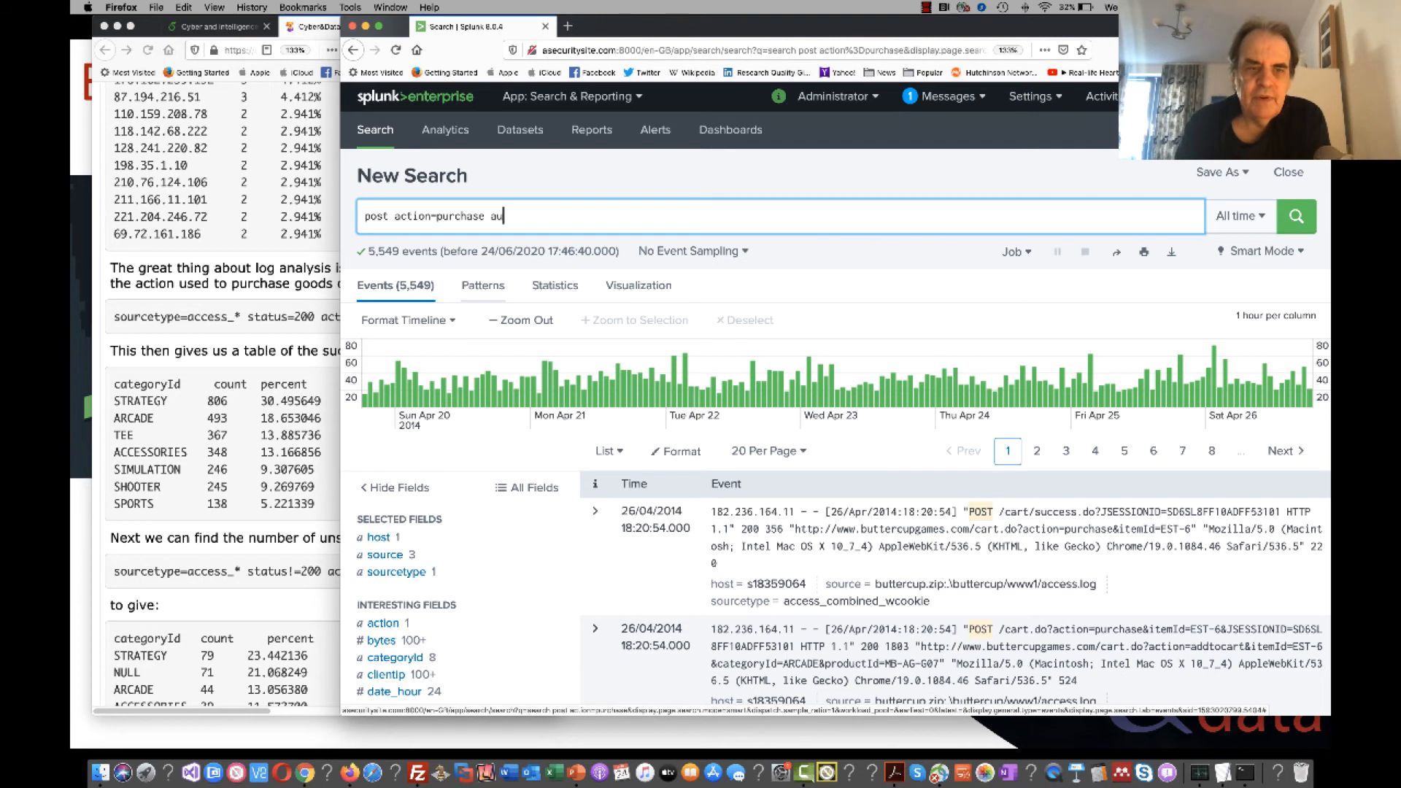
key(BackSpace)
key(BackSpace)
text(status=)
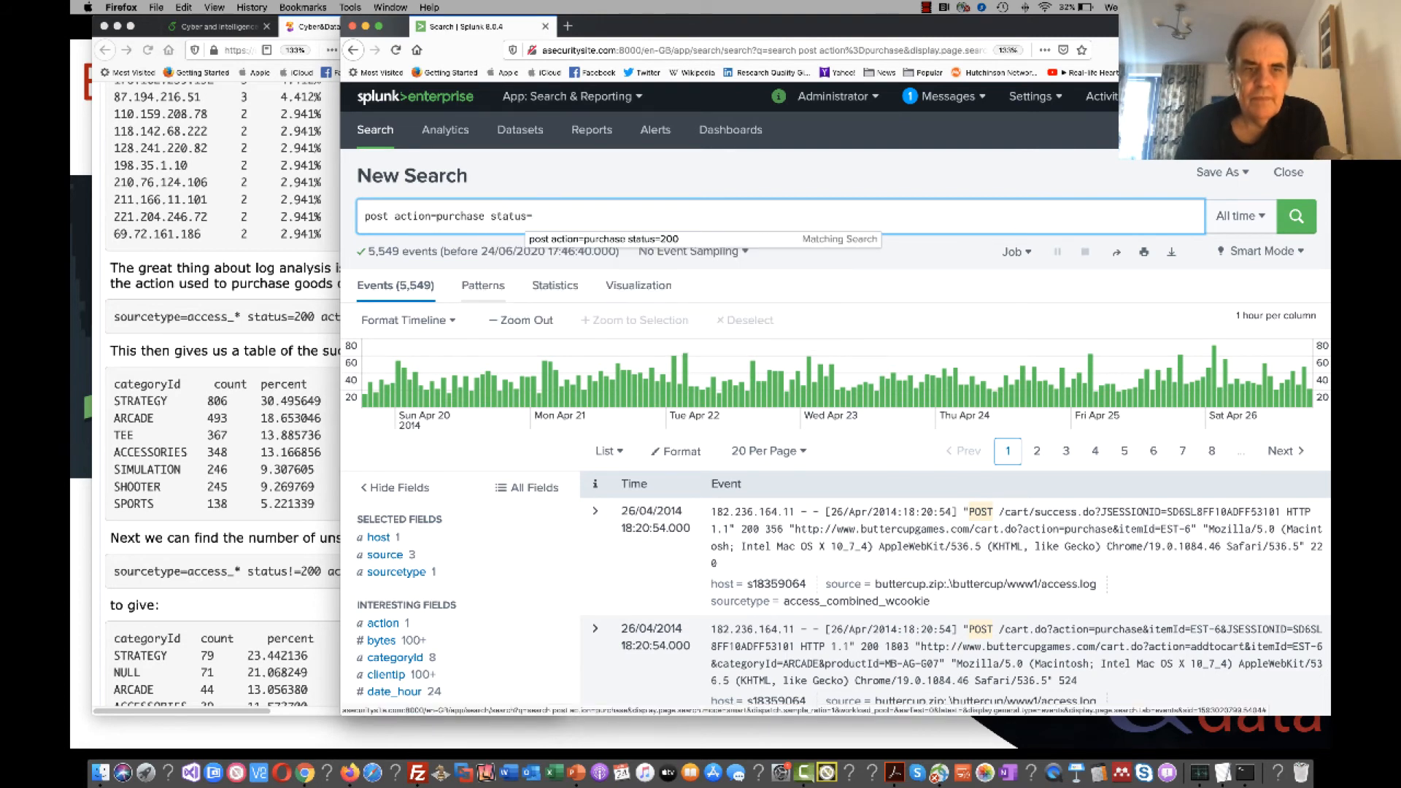
text(200)
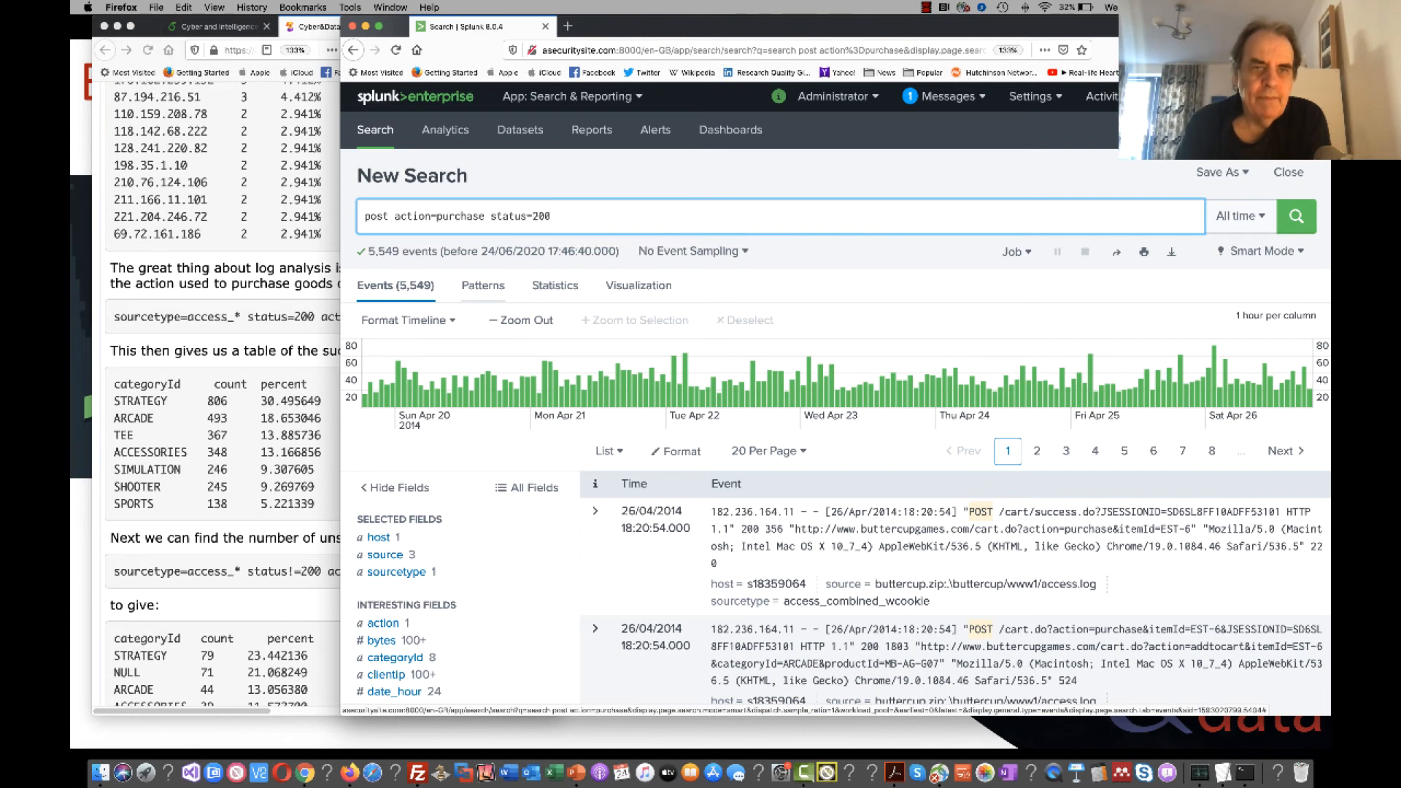
key(Return)
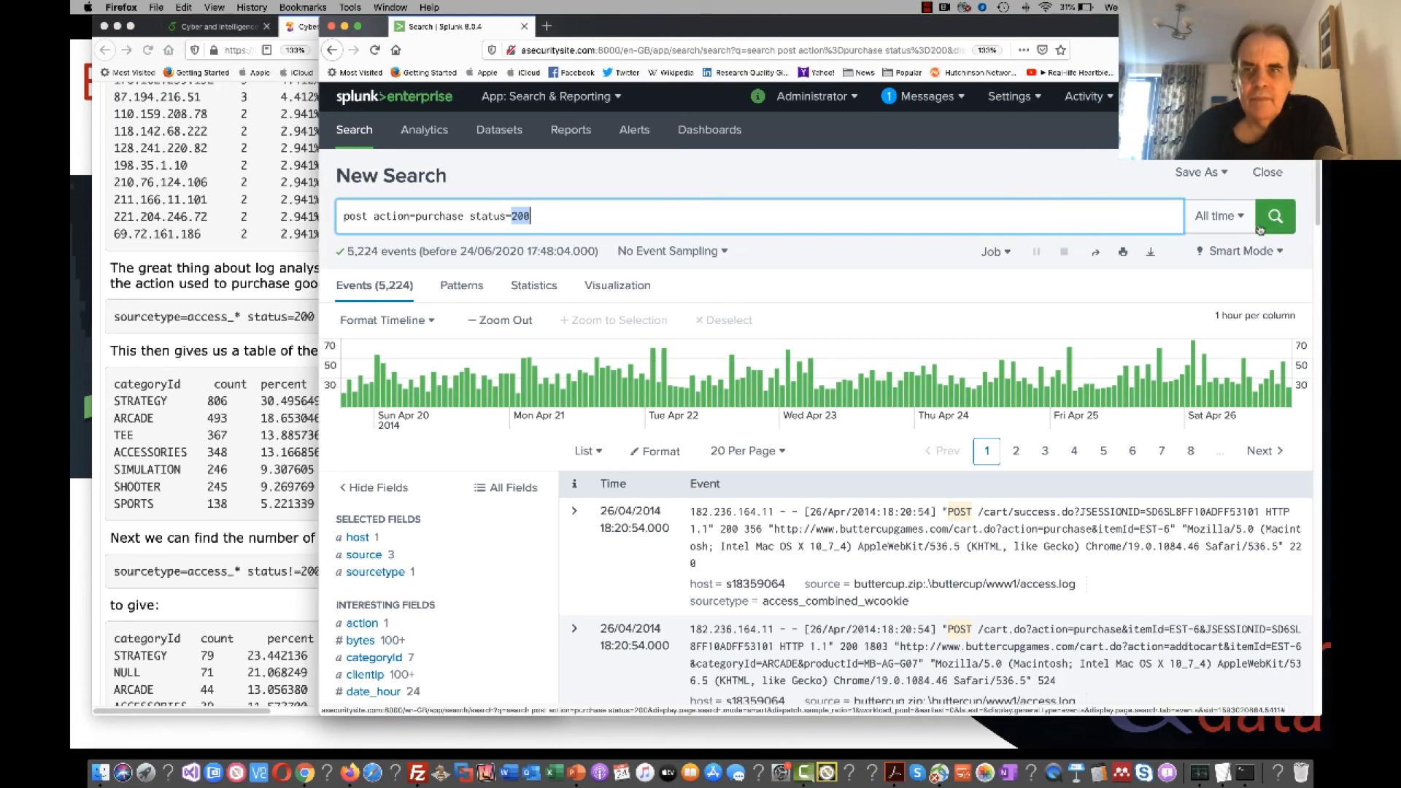
click(1264, 226)
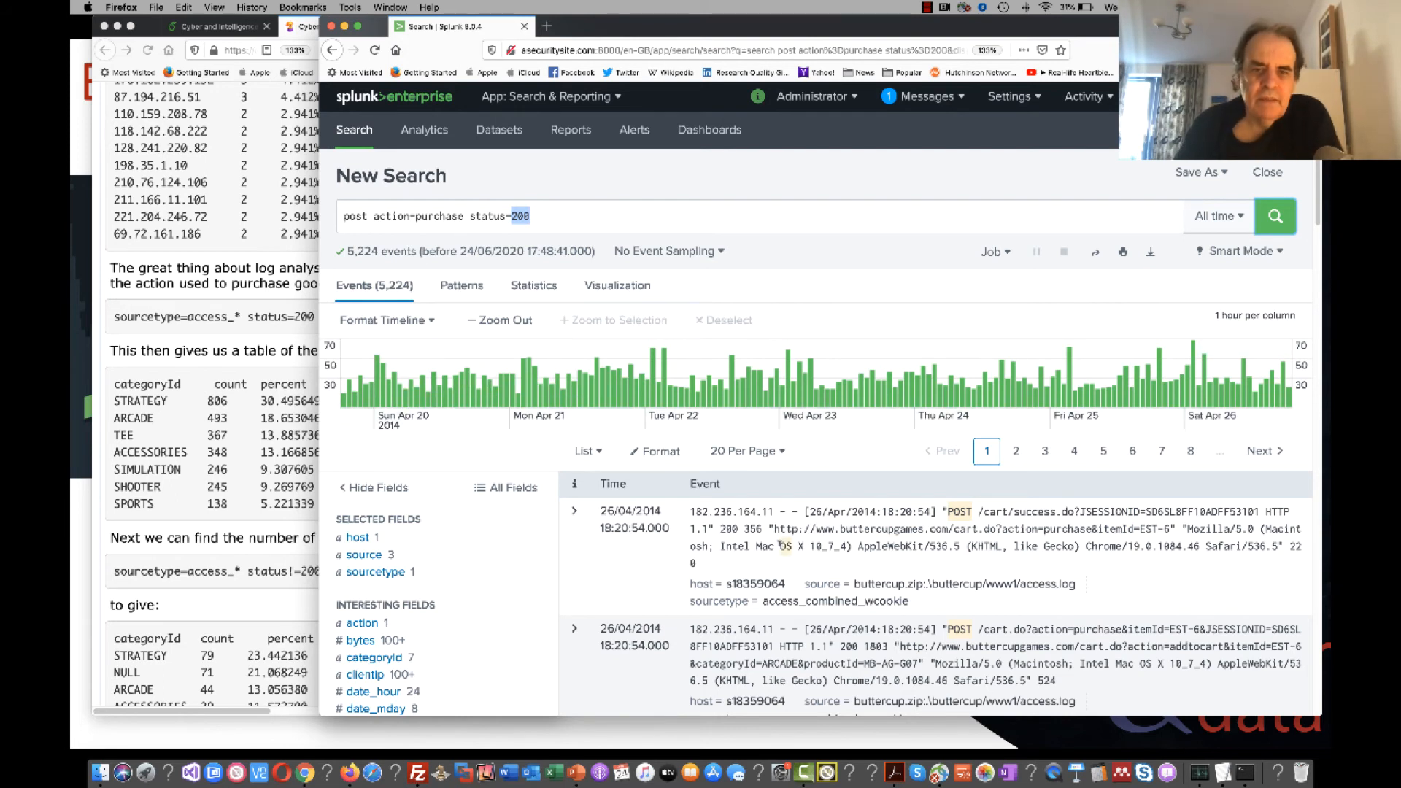
Expand the TEE category POST event and compare the categoryId counts of the status=200 purchases with the tutorial's table.
scroll(784, 546, down, 10)
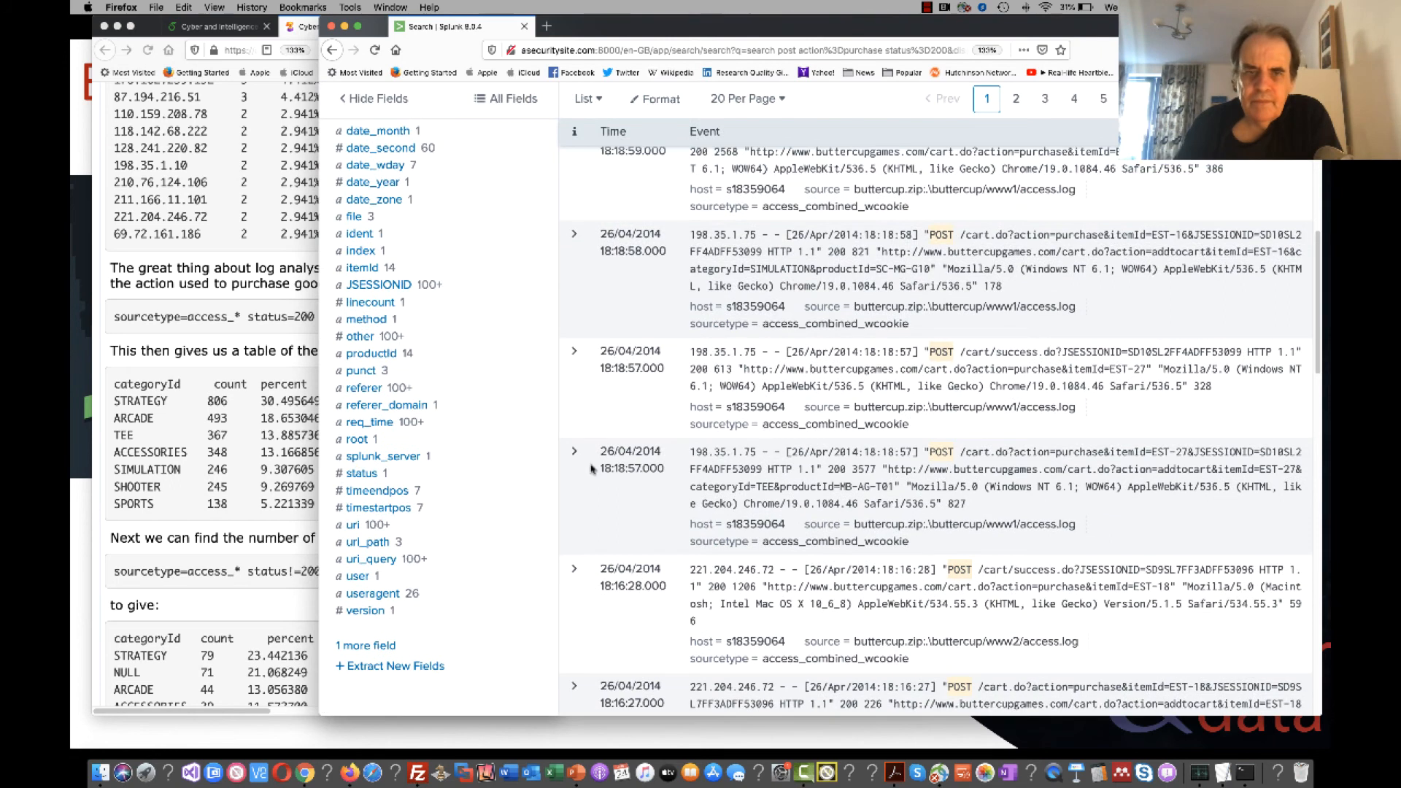
click(574, 458)
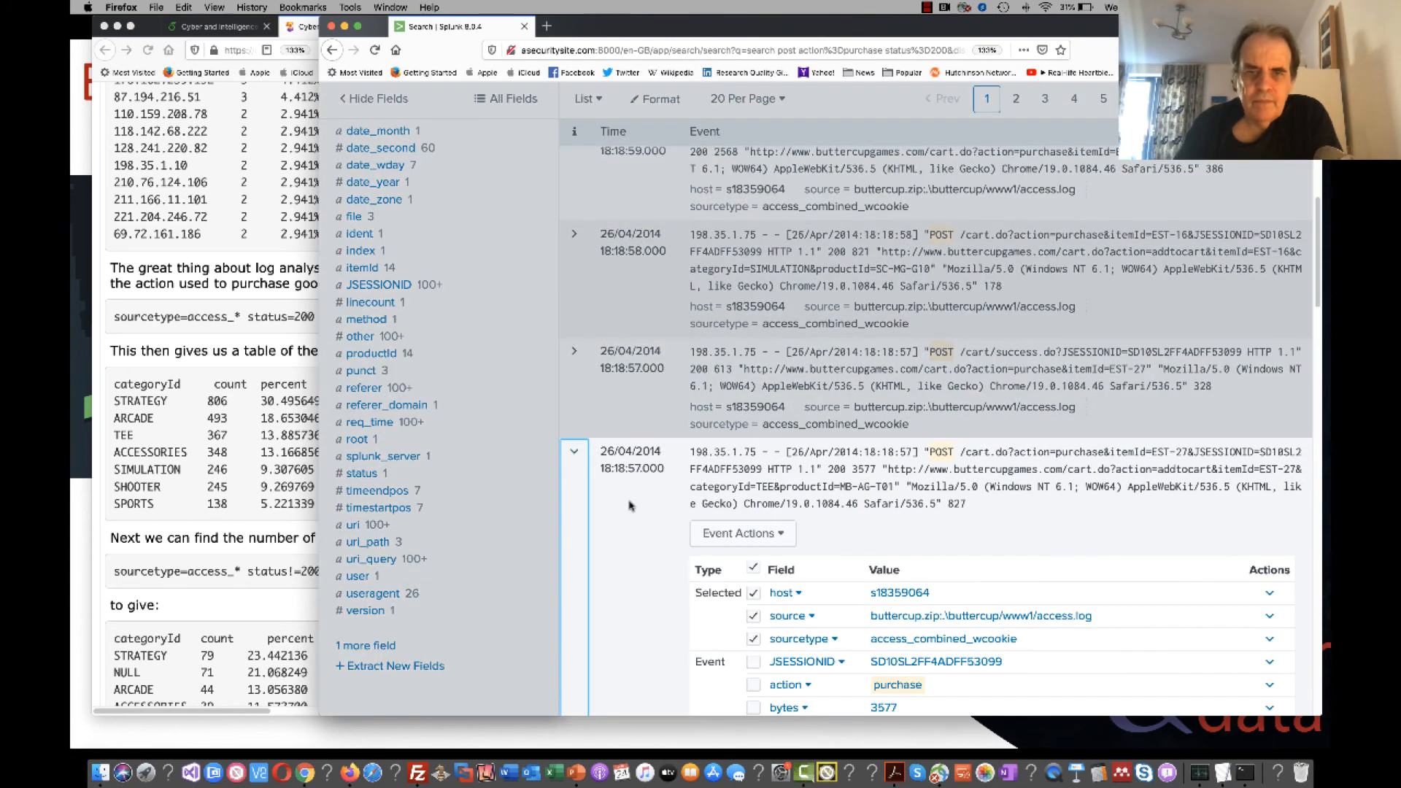
scroll(891, 635, down, 5)
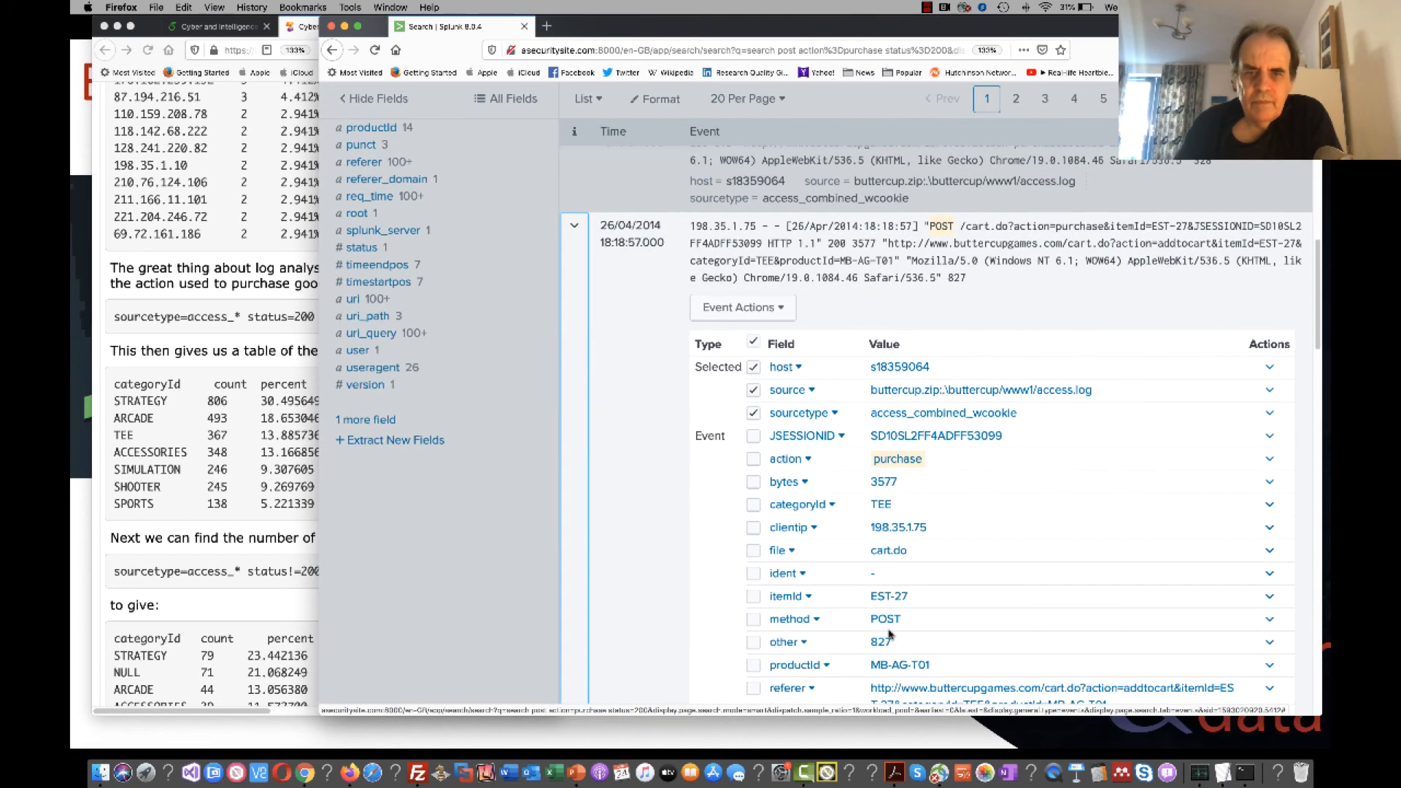
click(822, 505)
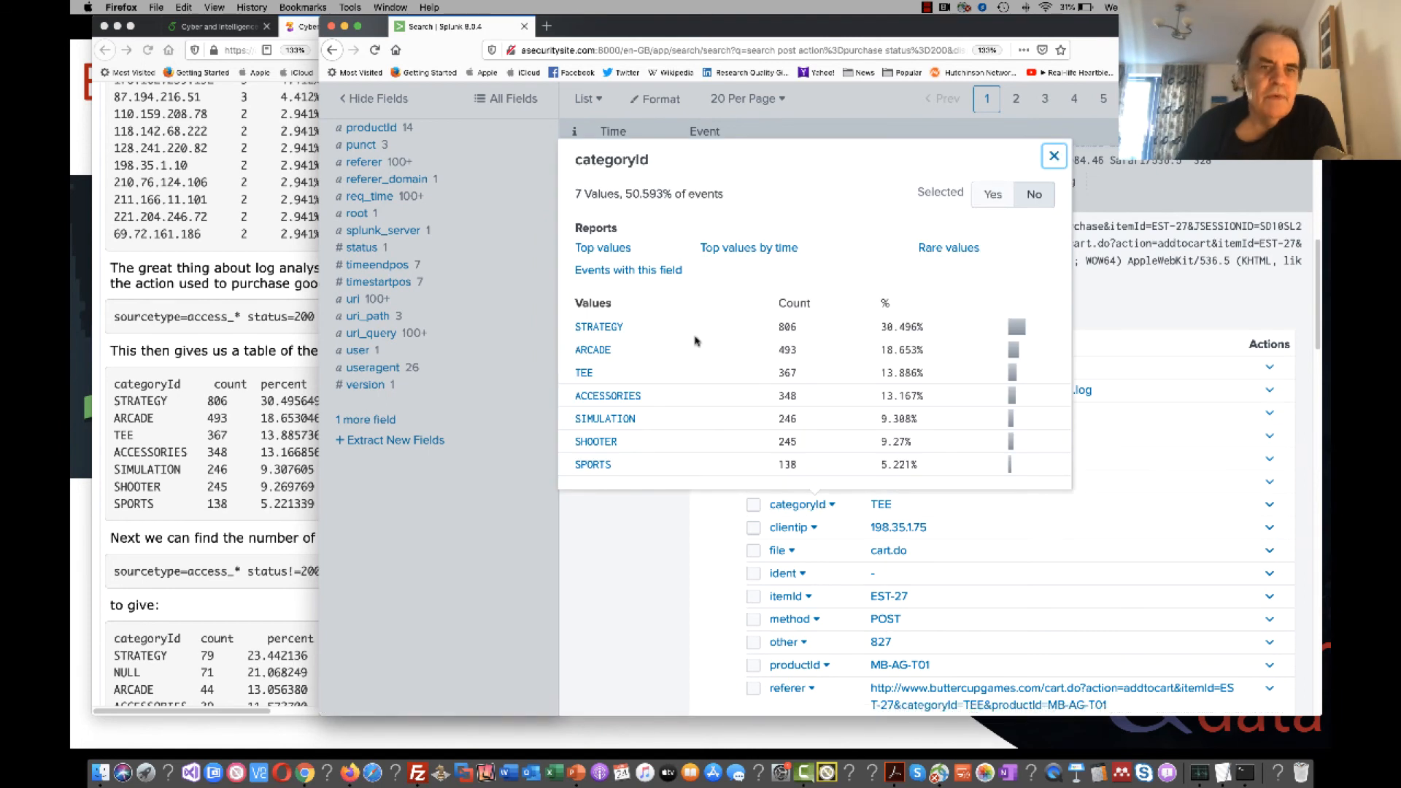
drag(801, 329, 764, 357)
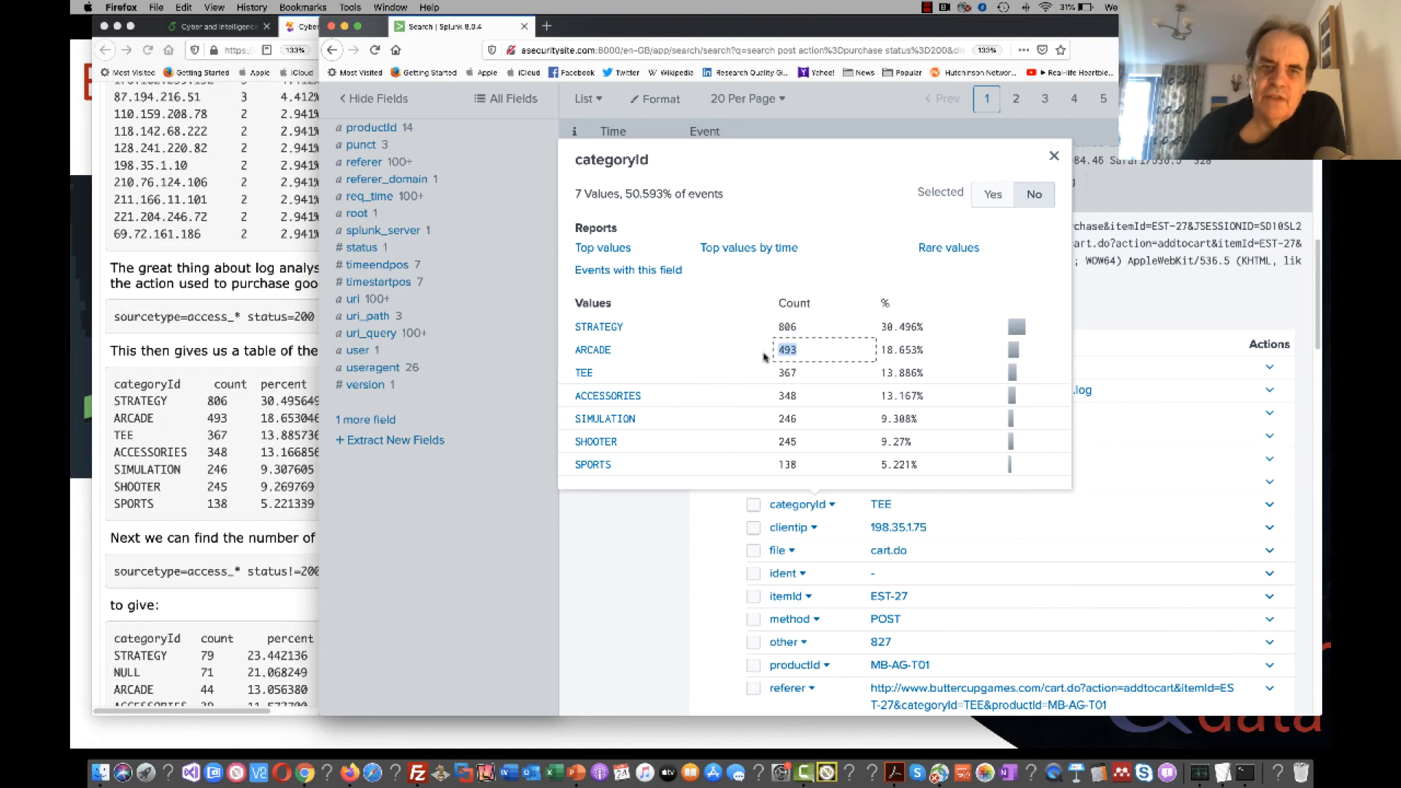
click(1054, 156)
Change the purchase search to post action=purchase status!=200 and run it.
scroll(586, 421, up, 3)
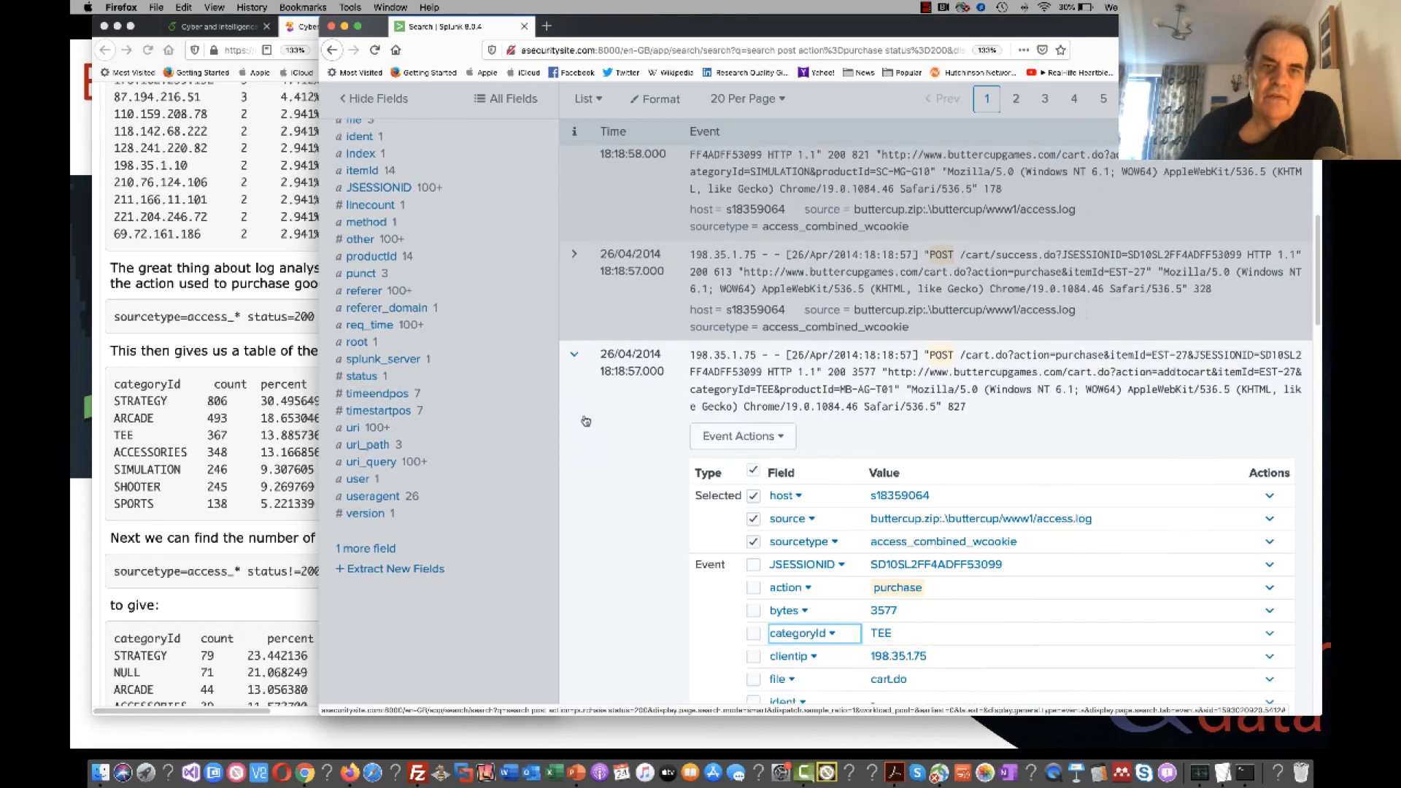
scroll(586, 421, up, 10)
scroll(483, 289, down, 10)
scroll(482, 299, up, 10)
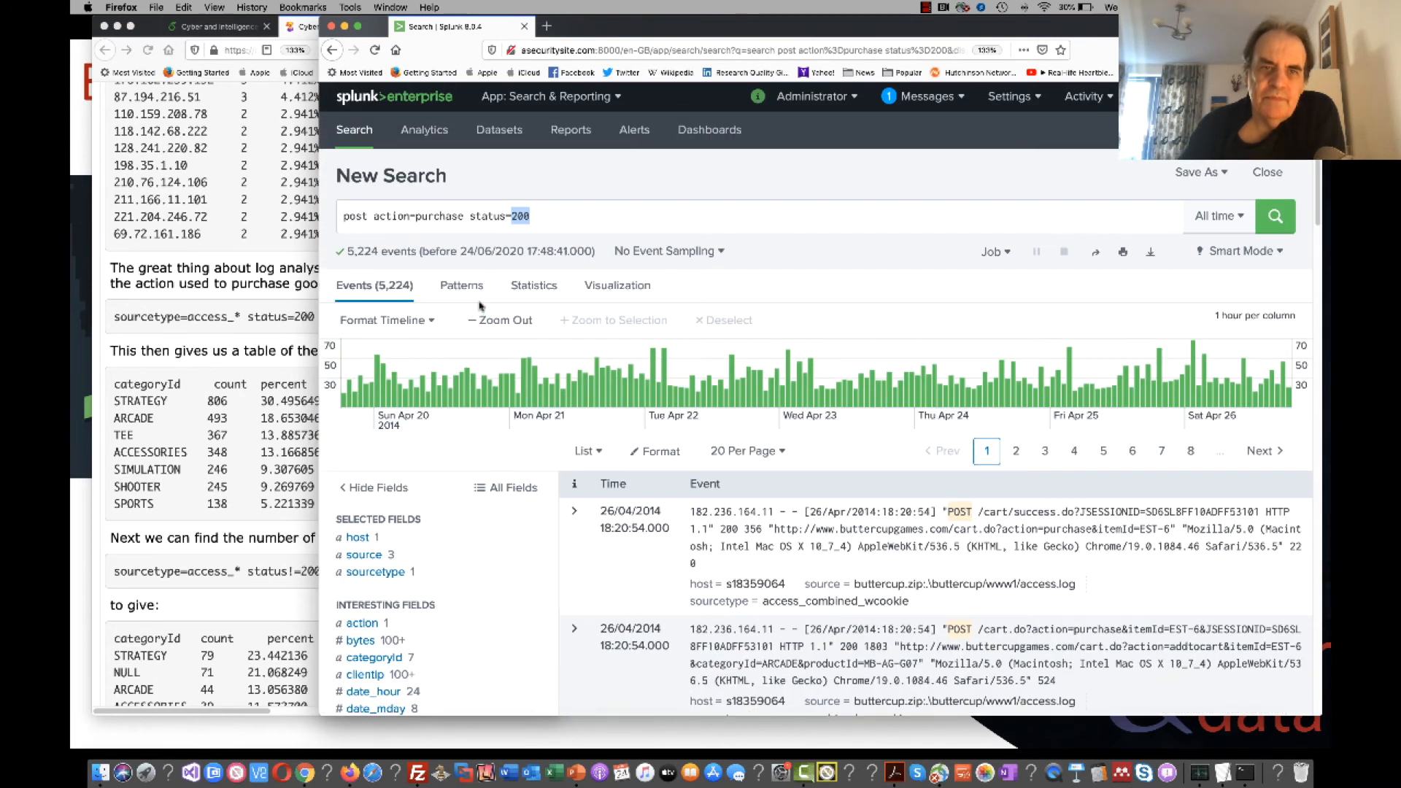
click(513, 216)
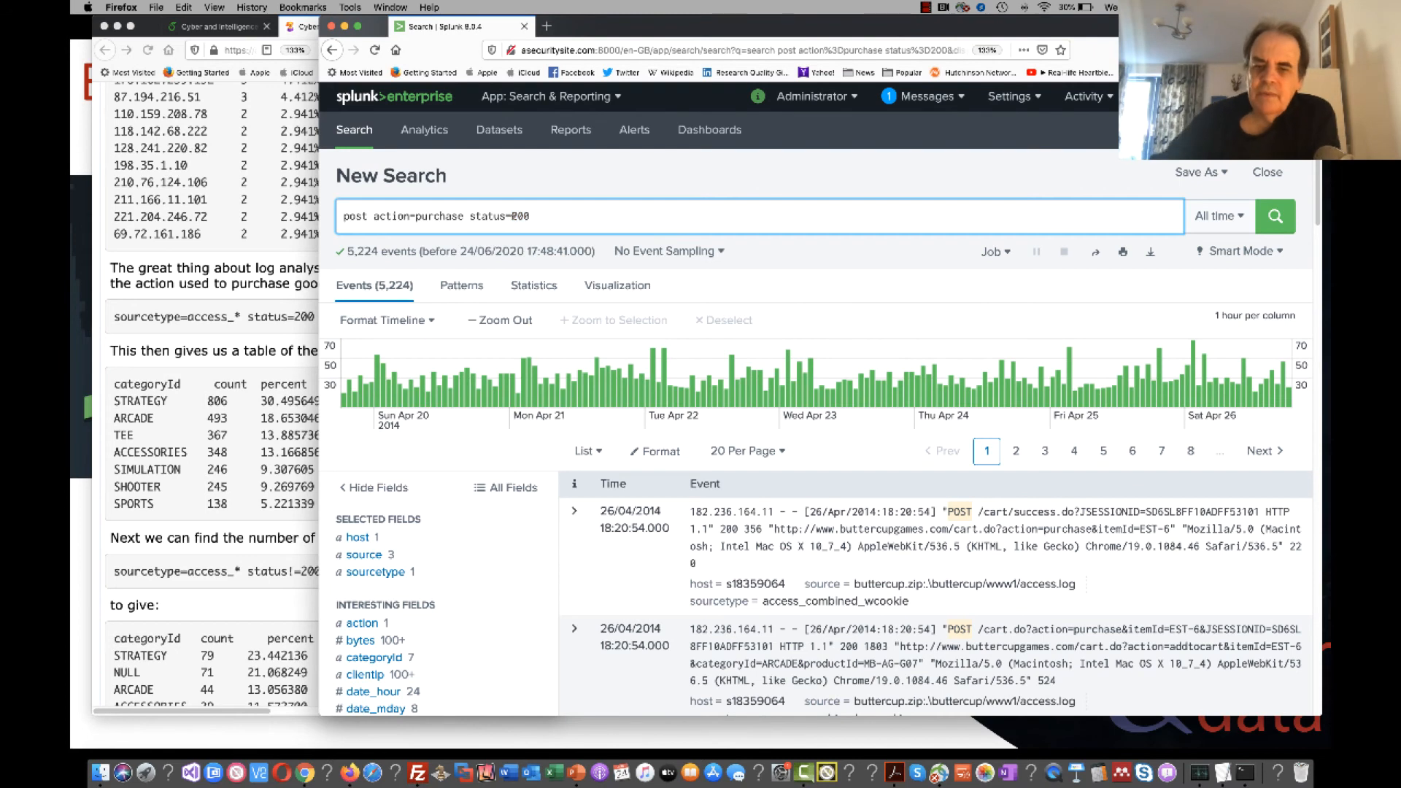
key(BackSpace)
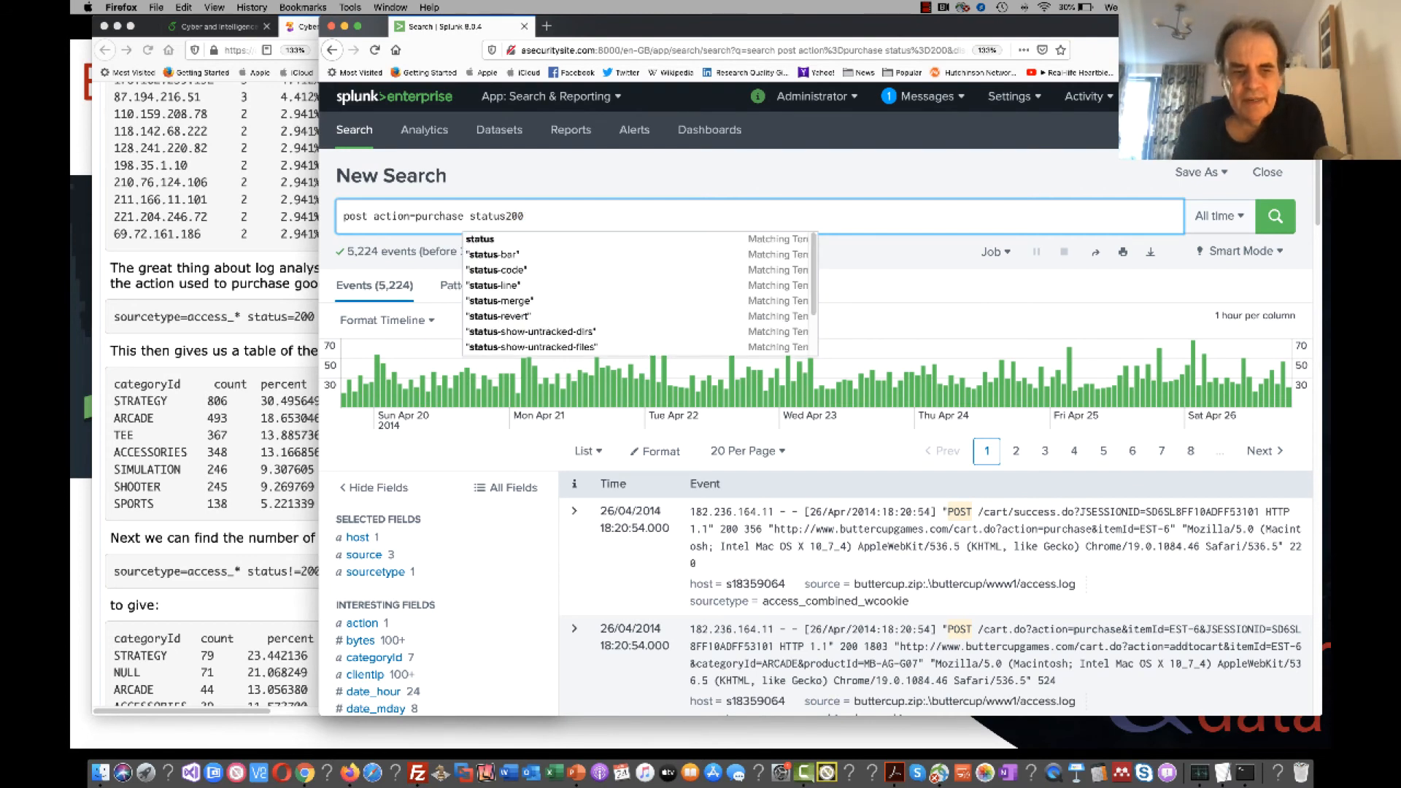
text(=)
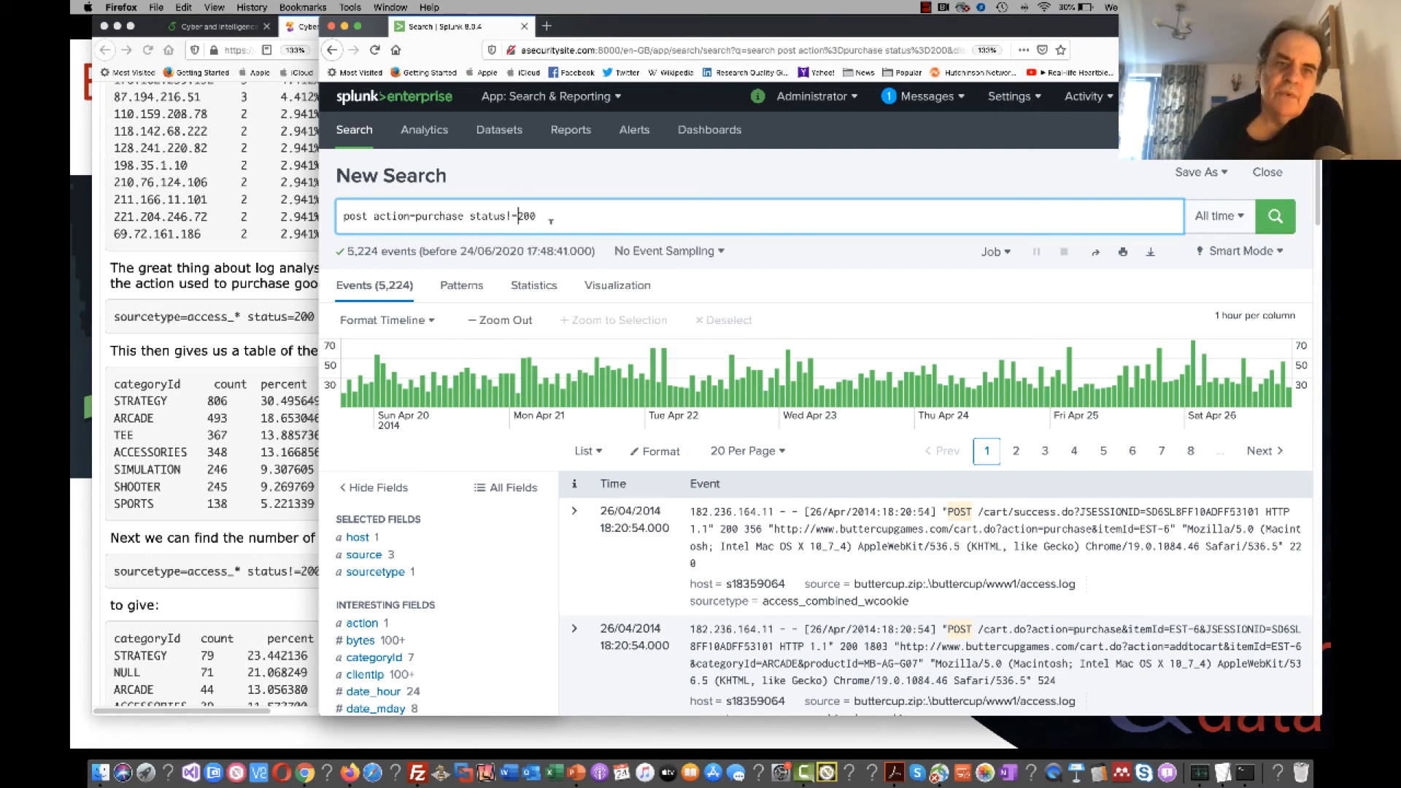
key(Return)
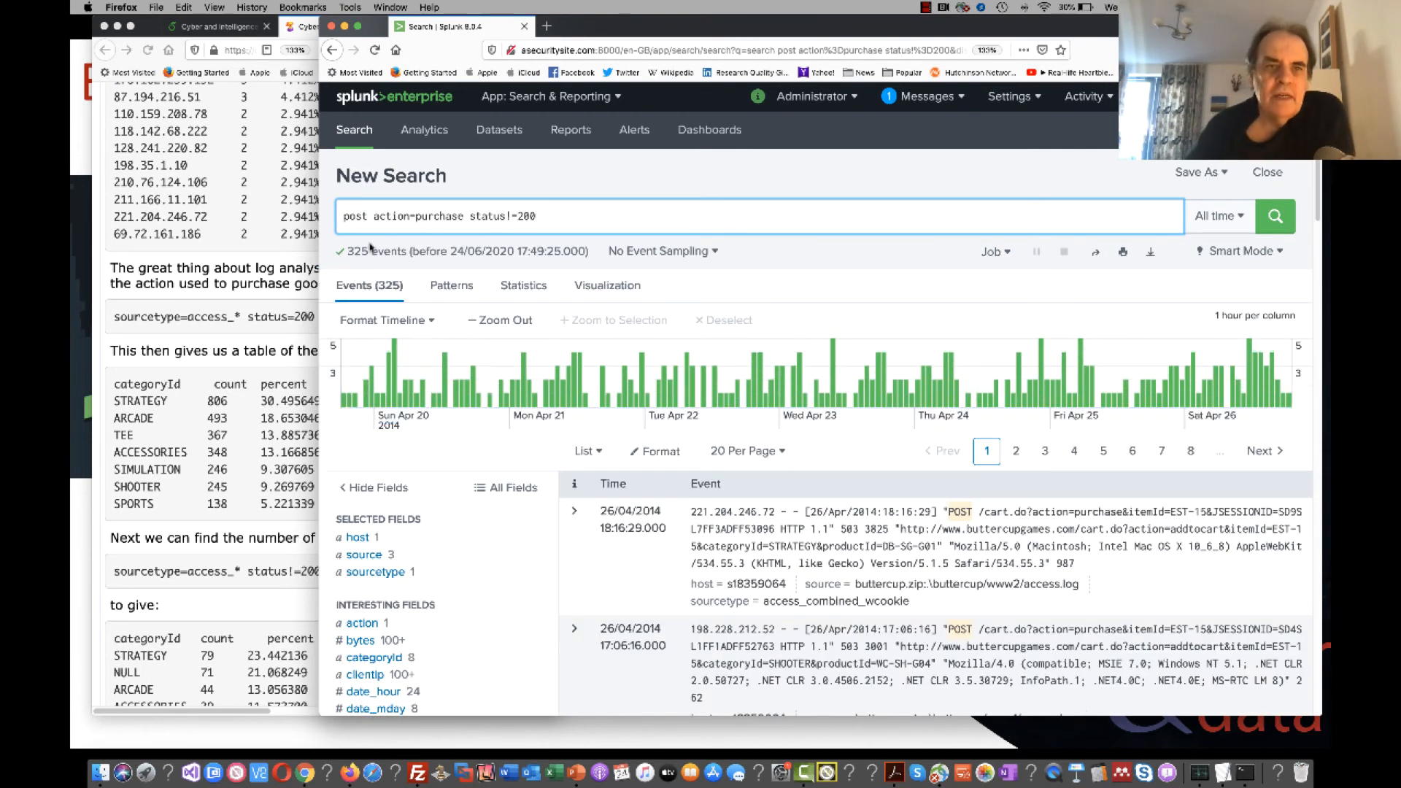
Examine the event count and the HTTP status codes in the first two unsuccessful POST purchase events.
click(368, 249)
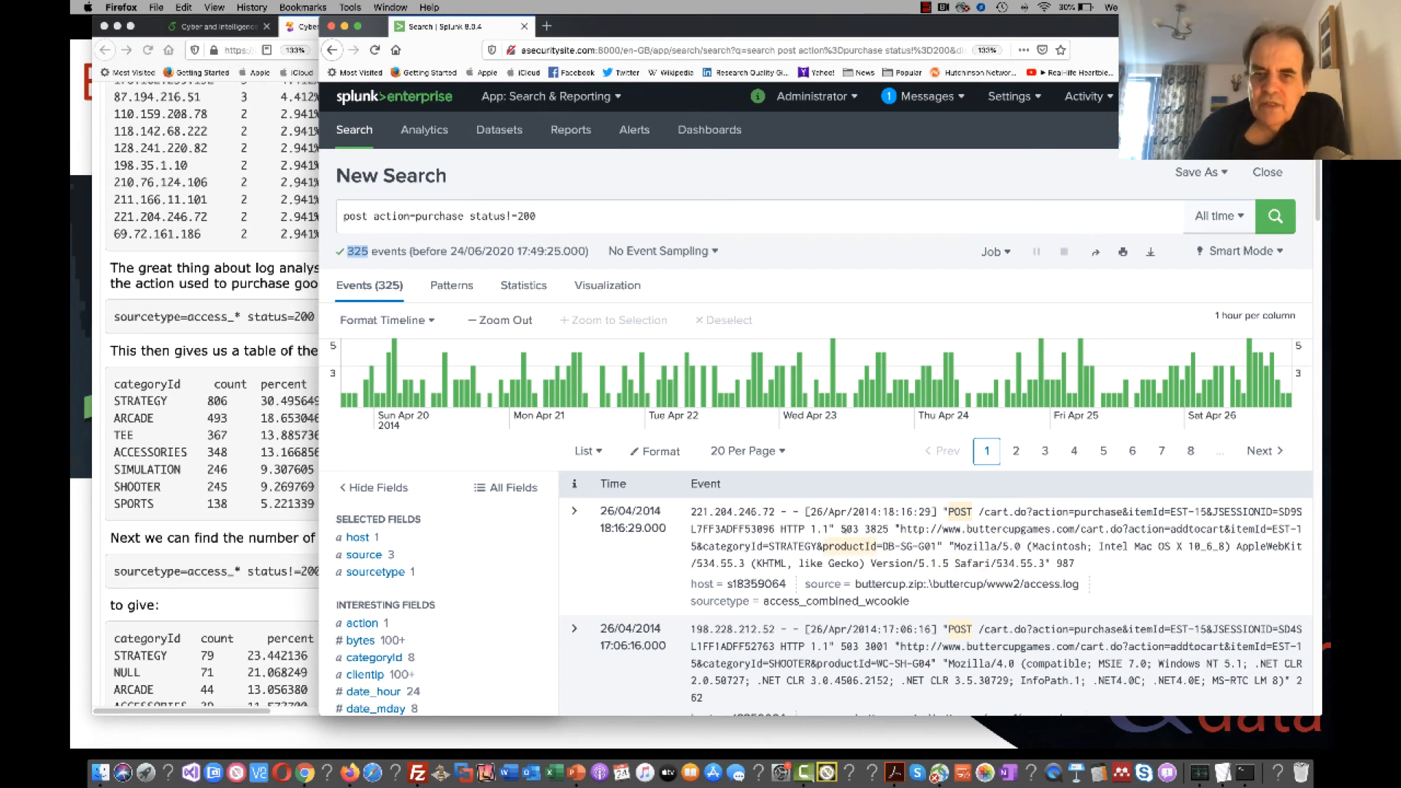
click(843, 527)
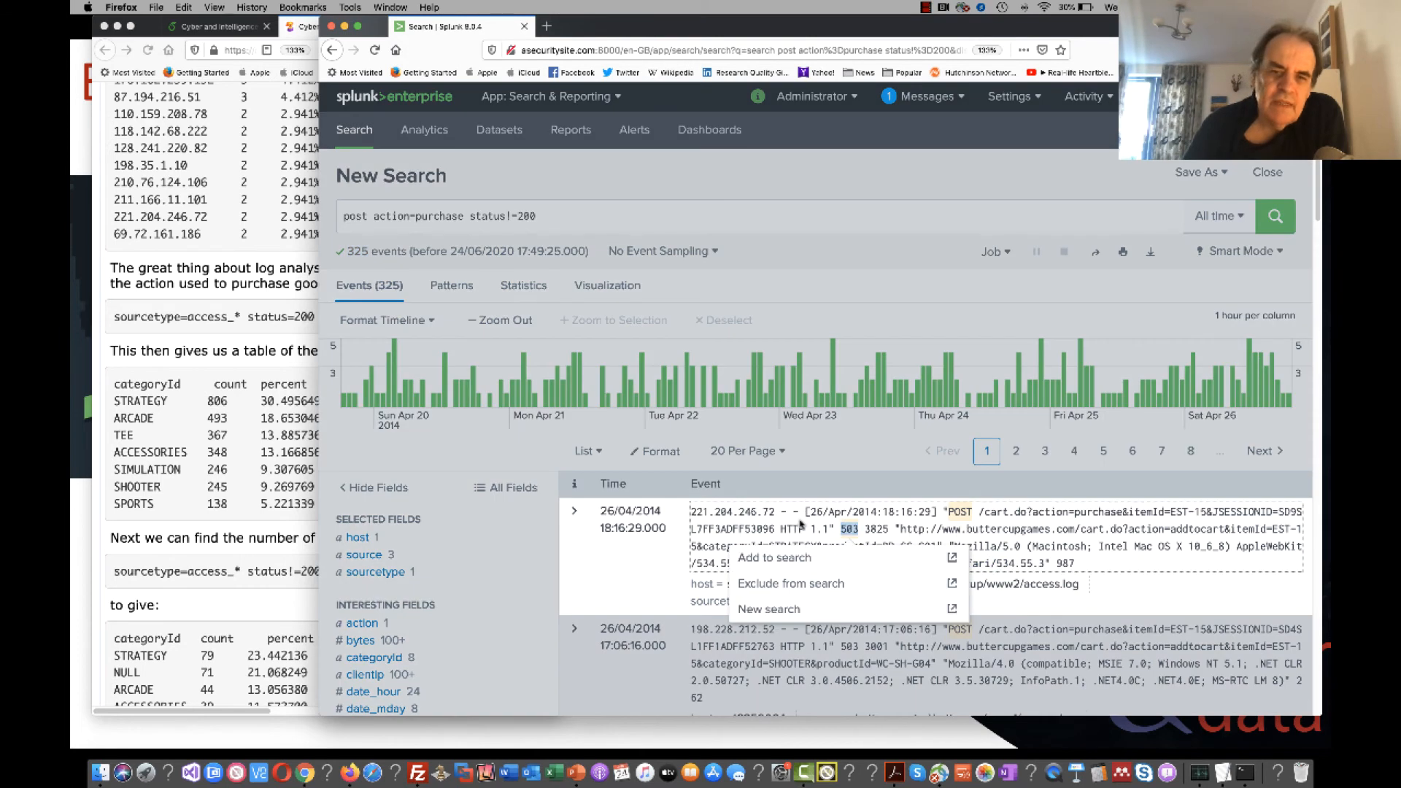
click(802, 524)
click(910, 642)
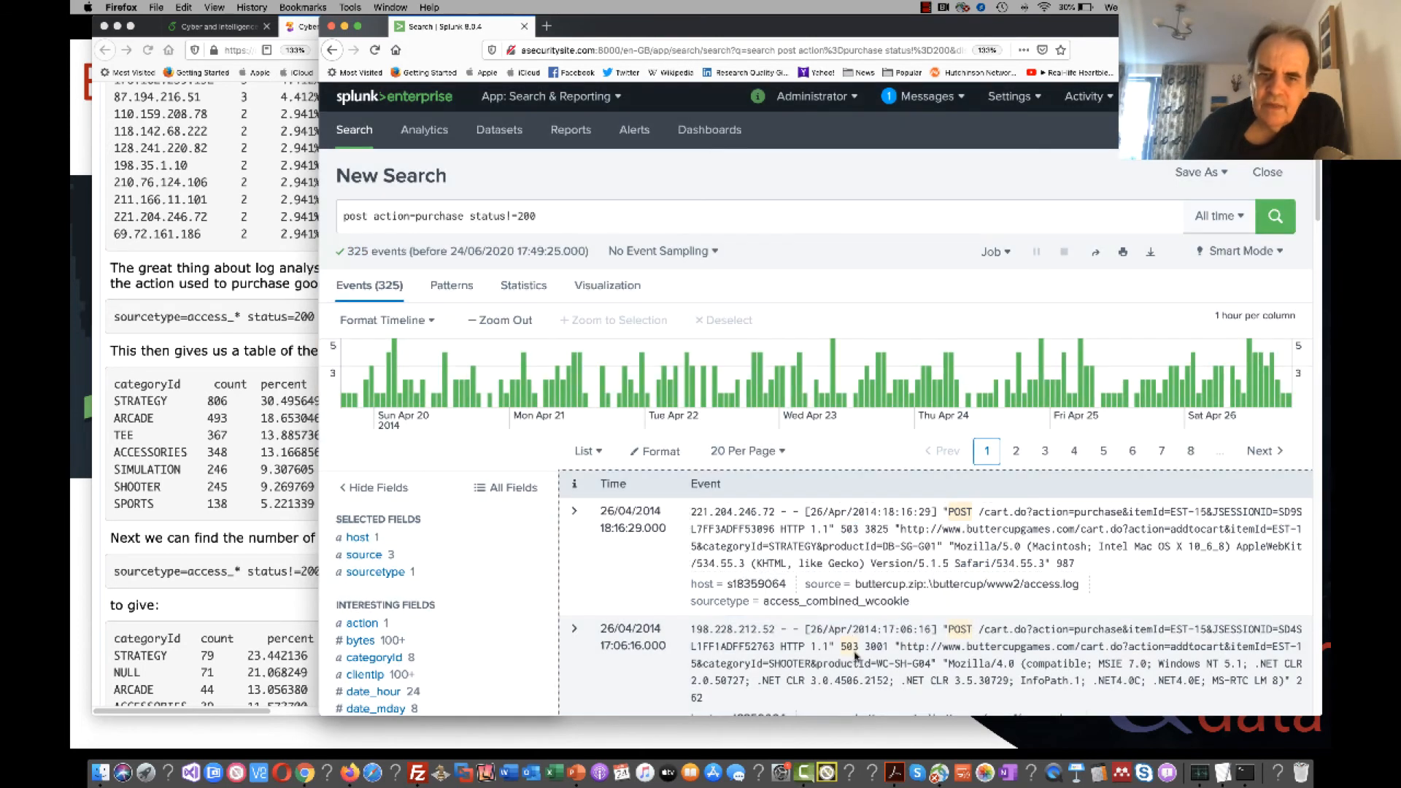
click(855, 647)
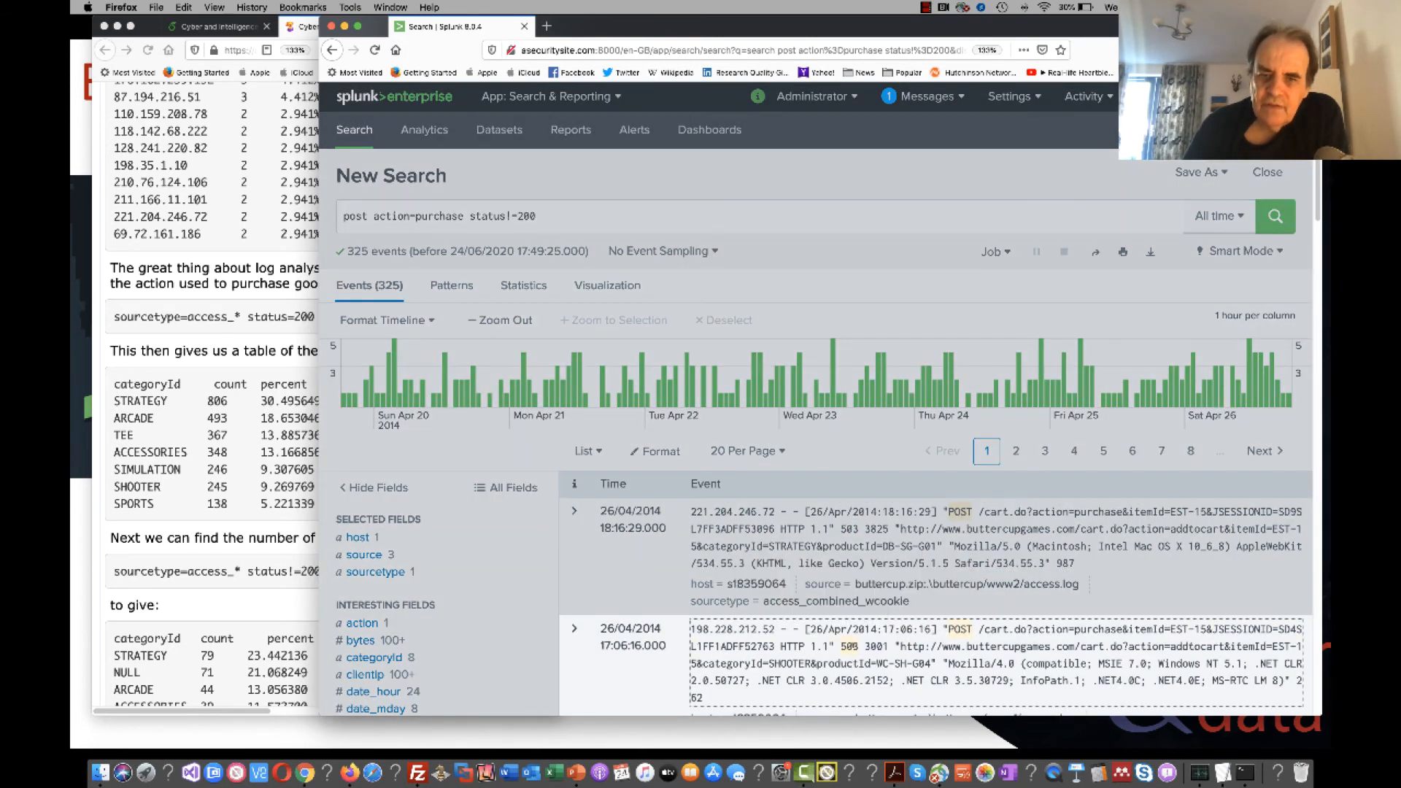
Expand the first unsuccessful POST event and examine its status value breakdown, highlighting the count for code 503.
click(573, 513)
click(574, 510)
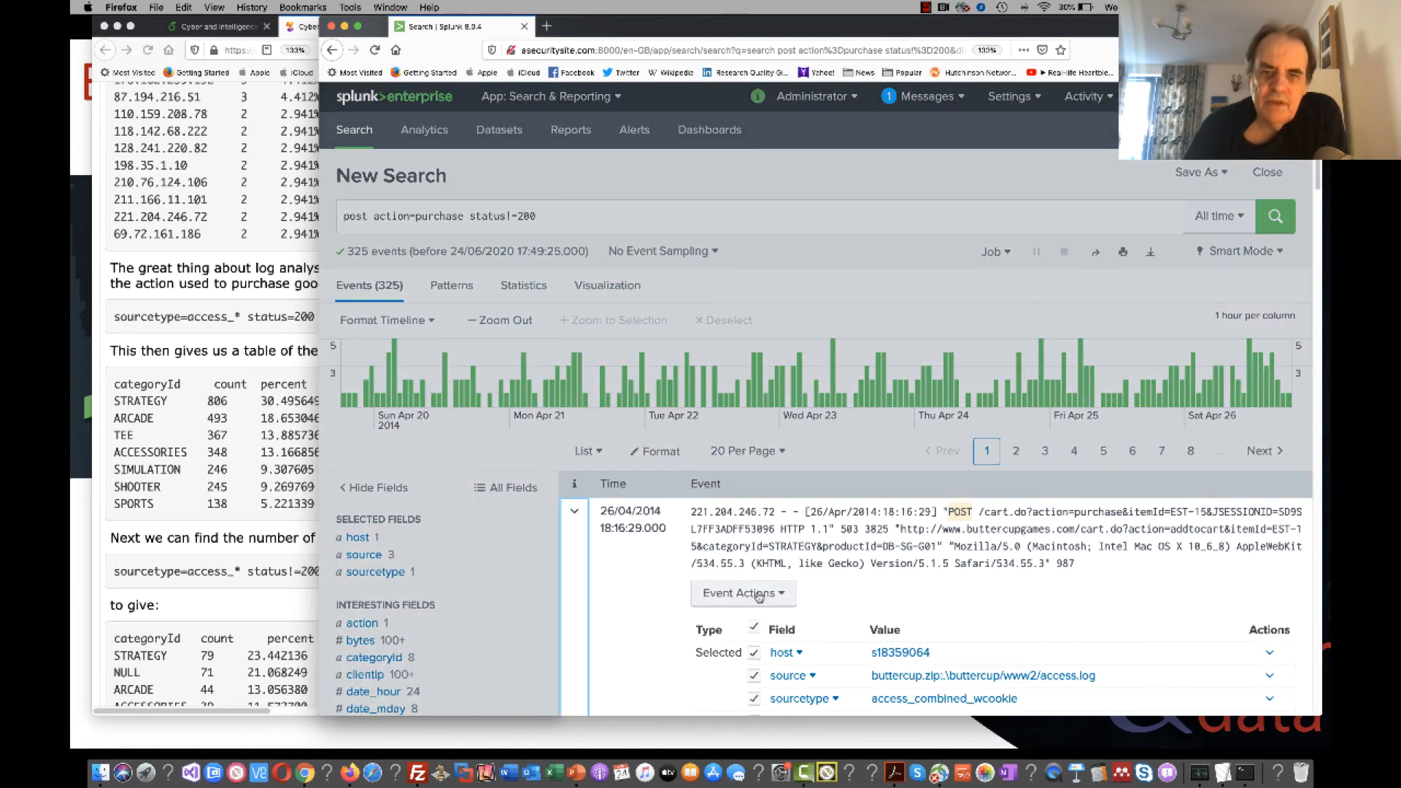
scroll(763, 593, down, 5)
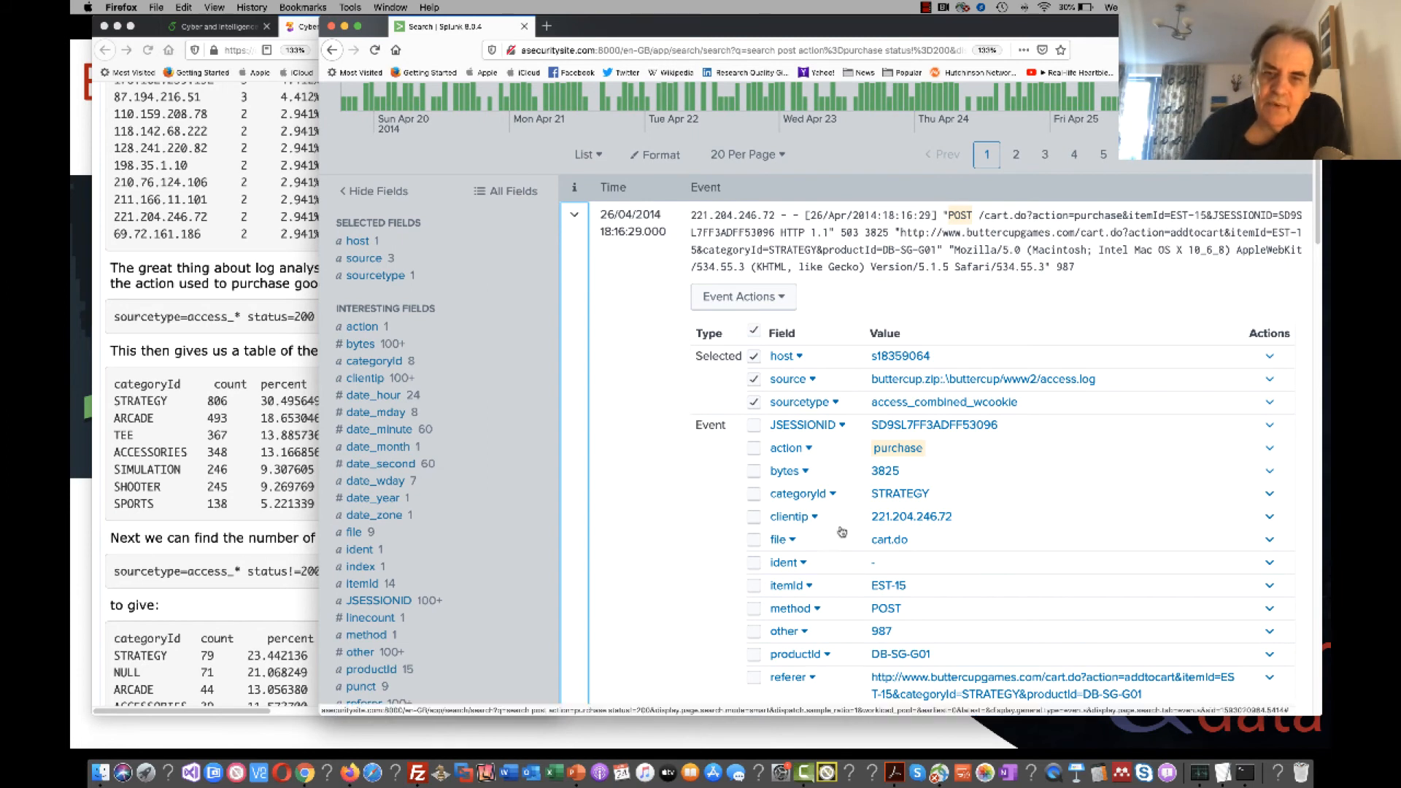
scroll(823, 487, down, 3)
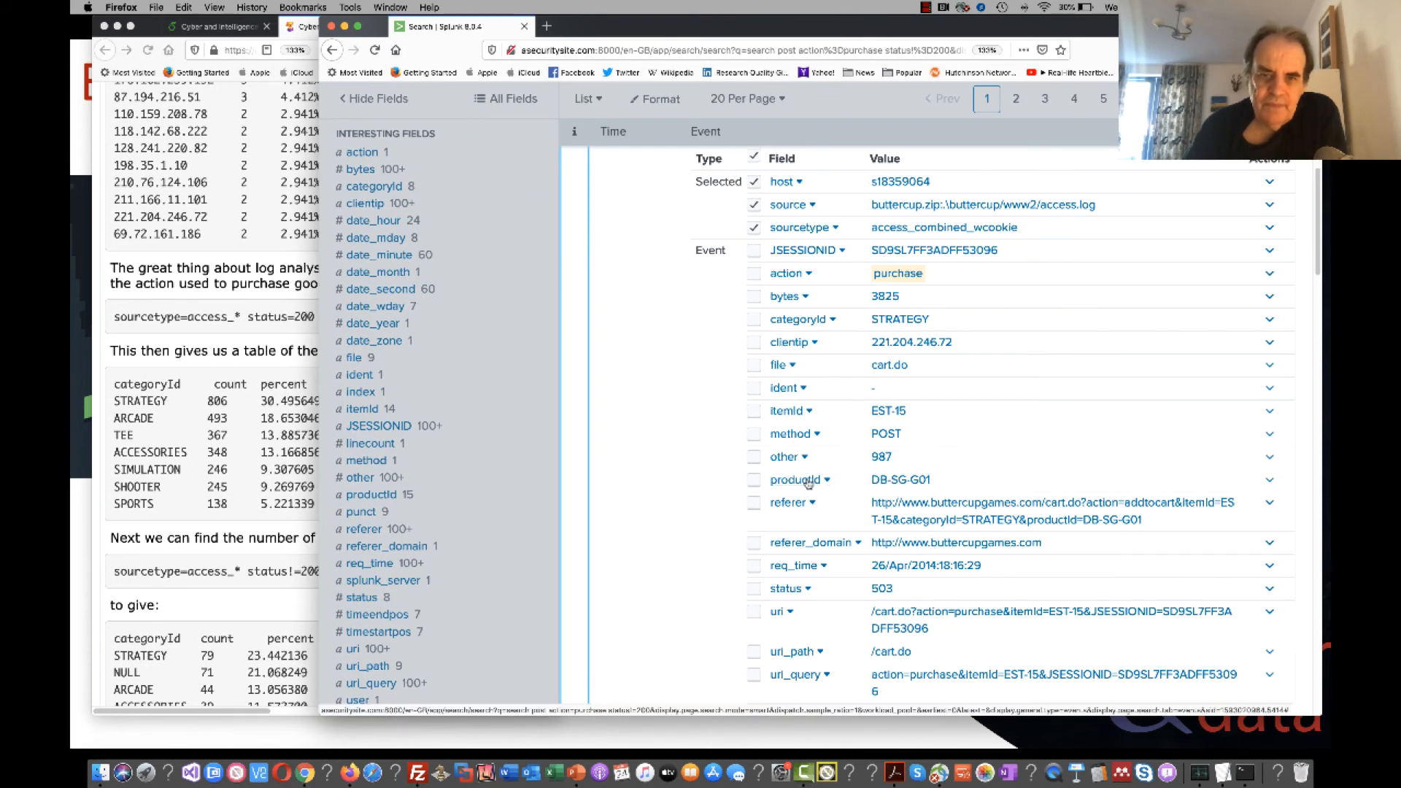
click(807, 591)
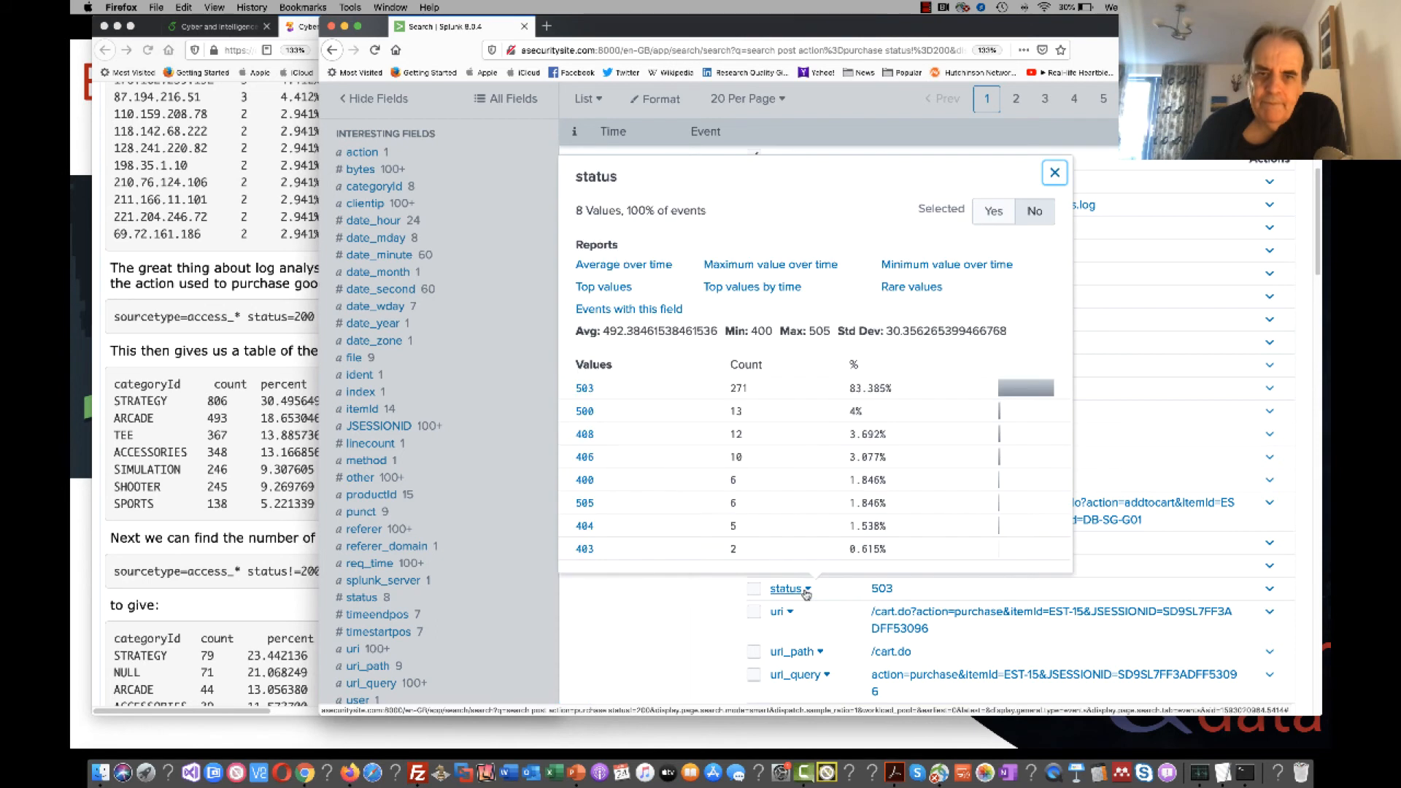
drag(753, 394, 701, 394)
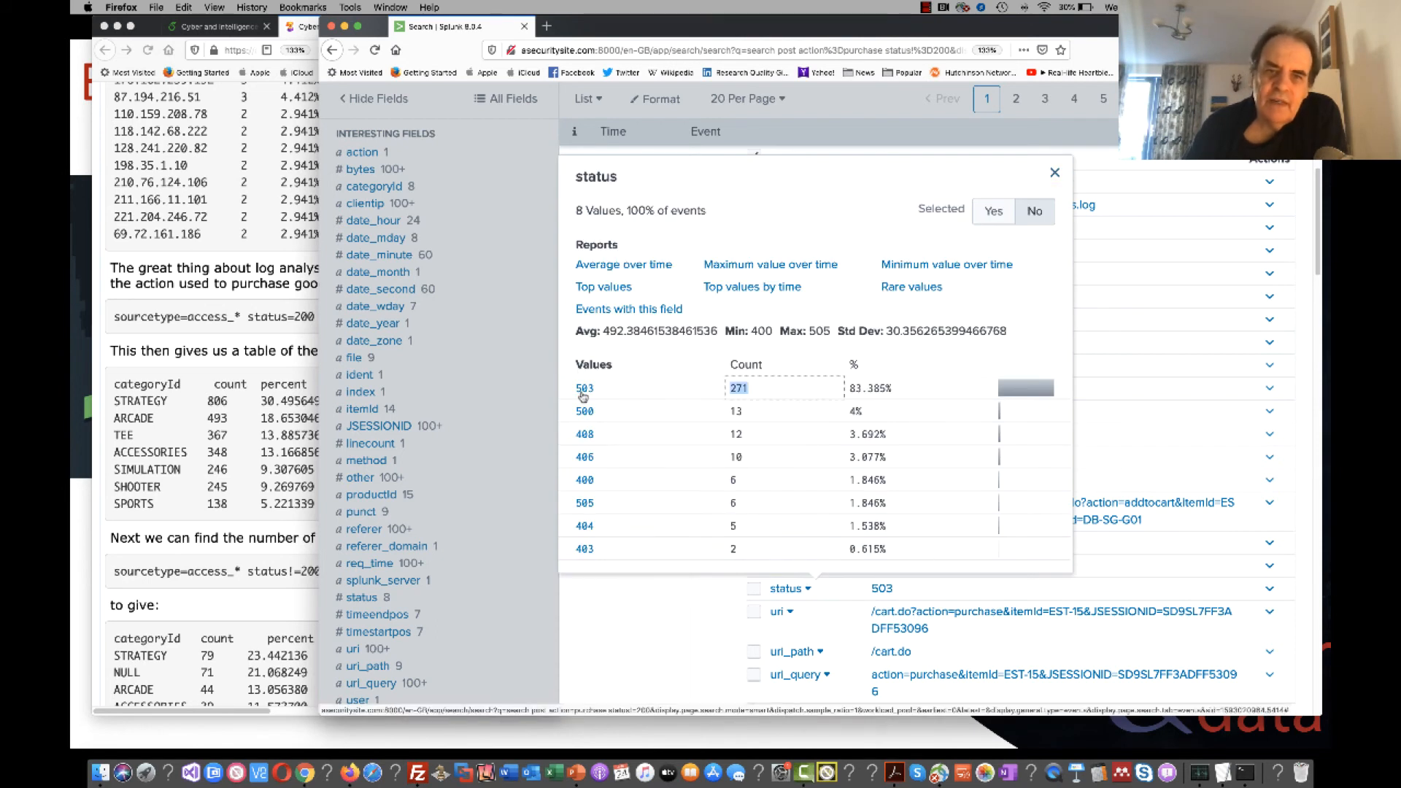
click(1055, 173)
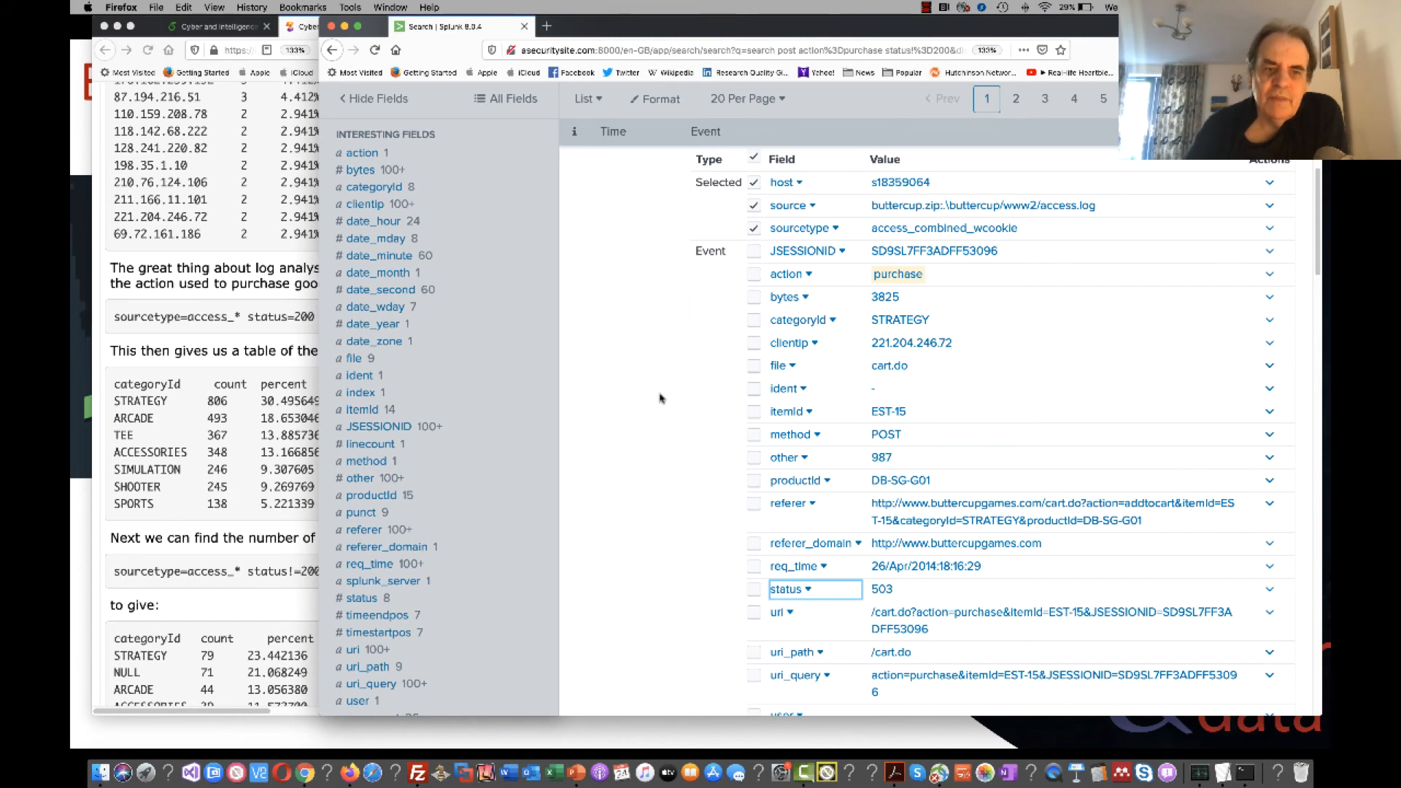
Highlight the action=purchase and status!=200 terms in the query and bring up the tutorial's matching category table.
scroll(659, 393, up, 6)
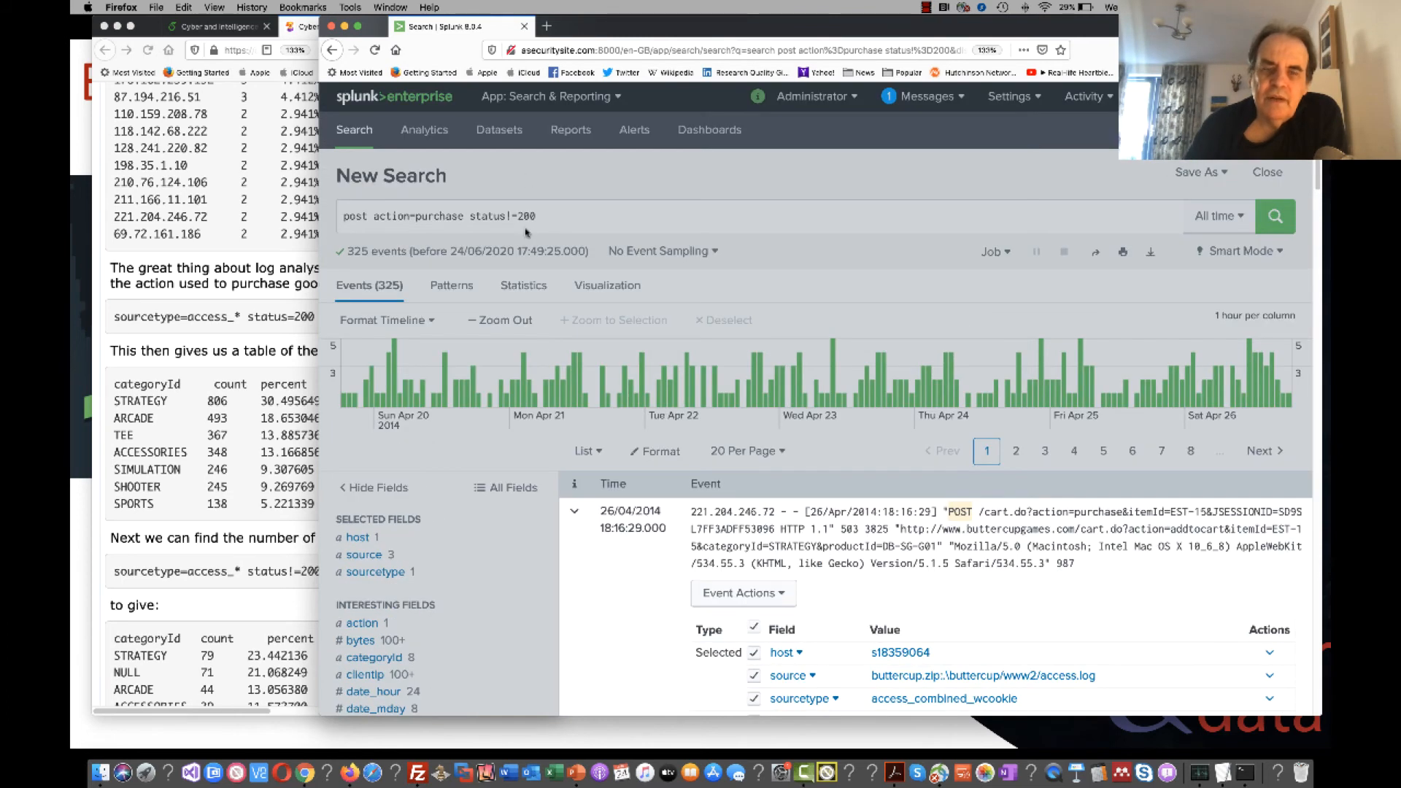
click(497, 218)
click(445, 213)
drag(463, 215, 383, 215)
click(538, 215)
drag(537, 216, 470, 215)
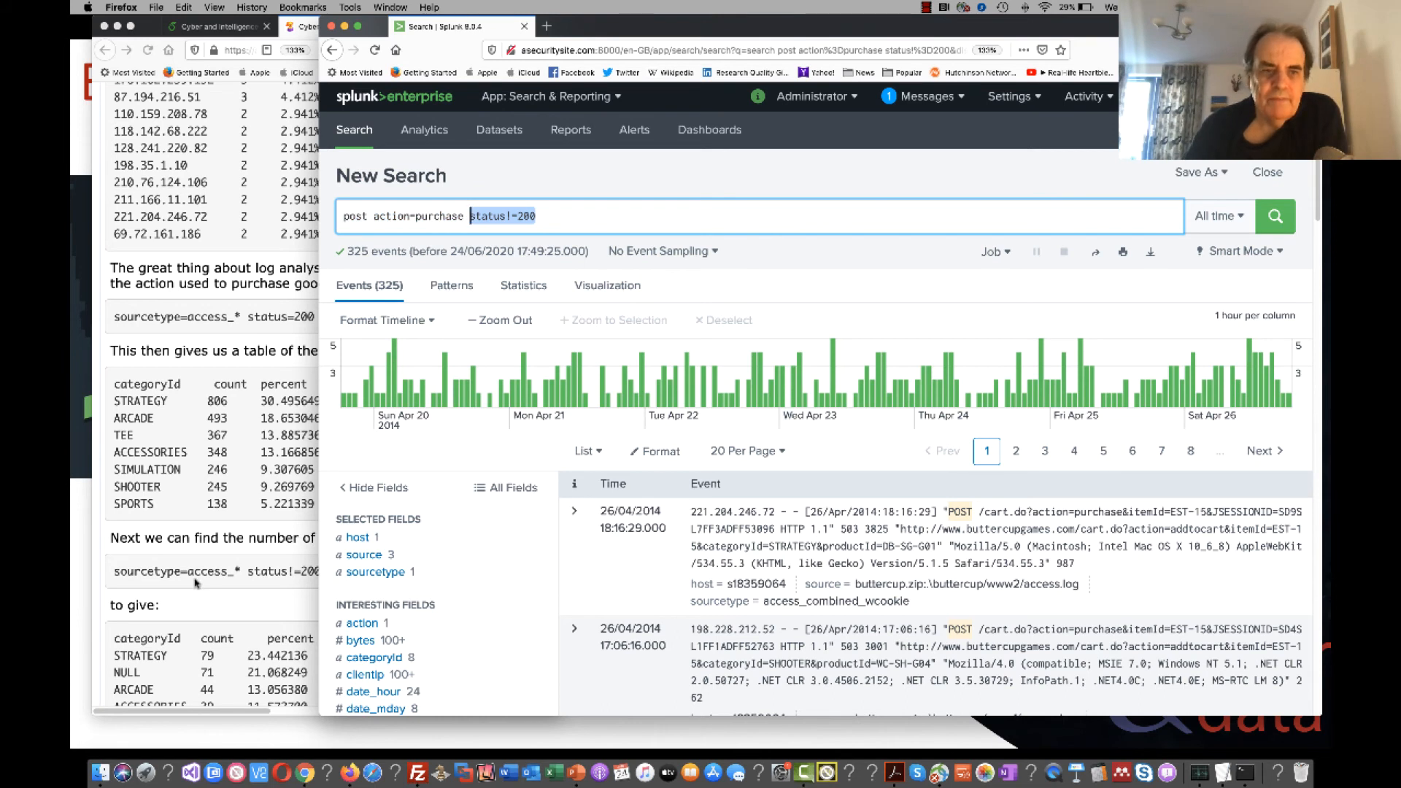
scroll(195, 581, down, 5)
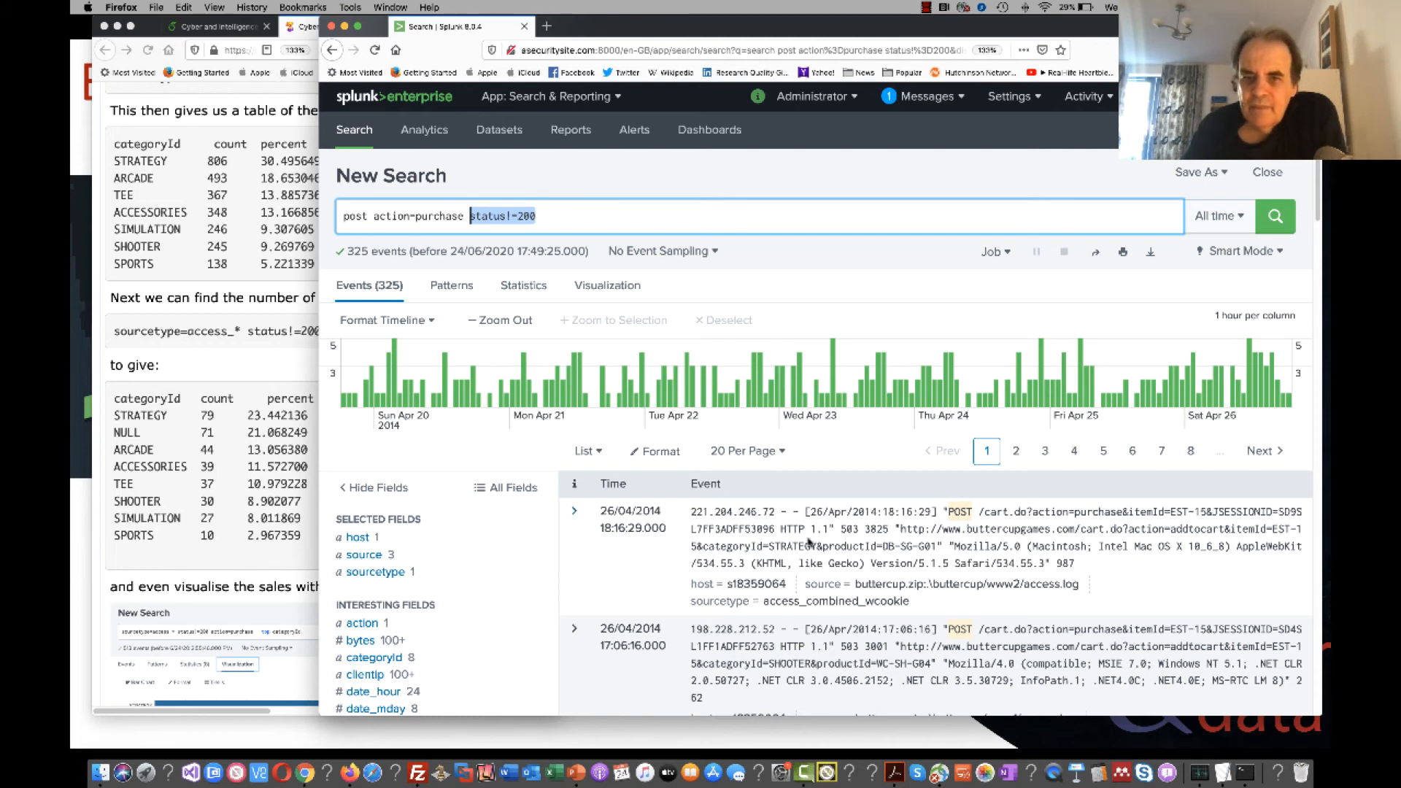
Expand the 16:09:42 STRATEGY event and compare the categoryId counts with the tutorial's status!=200 table, highlighting the STRATEGY row.
scroll(814, 526, down, 3)
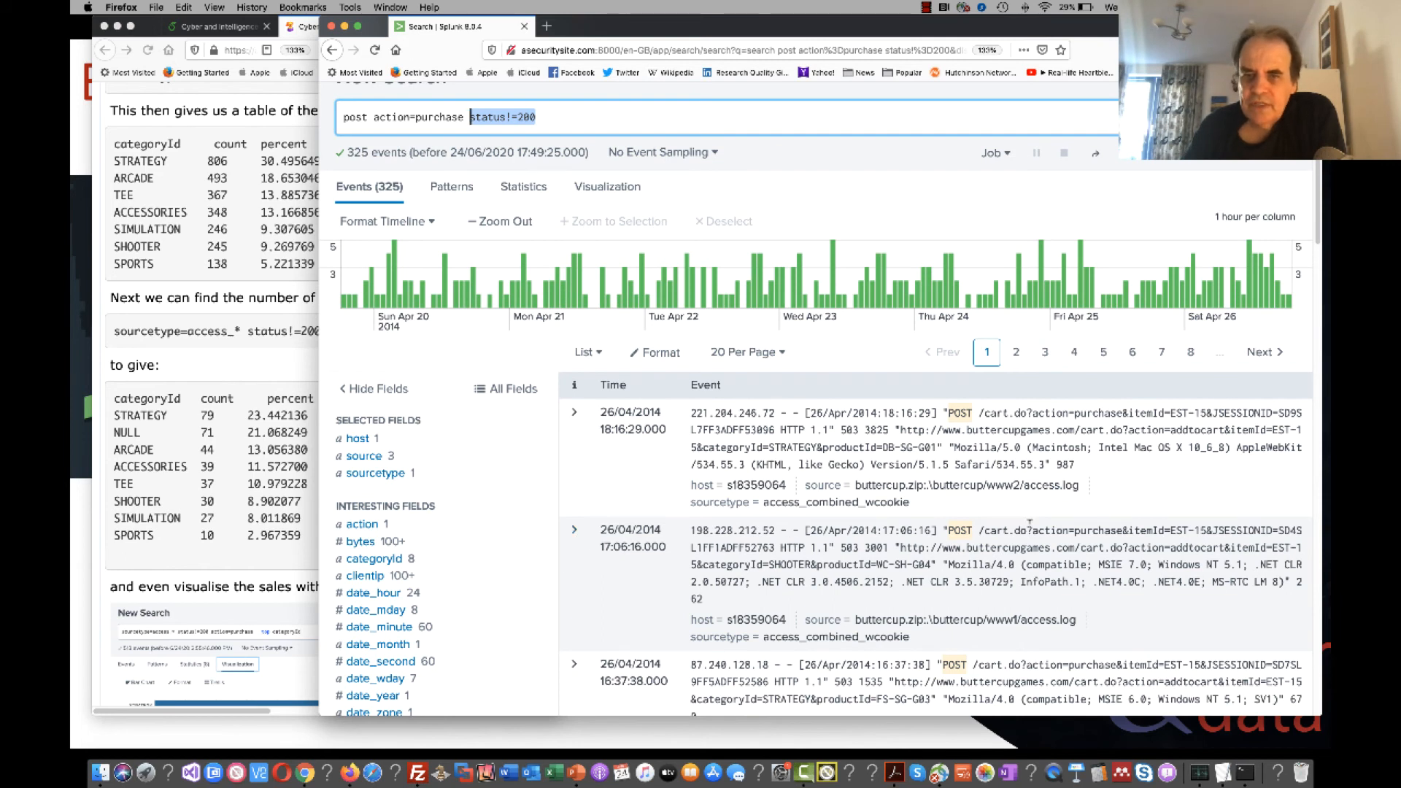
scroll(1031, 538, down, 2)
scroll(1029, 538, down, 6)
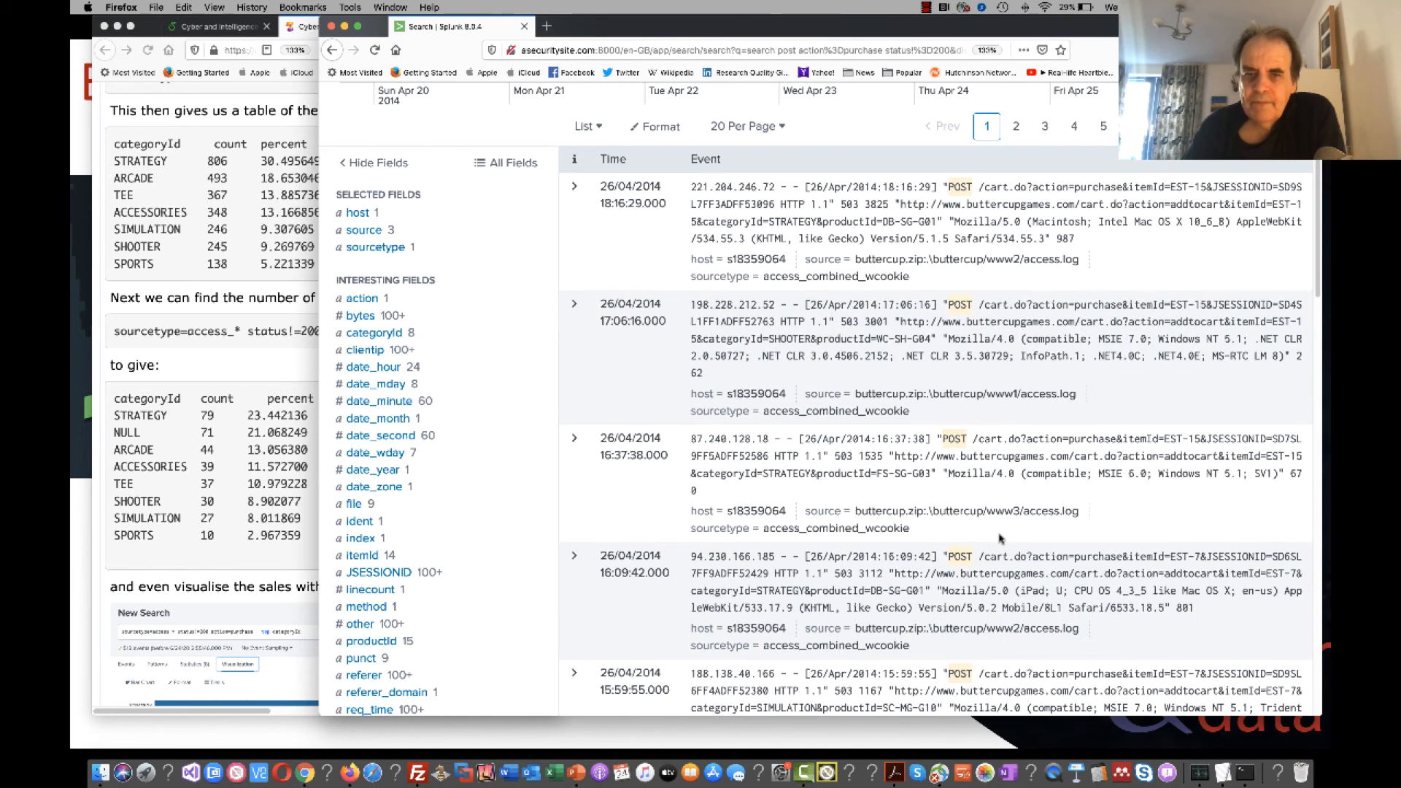
scroll(1000, 538, down, 2)
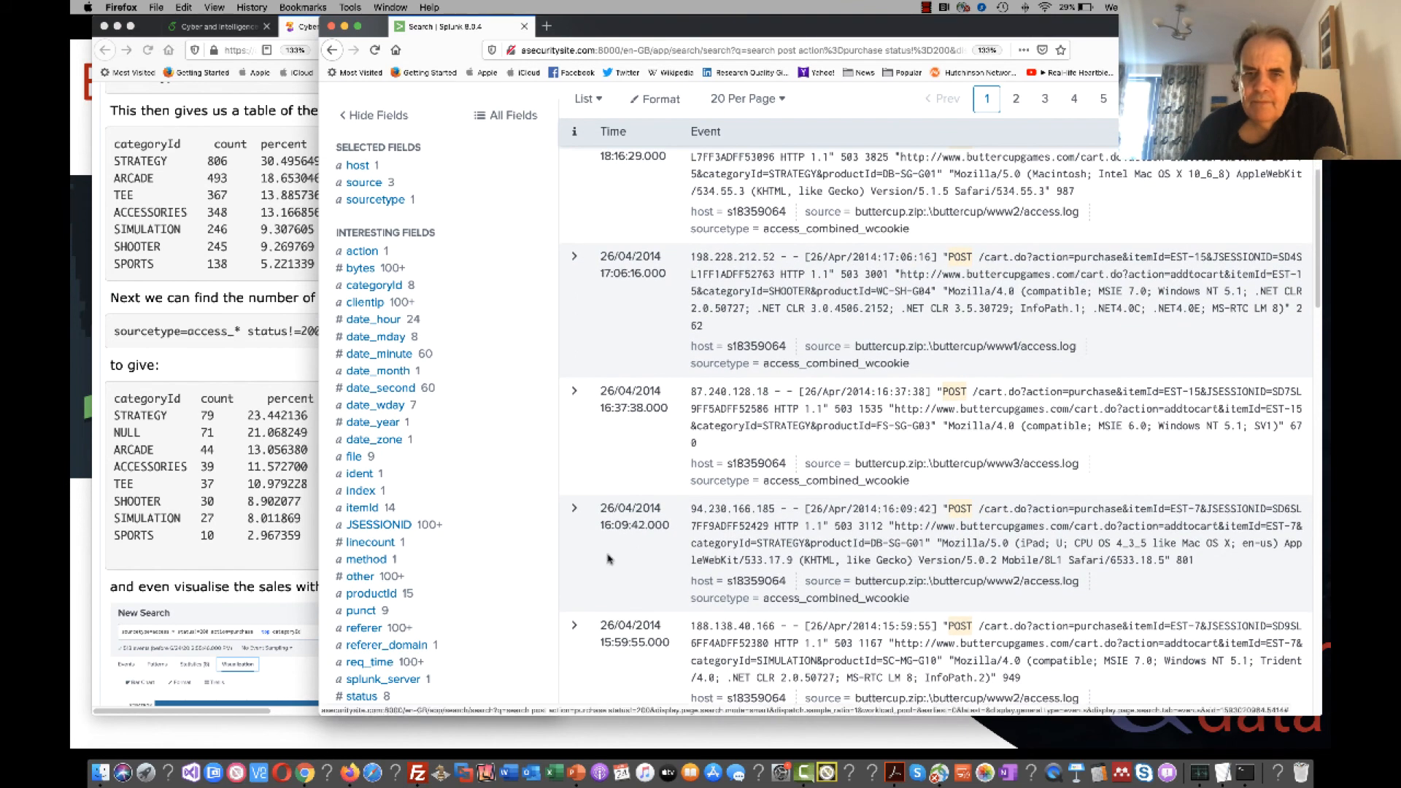
click(576, 510)
scroll(830, 568, down, 10)
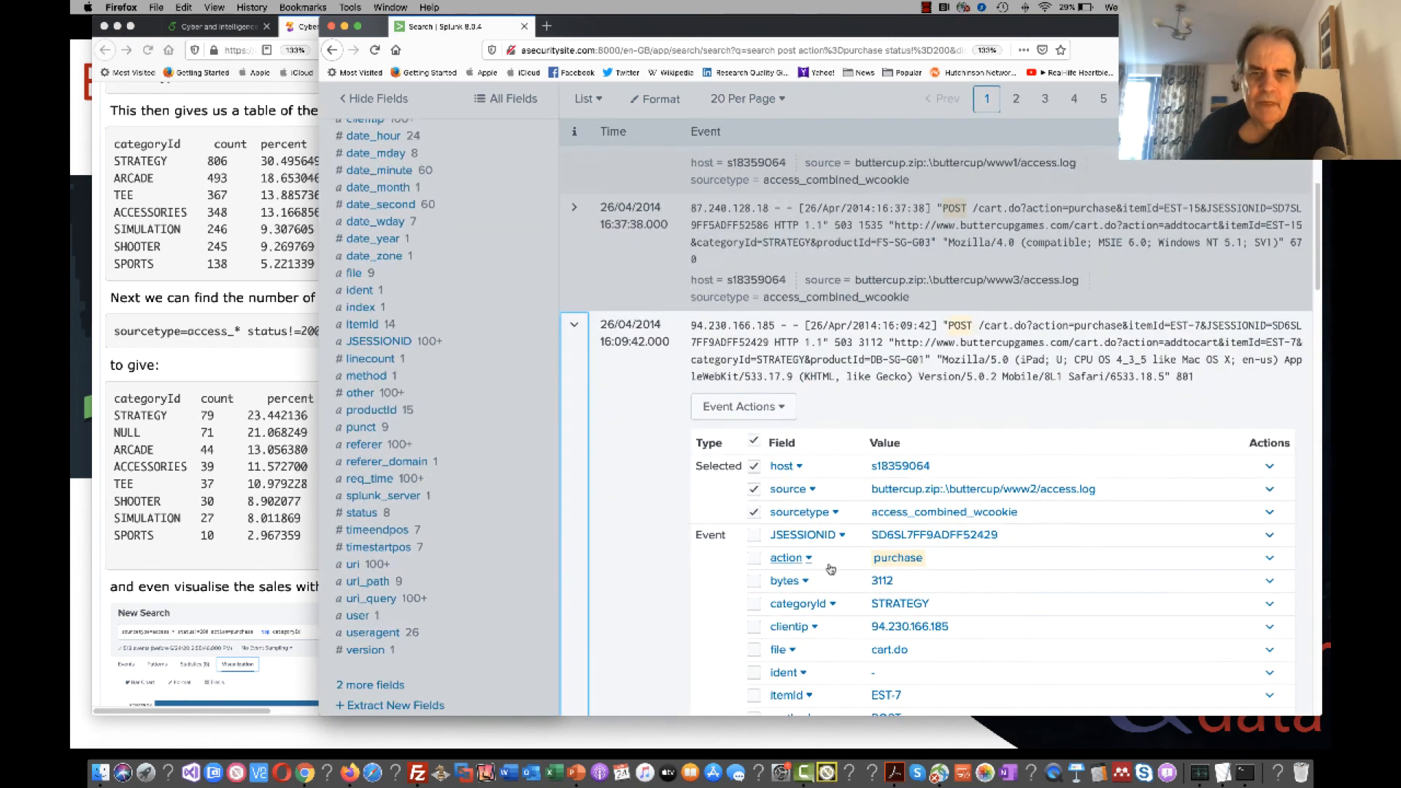
click(832, 463)
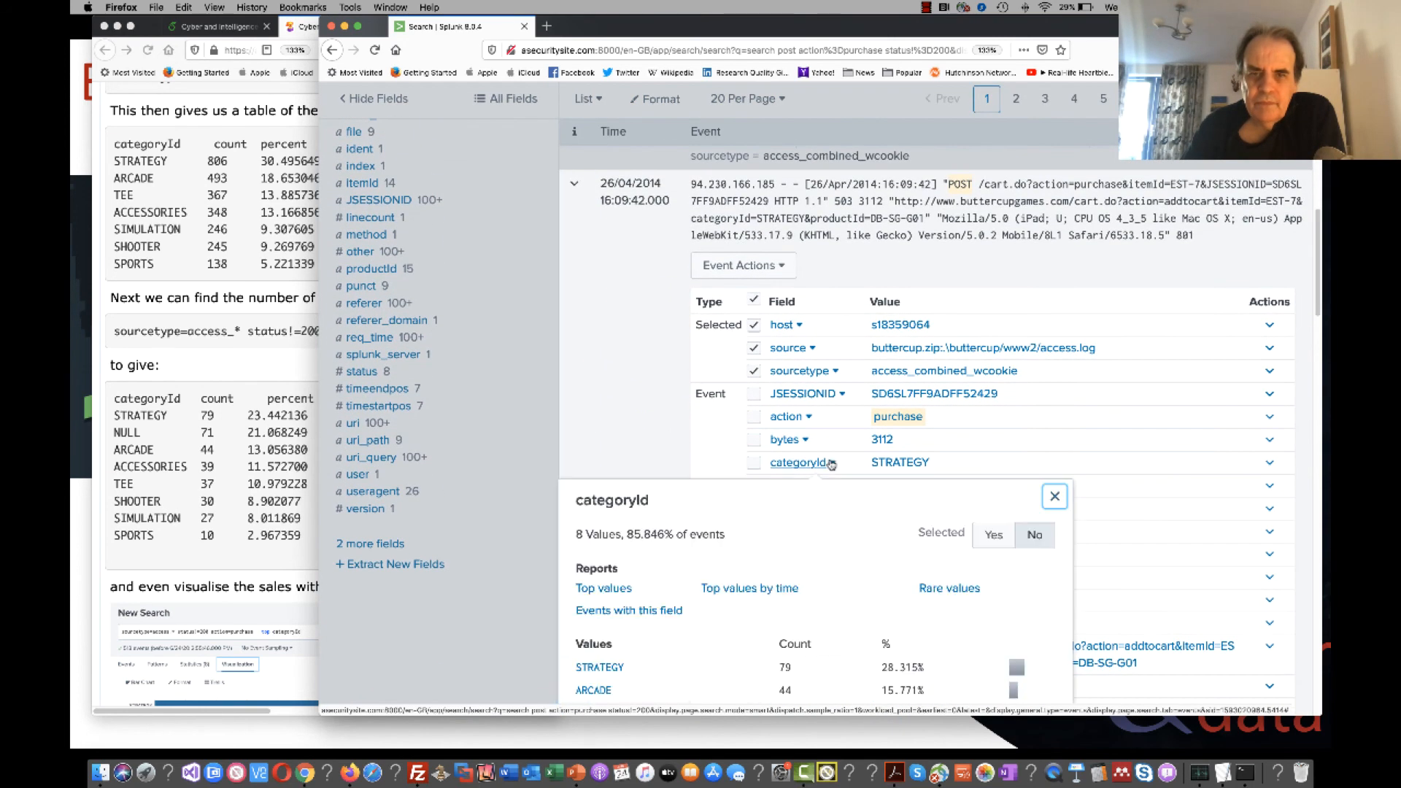
scroll(847, 618, down, 5)
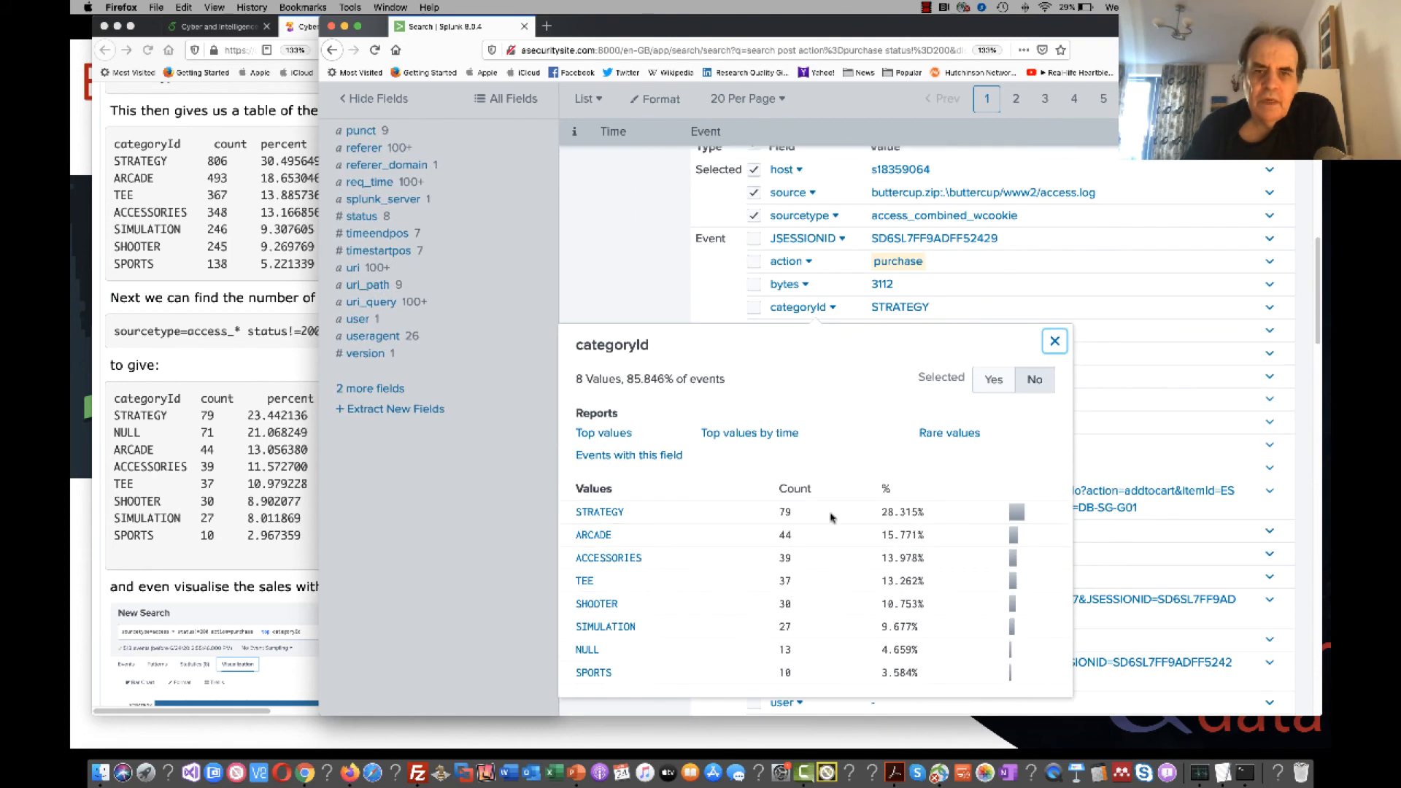
drag(794, 517, 764, 518)
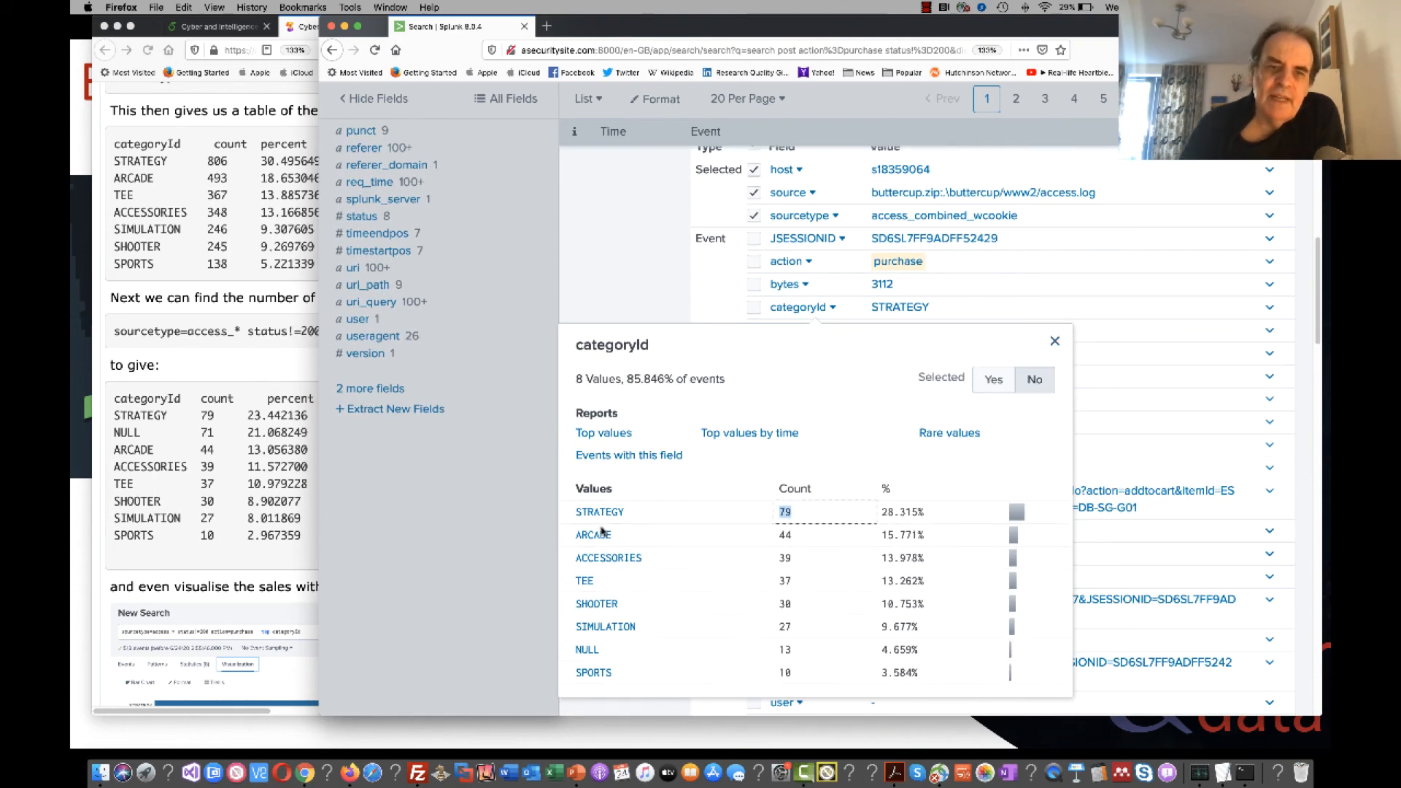
drag(634, 513, 583, 515)
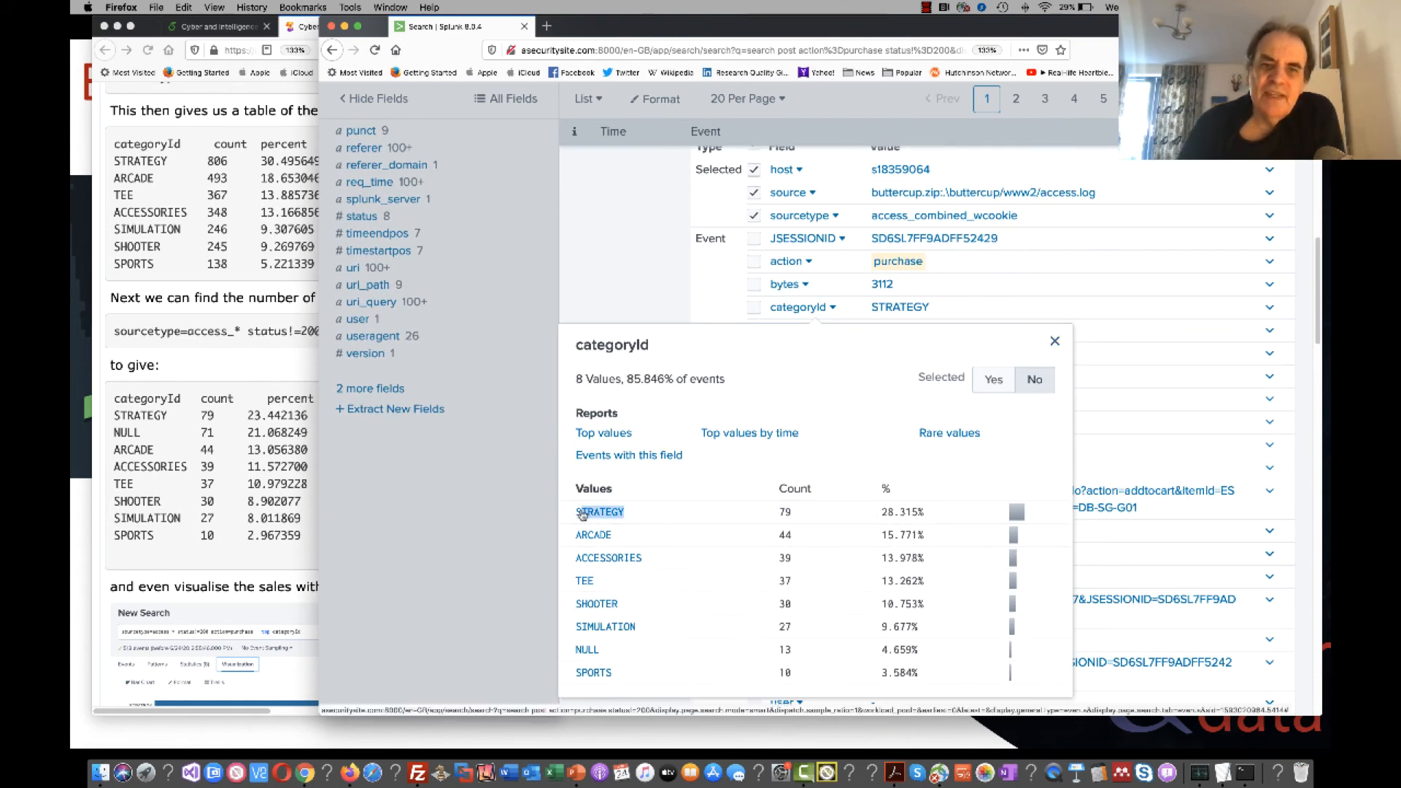
click(481, 594)
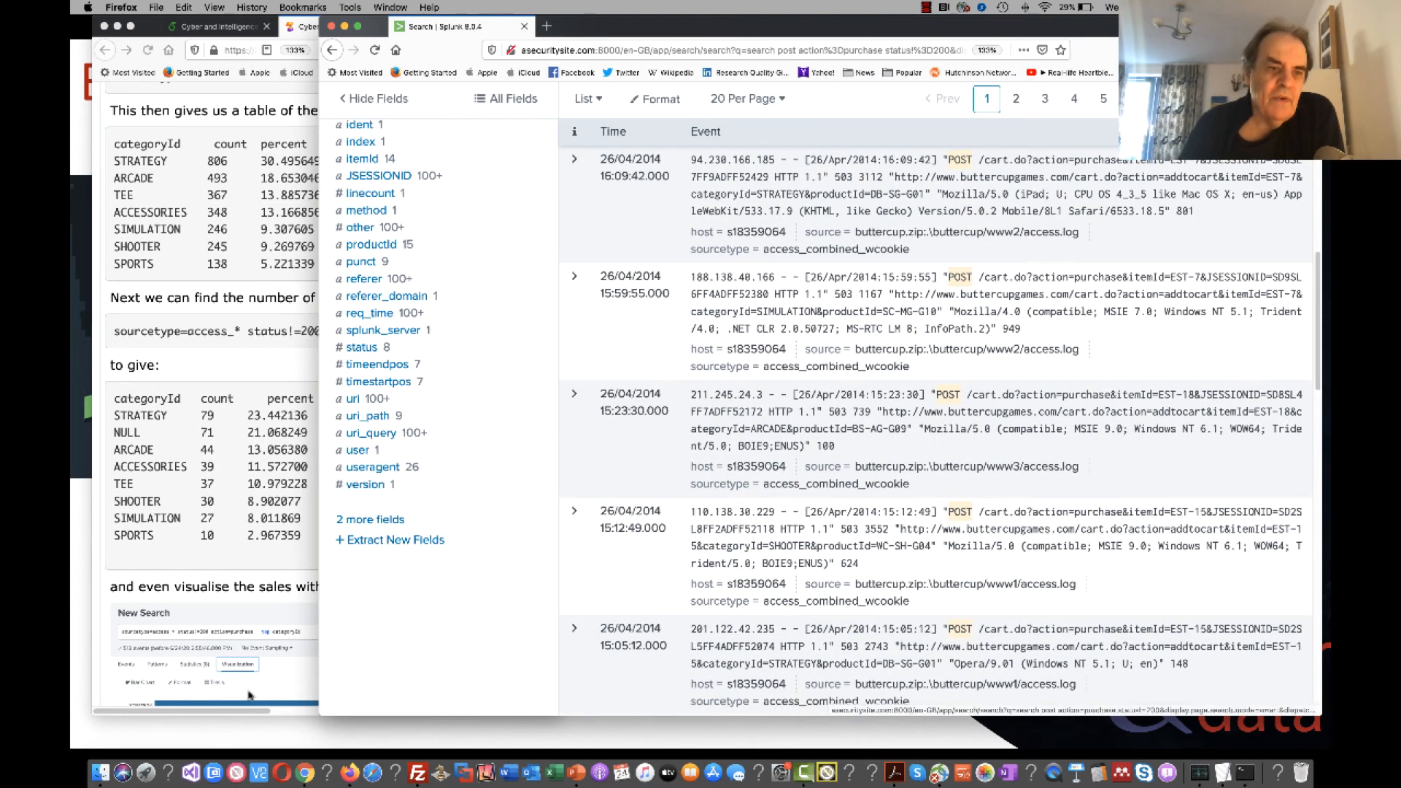
Review the tutorial's bar chart example of sales by category and return to the start of the search results.
scroll(235, 488, down, 10)
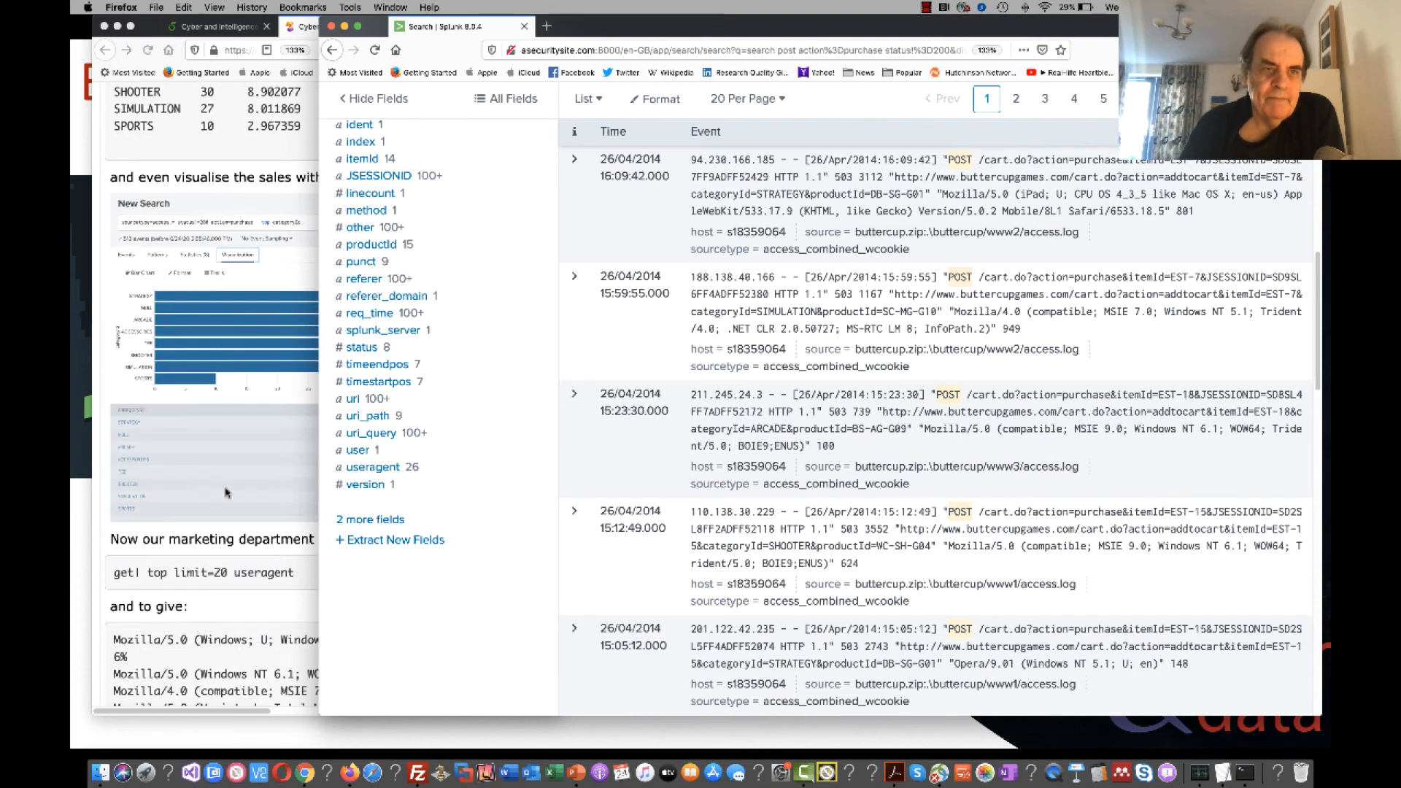
scroll(222, 496, up, 8)
scroll(220, 497, down, 10)
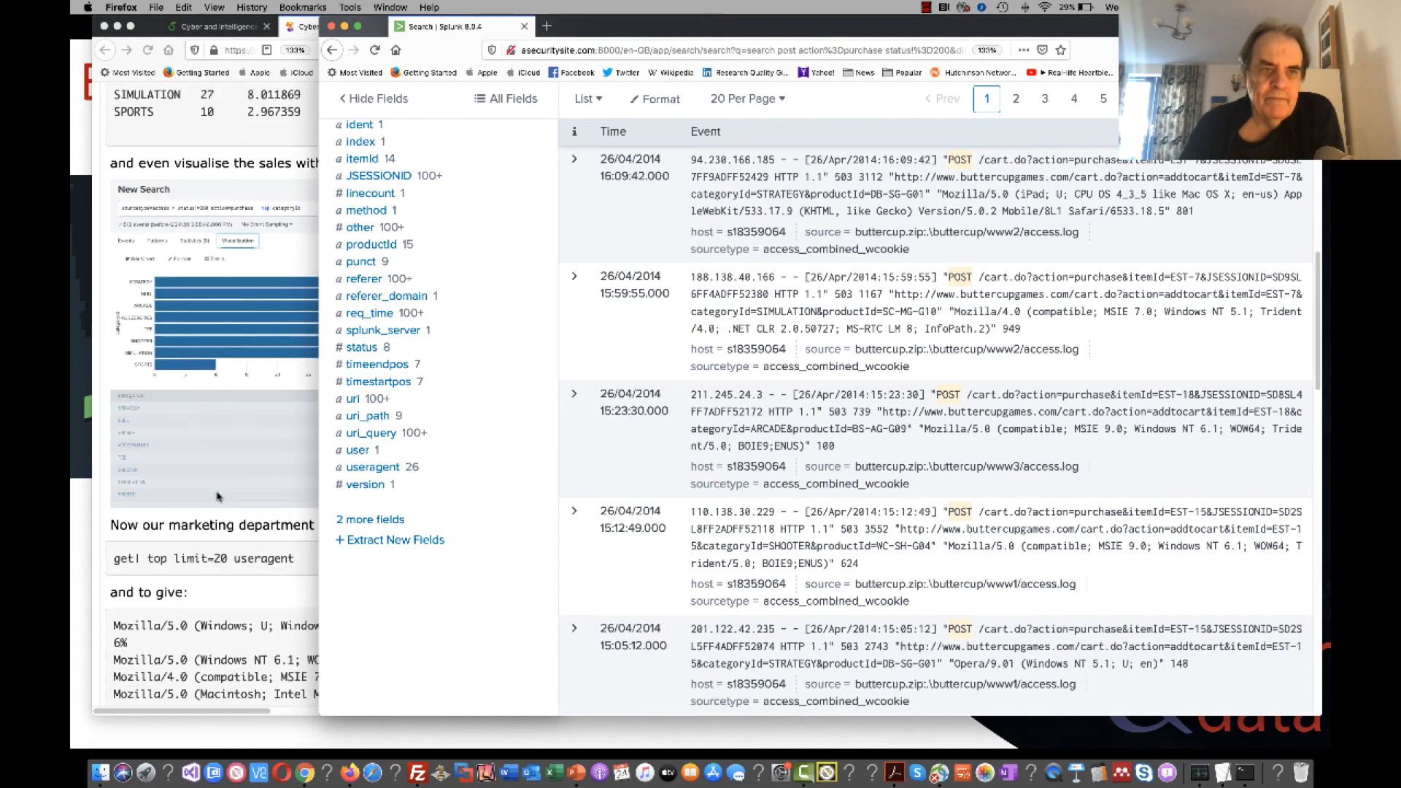
scroll(726, 343, up, 3)
scroll(675, 445, up, 12)
scroll(677, 449, up, 3)
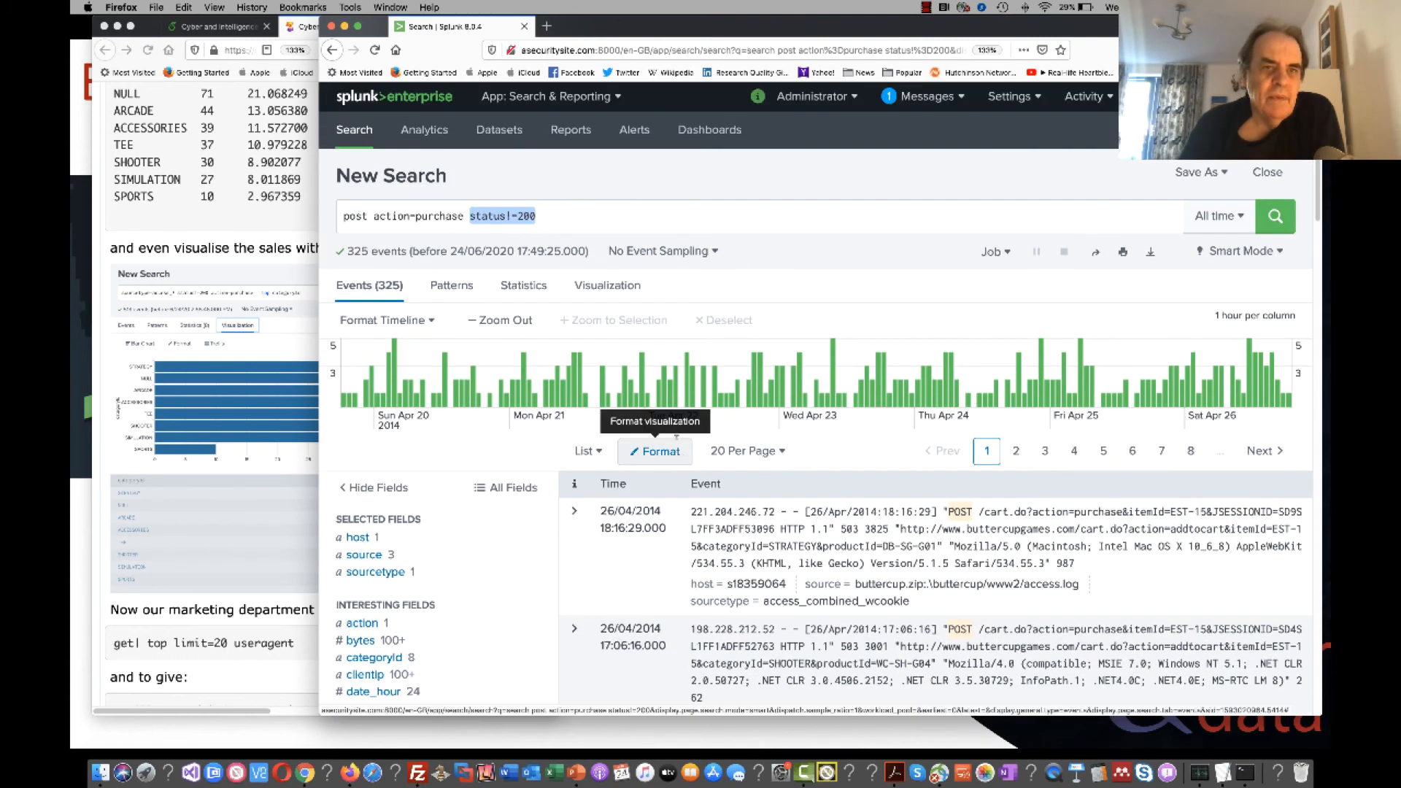
Expand the 16:09:42 STRATEGY event, open its categoryId value breakdown and run the Top values report as a bar chart.
click(561, 212)
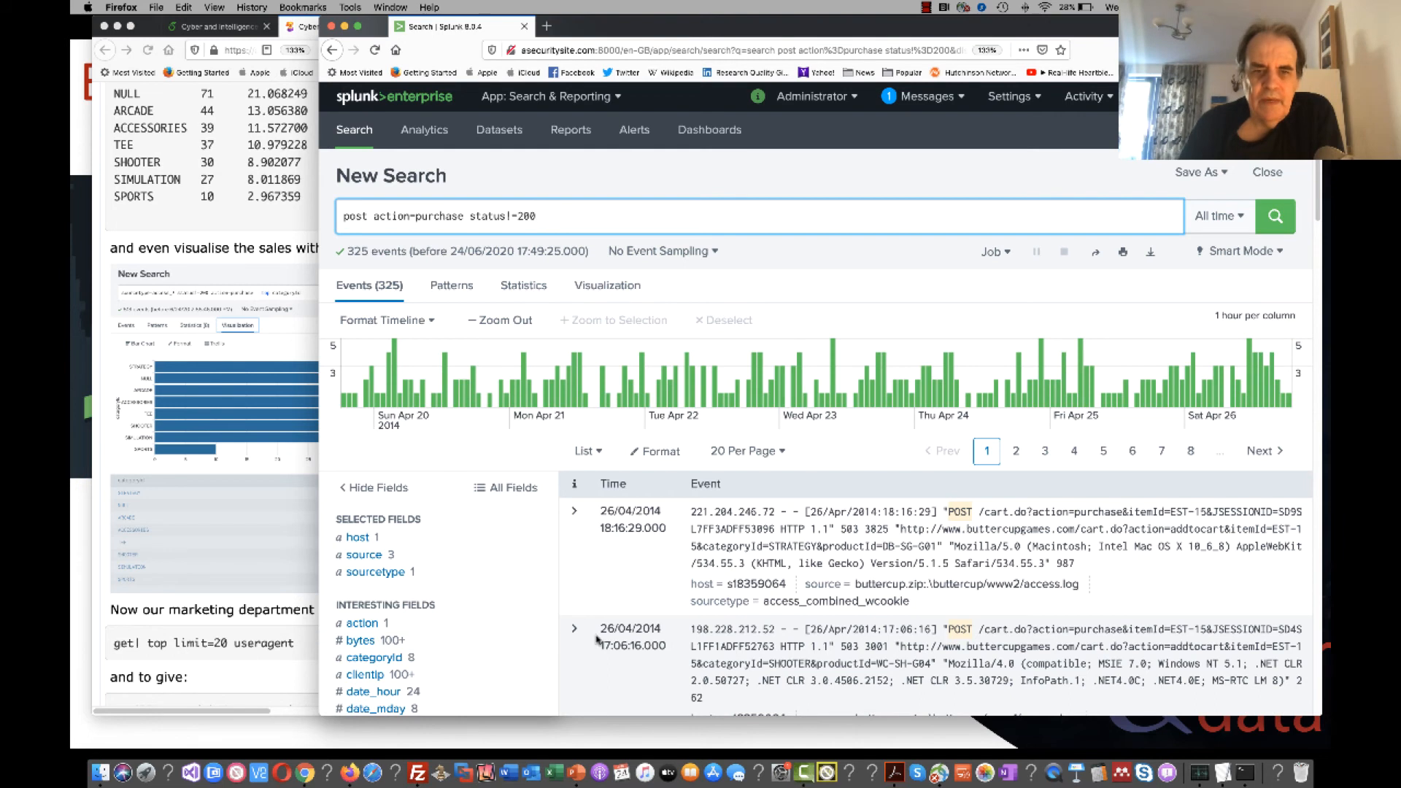
scroll(593, 636, down, 3)
scroll(593, 636, down, 5)
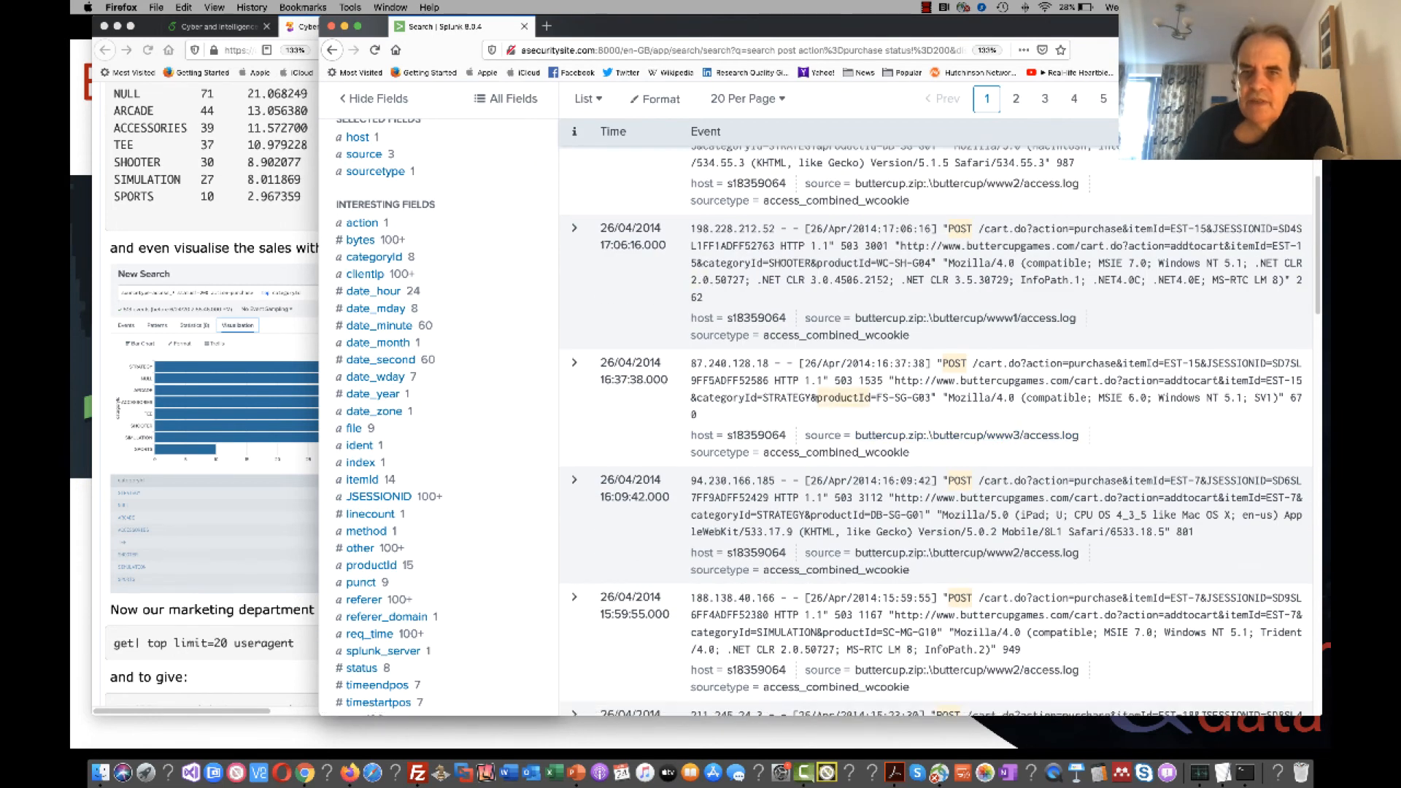
click(575, 483)
scroll(823, 530, down, 5)
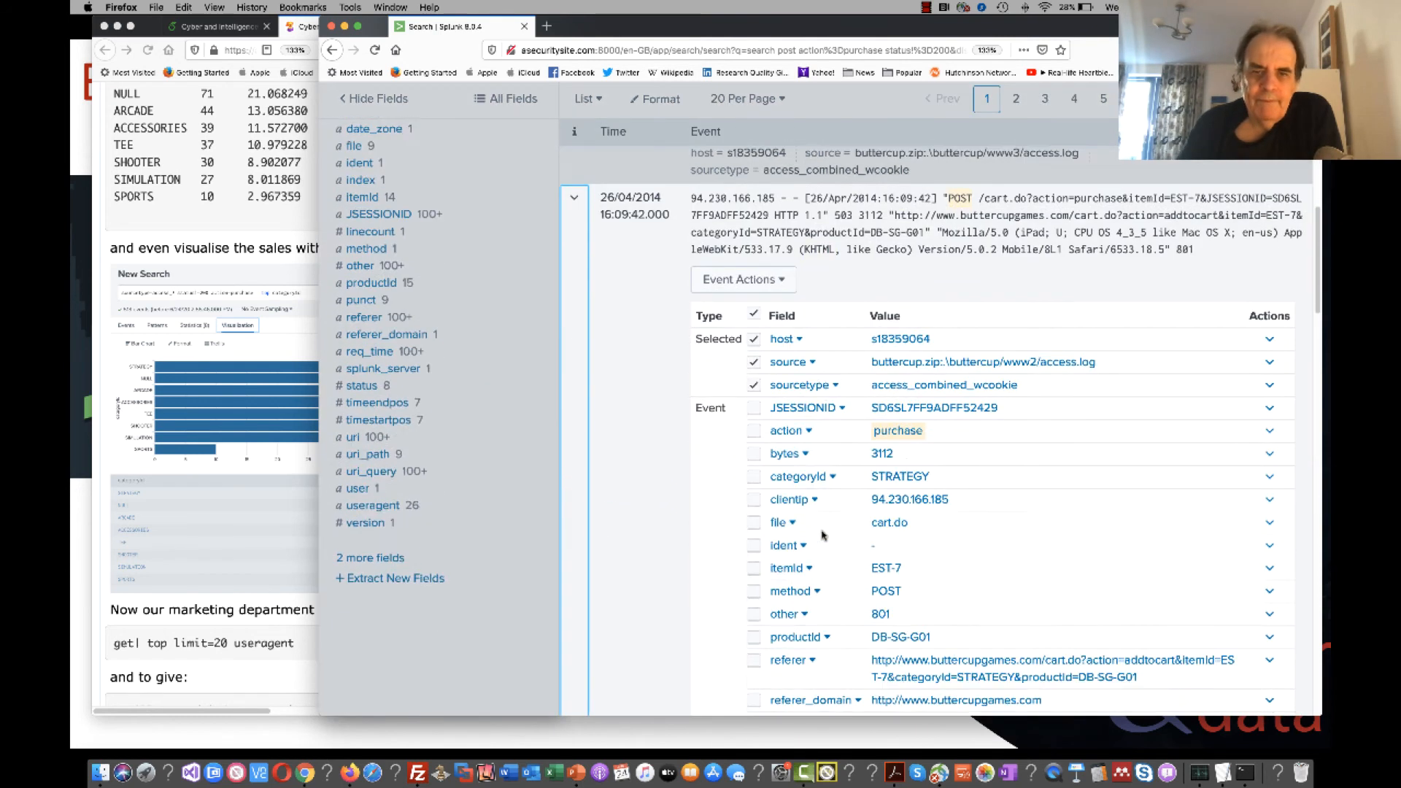
click(833, 450)
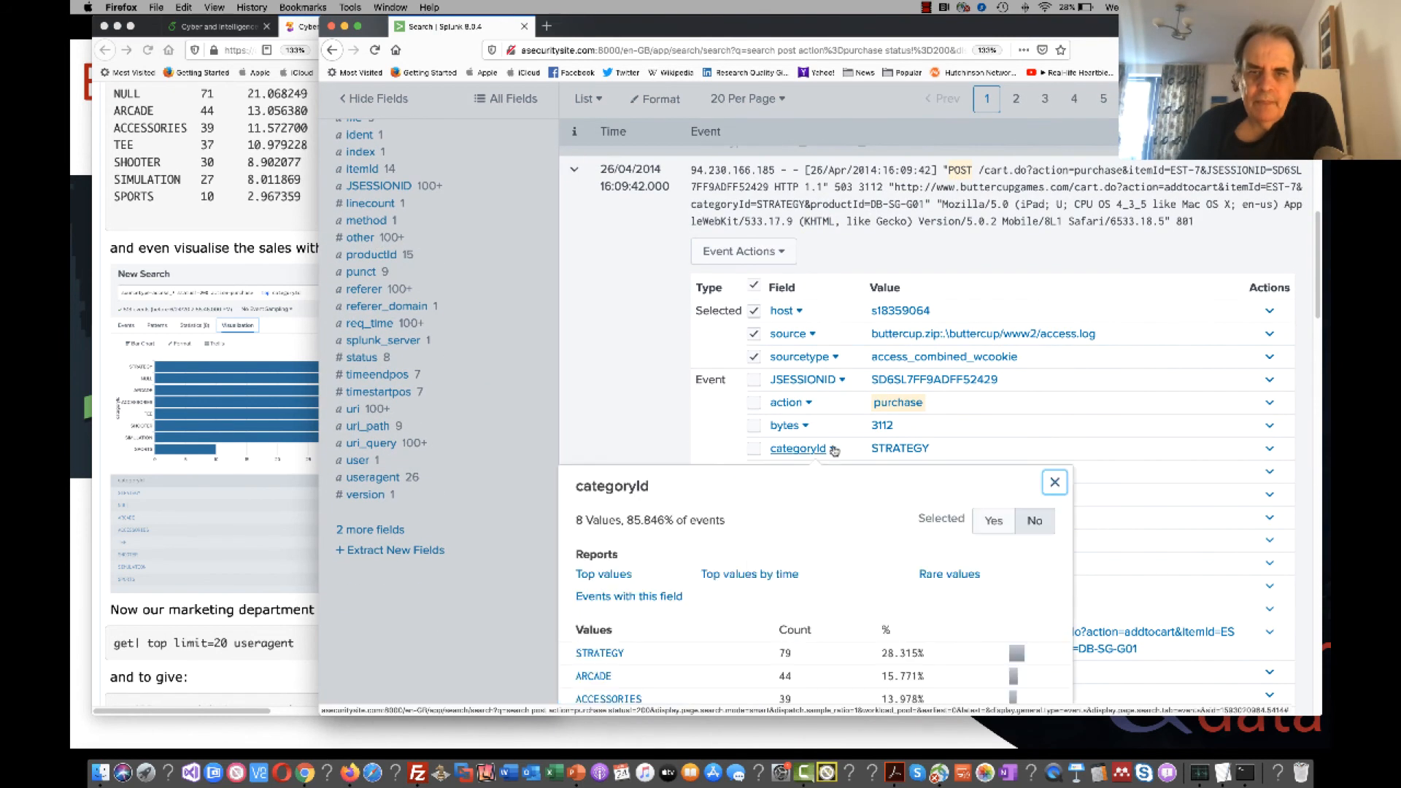
scroll(885, 576, down, 3)
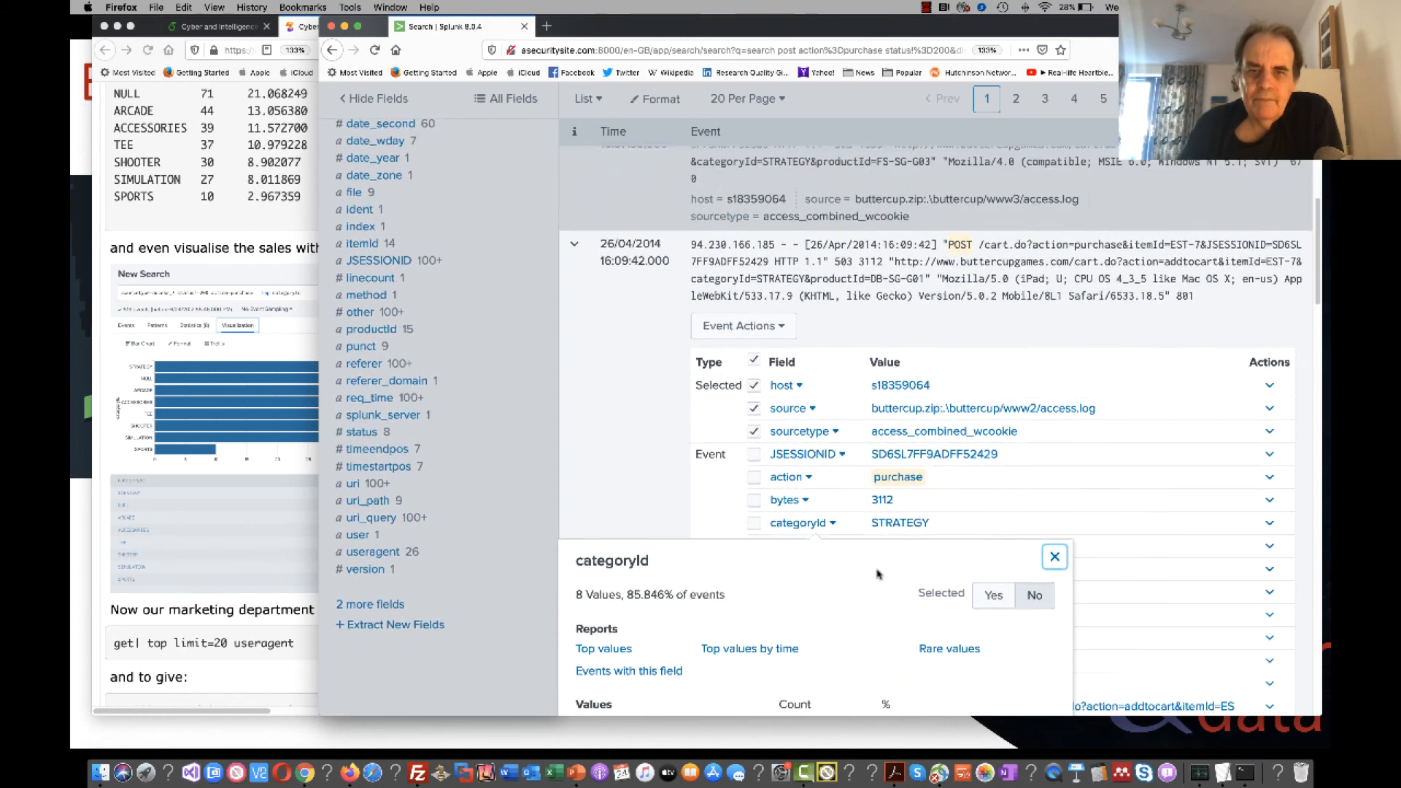
click(603, 447)
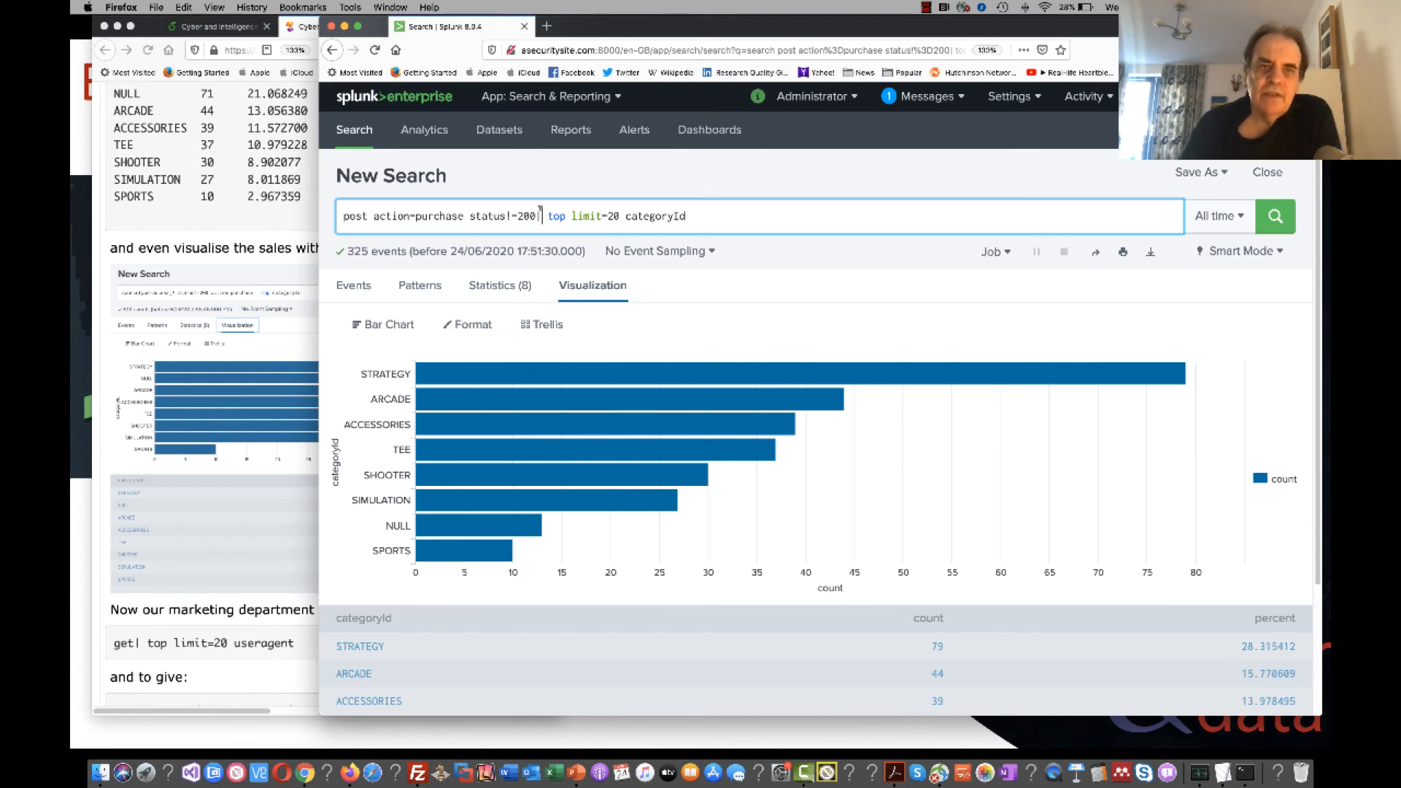
Put the top limit=20 categoryId command on its own query line, highlighting the command and its categoryId field.
click(540, 215)
key(shift+Return)
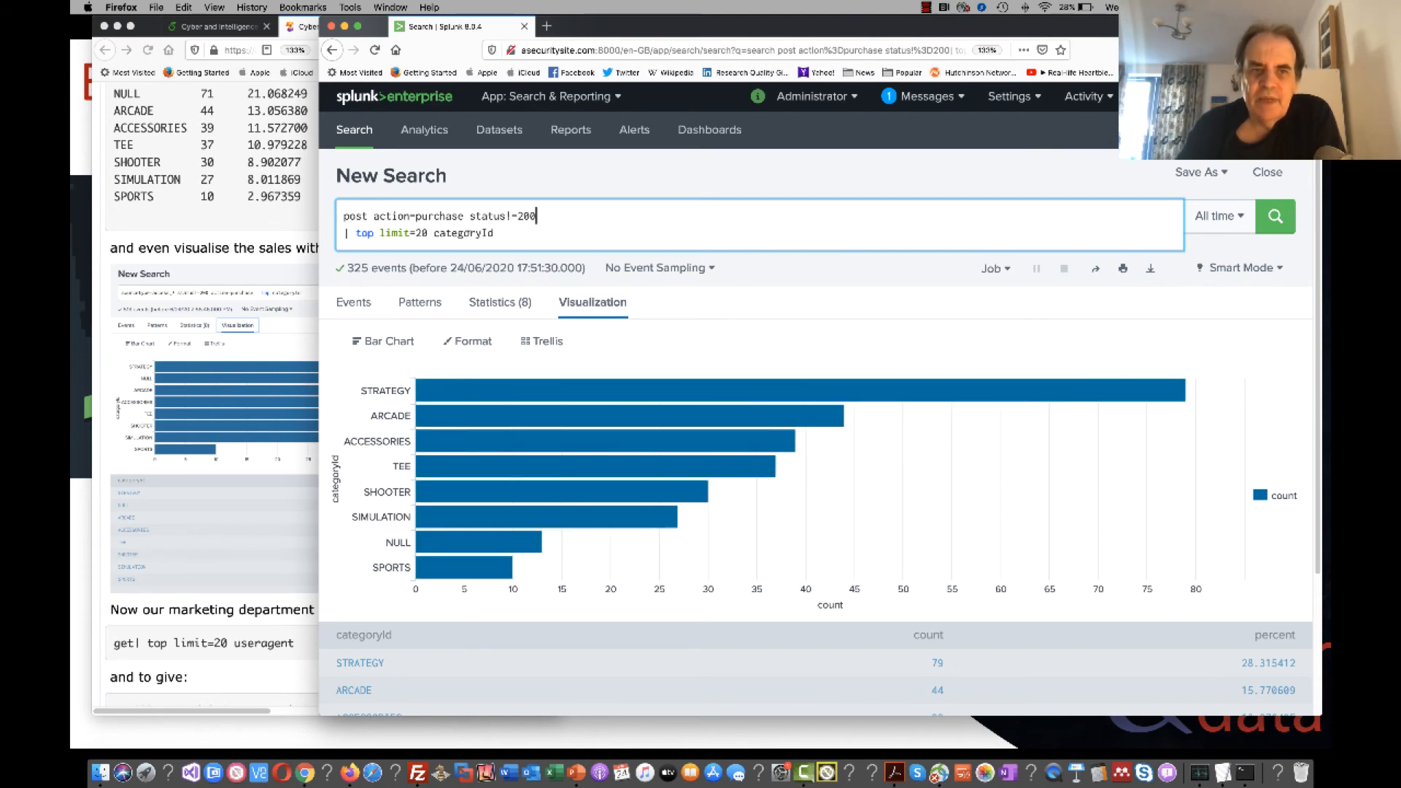
drag(497, 232, 347, 232)
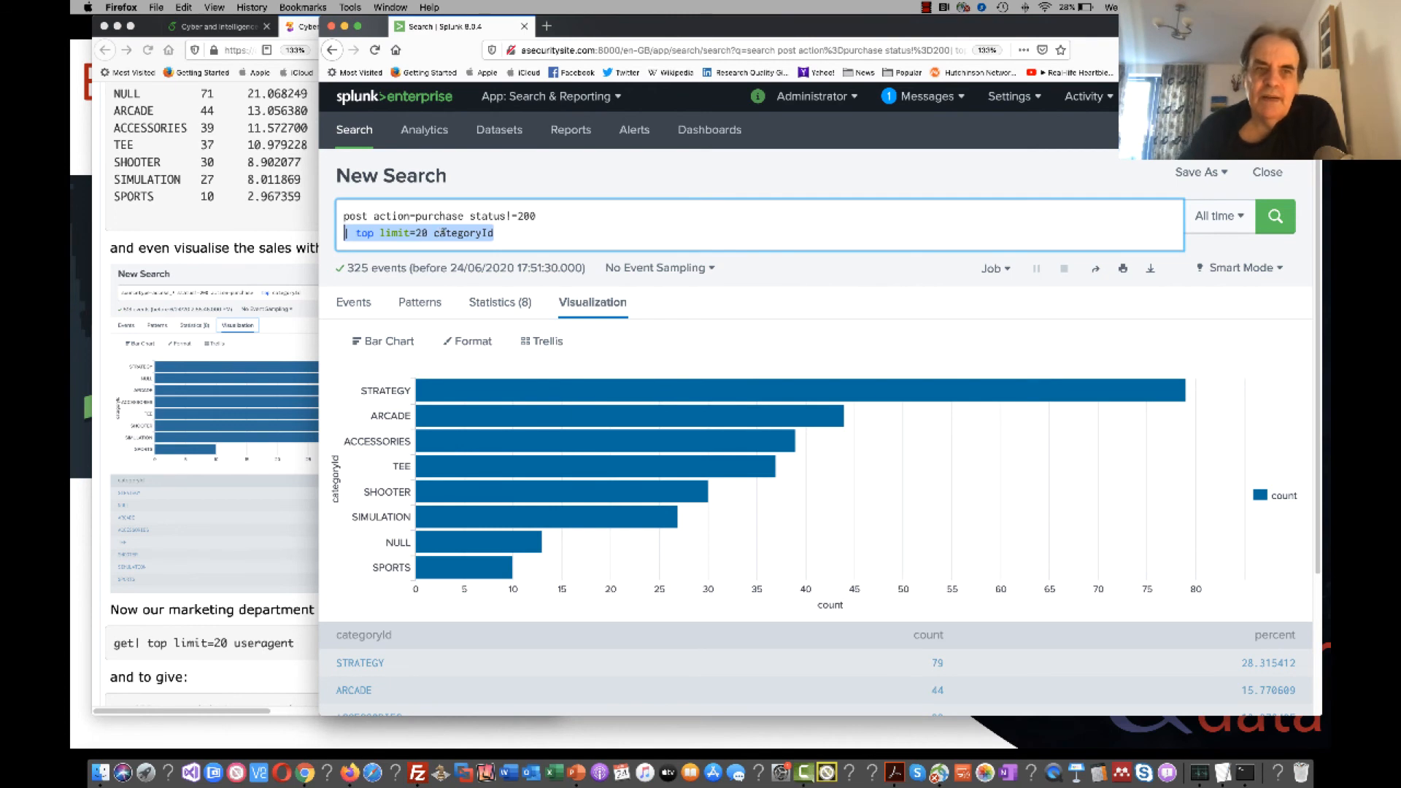
click(442, 232)
drag(496, 233, 434, 233)
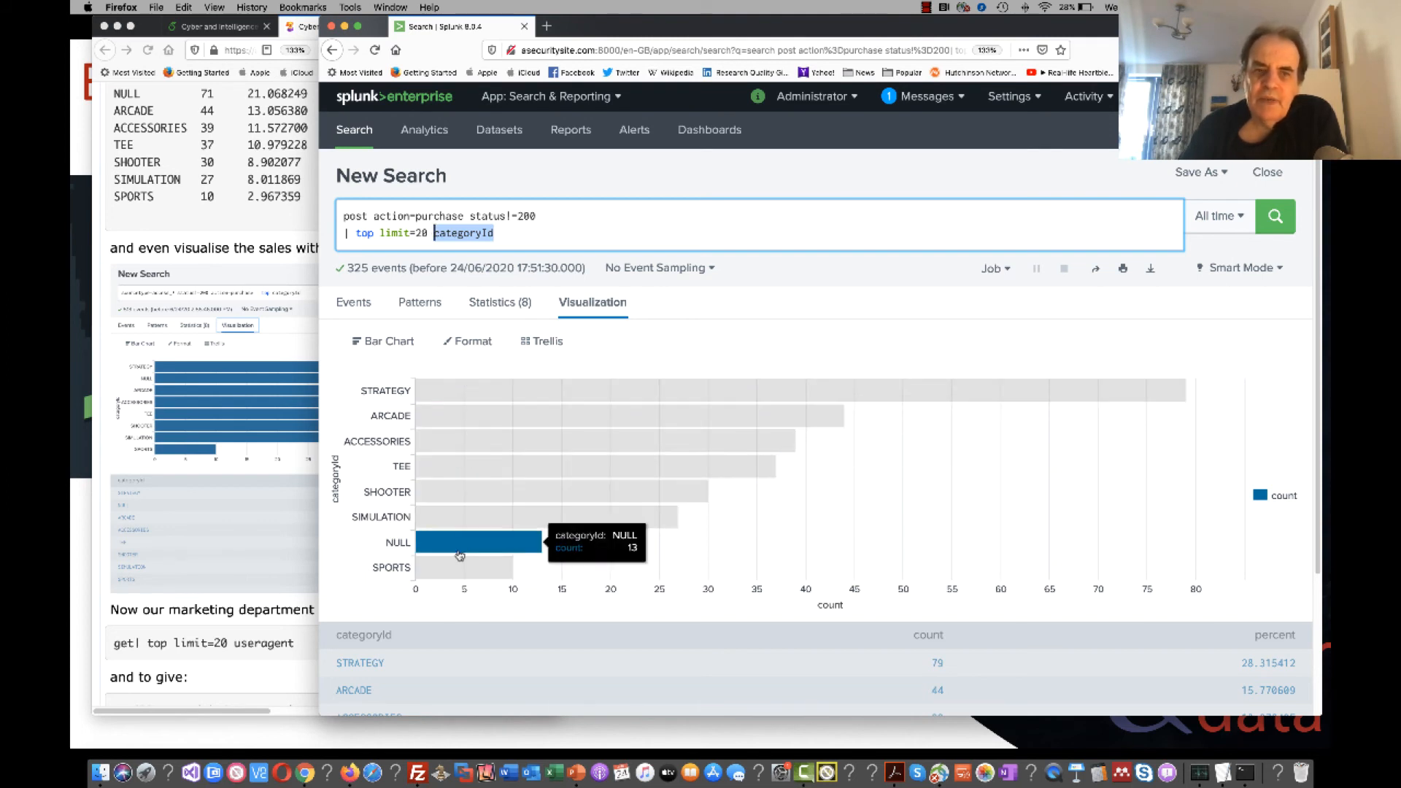
Review the category bar chart and the table beneath it, inspecting the count on the STRATEGY bar.
scroll(801, 515, down, 3)
scroll(801, 516, down, 1)
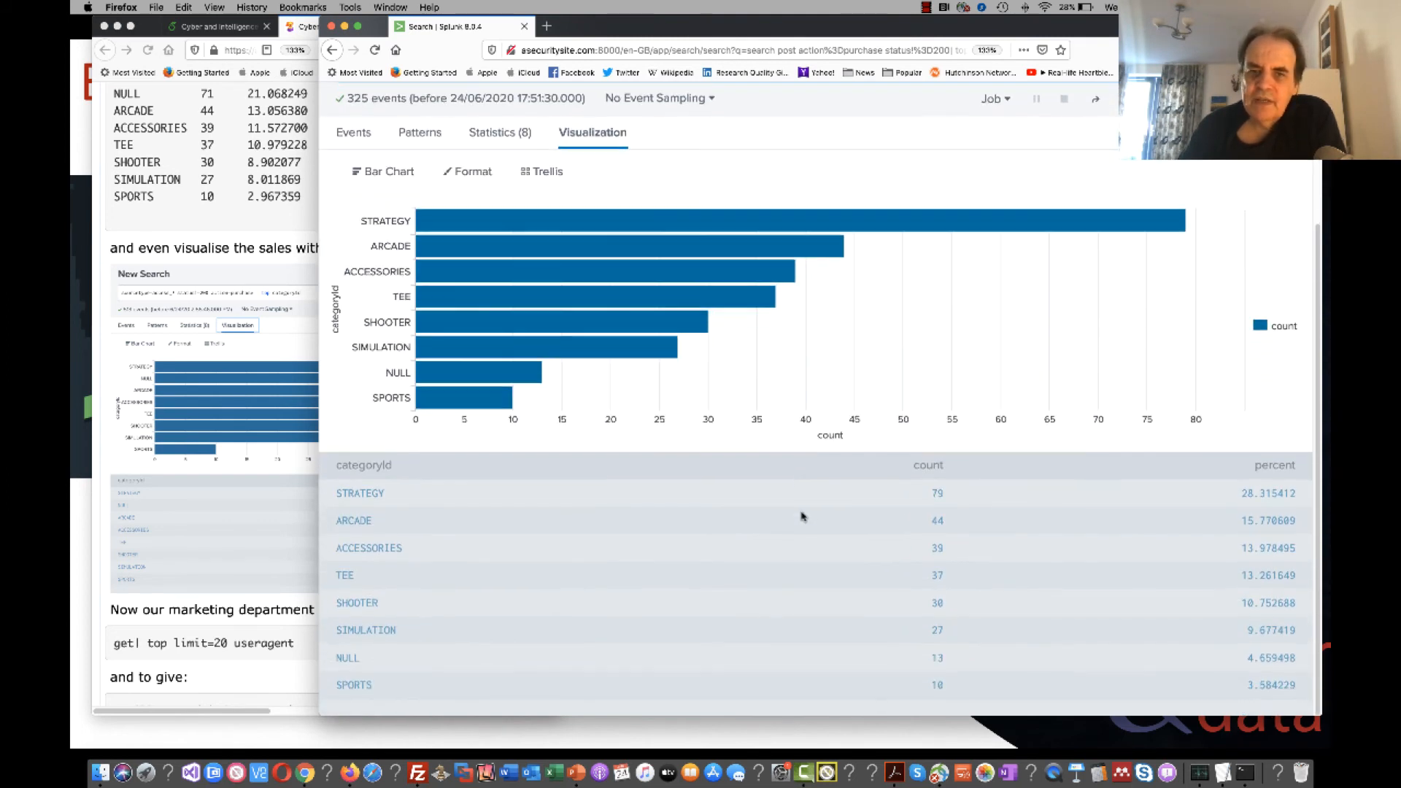
scroll(684, 484, up, 4)
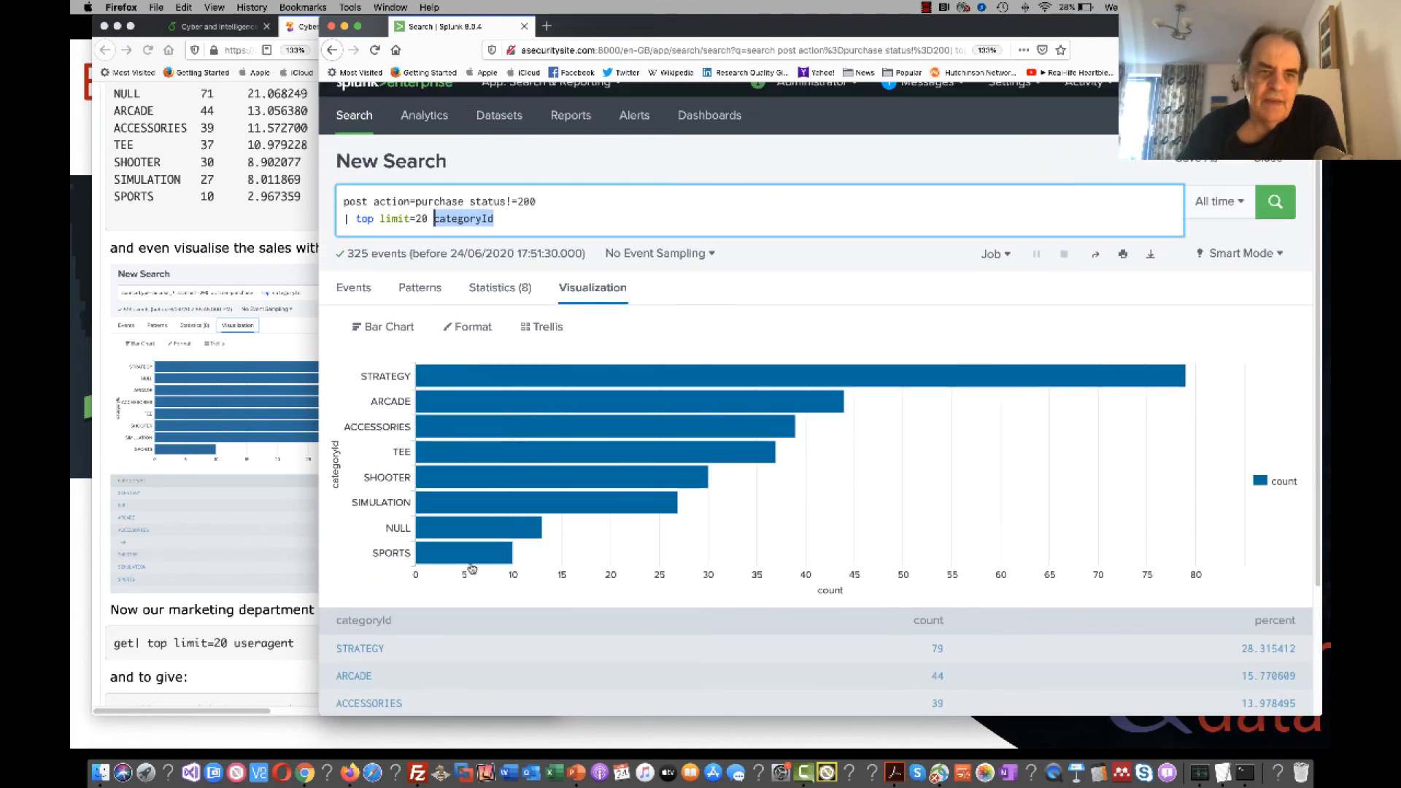
mouse_move(532, 377)
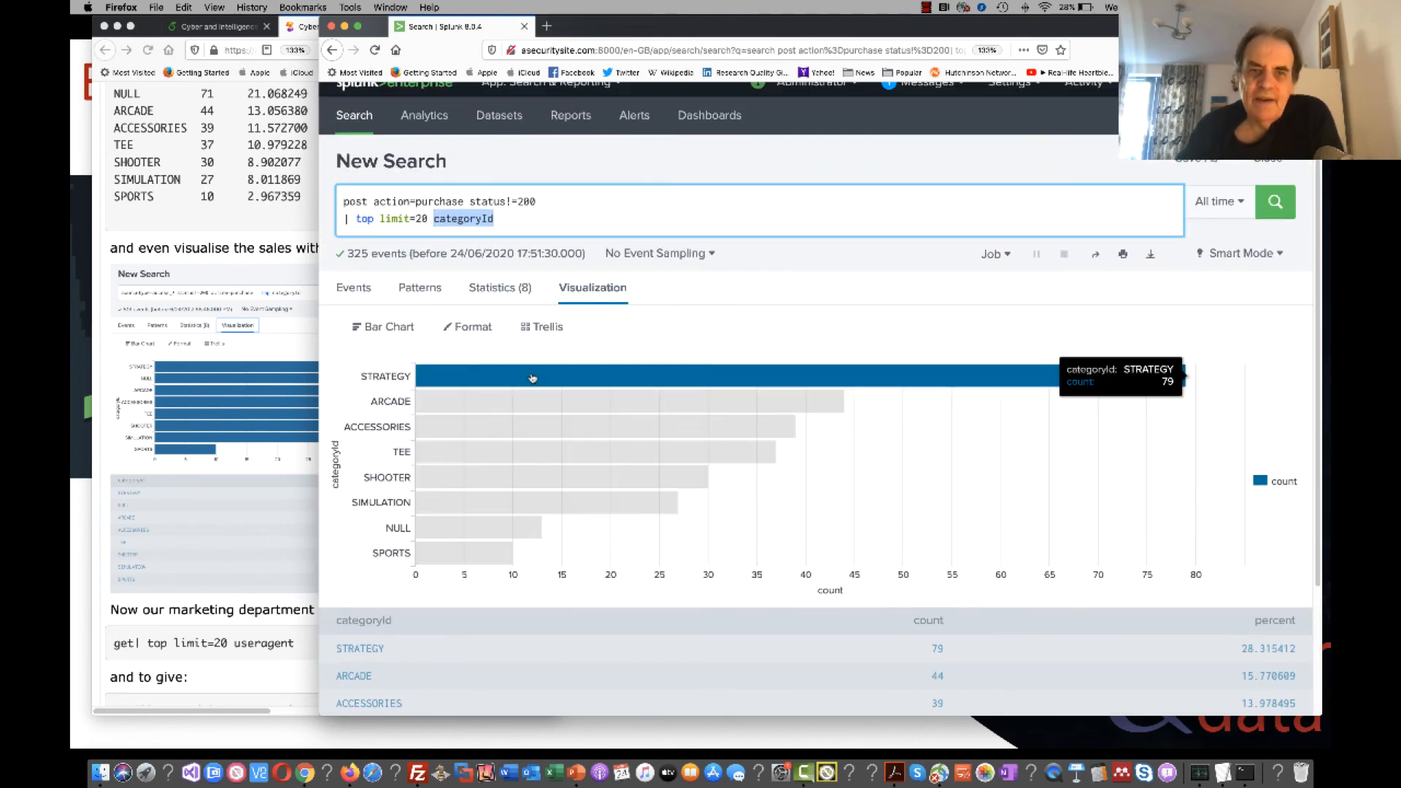
Compare the statistics table, bar chart and events views of the categoryId results, finishing on the statistics table.
click(502, 289)
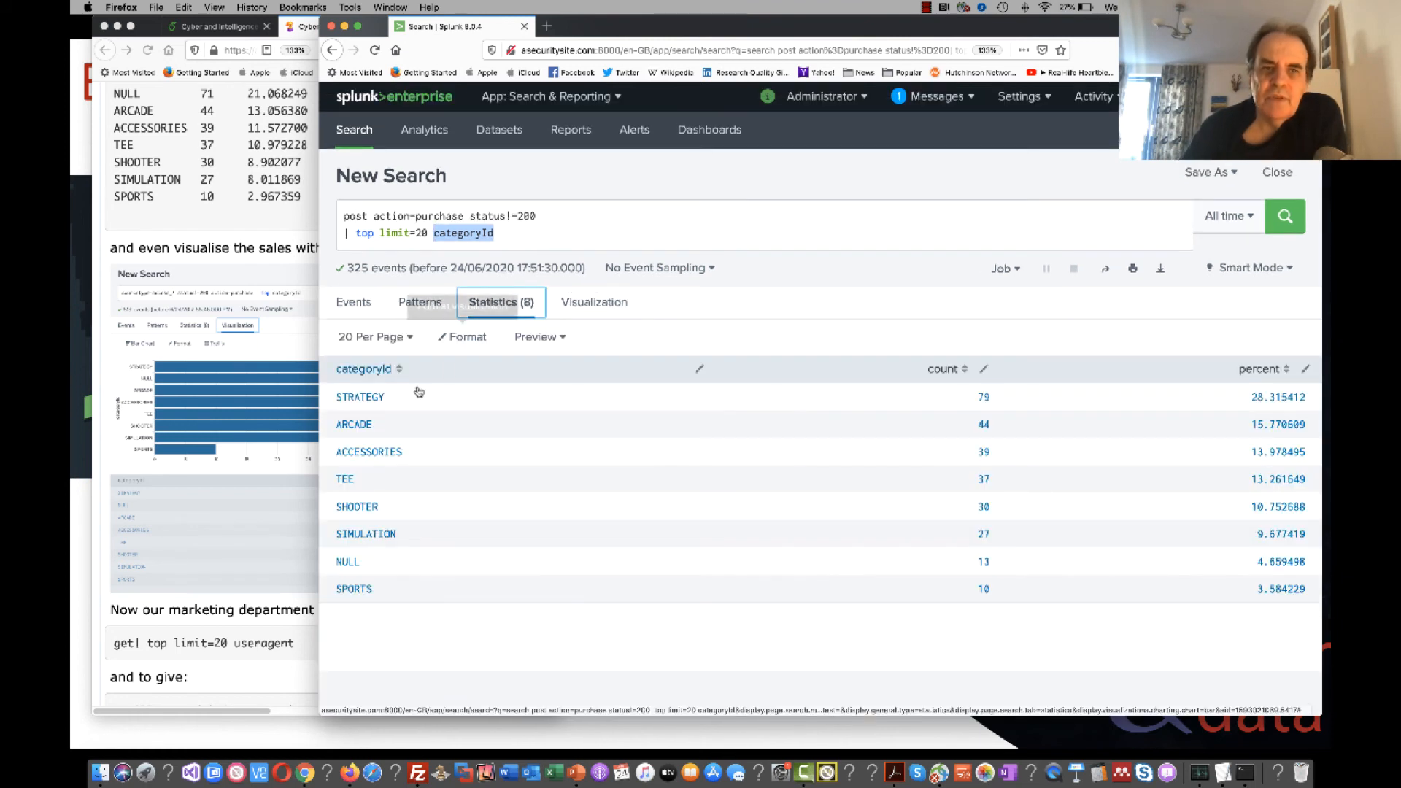
click(594, 307)
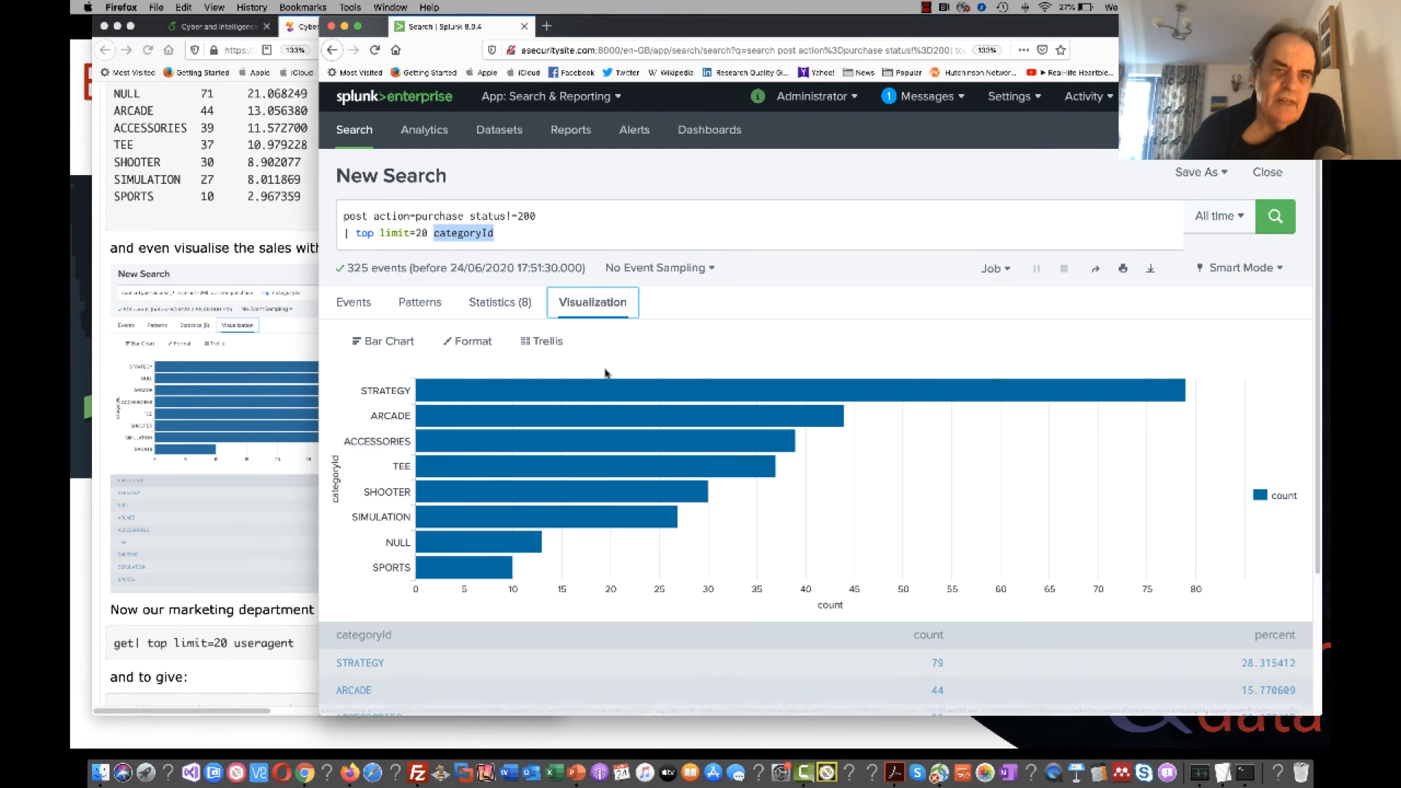
click(496, 303)
click(594, 305)
click(500, 302)
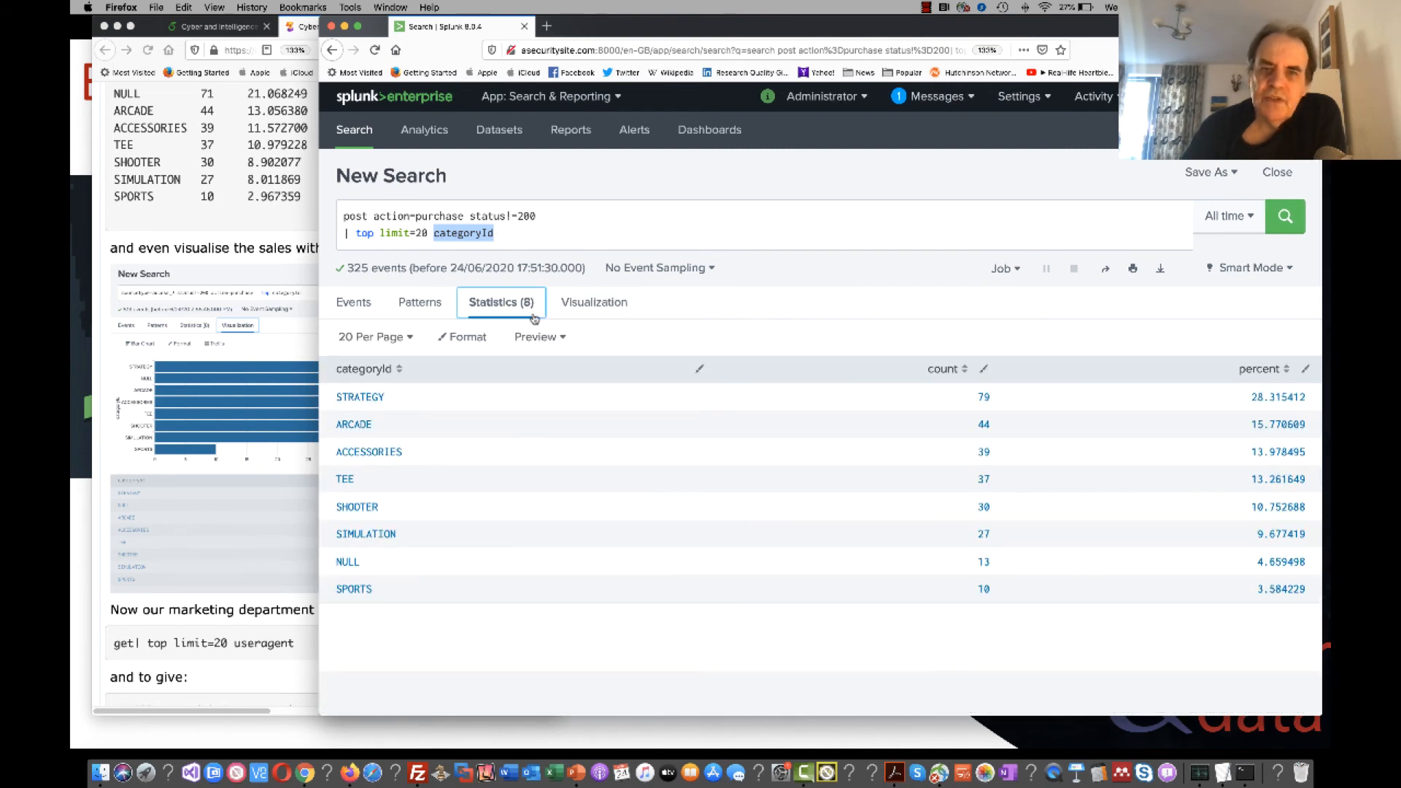
click(607, 301)
click(369, 306)
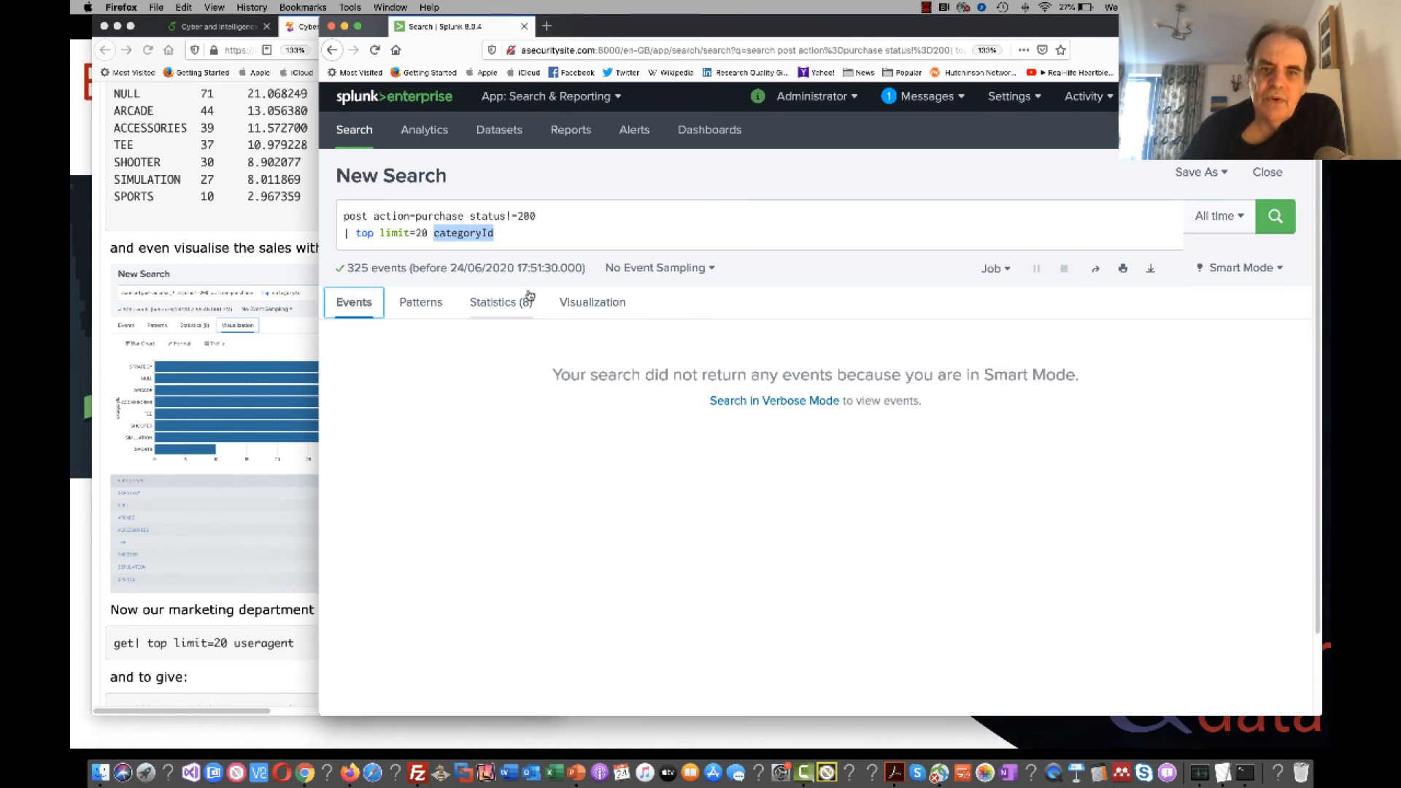
click(592, 302)
click(501, 302)
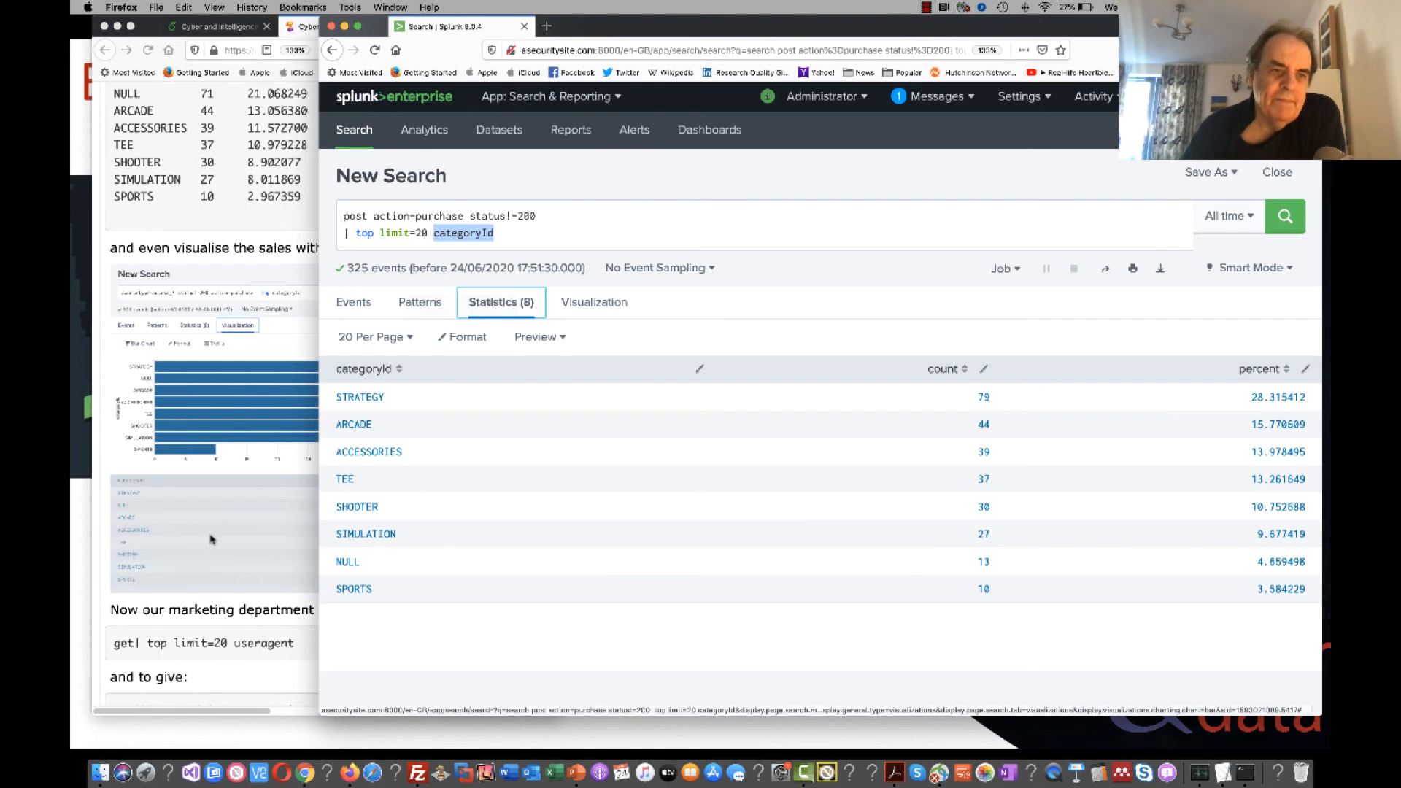
Highlight the tutorial's get| top limit=20 useragent query and return to the Splunk search window.
click(208, 515)
drag(326, 648, 112, 638)
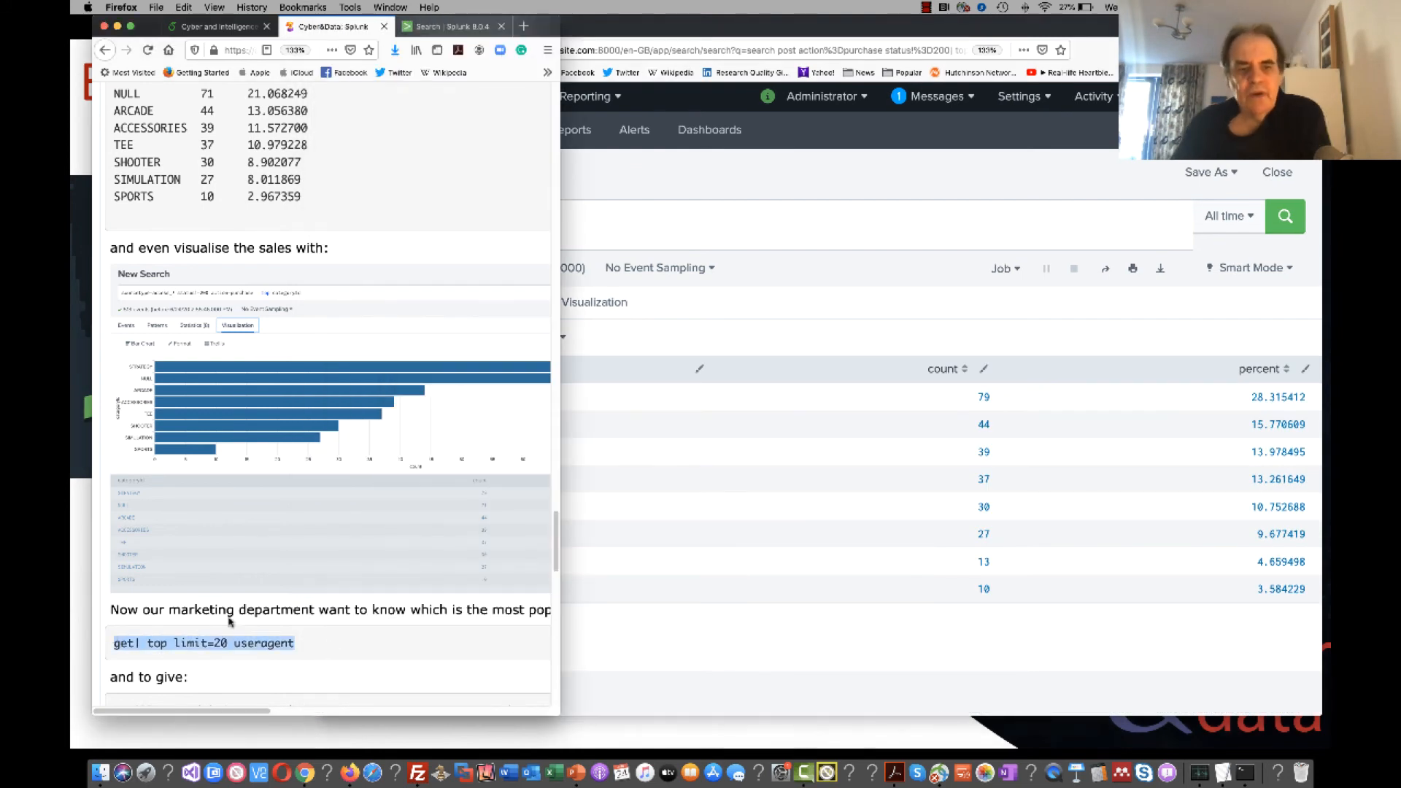
click(793, 376)
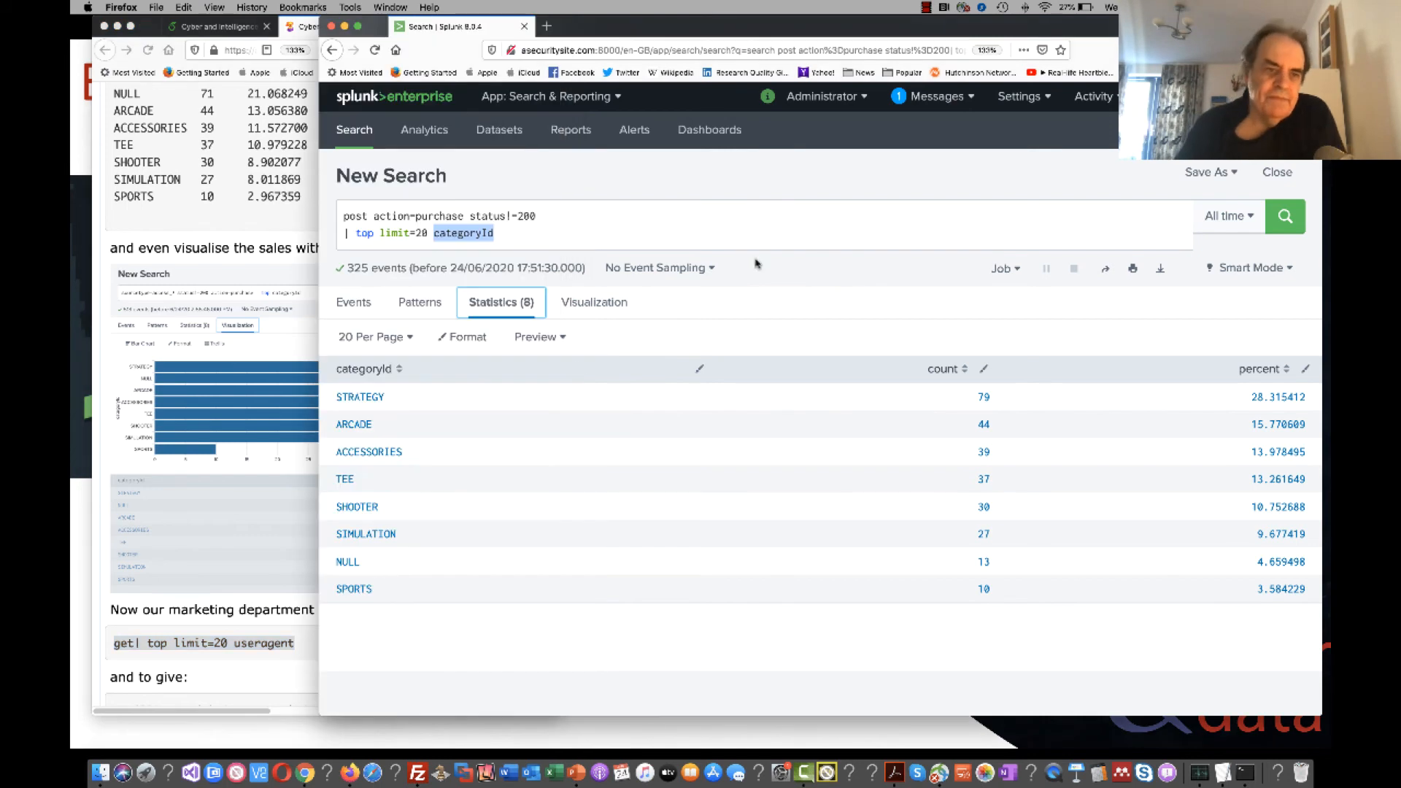
click(502, 224)
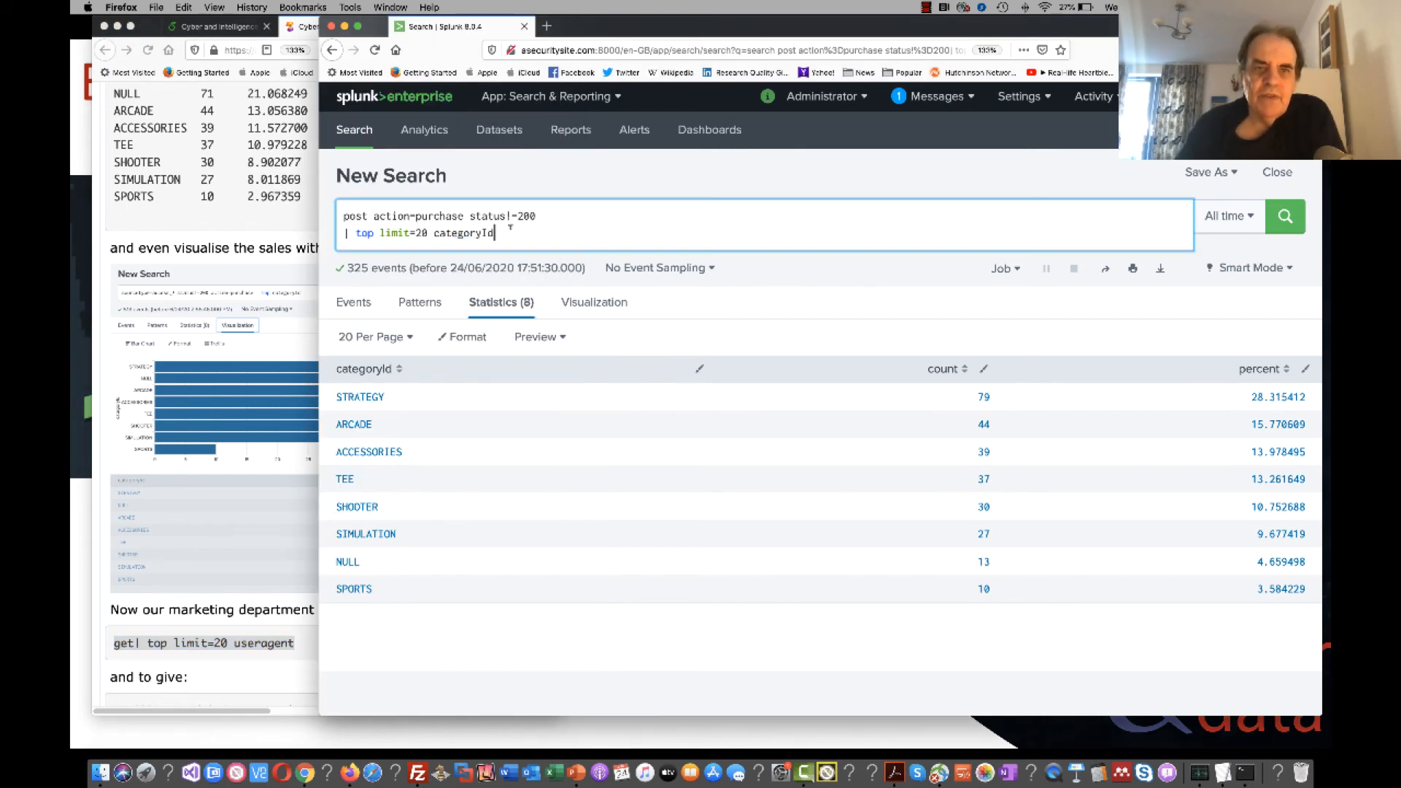
key(super+a)
text(gewt)
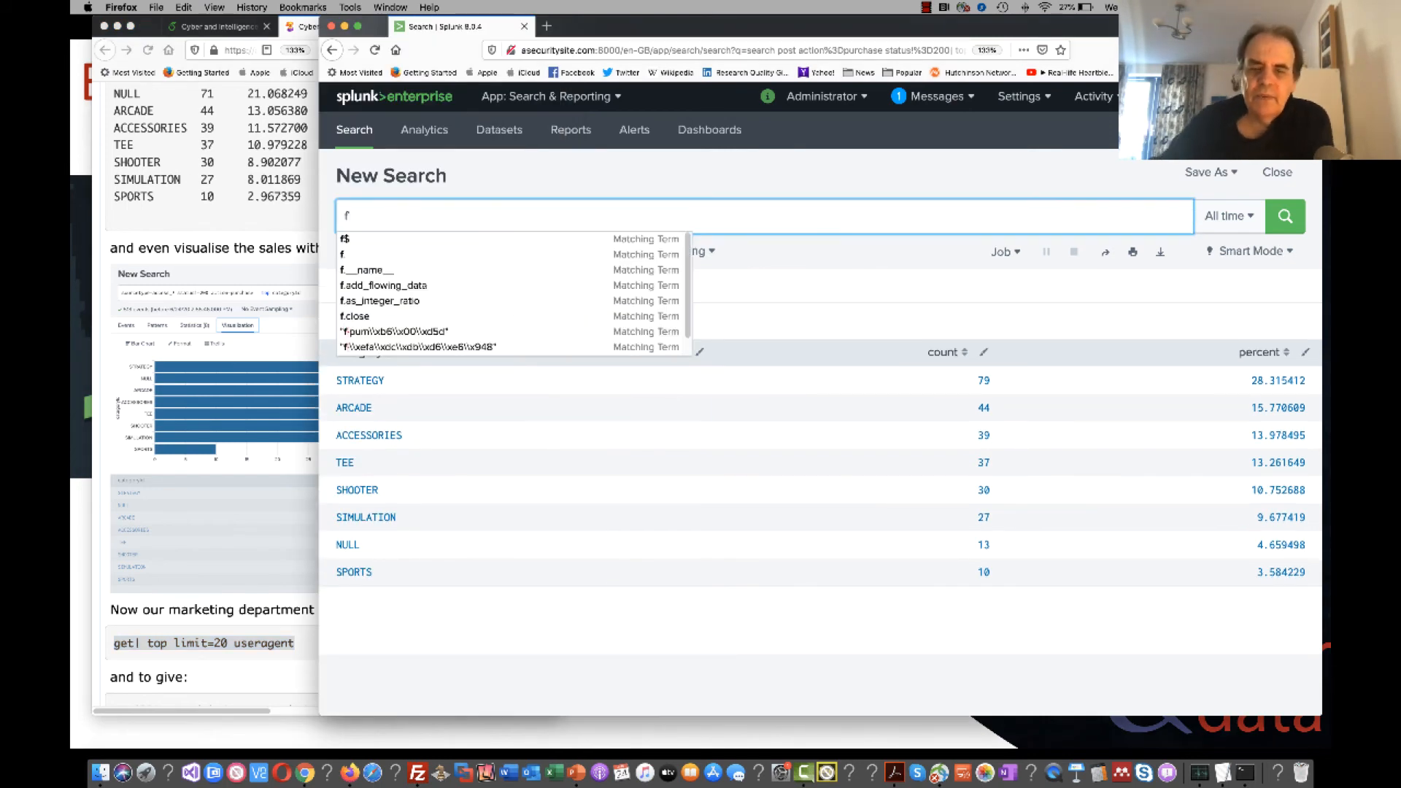
key(Return)
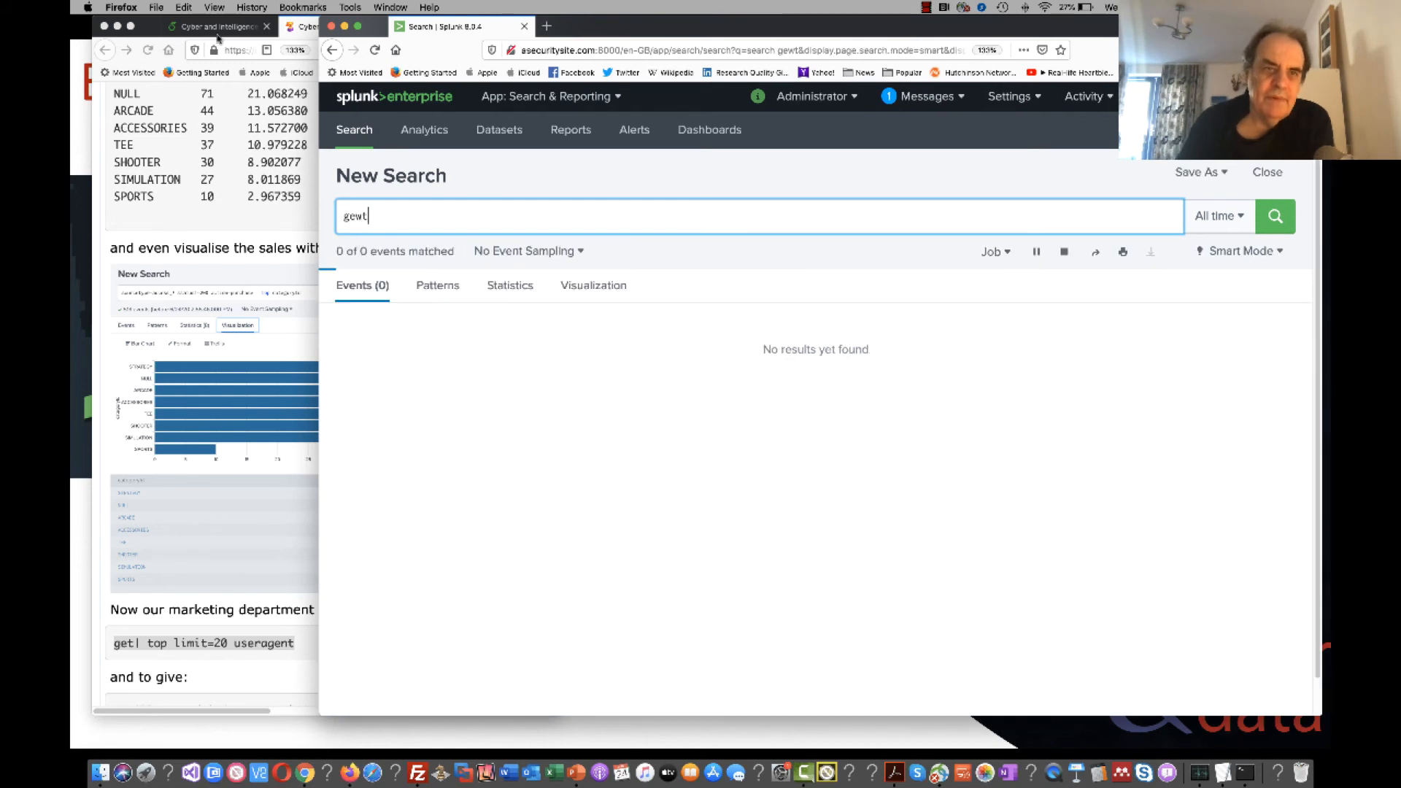
key(super+a)
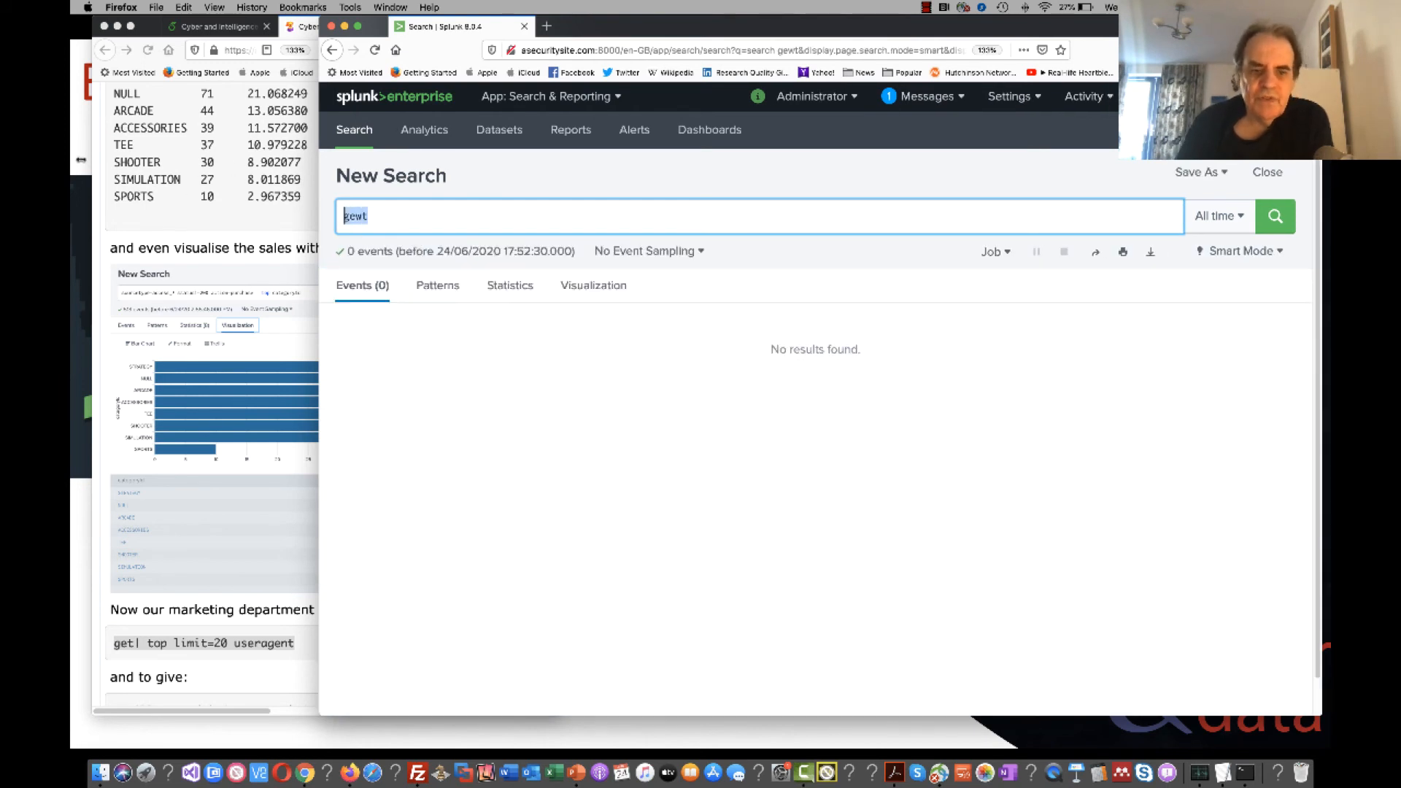
text(gt)
key(Return)
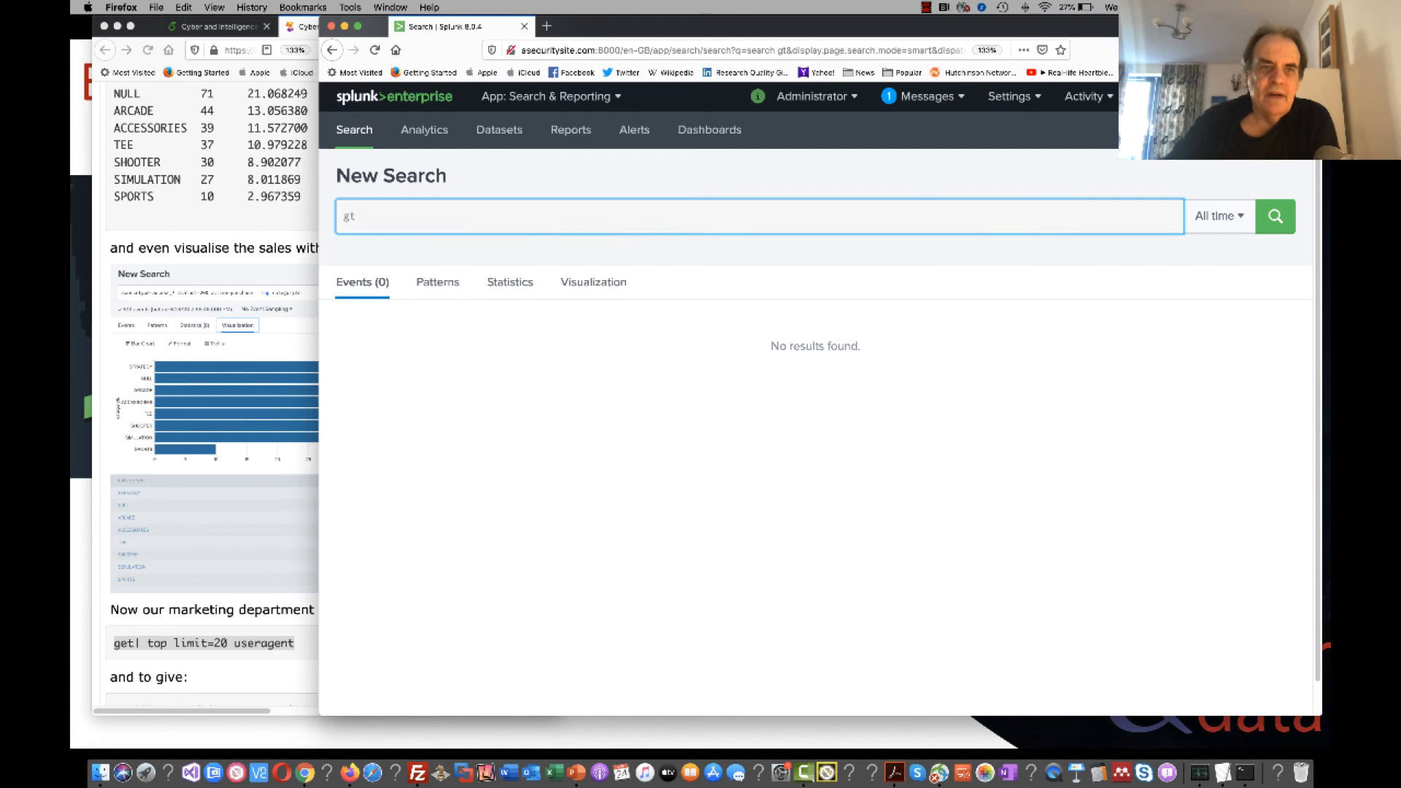
Correct the search query to get and run it over all time.
key(BackSpace)
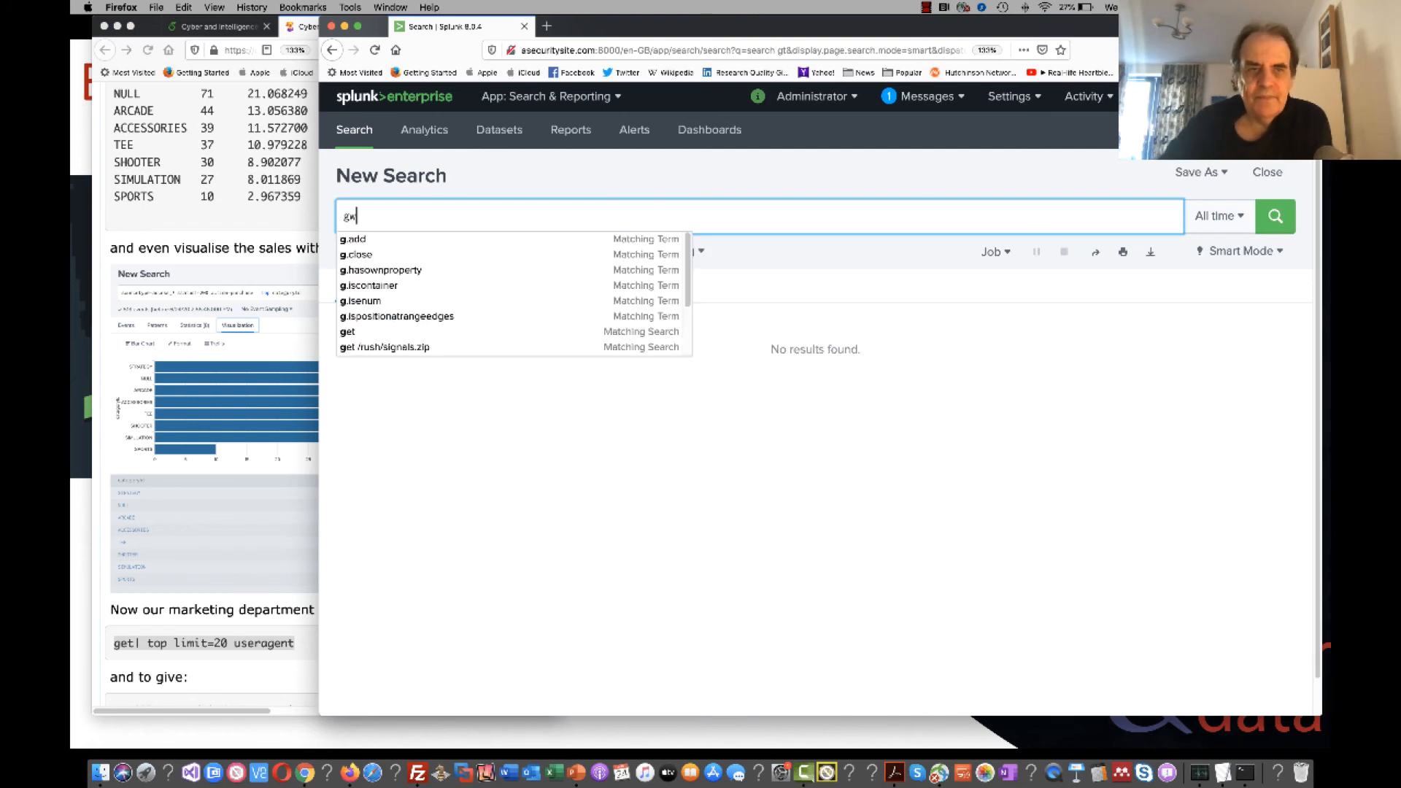
text(et)
key(Return)
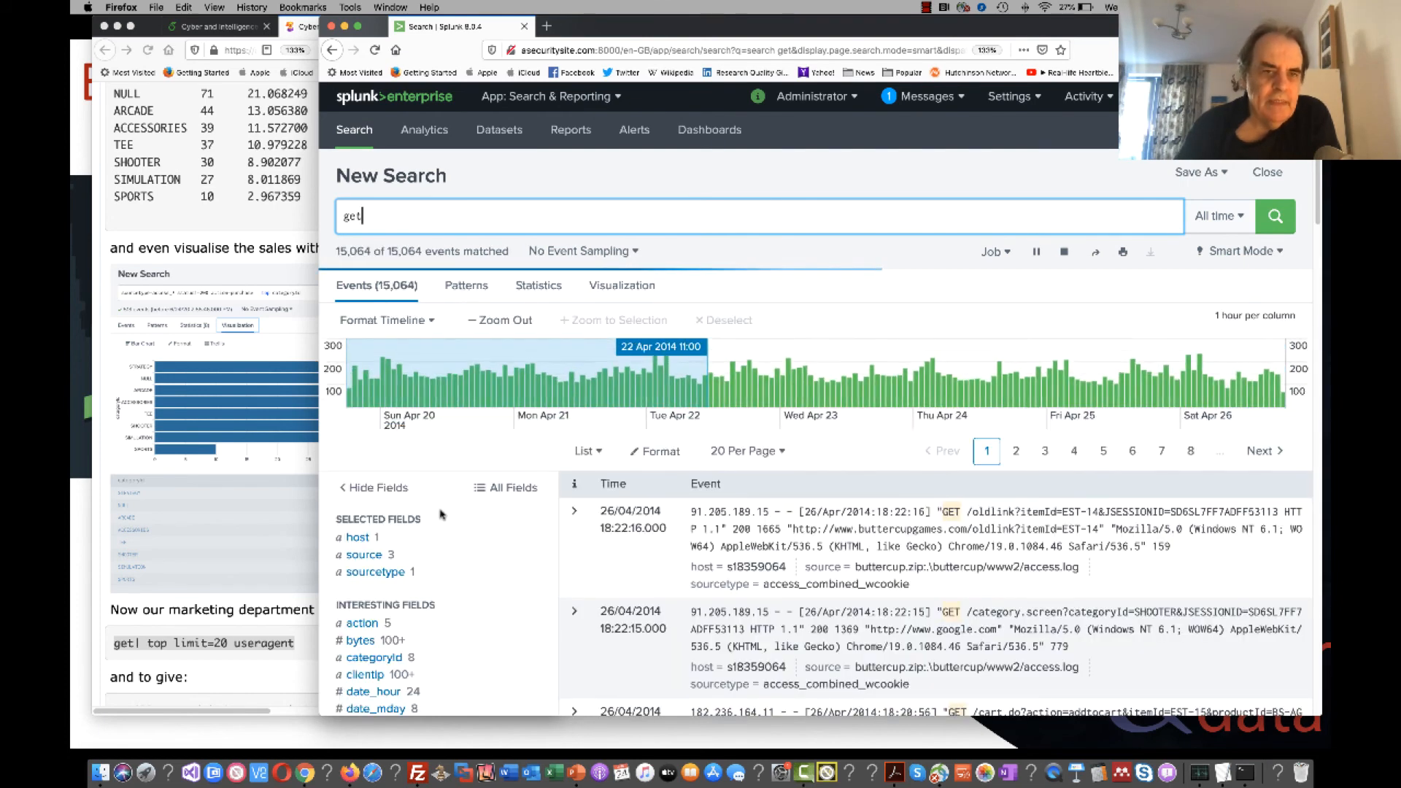
Examine the useragent field's top 10 values for the GET events and run its Top values report.
scroll(478, 529, down, 1)
scroll(478, 529, down, 15)
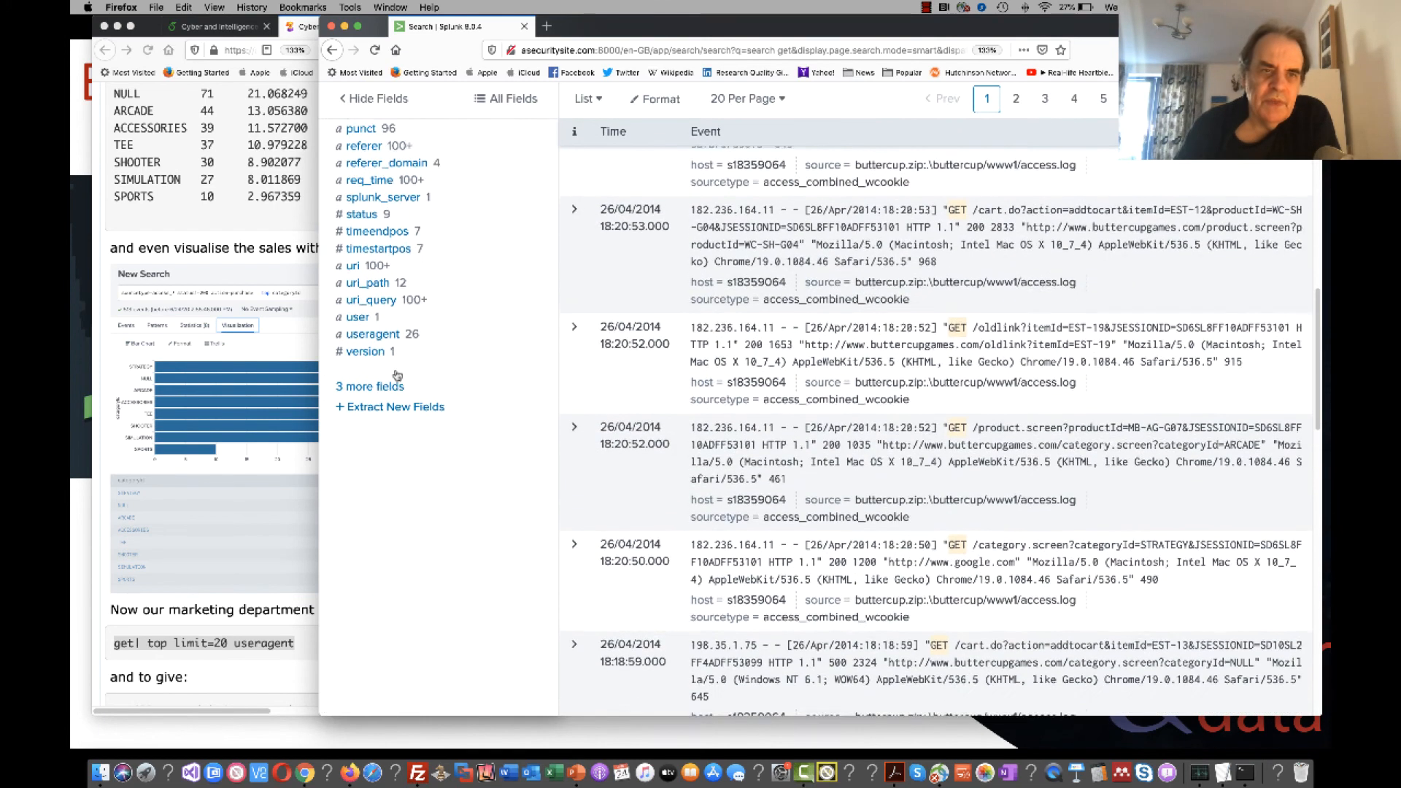
click(379, 338)
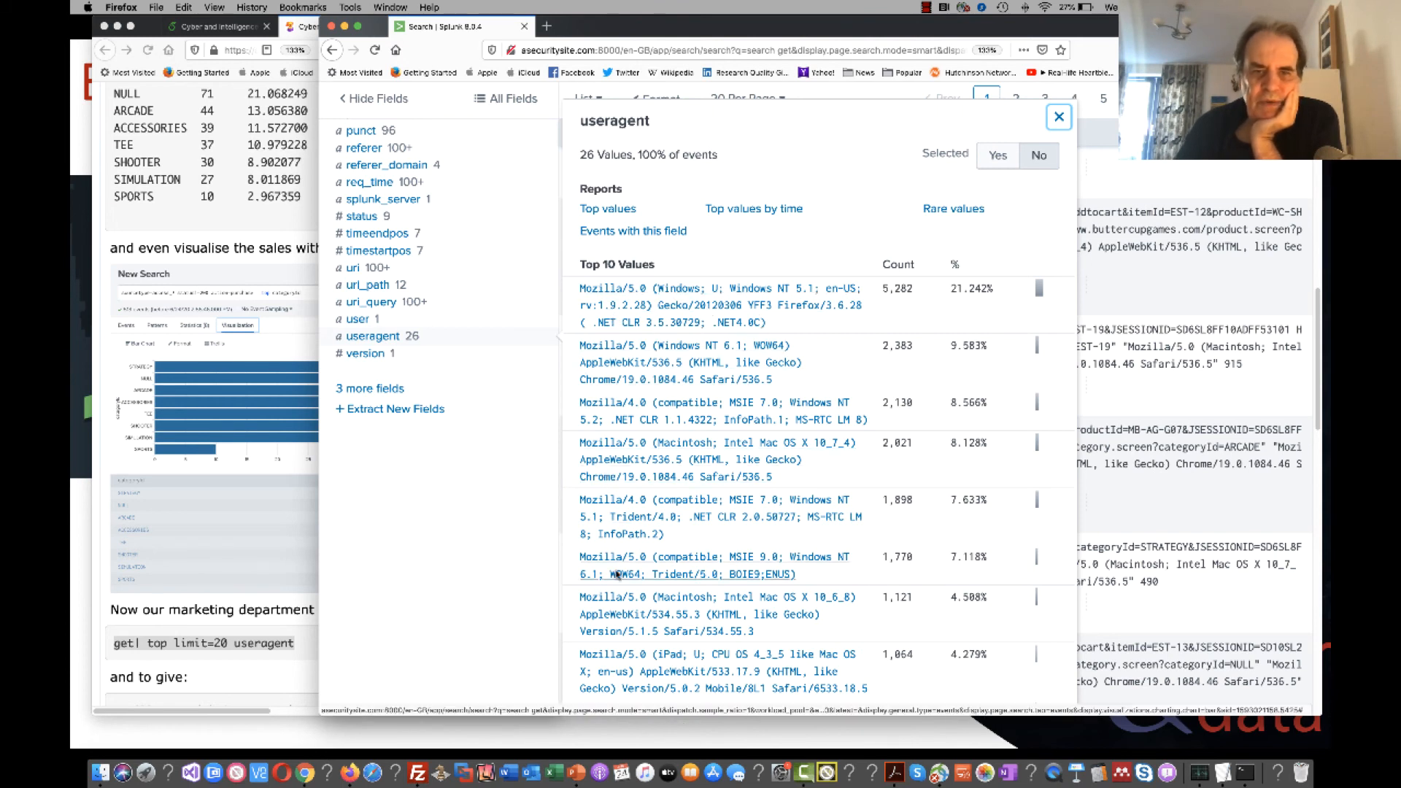
scroll(617, 555, down, 5)
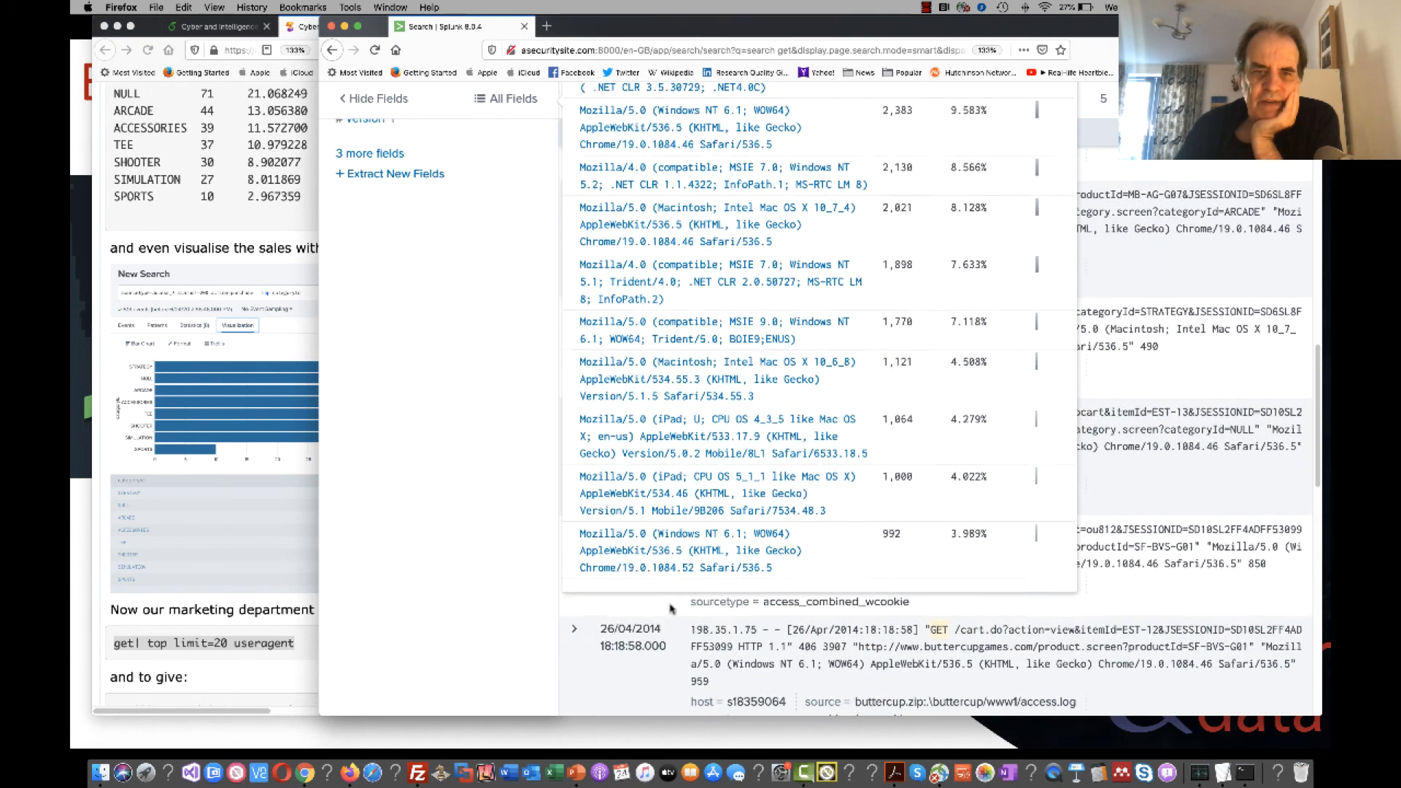
scroll(719, 389, up, 2)
scroll(719, 389, down, 1)
scroll(719, 389, up, 3)
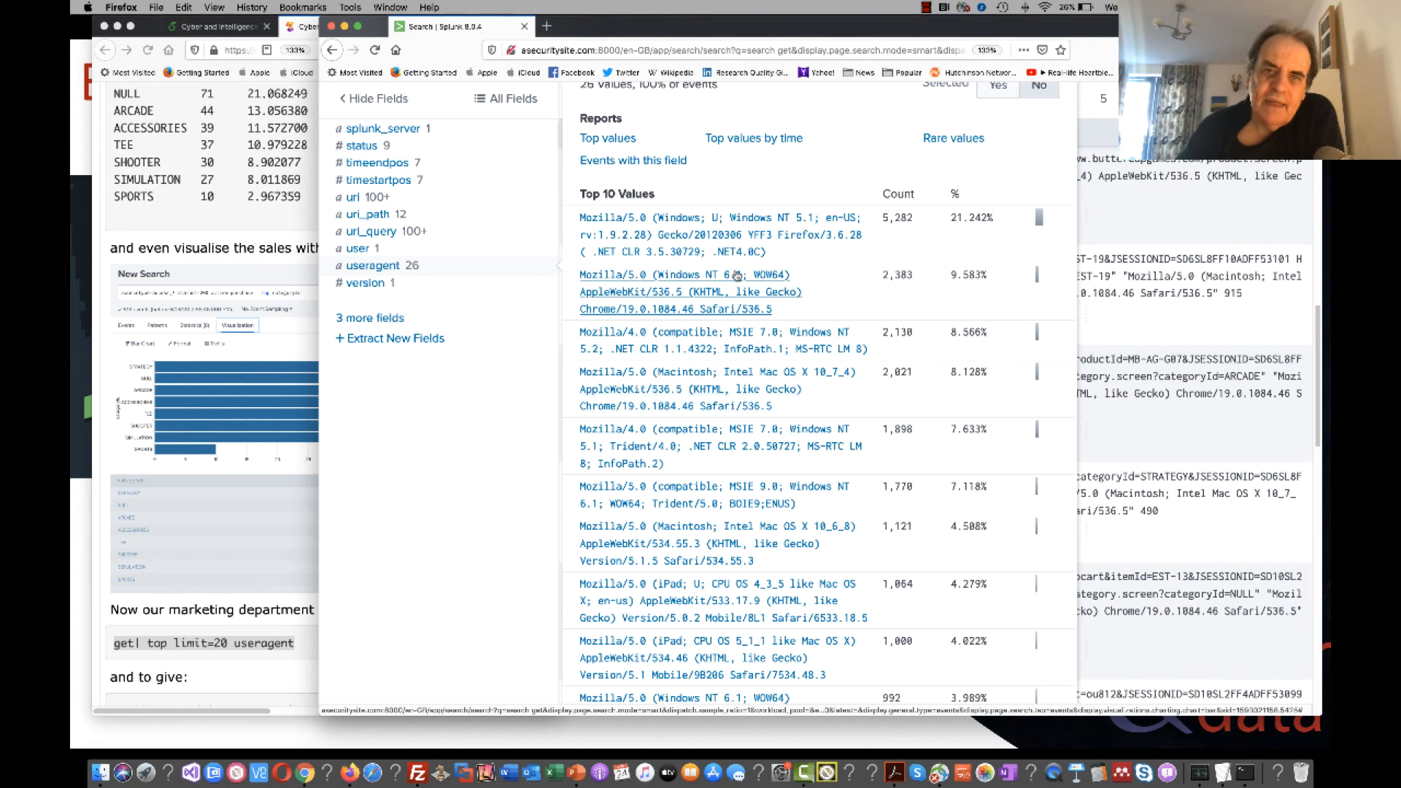
click(606, 141)
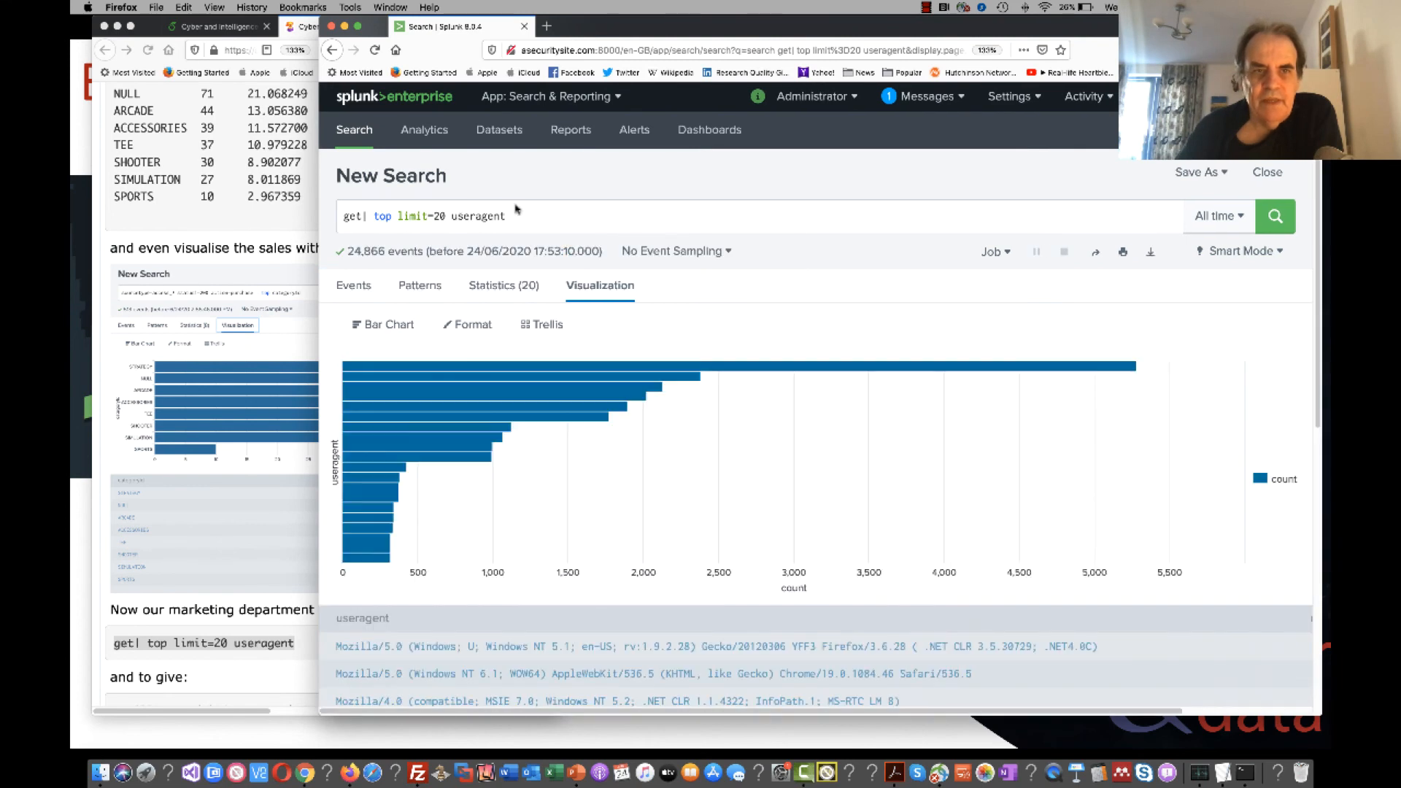
Inspect the useragent bar chart and bring up the tutorial's matching user agent listing for comparison.
mouse_move(424, 372)
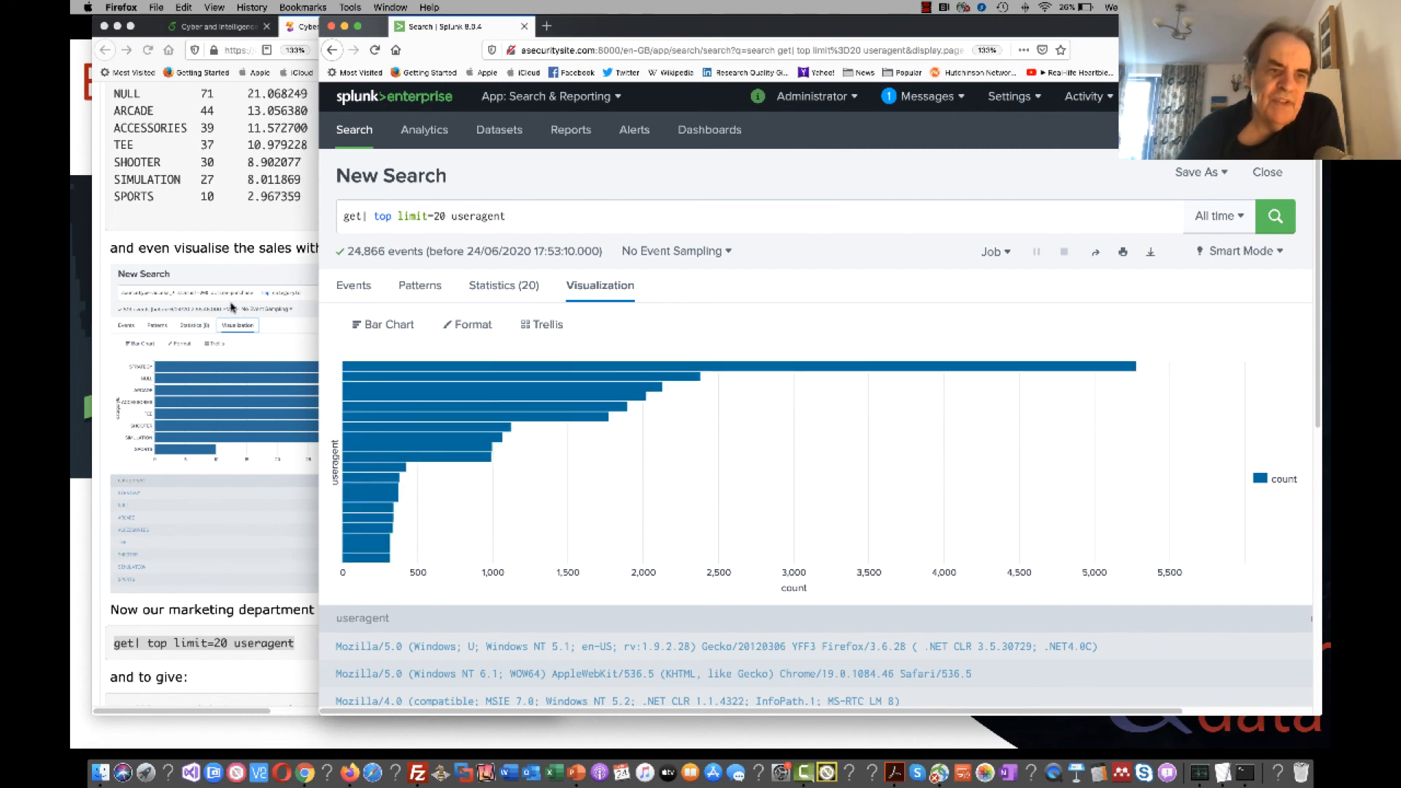
scroll(232, 523, down, 5)
scroll(233, 523, down, 1)
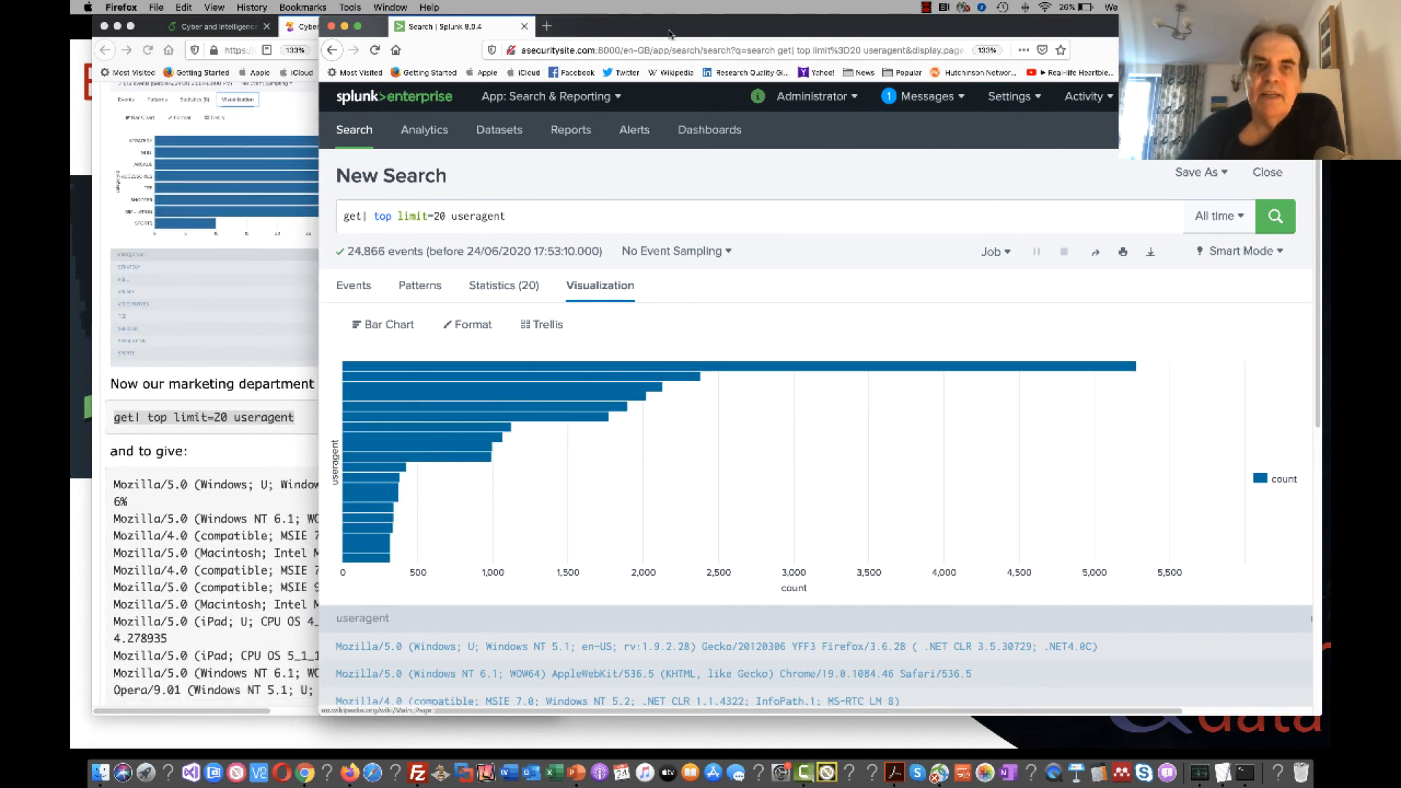
Copy the current useragent search's address and open it in a second browser tab.
click(680, 50)
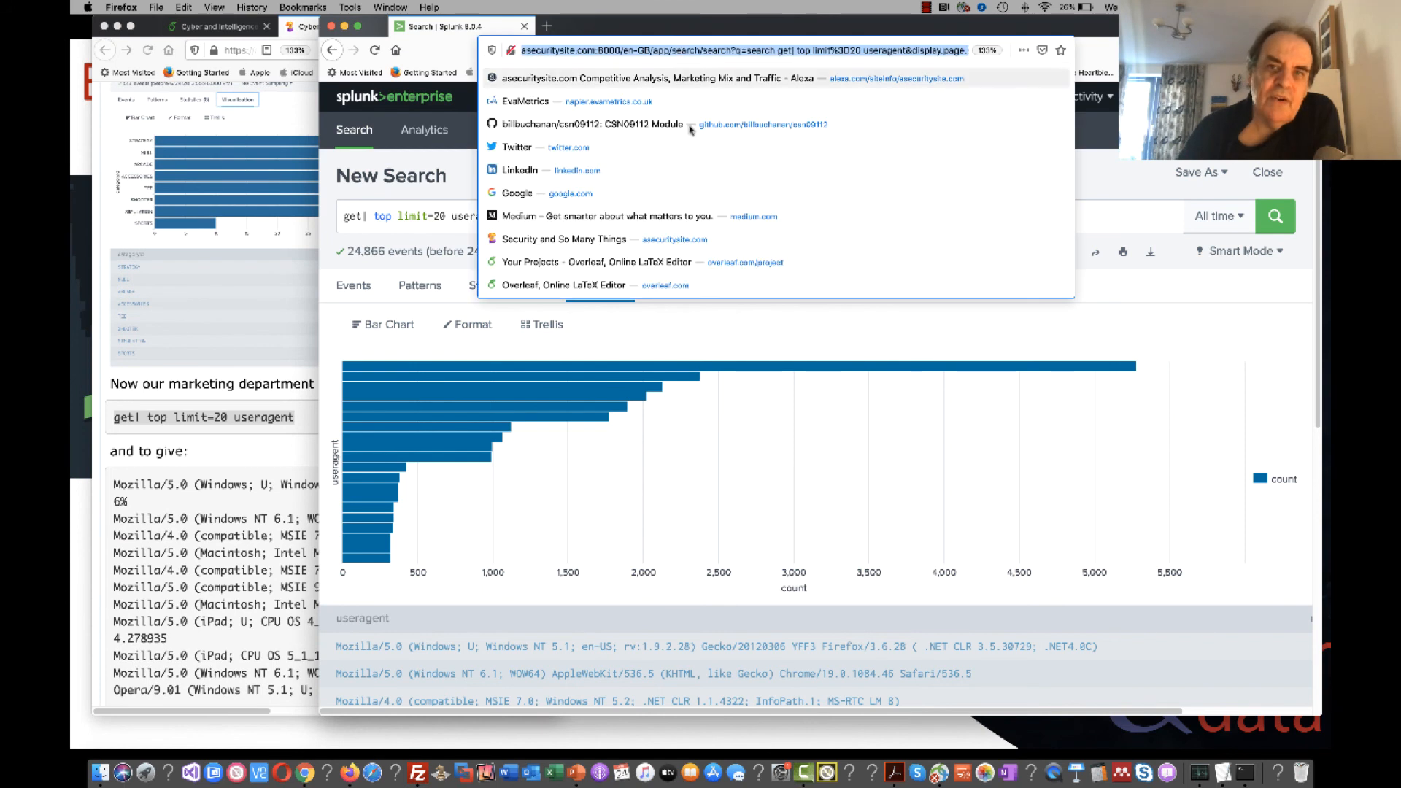
click(1260, 289)
click(717, 49)
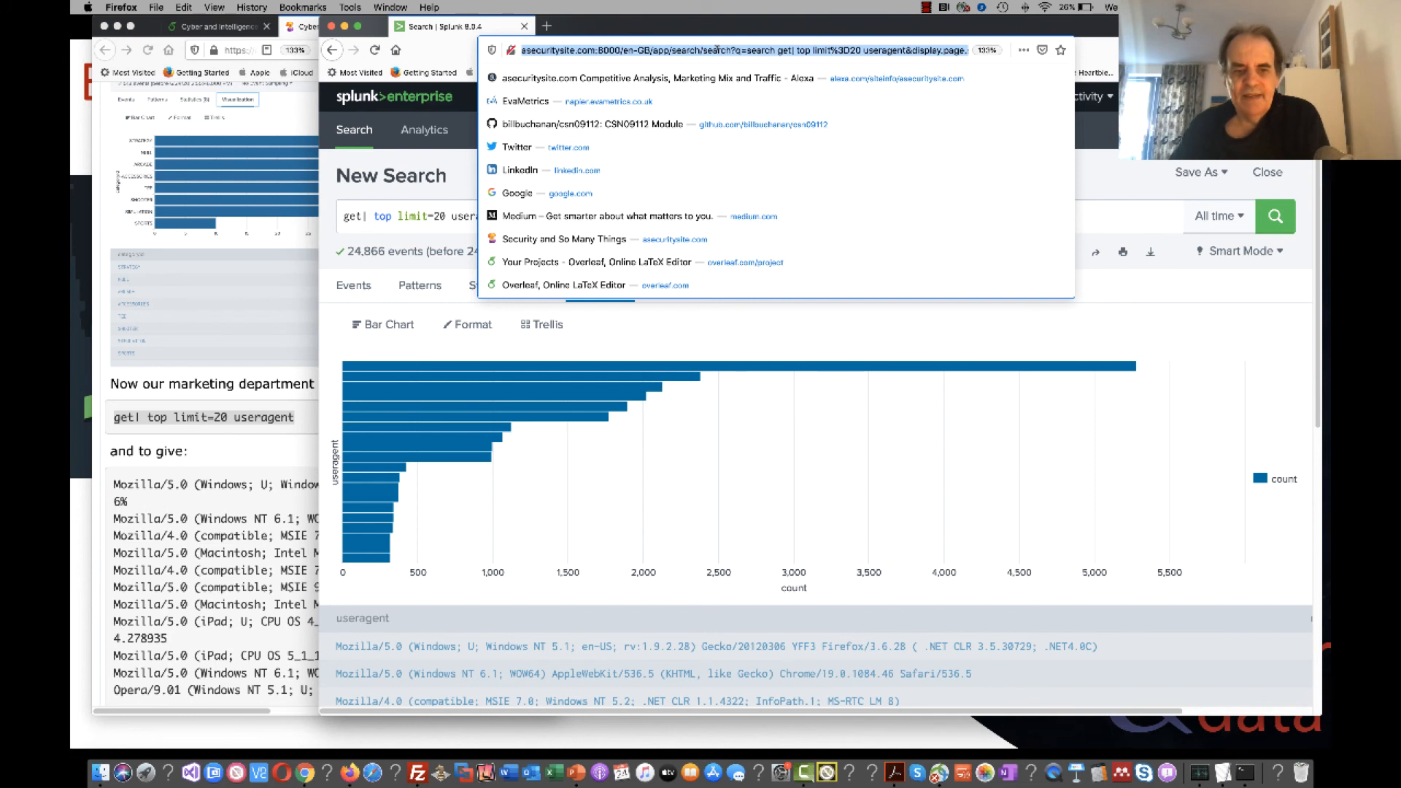
click(547, 26)
click(566, 51)
key(cmd+v)
key(Return)
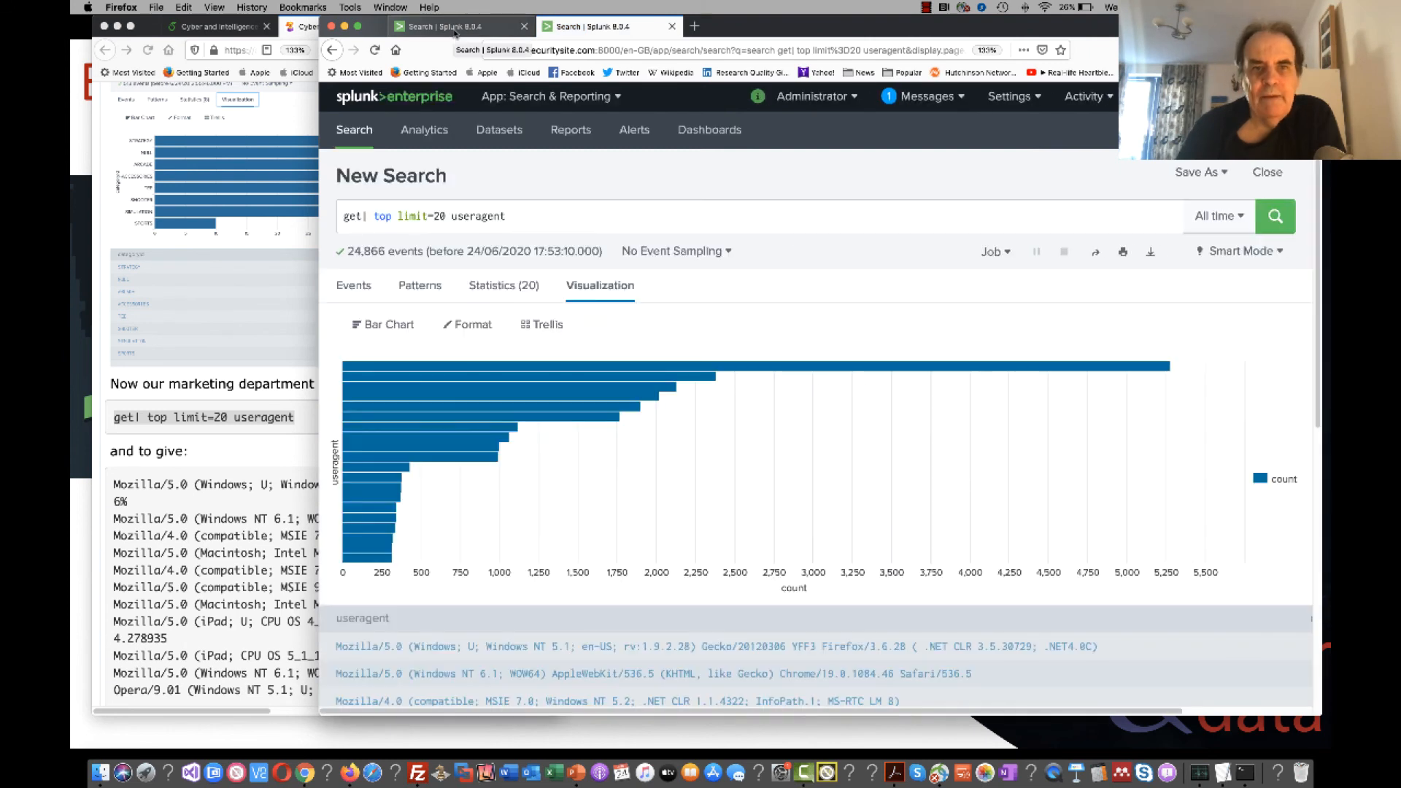
Copy the query get| top limit=20 useragent from the original search tab into the duplicate and rerun it over all time.
click(455, 32)
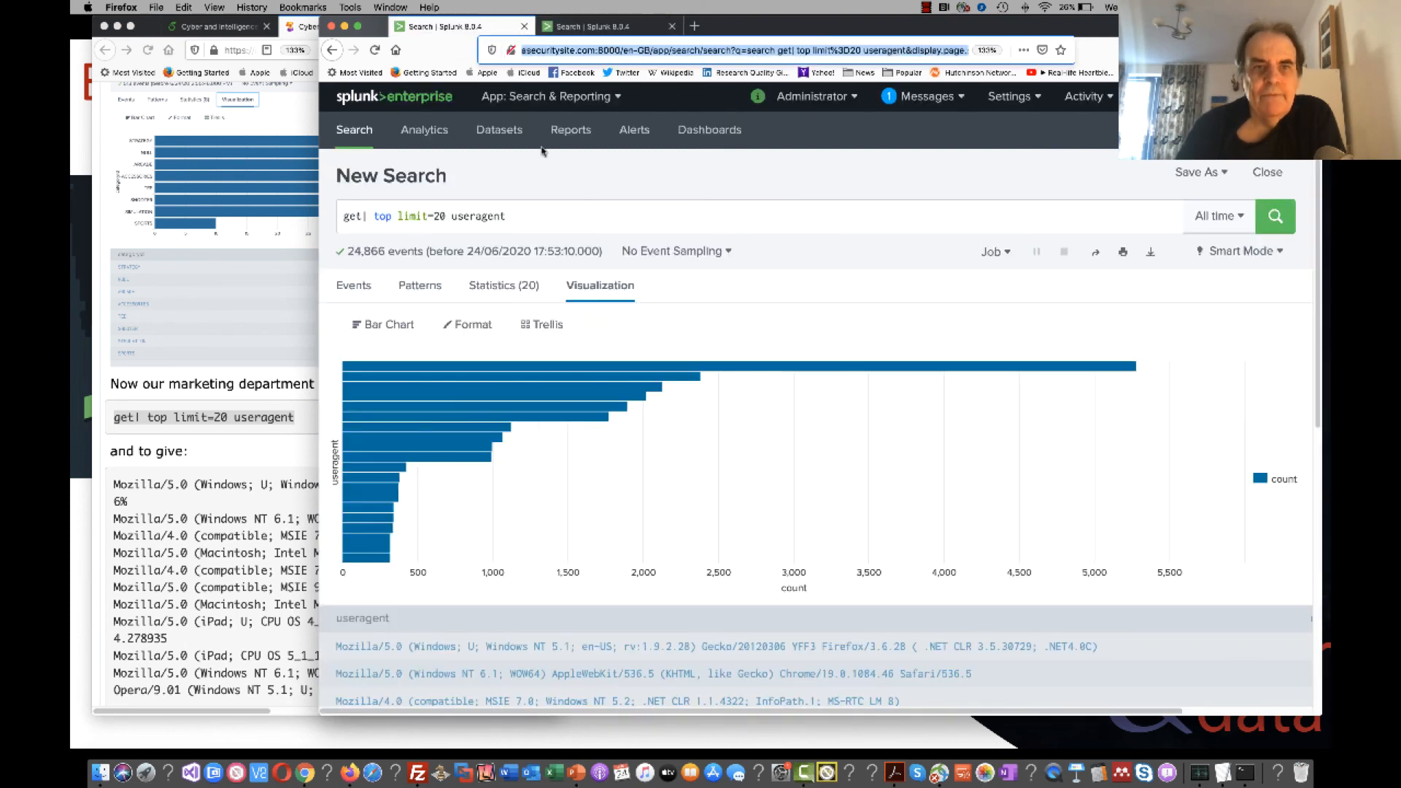
drag(536, 226, 298, 204)
key(super+c)
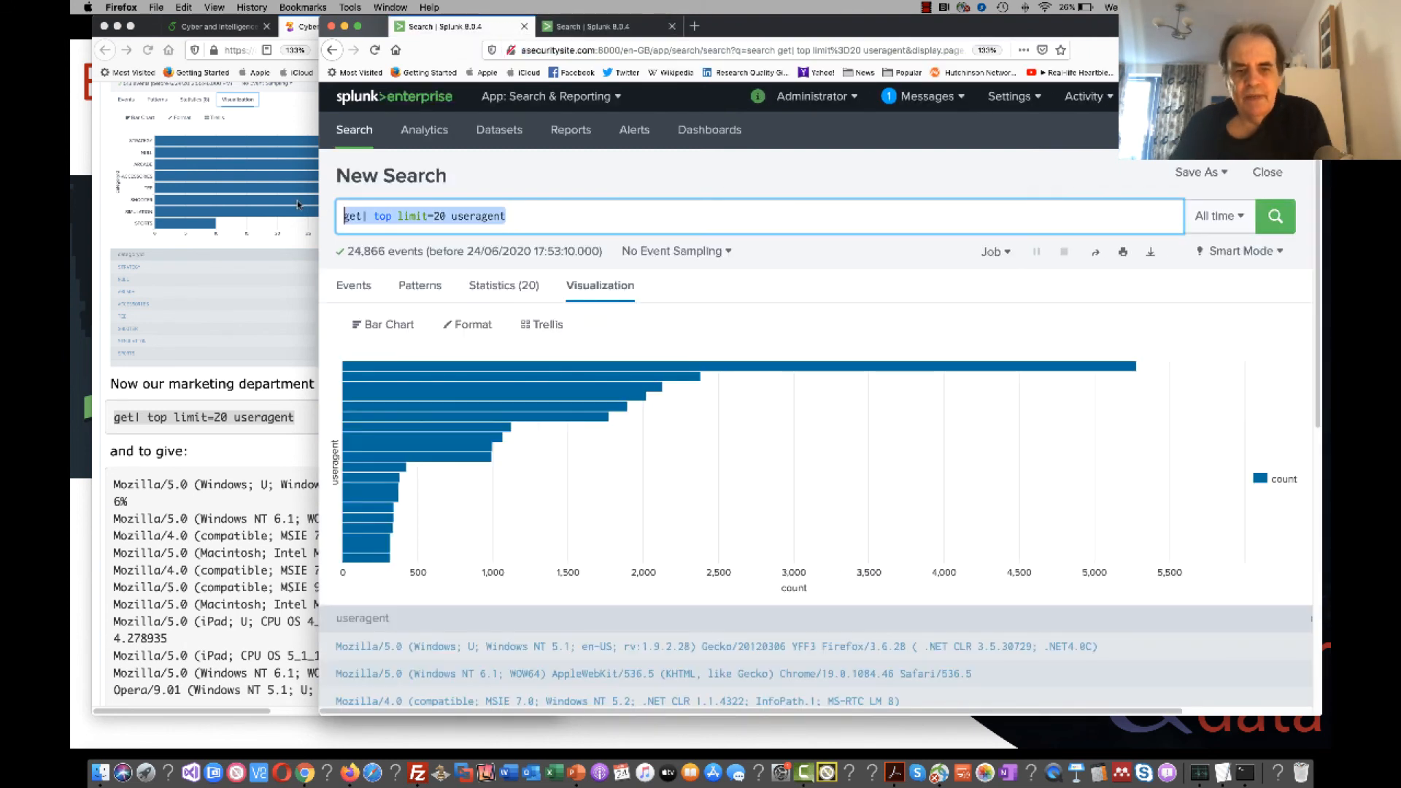
click(609, 27)
drag(583, 204, 281, 210)
key(super+v)
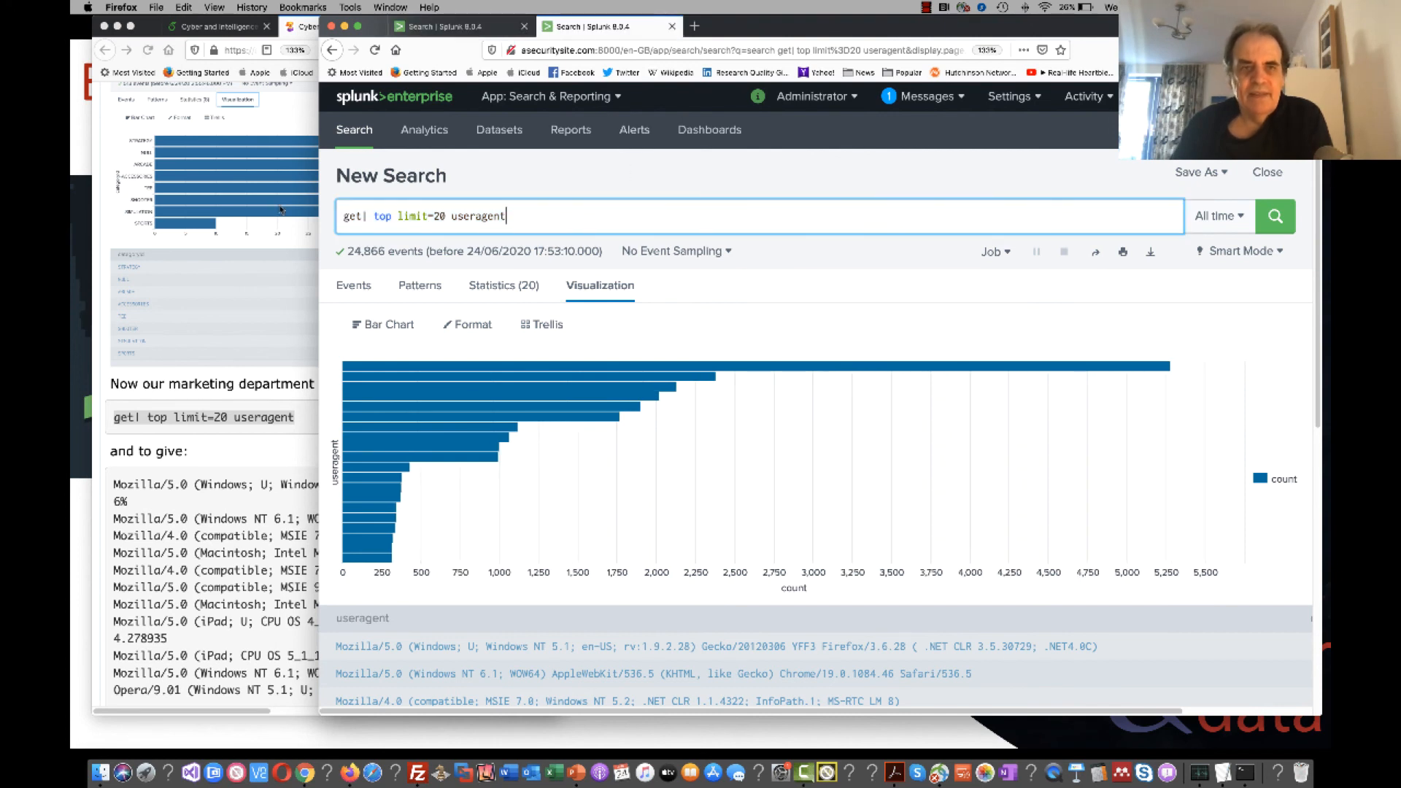
click(1278, 212)
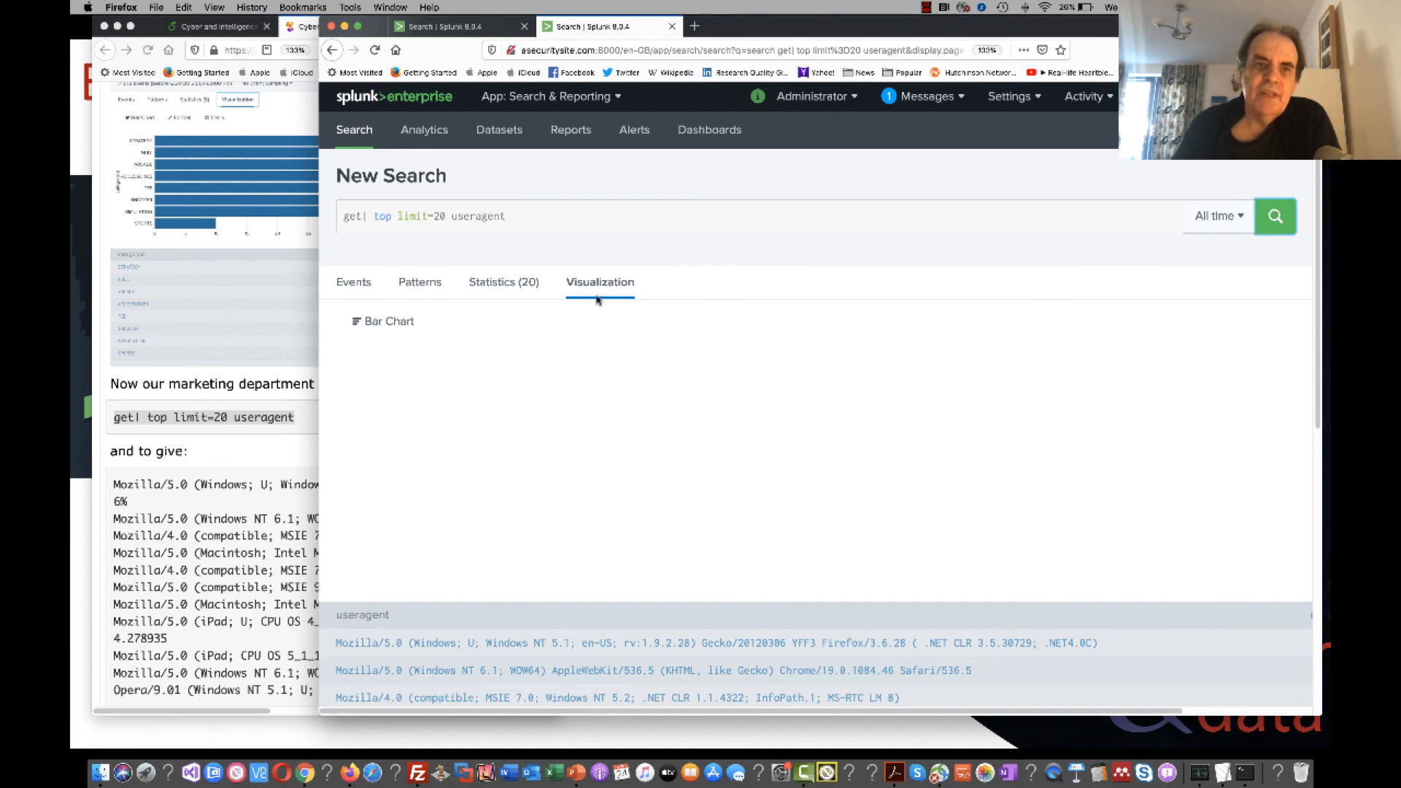
Reduce the useragent query's limit to 10 and run the search again.
click(443, 216)
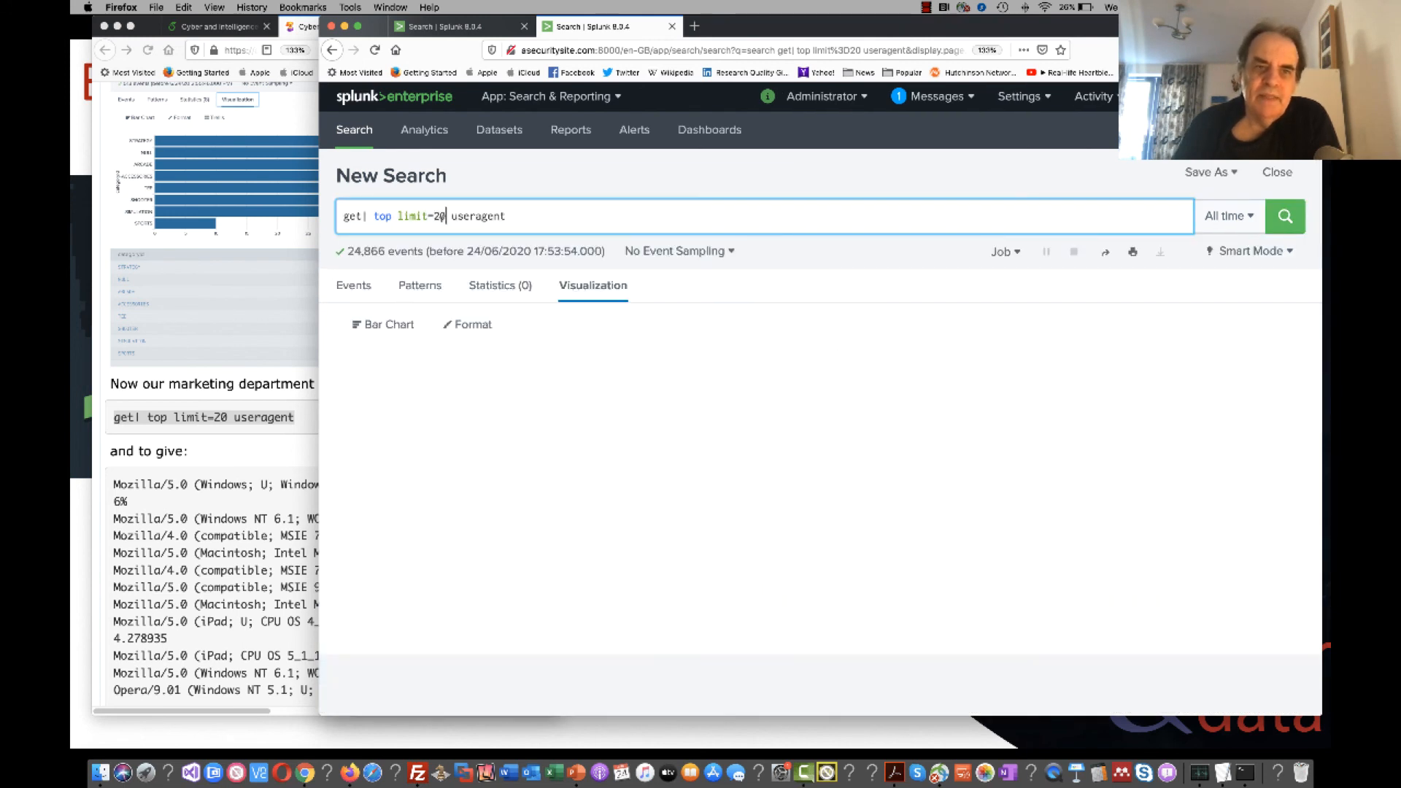
key(BackSpace)
key(BackSpace)
text(10)
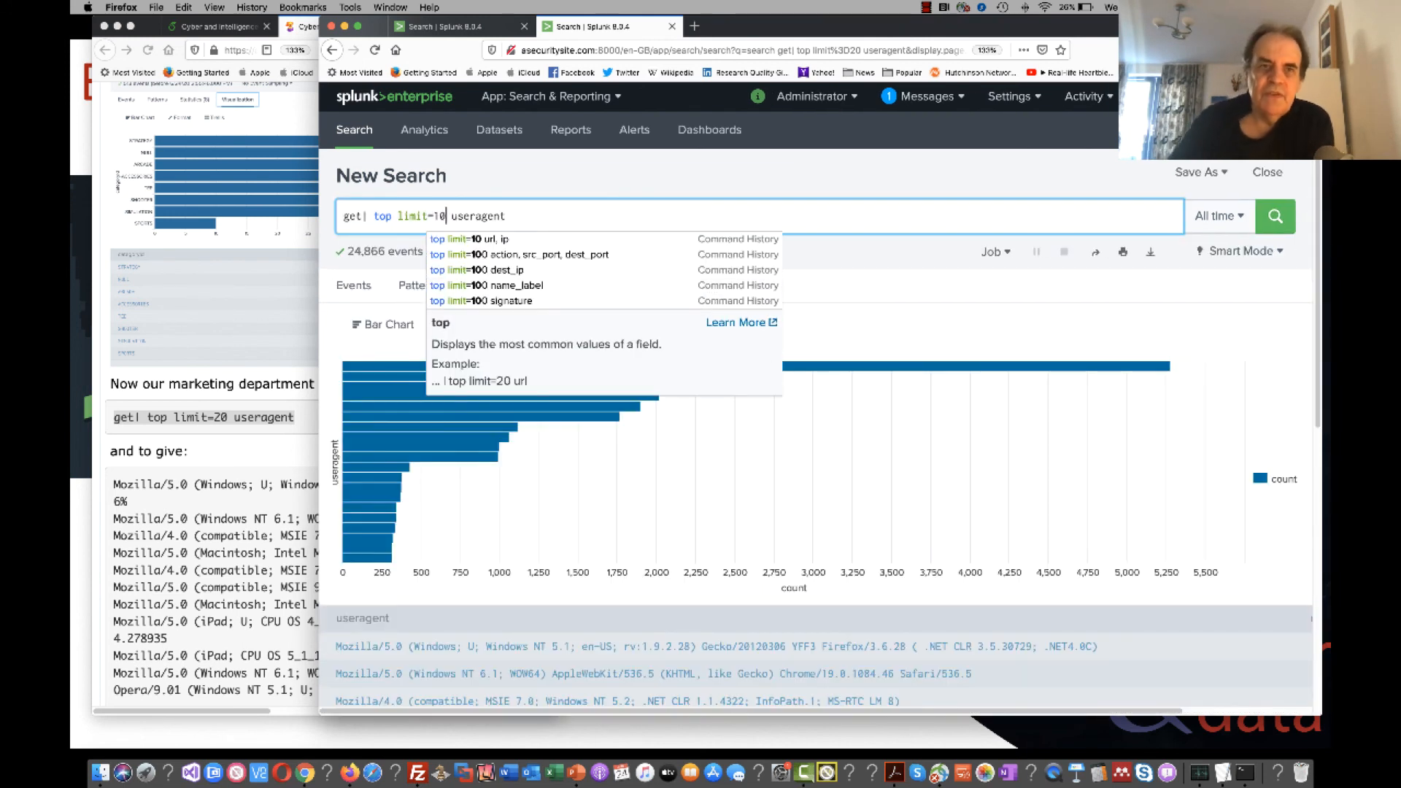
click(1277, 216)
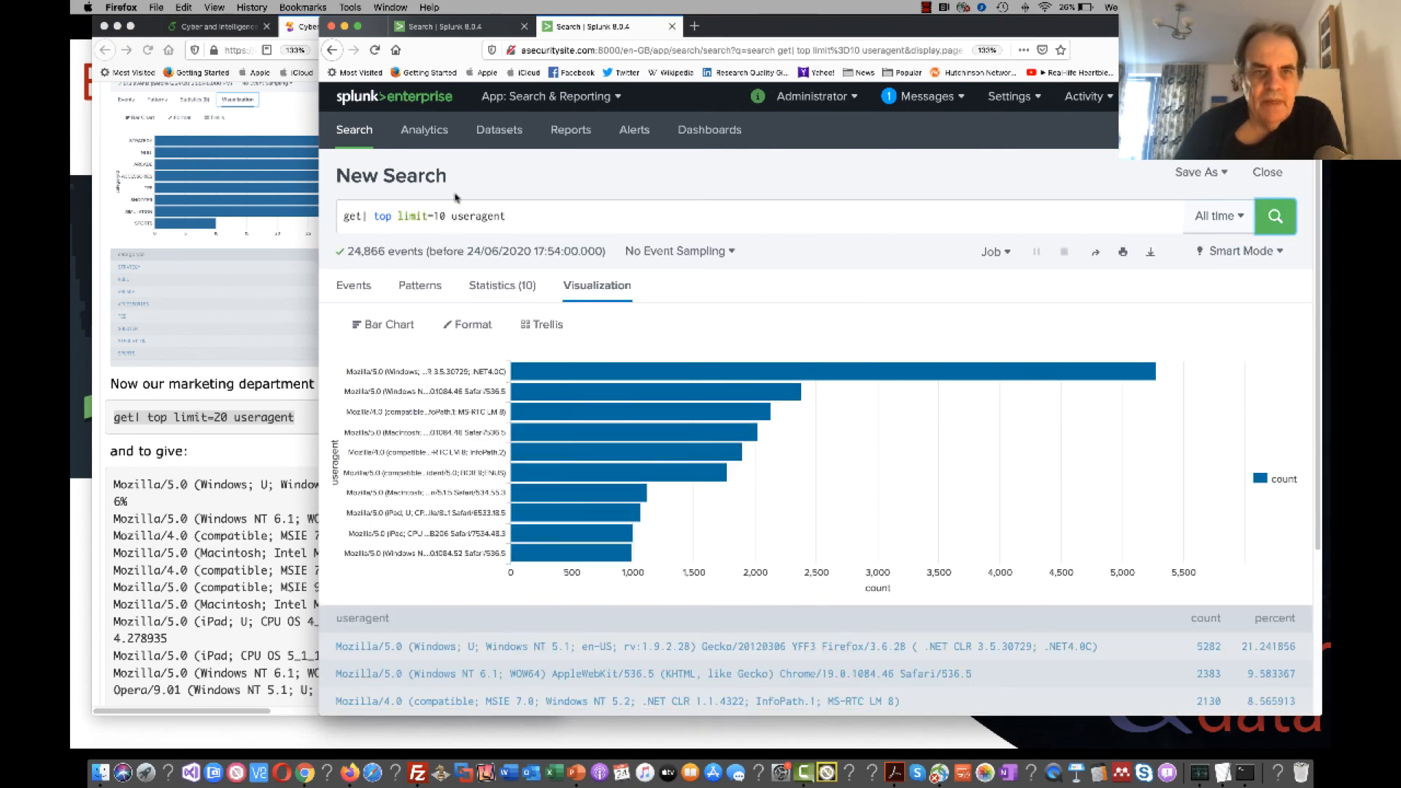
Set the useragent query's limit to 5, rerun it, and inspect the resulting bar chart and table.
click(440, 215)
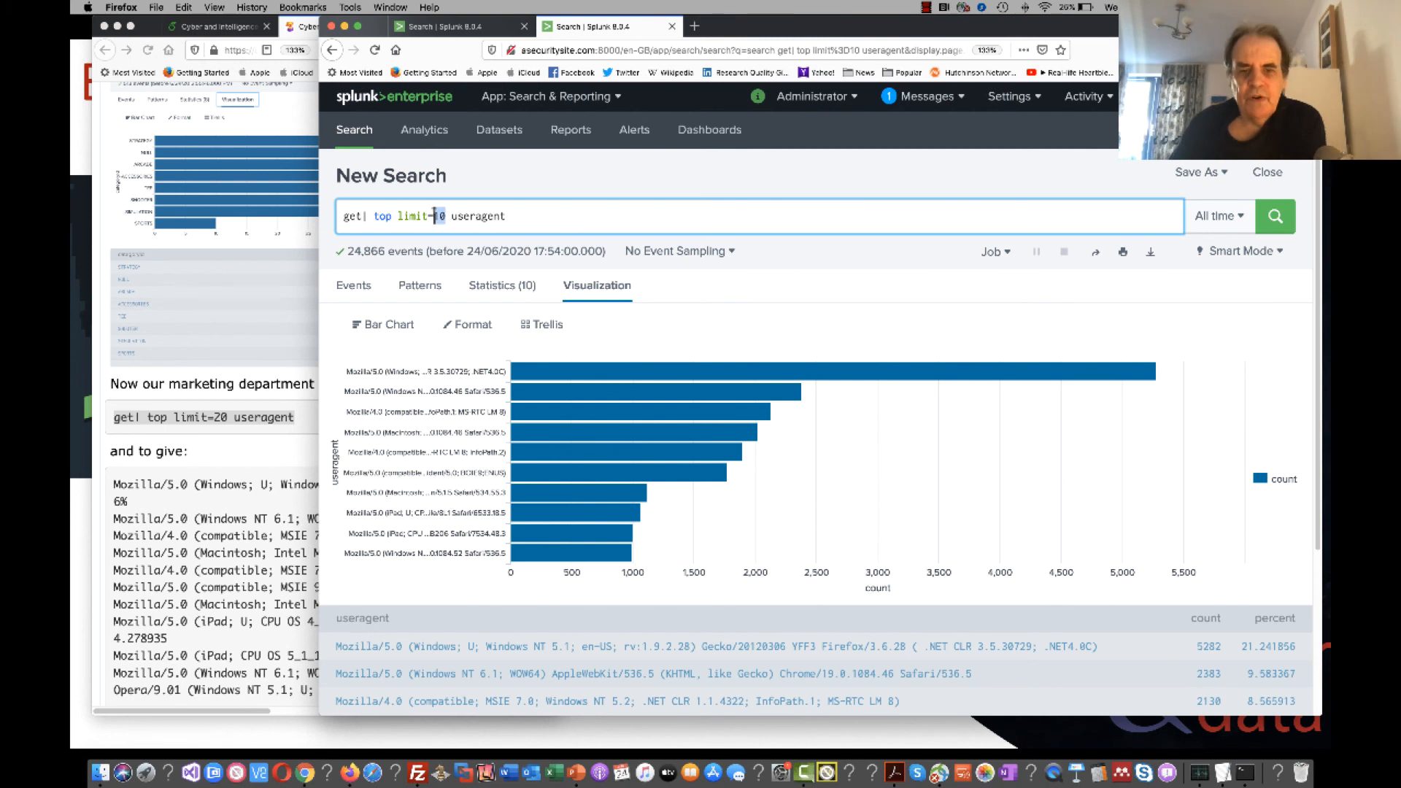
text(5)
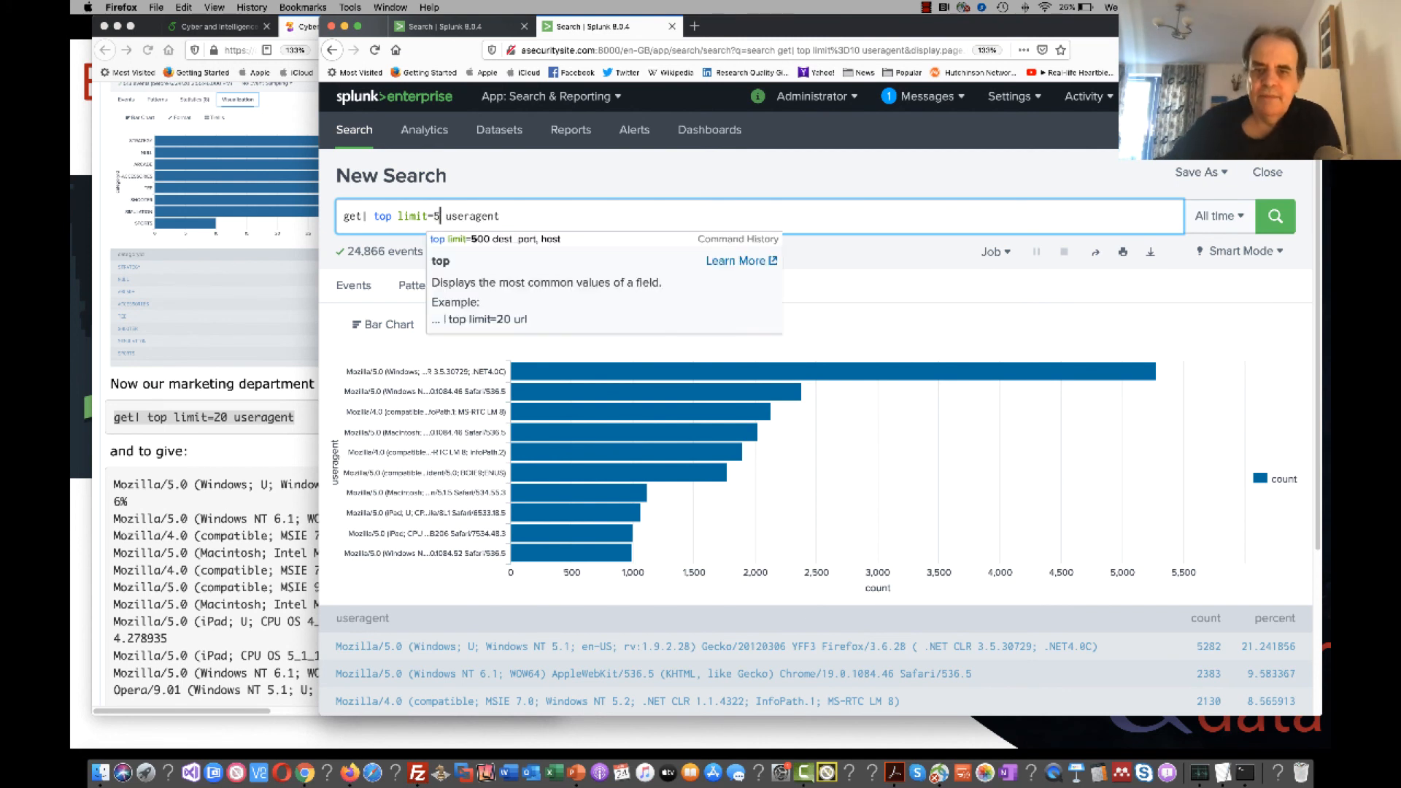
key(Return)
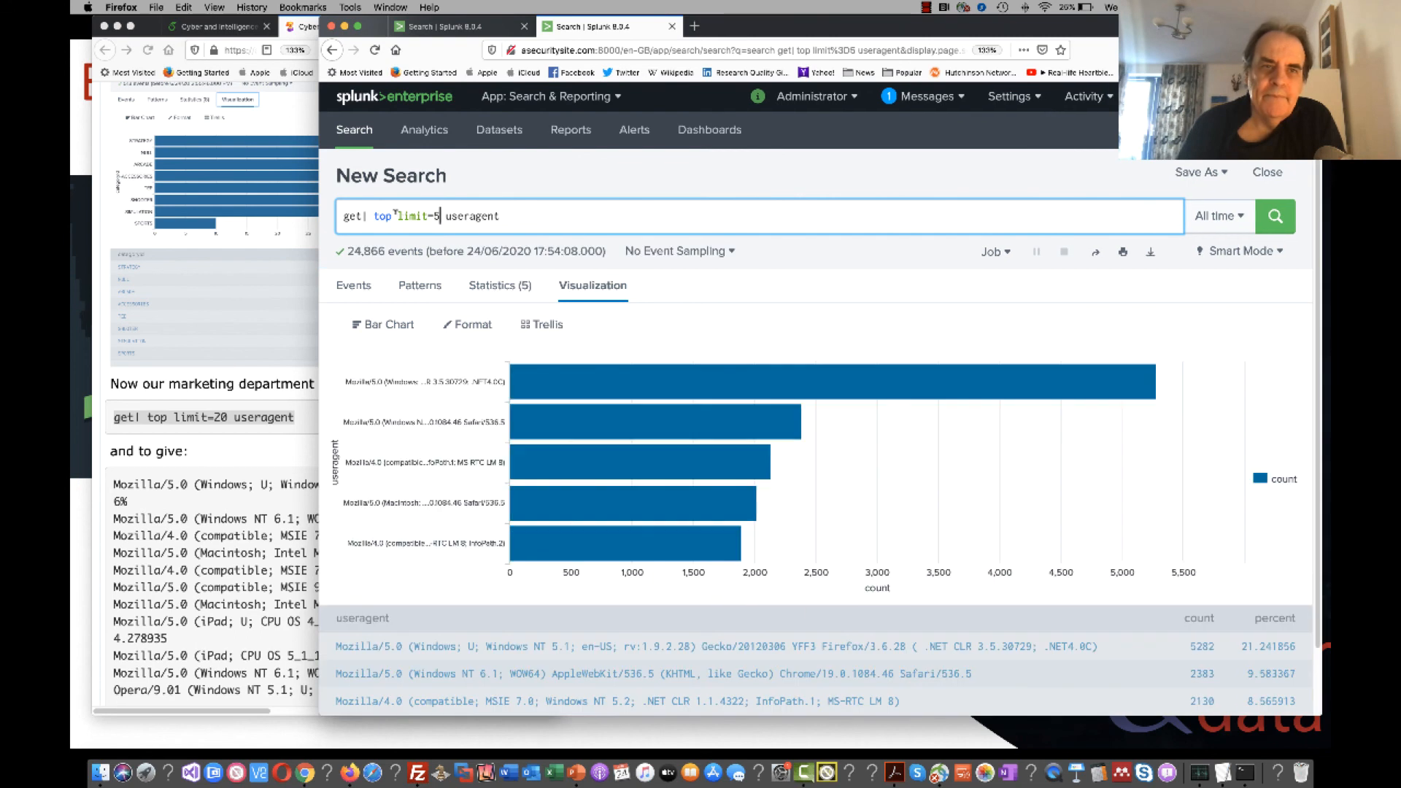
mouse_move(545, 388)
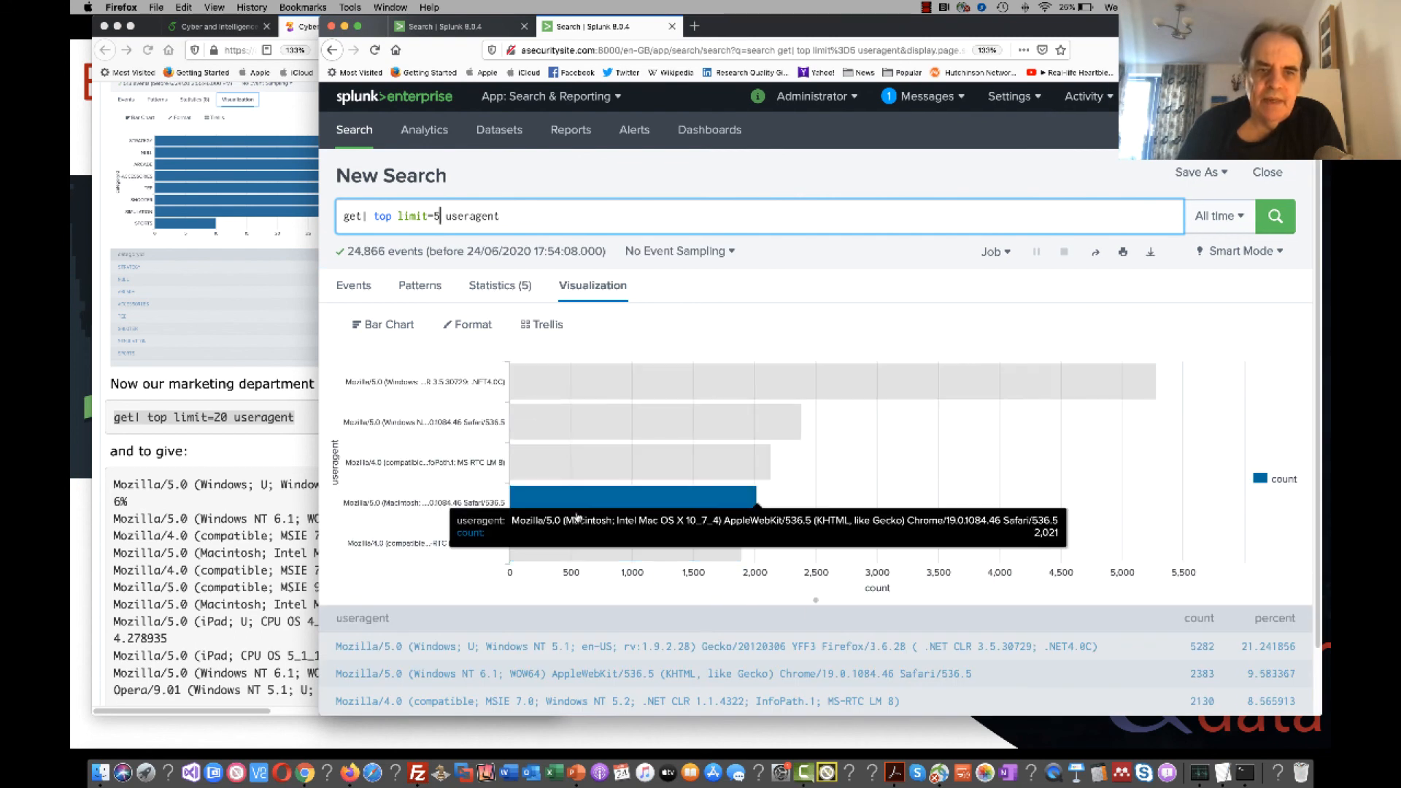
scroll(792, 595, down, 2)
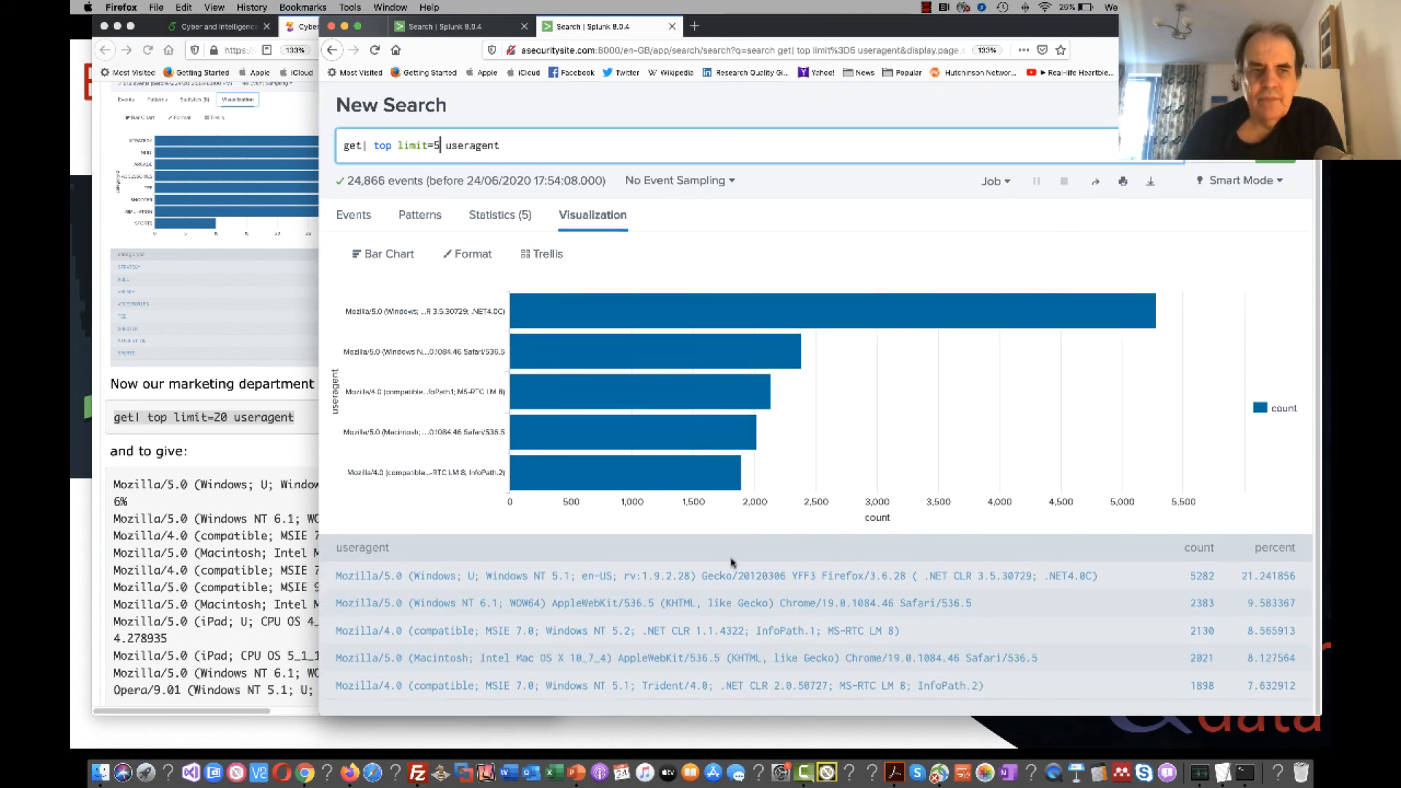
Copy the tutorial's sourcetype=access_* query that charts Safari, Chrome and Mozilla counts, and shift the tutorial window aside.
scroll(183, 552, down, 8)
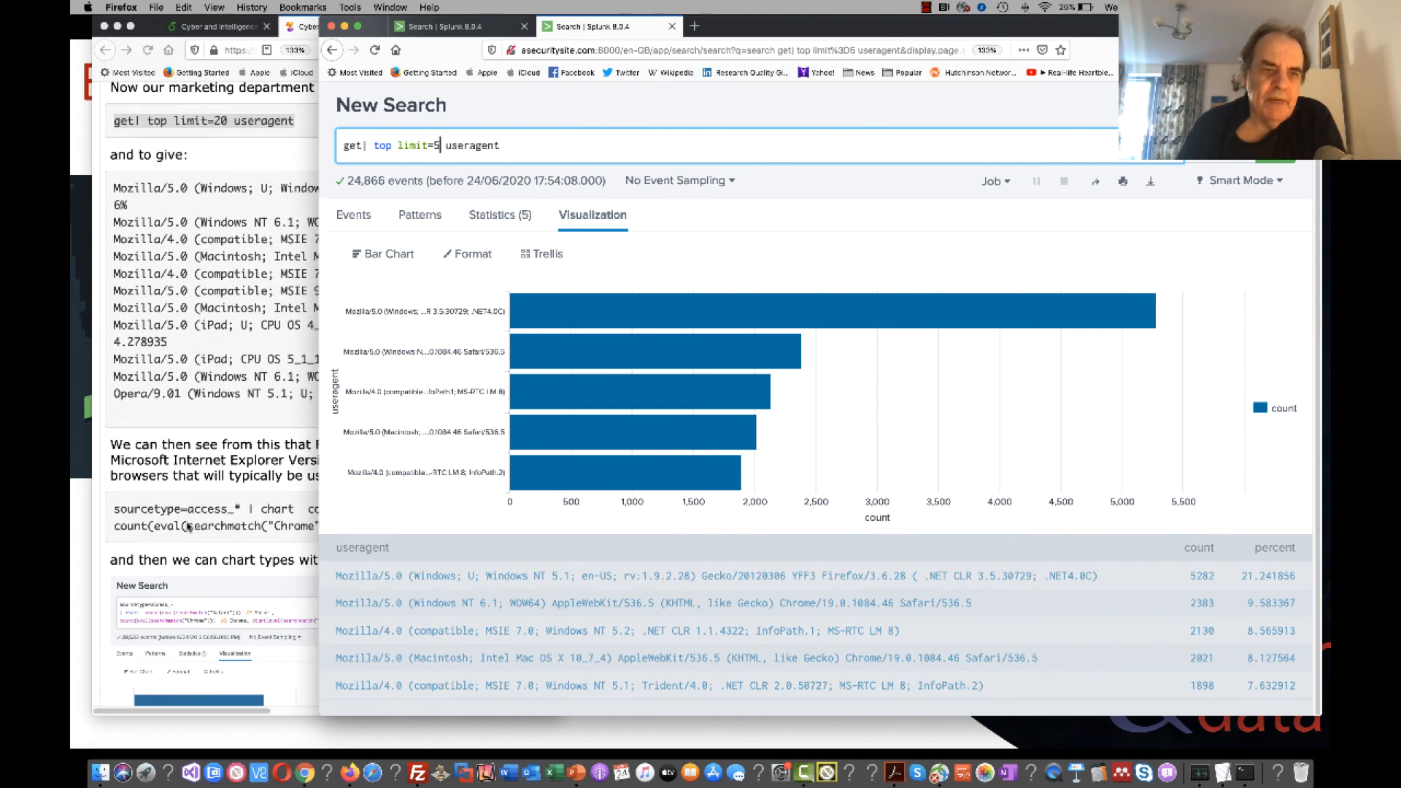
click(183, 537)
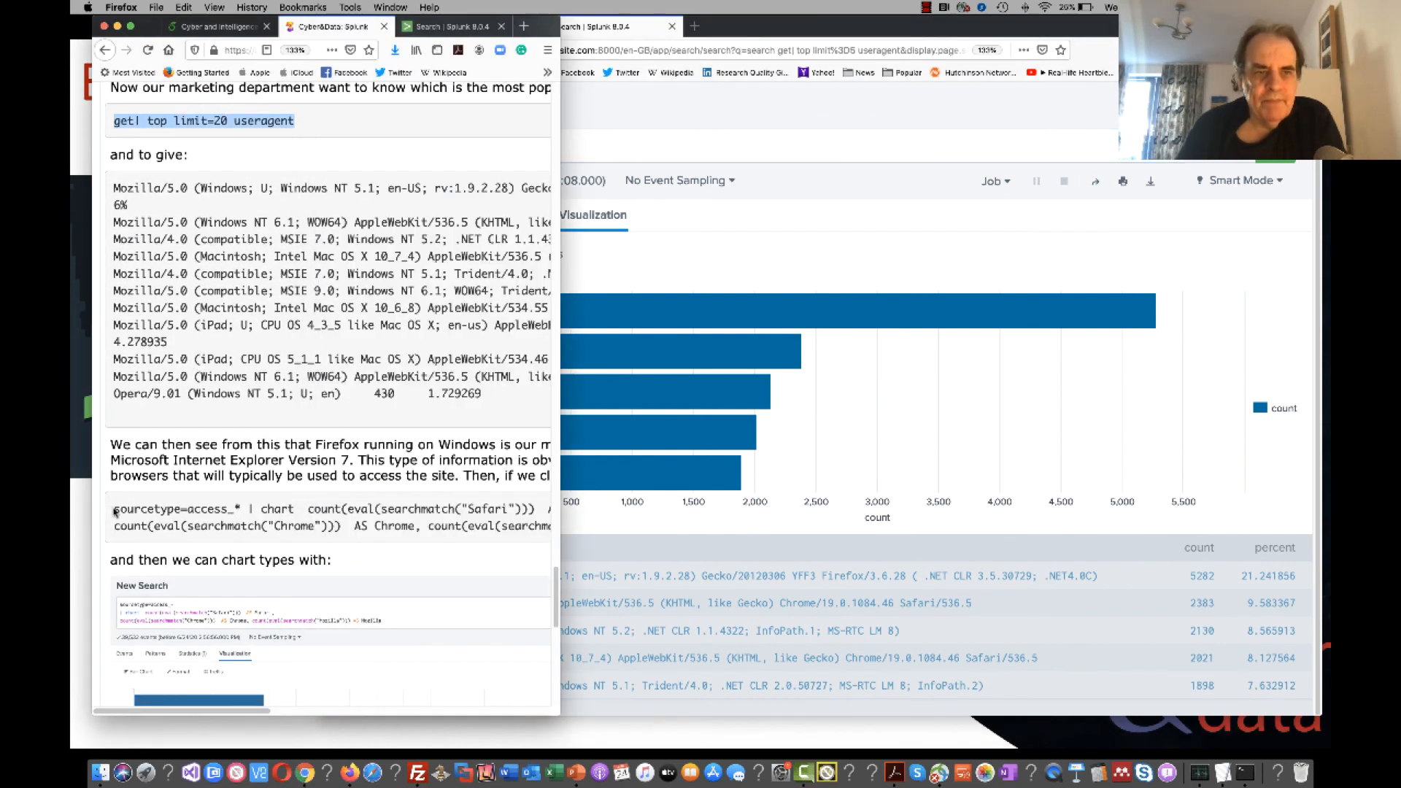
drag(114, 509, 320, 554)
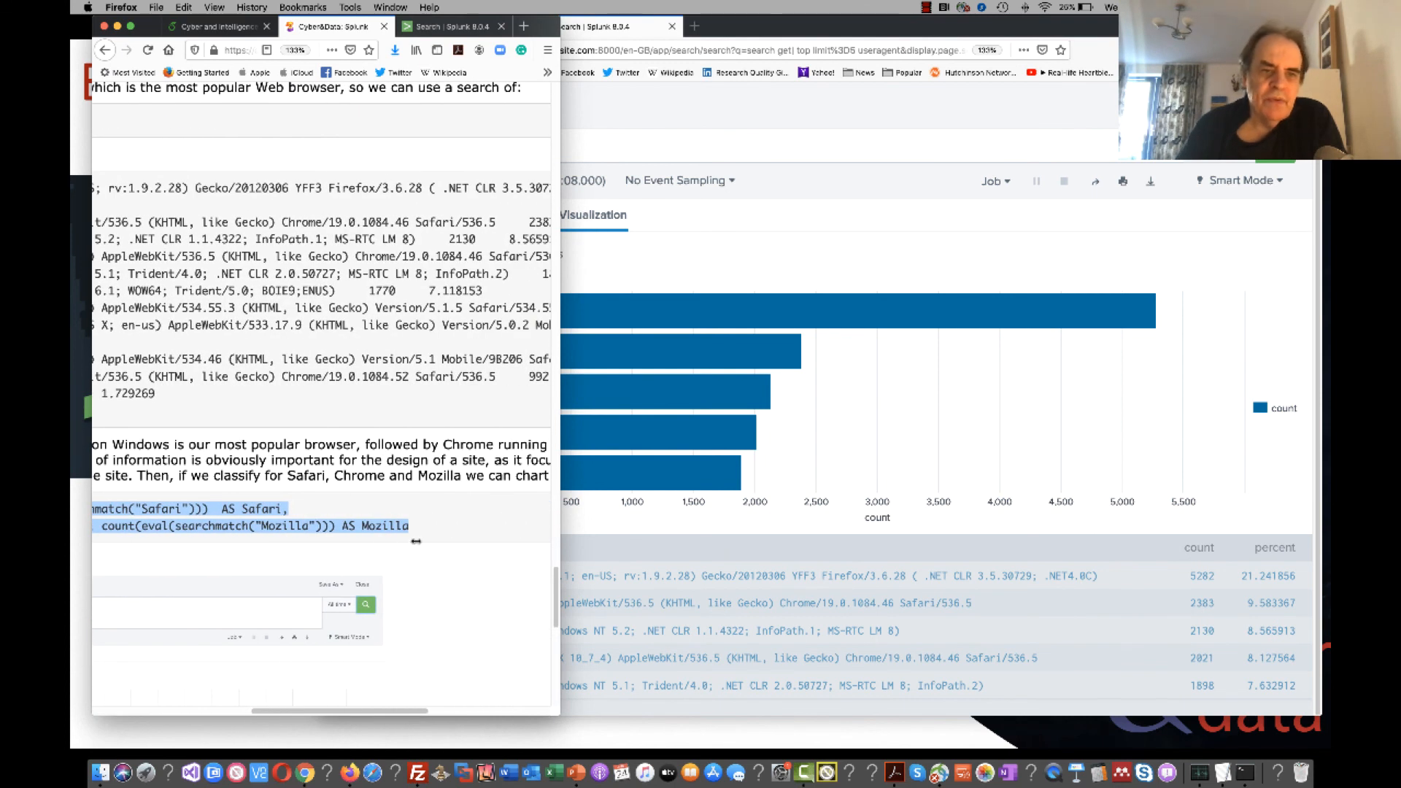
right_click(231, 509)
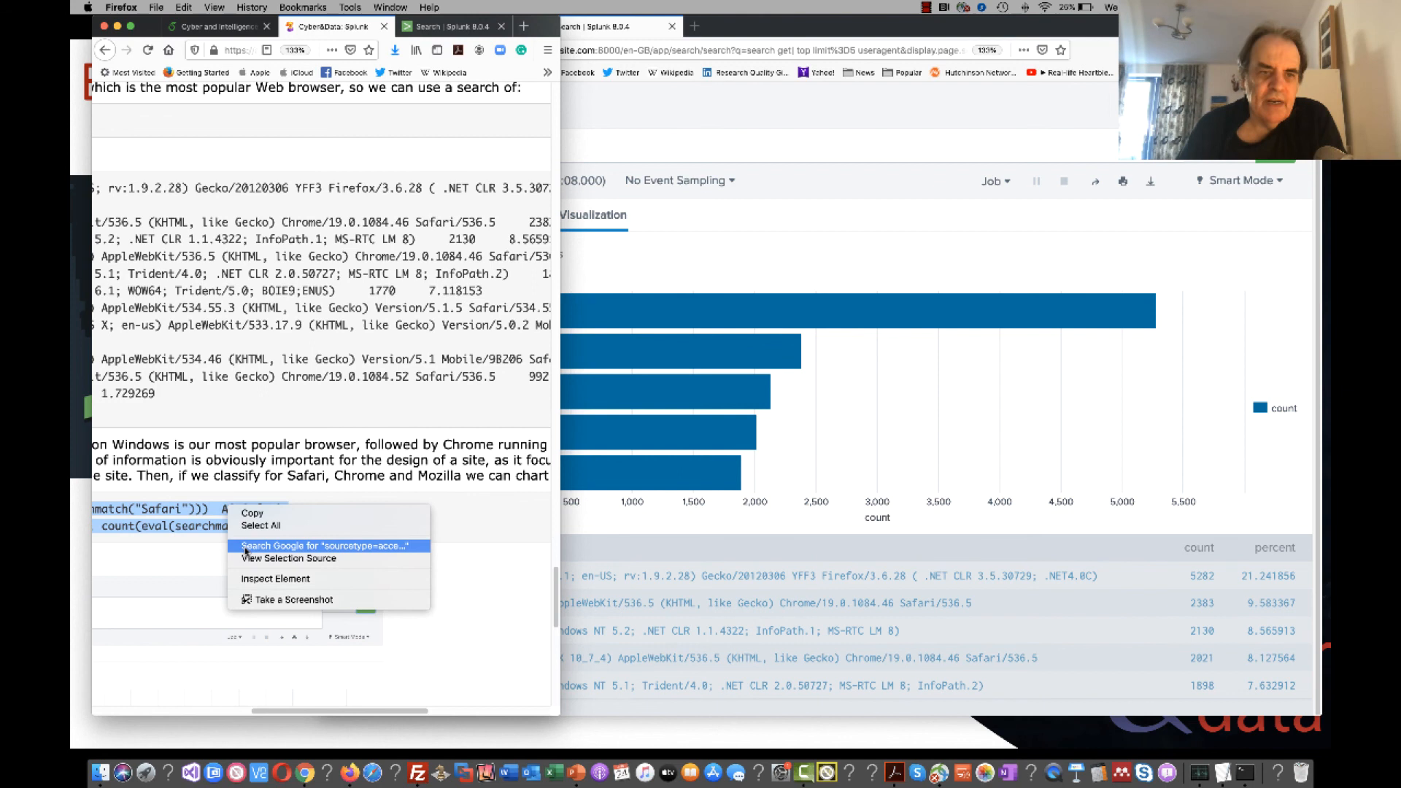
click(267, 515)
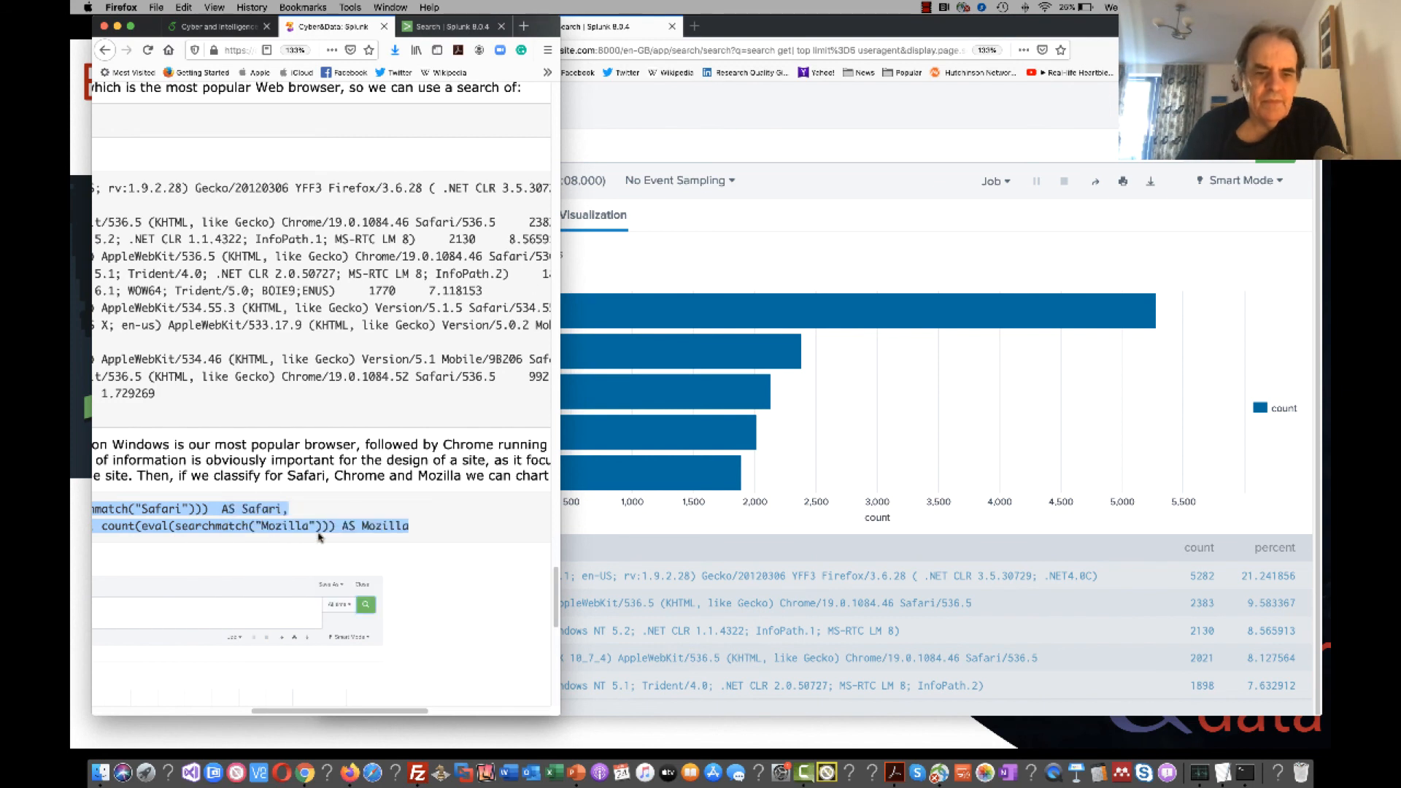
drag(304, 714, 400, 678)
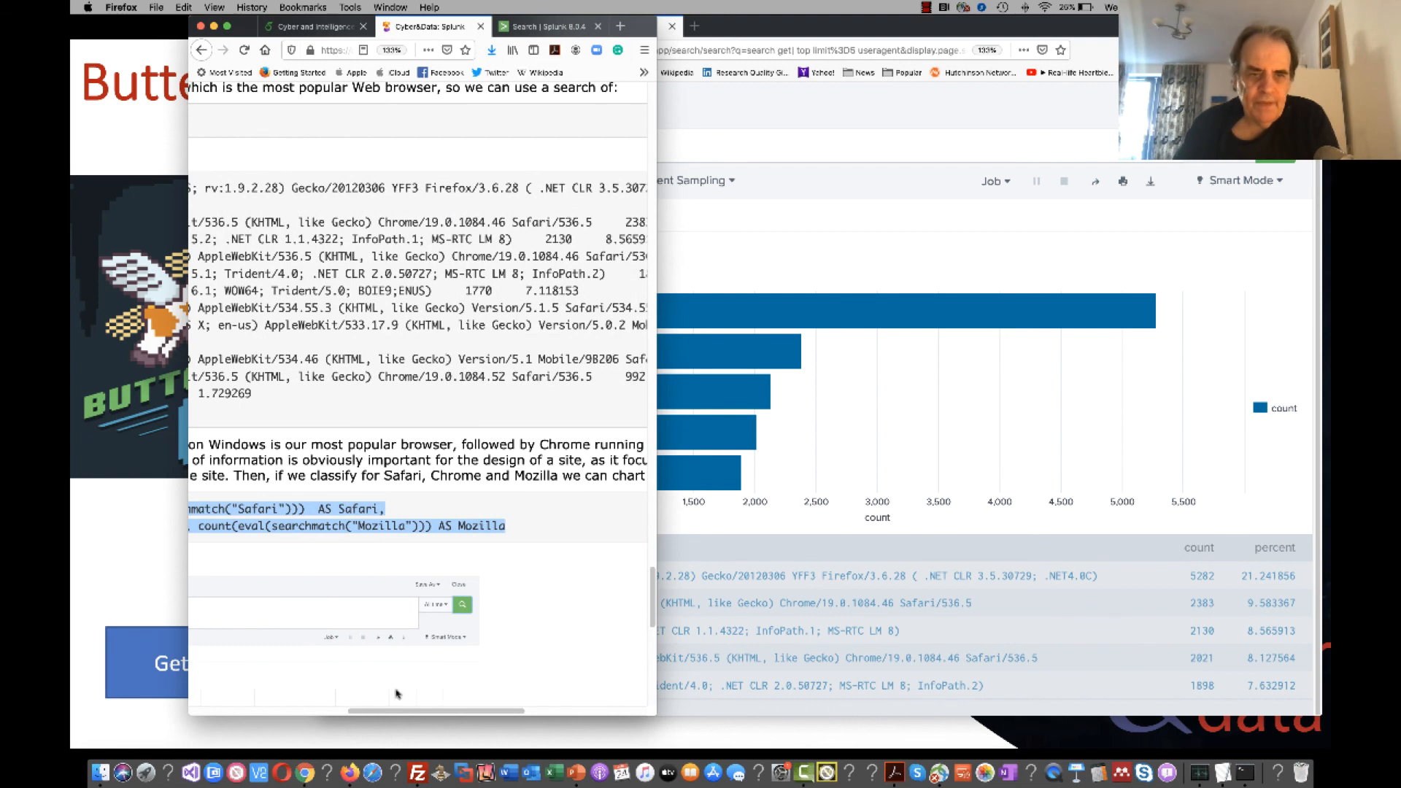
drag(388, 711, 210, 696)
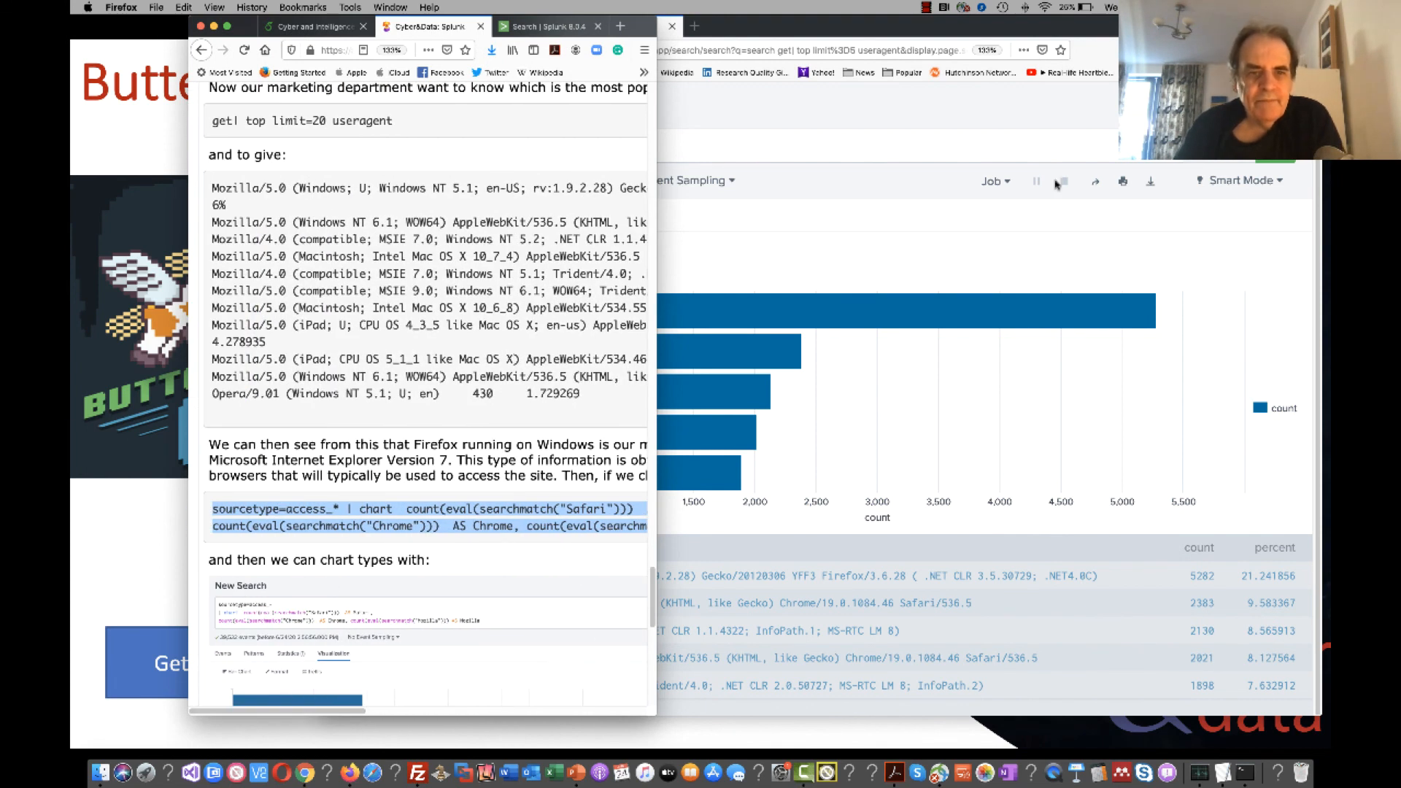
Replace the Splunk query with the copied sourcetype=access_* browser chart search, starting a new line before the chart command.
click(849, 211)
drag(579, 146, 293, 149)
key(super+v)
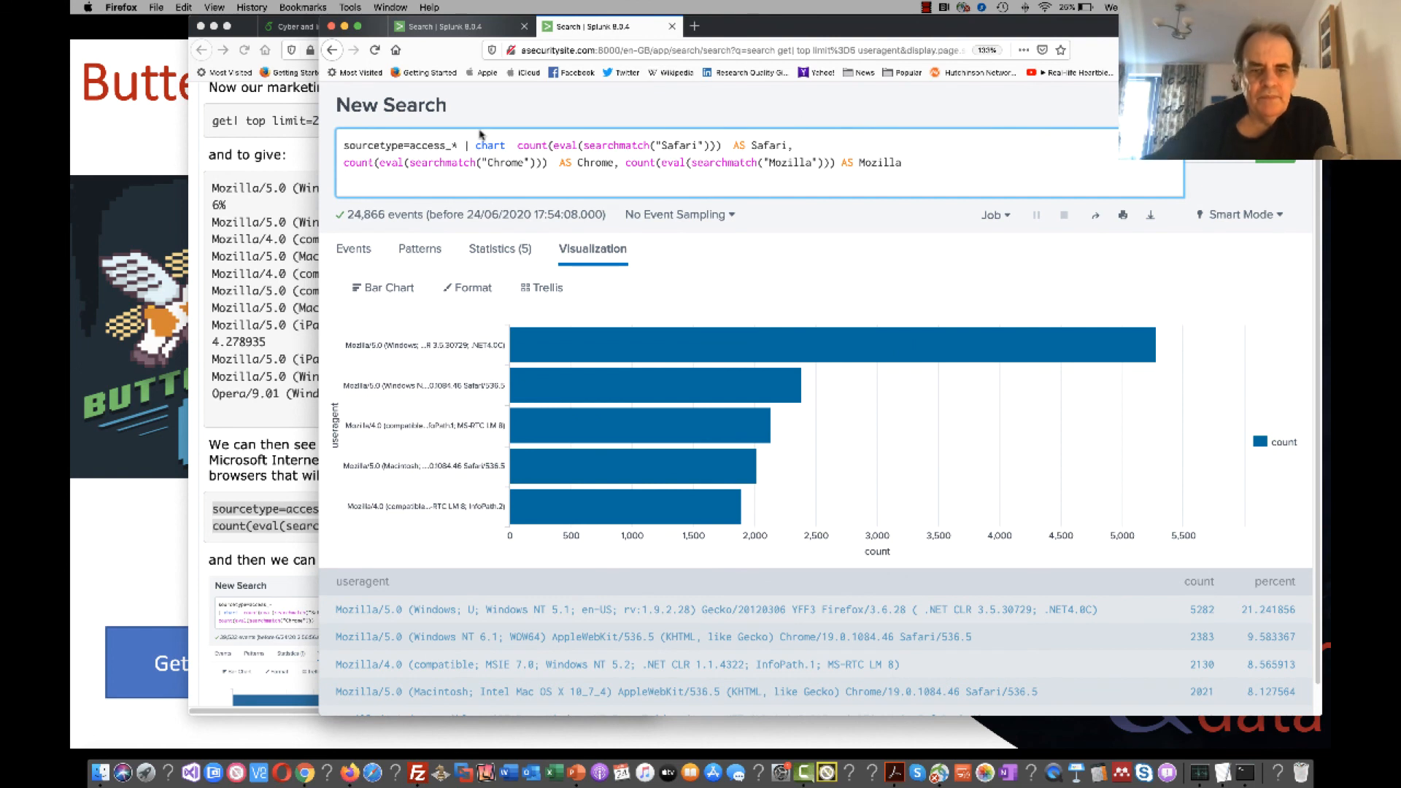
key(Return)
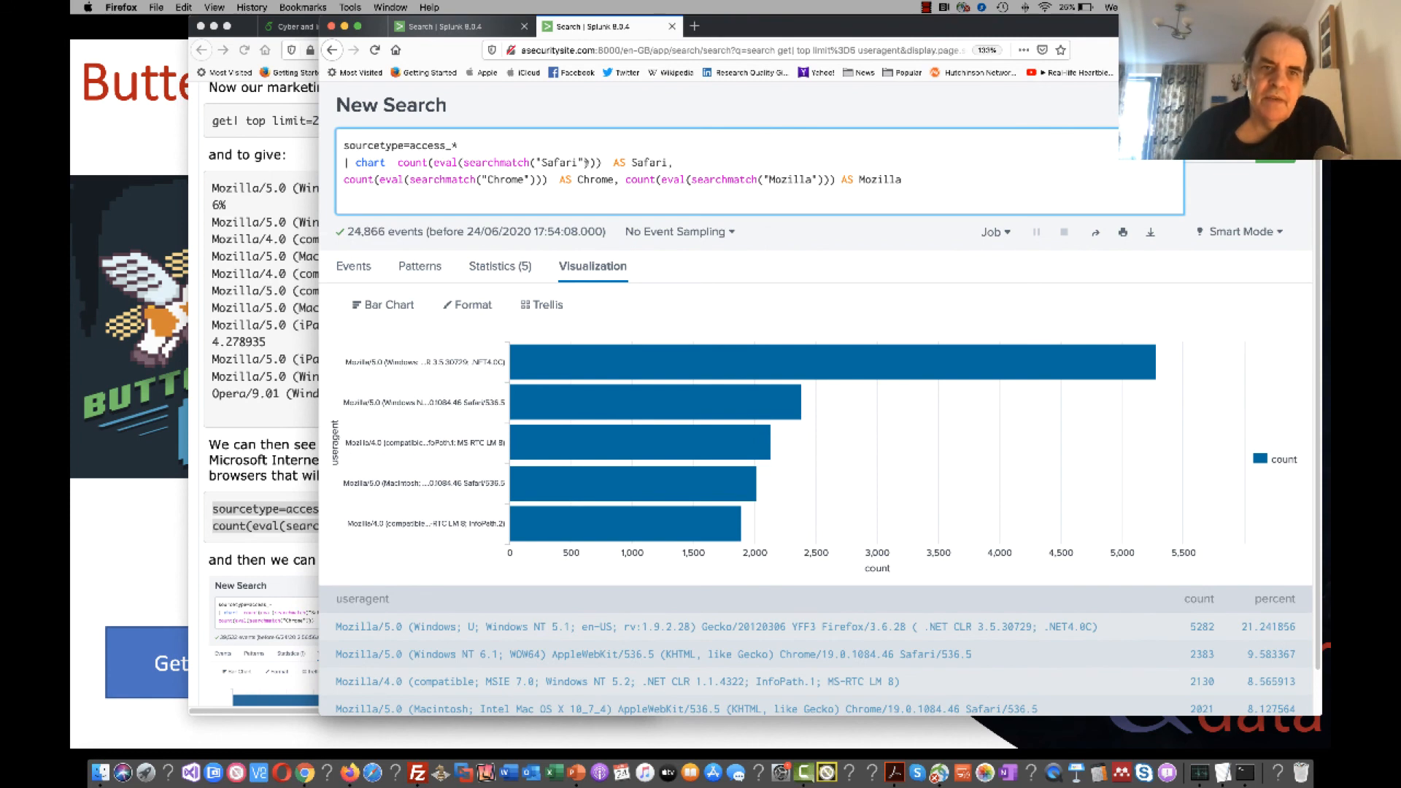
Examine the query's access_* source type and the searchmatch counts with their Safari, Chrome and Mozilla aliases.
drag(578, 162, 544, 156)
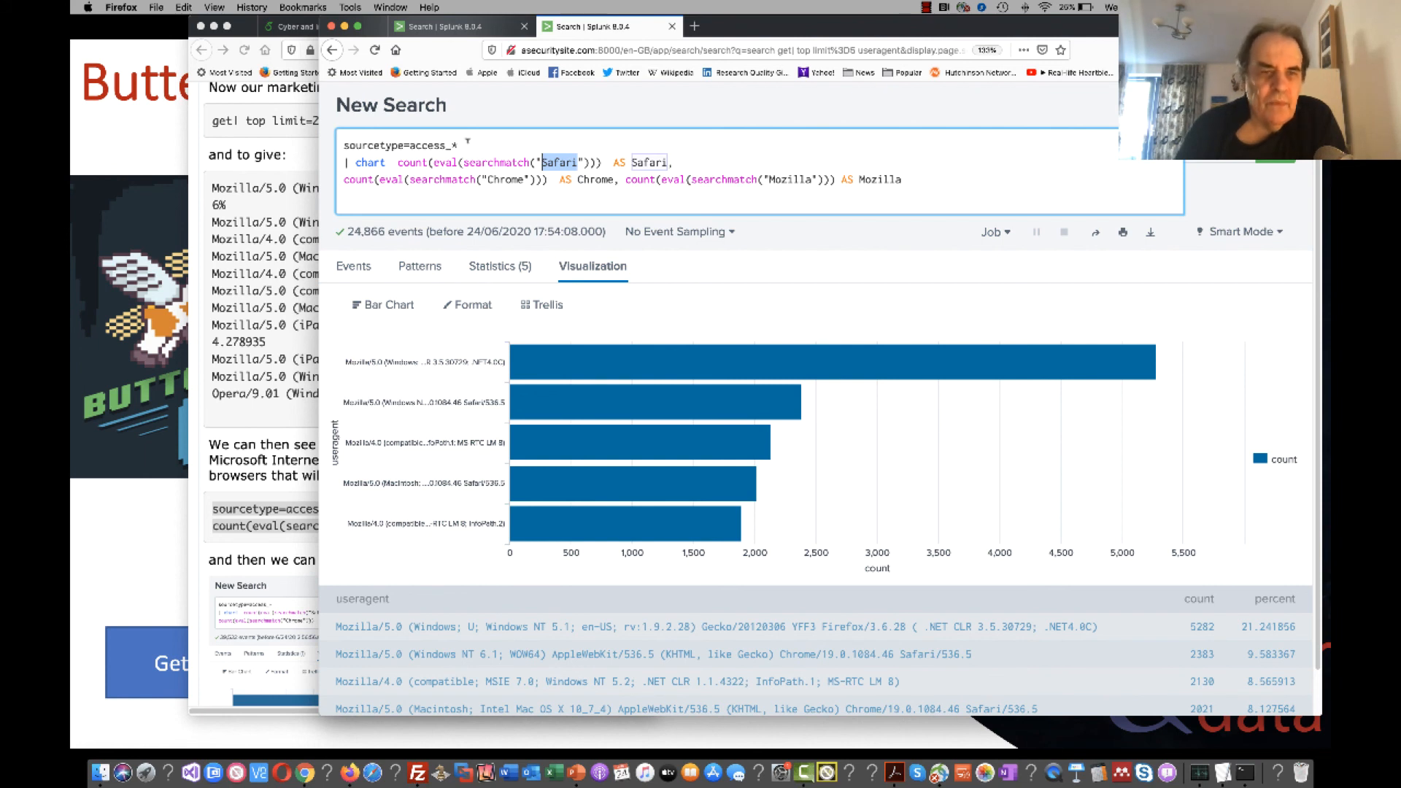
drag(468, 141, 320, 135)
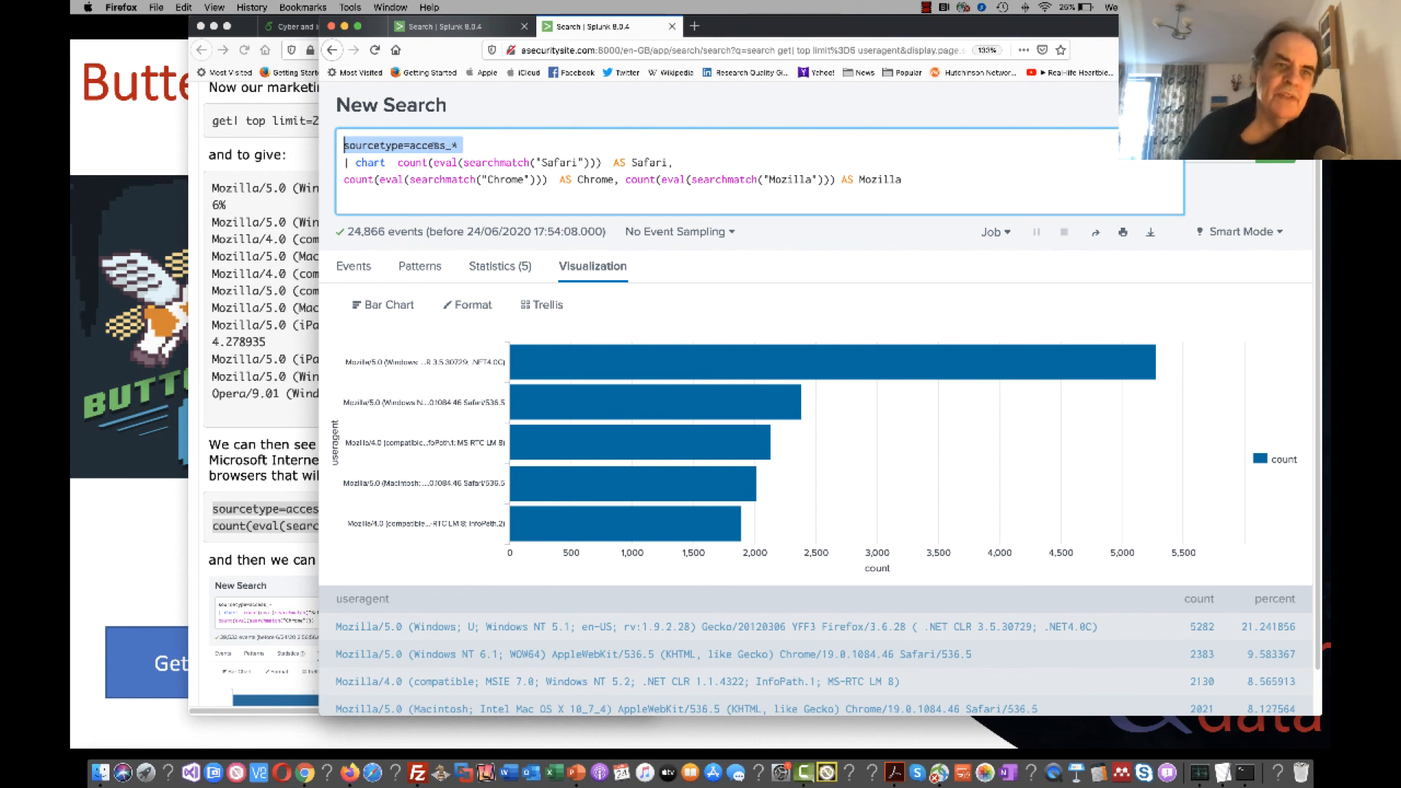
drag(458, 145, 416, 145)
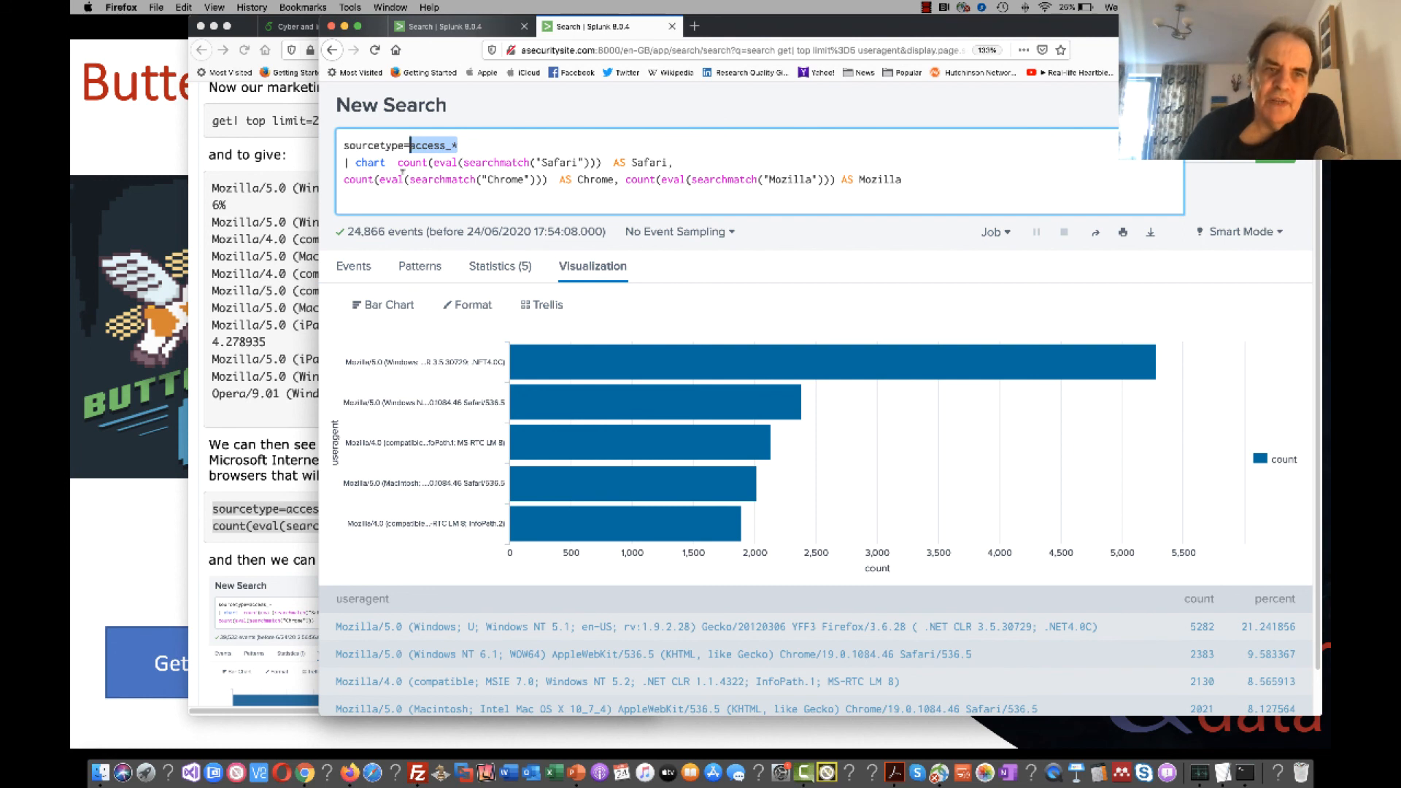
drag(397, 162, 593, 162)
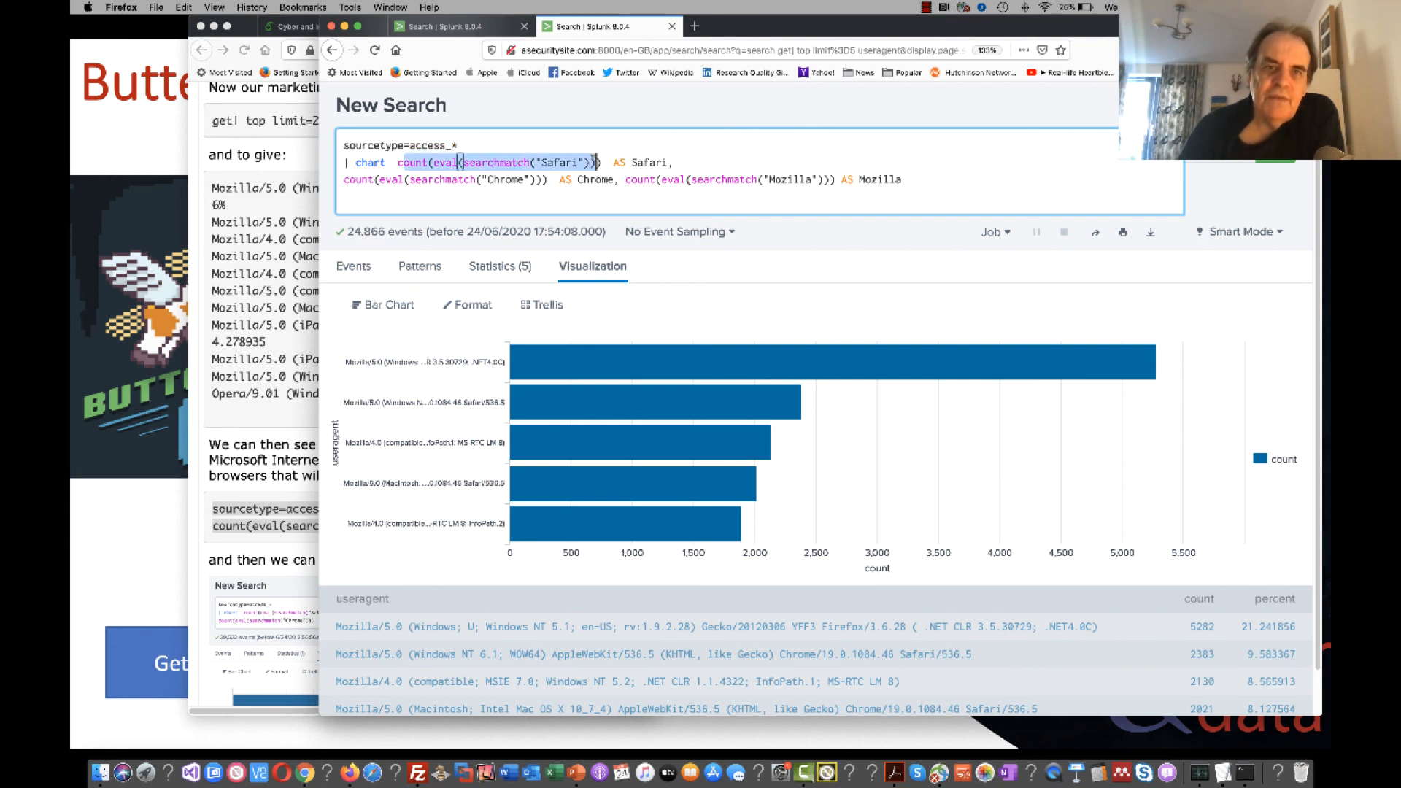
double_click(632, 162)
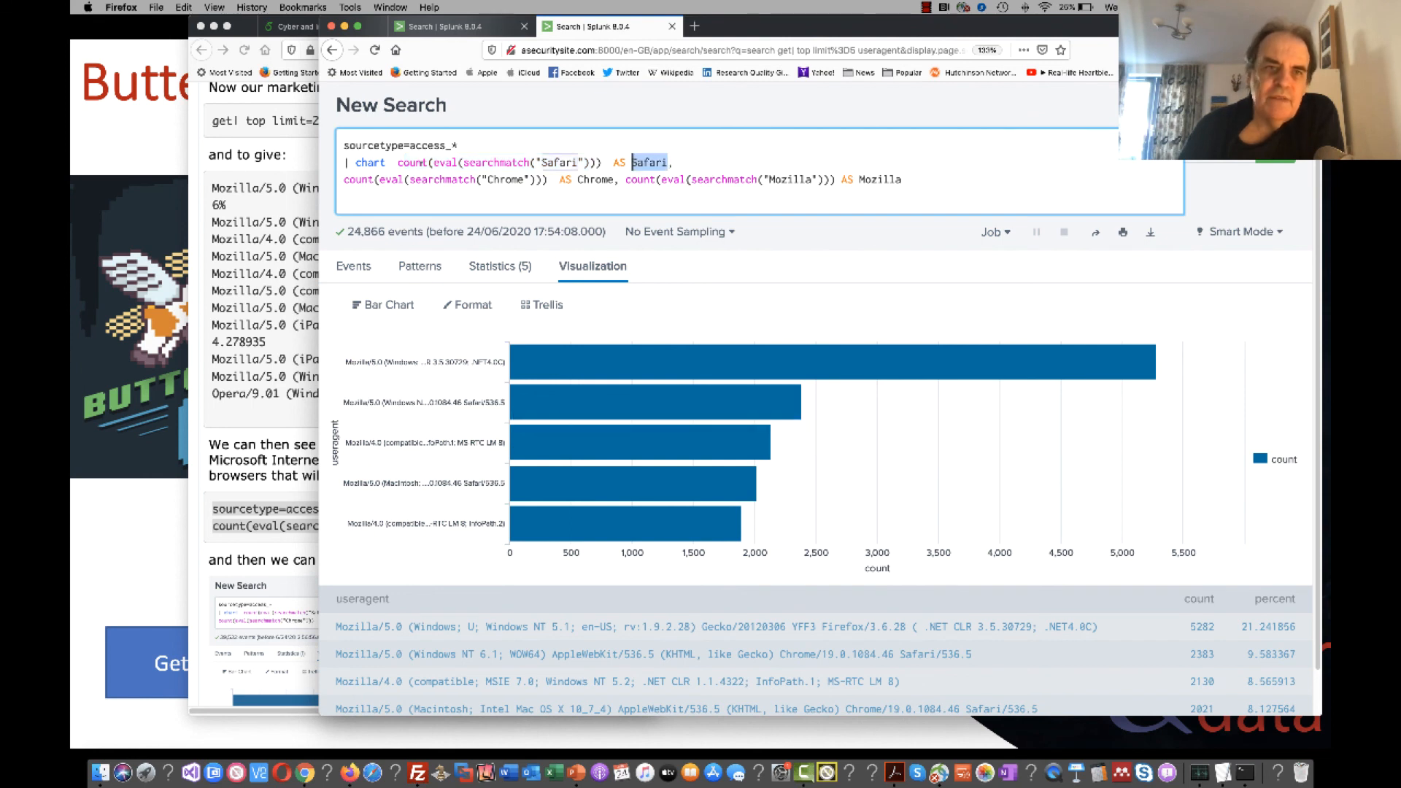
click(333, 179)
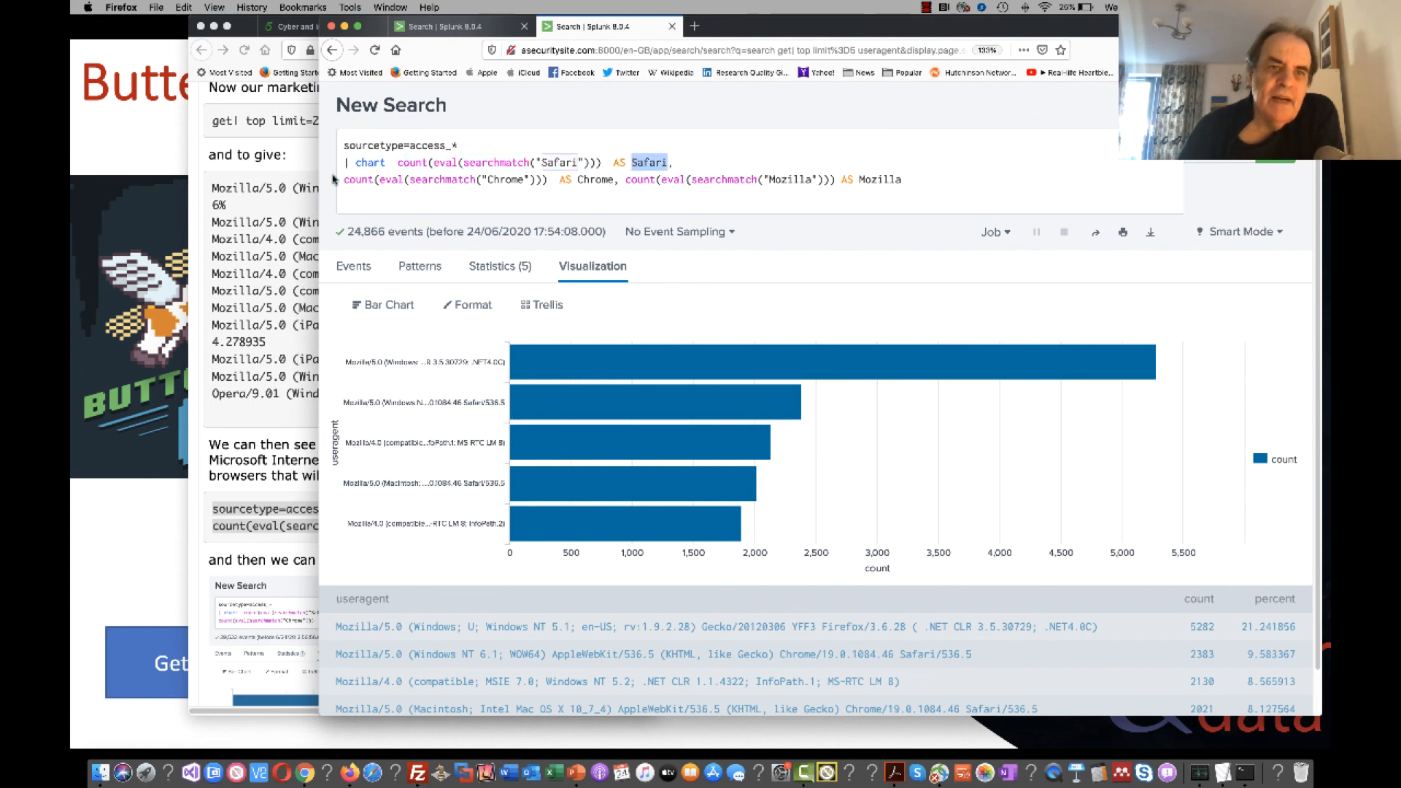
double_click(503, 174)
double_click(587, 178)
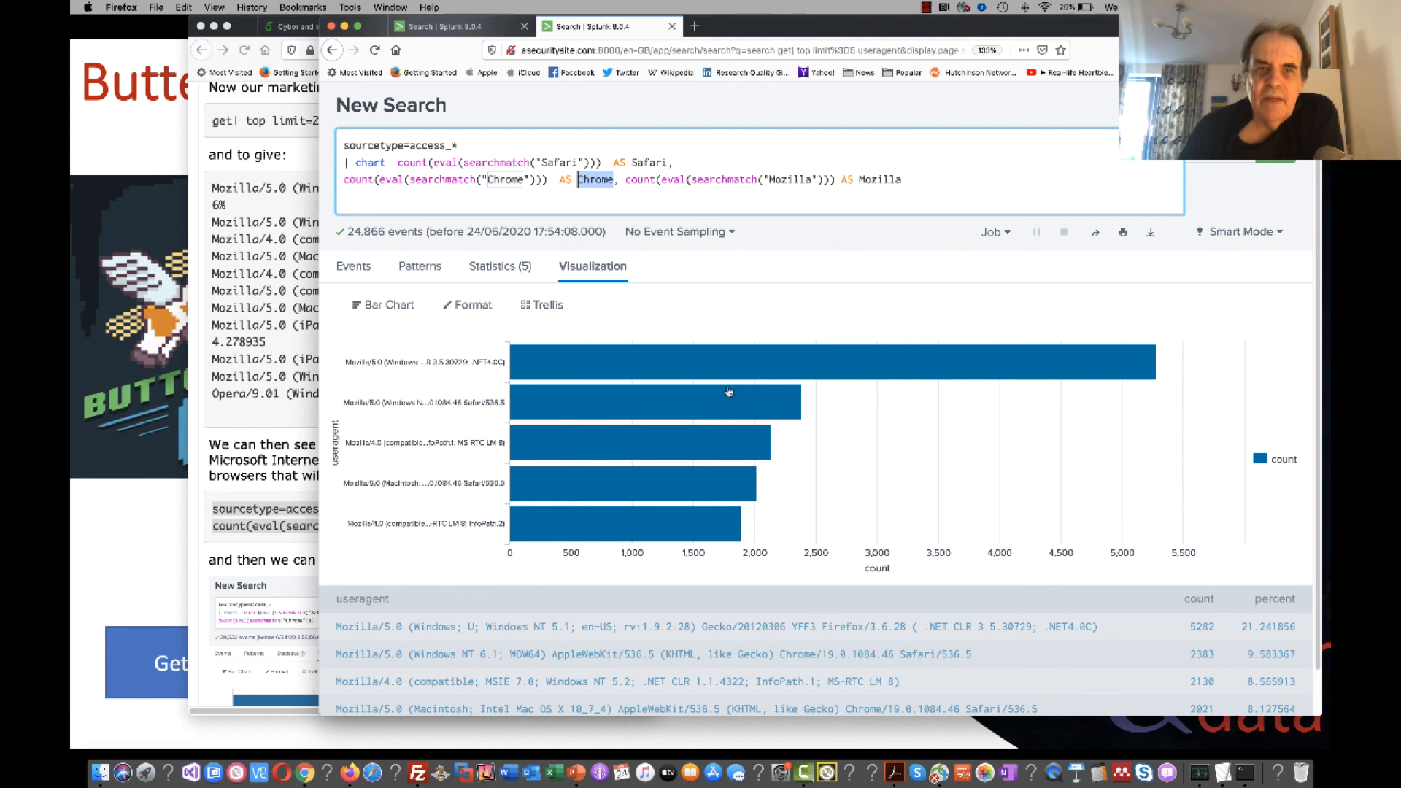
double_click(788, 179)
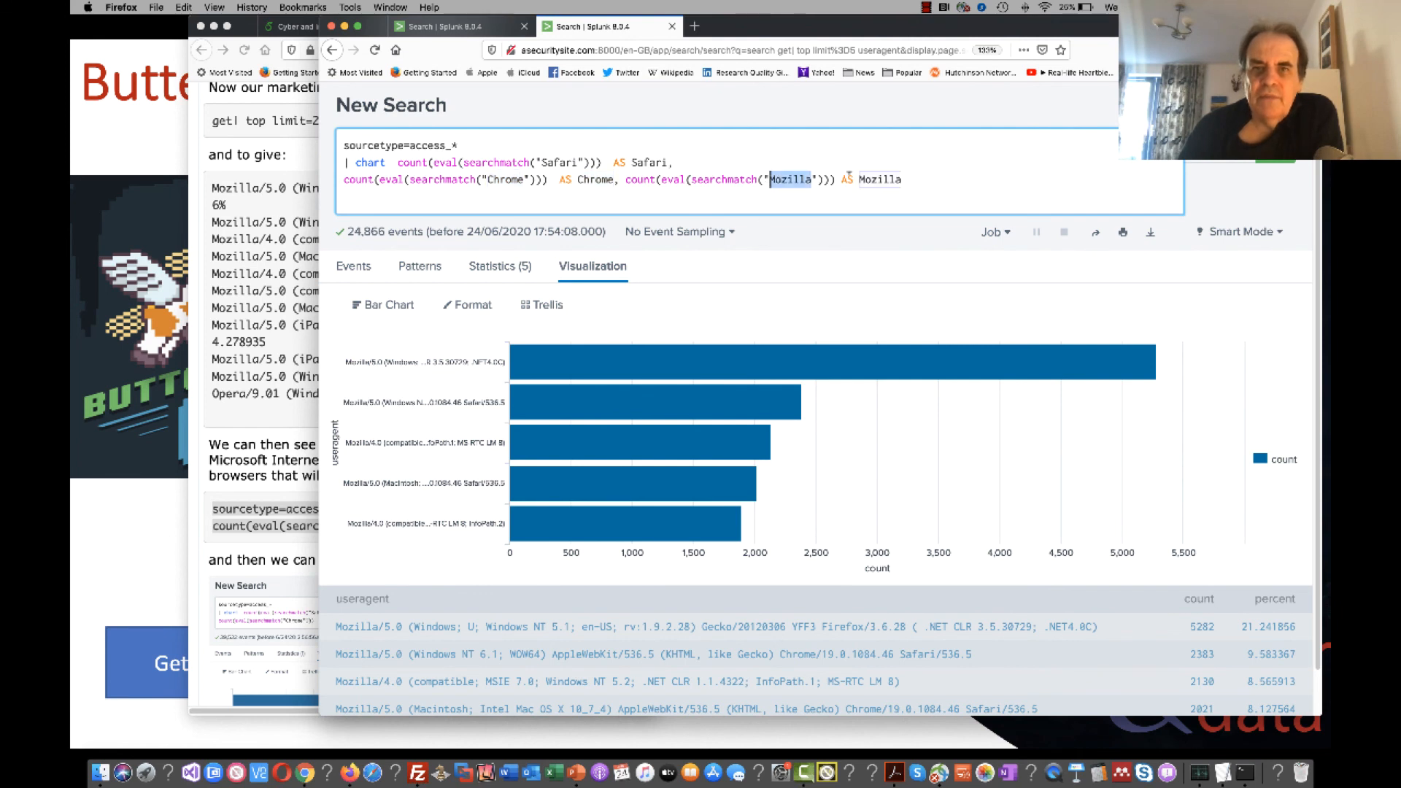
double_click(880, 179)
Run the browser classification search and inspect the Chrome and Mozilla bars in its chart.
key(Return)
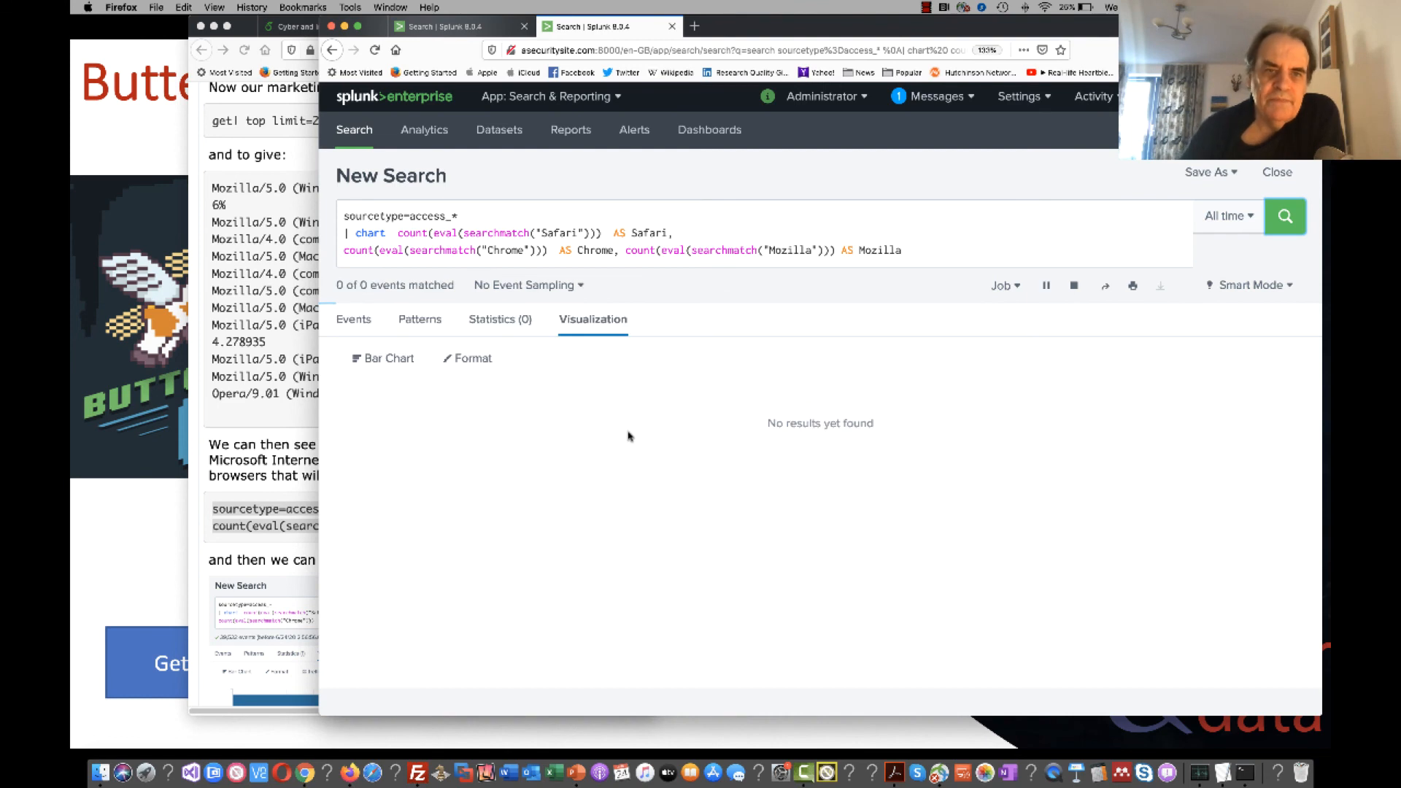
mouse_move(470, 450)
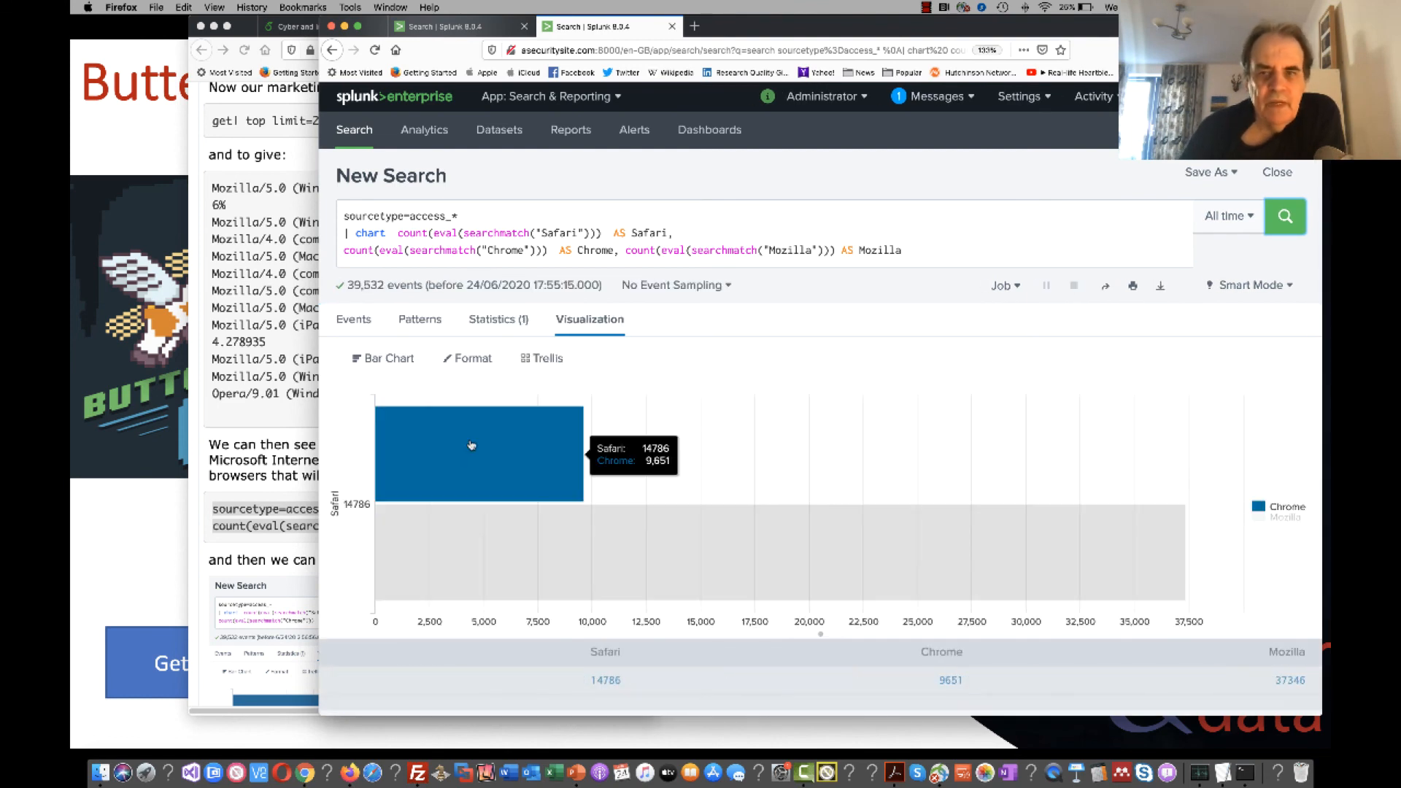
mouse_move(1107, 566)
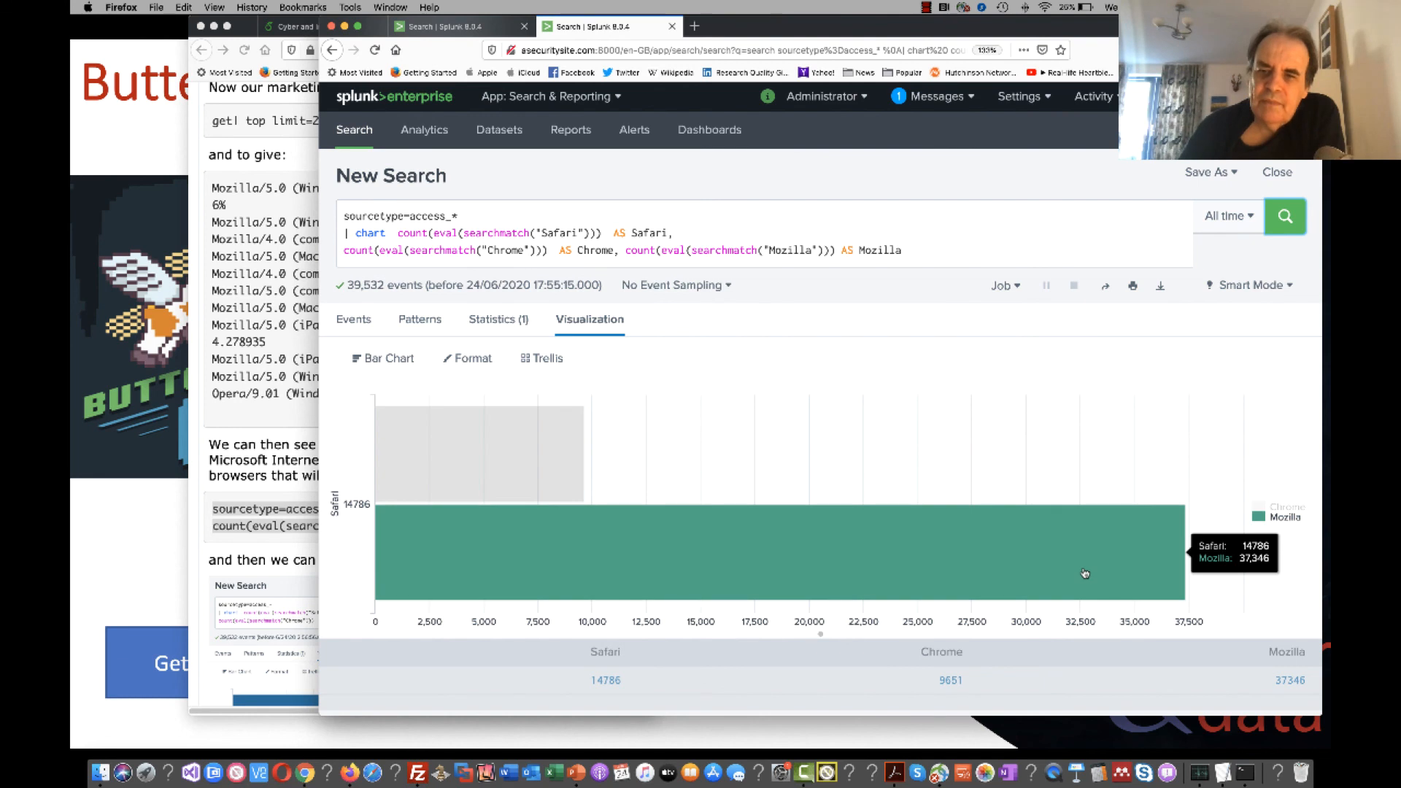
Compare the Safari, Chrome and Mozilla counts in the bar chart and the statistics table.
mouse_move(422, 451)
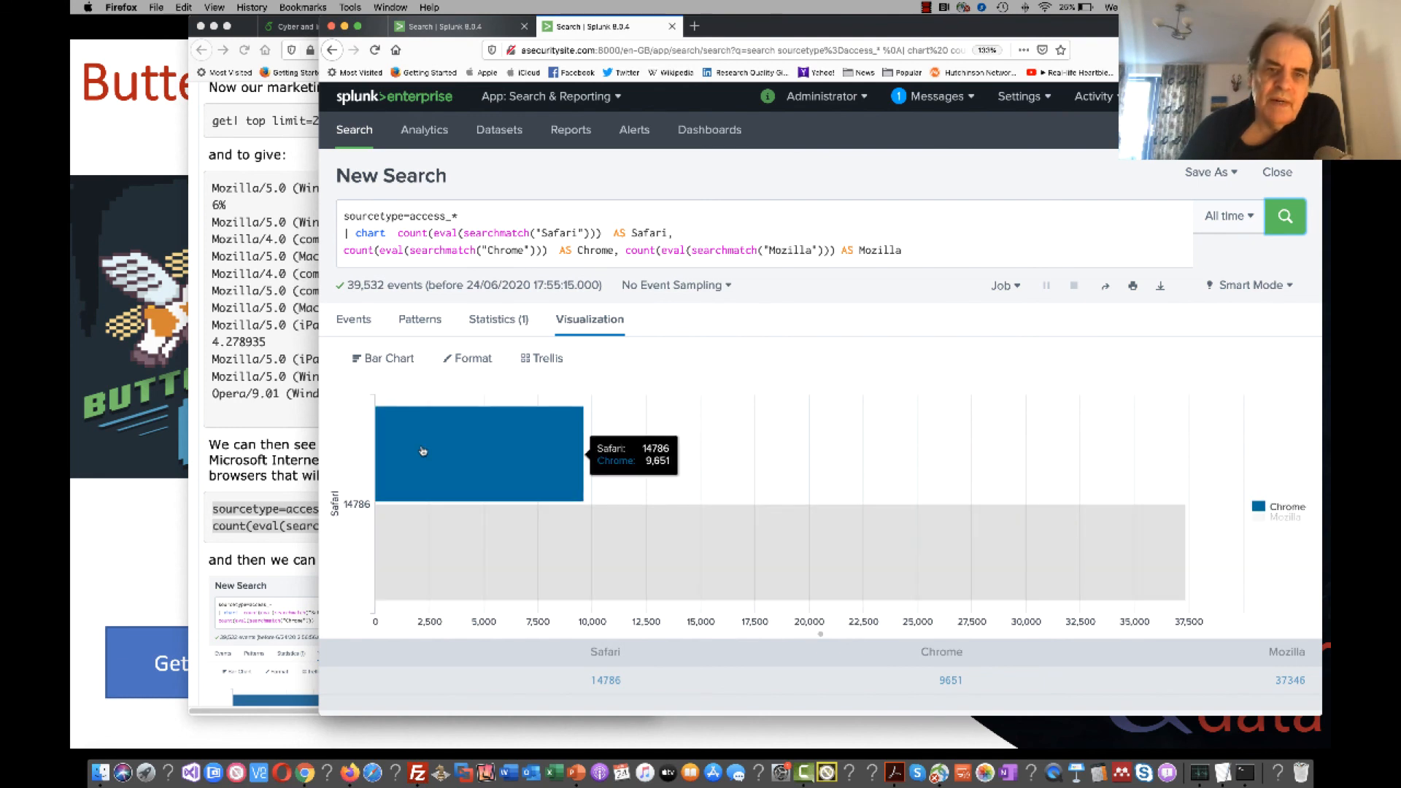
click(511, 321)
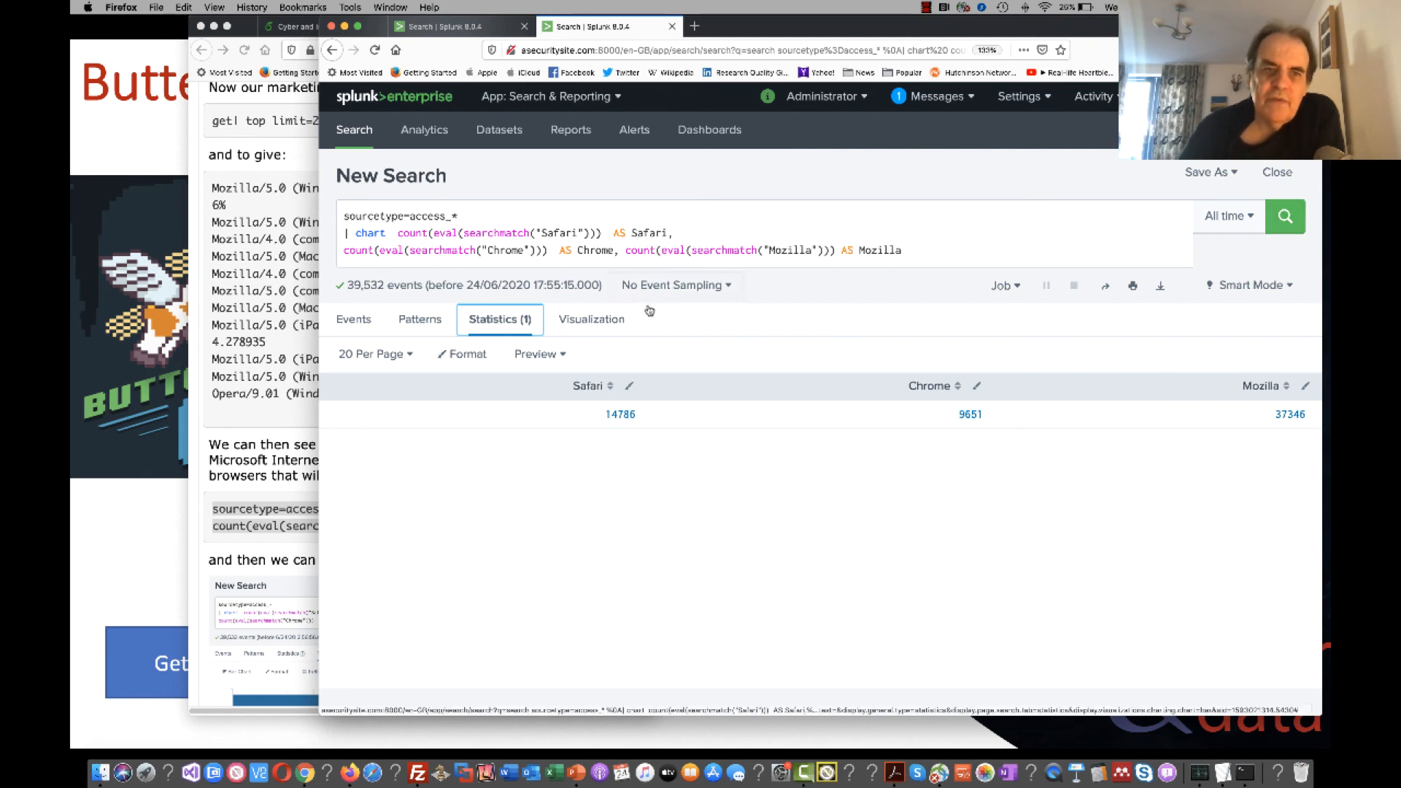
click(577, 326)
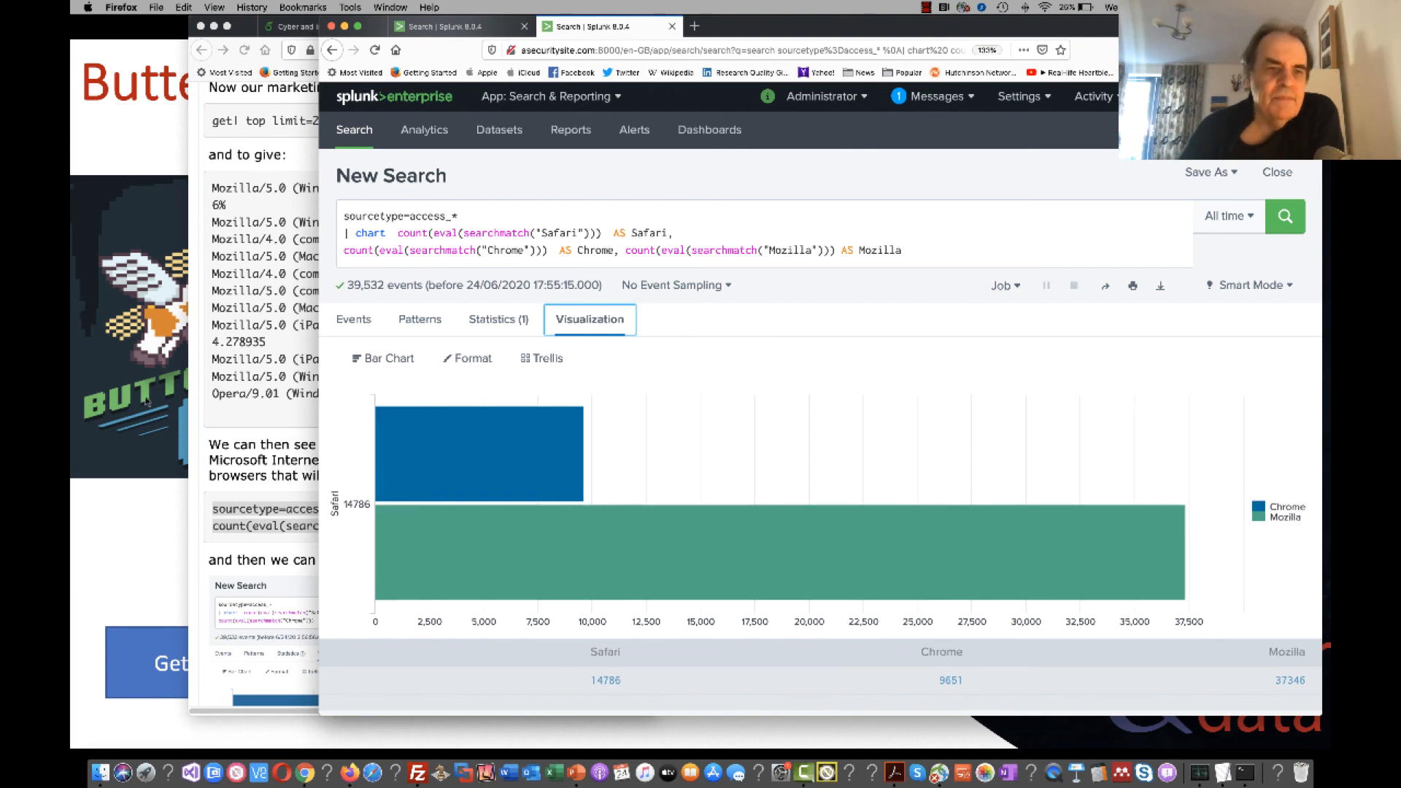
Copy the tutorial's "post action=purchase action=purchase productid" query for finding purchased products.
scroll(285, 502, down, 10)
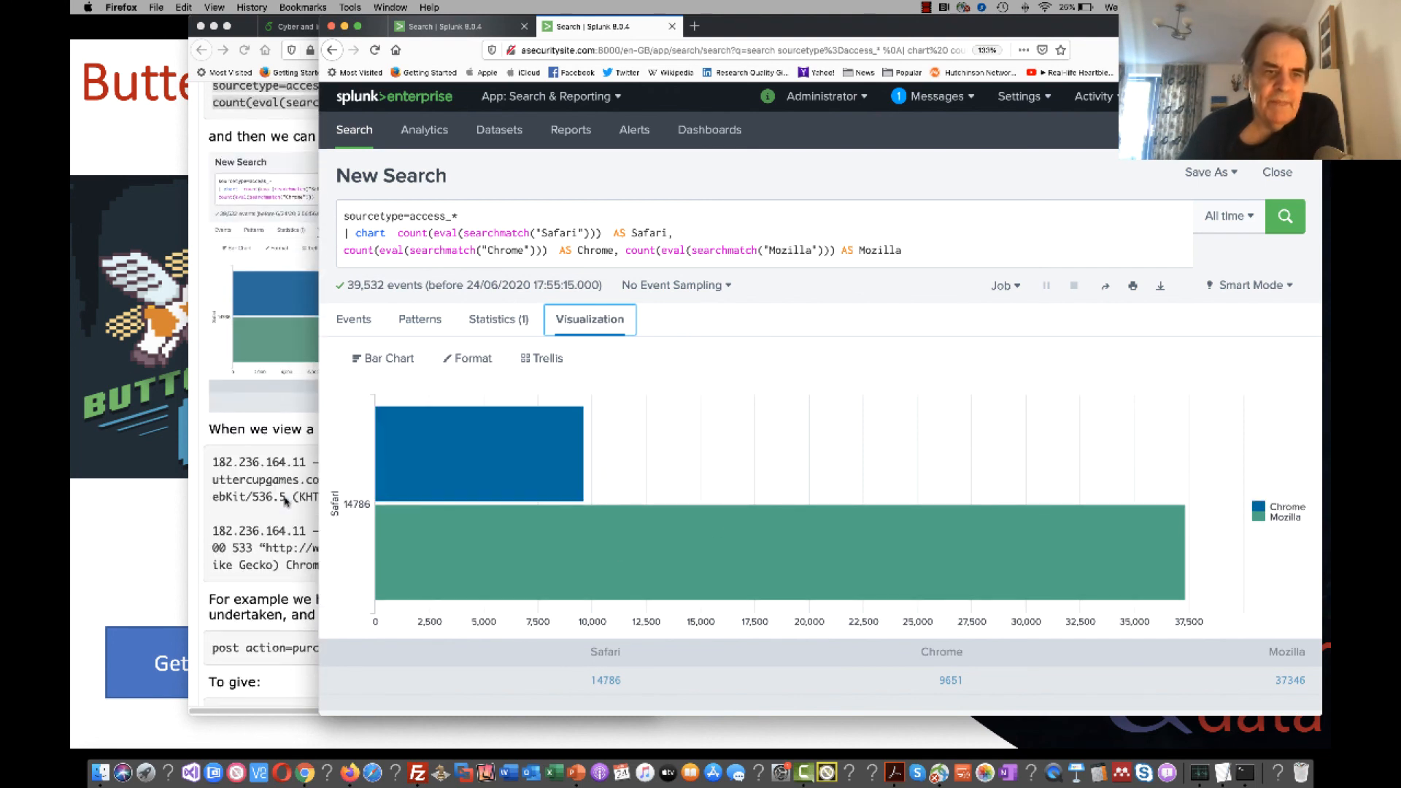
scroll(285, 502, down, 1)
click(288, 503)
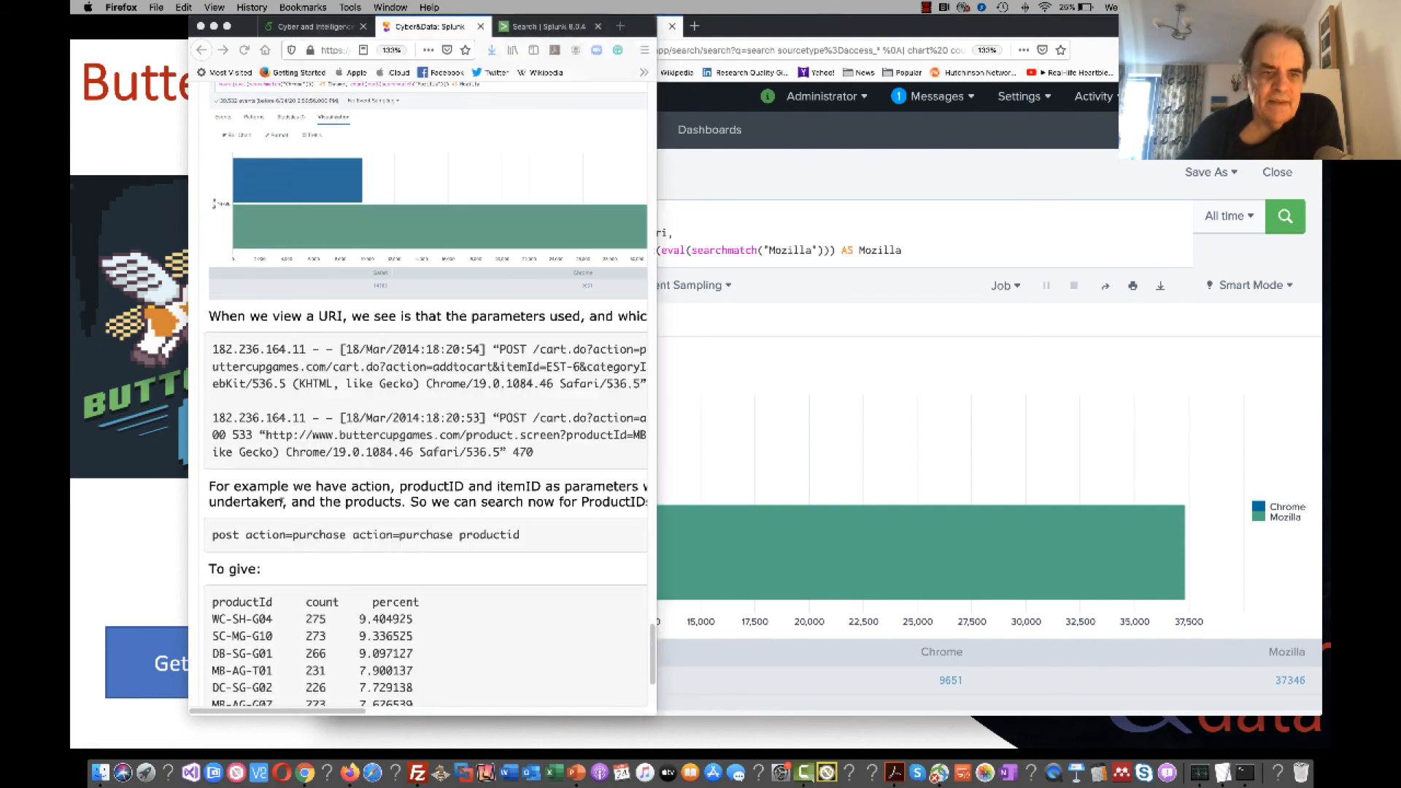
drag(550, 536, 196, 531)
key(super+c)
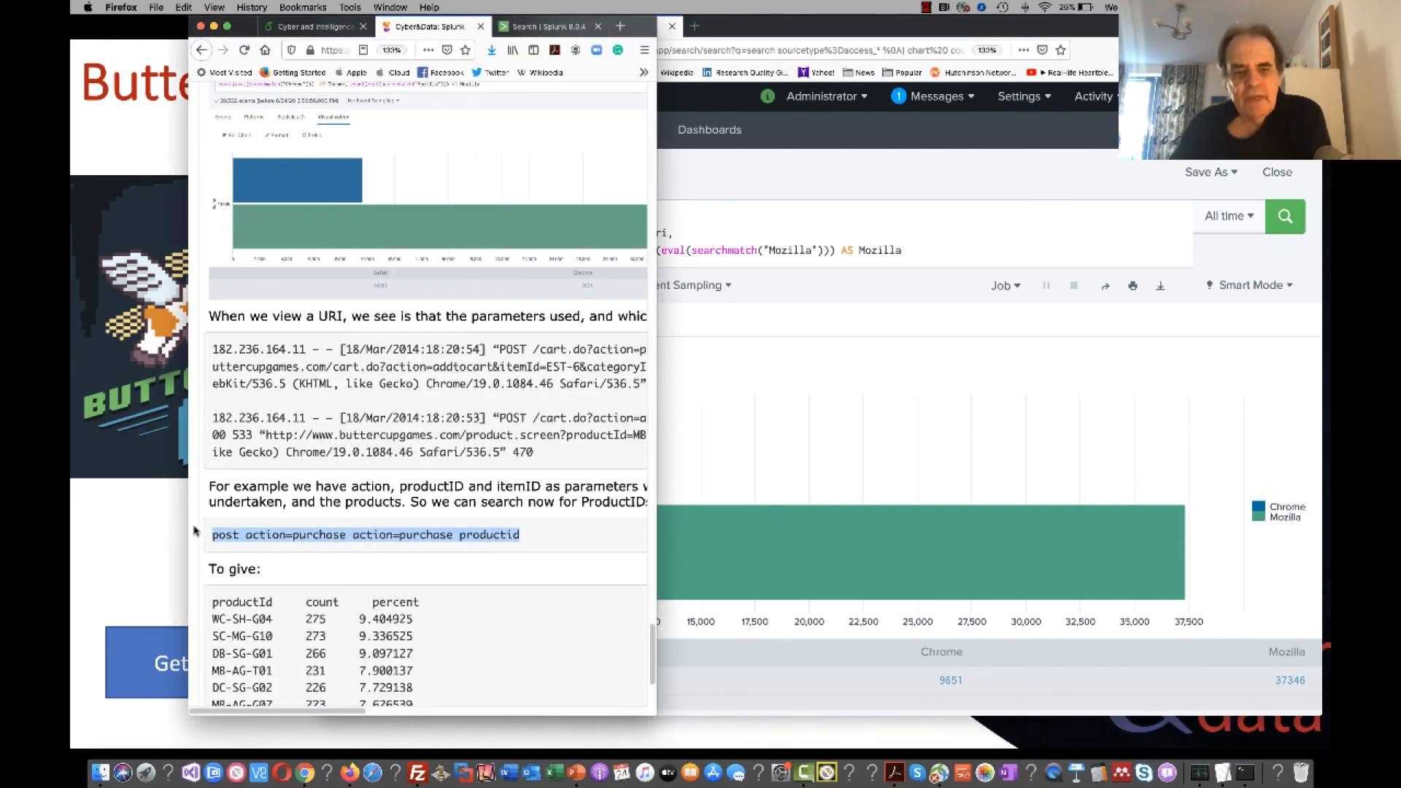
Replace the browser chart query in Splunk with the copied "post action=purchase action=purchase productid" search and run it.
click(882, 394)
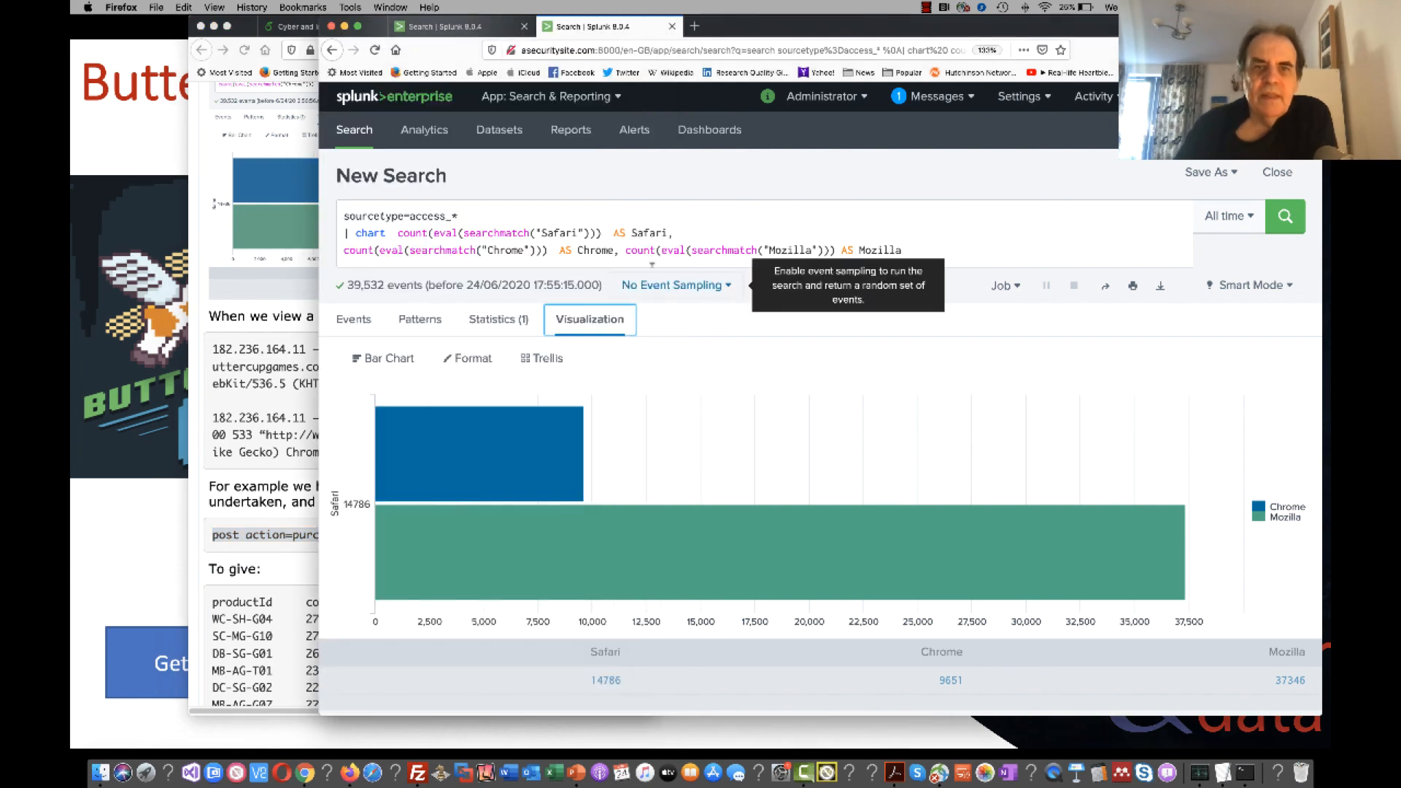
click(922, 230)
key(super+a)
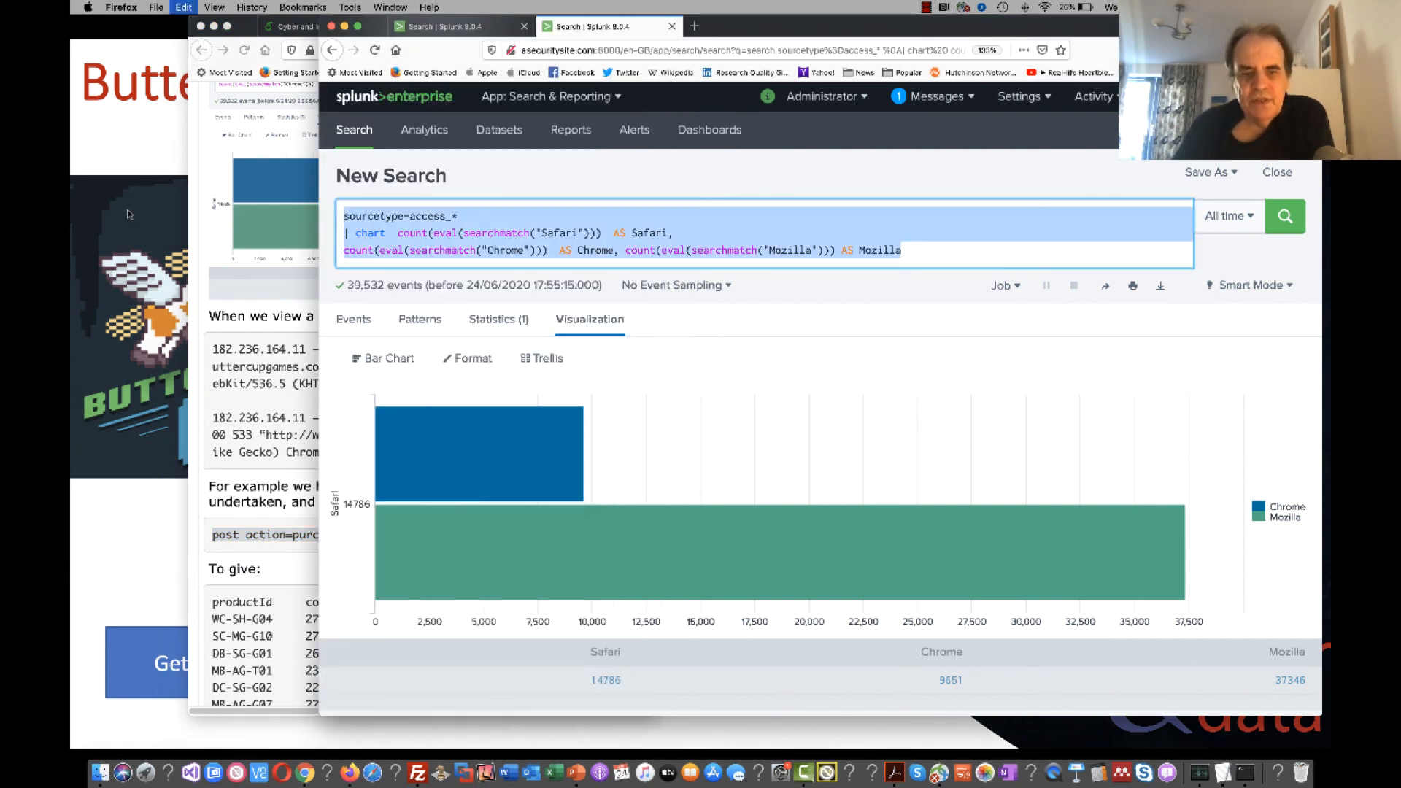
key(super+v)
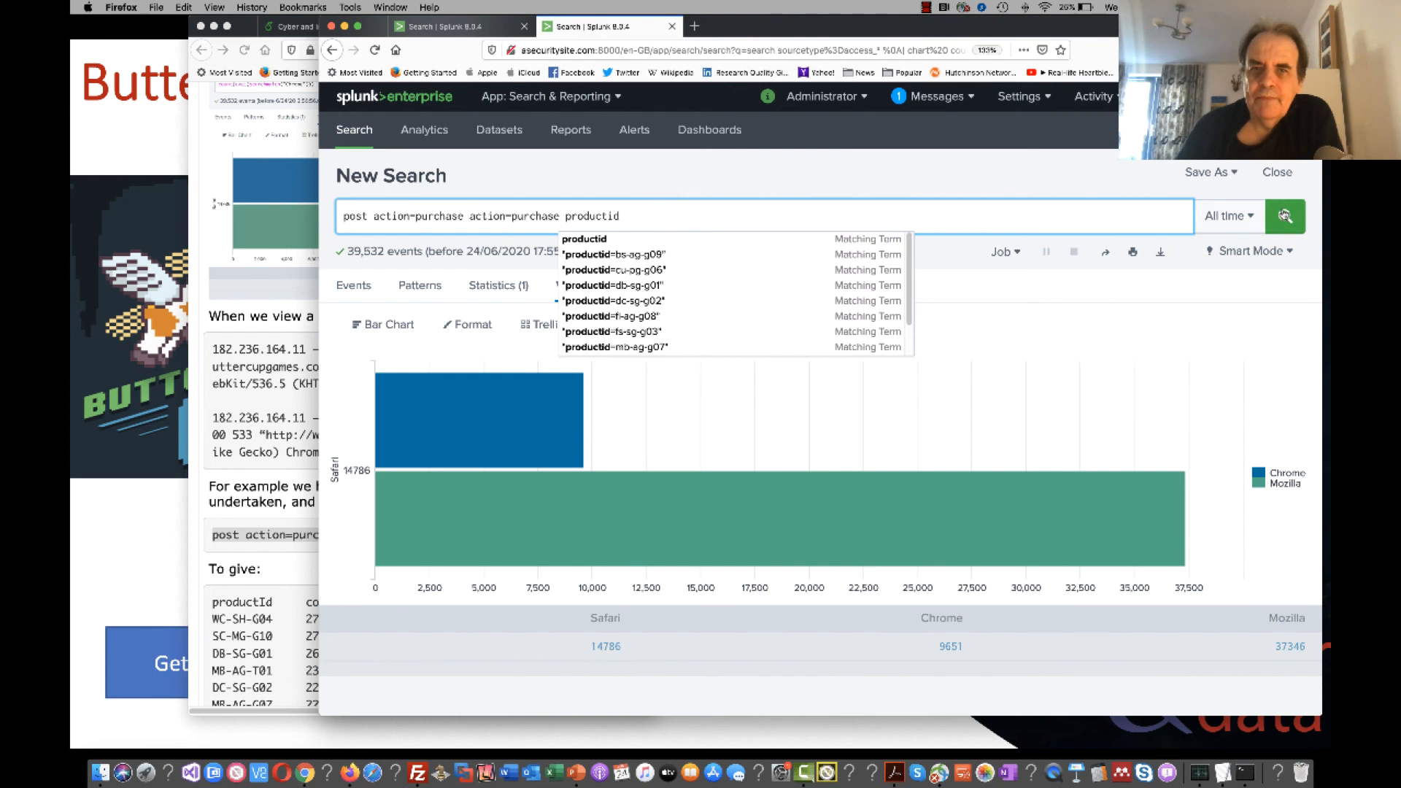
key(Return)
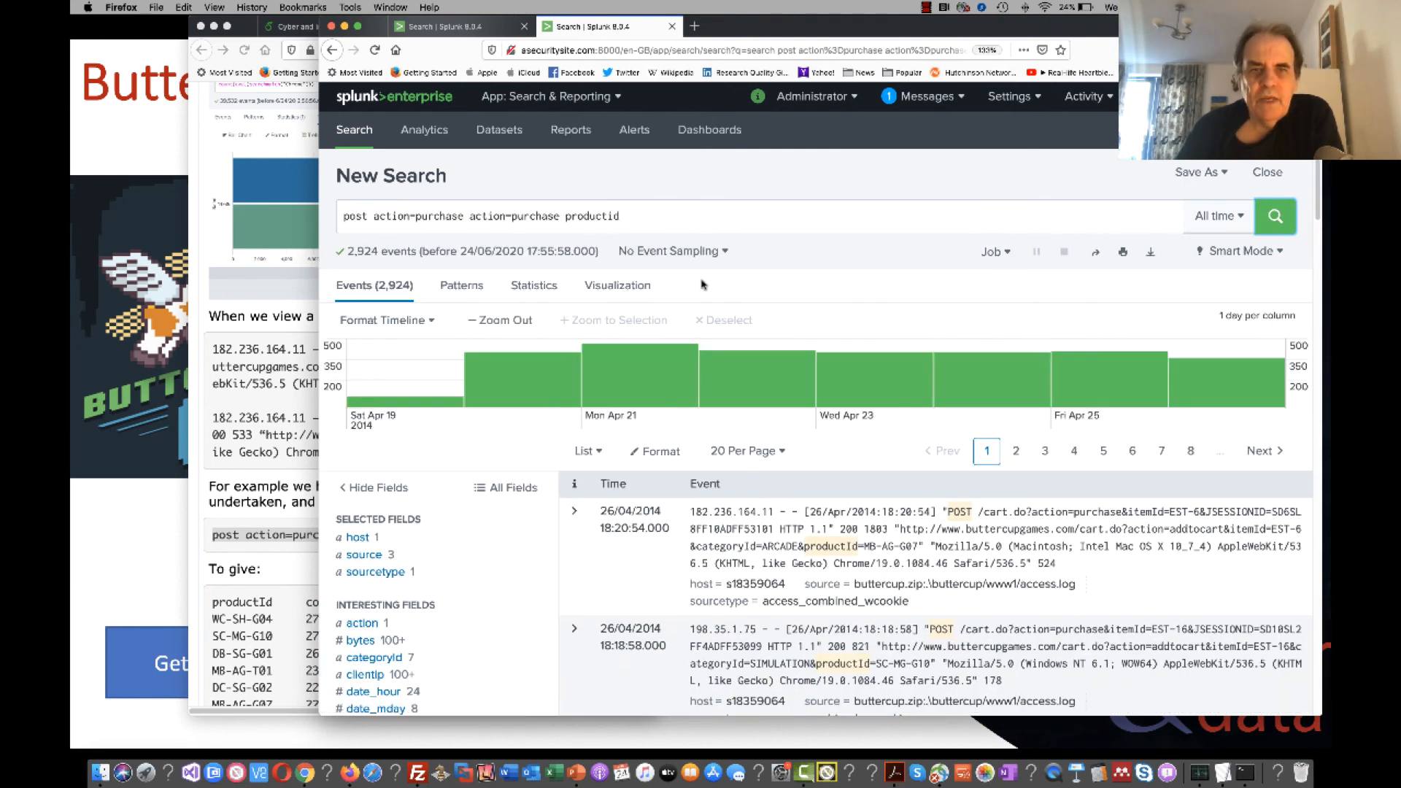
Remove the duplicate action=purchase term so the query reads "post action=purchase productid", and rerun the search.
click(350, 211)
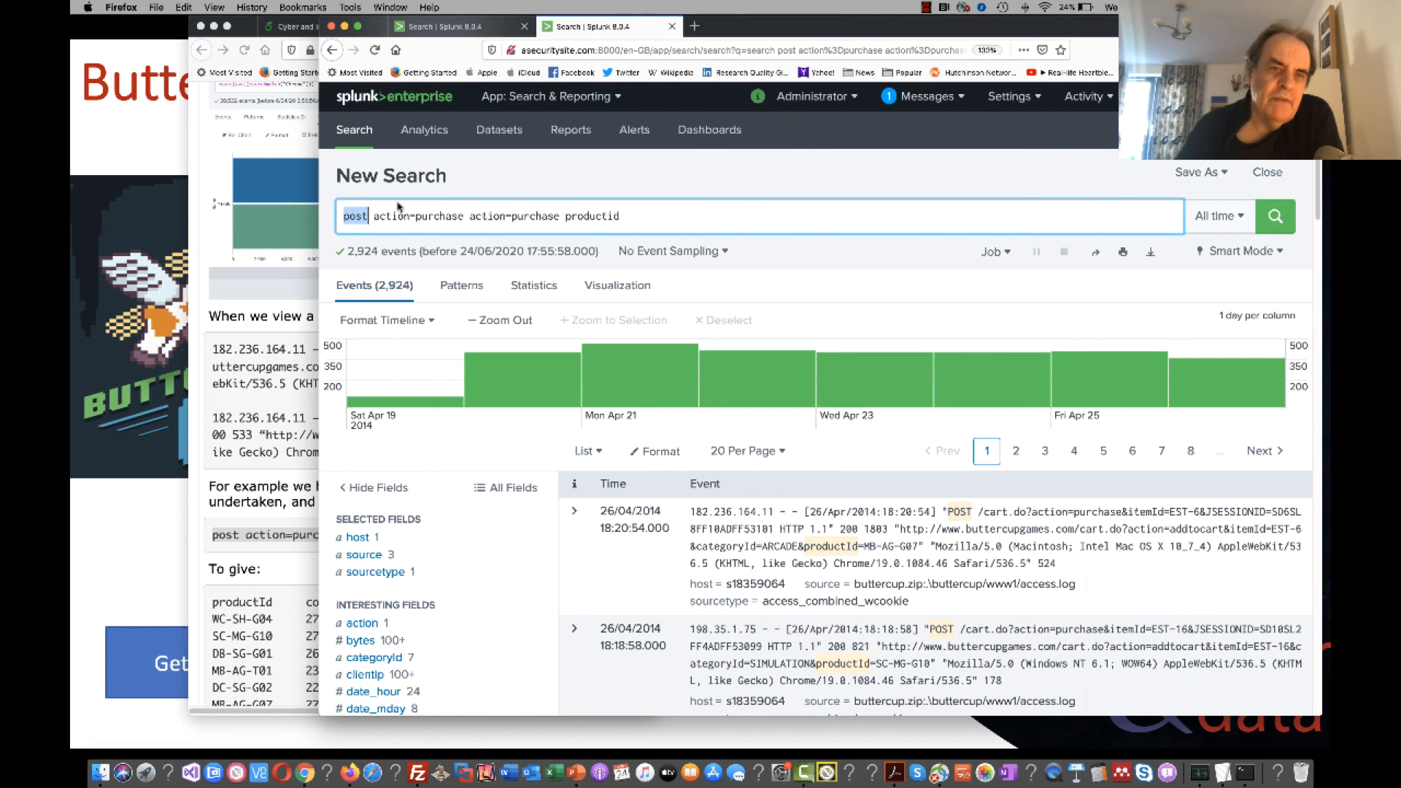
click(464, 215)
drag(464, 215, 364, 209)
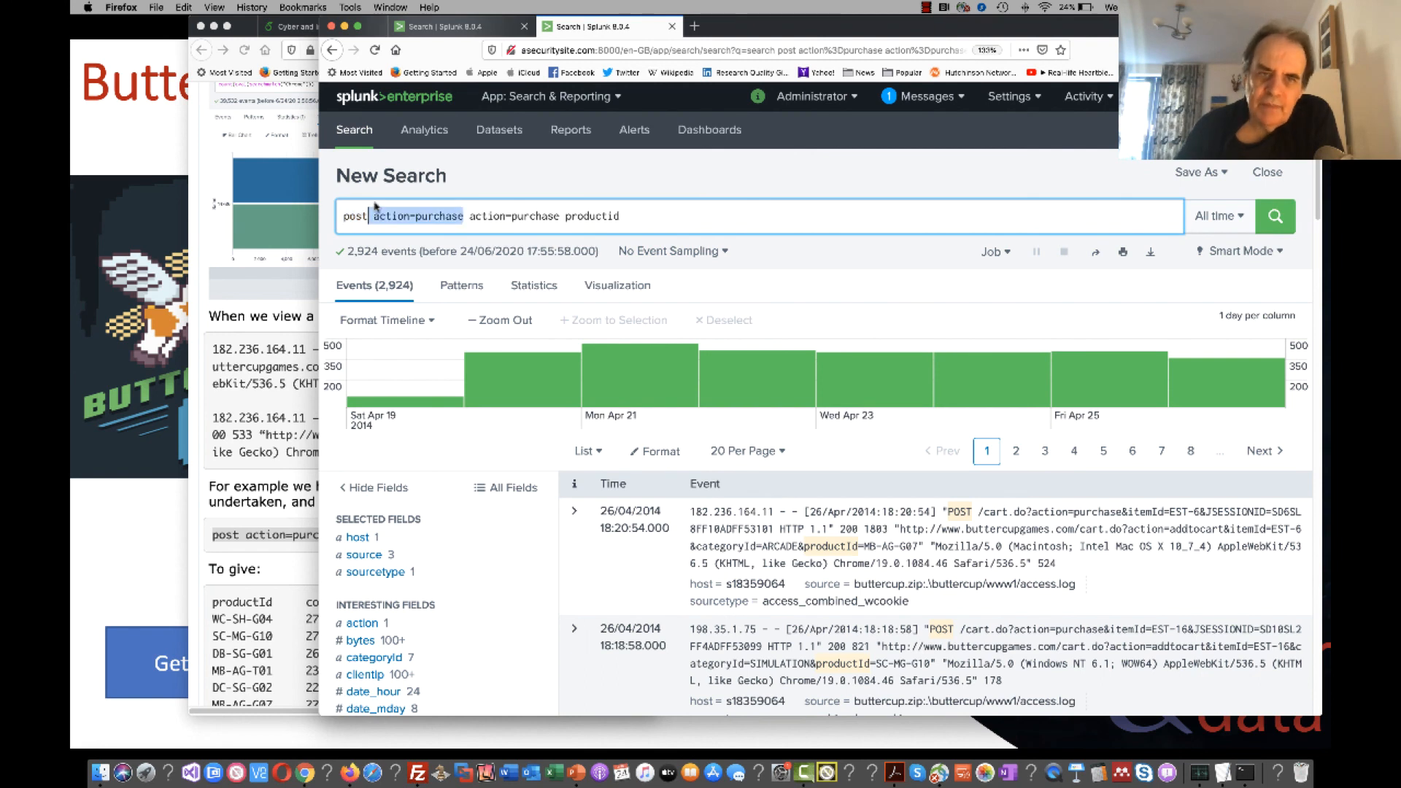
click(549, 216)
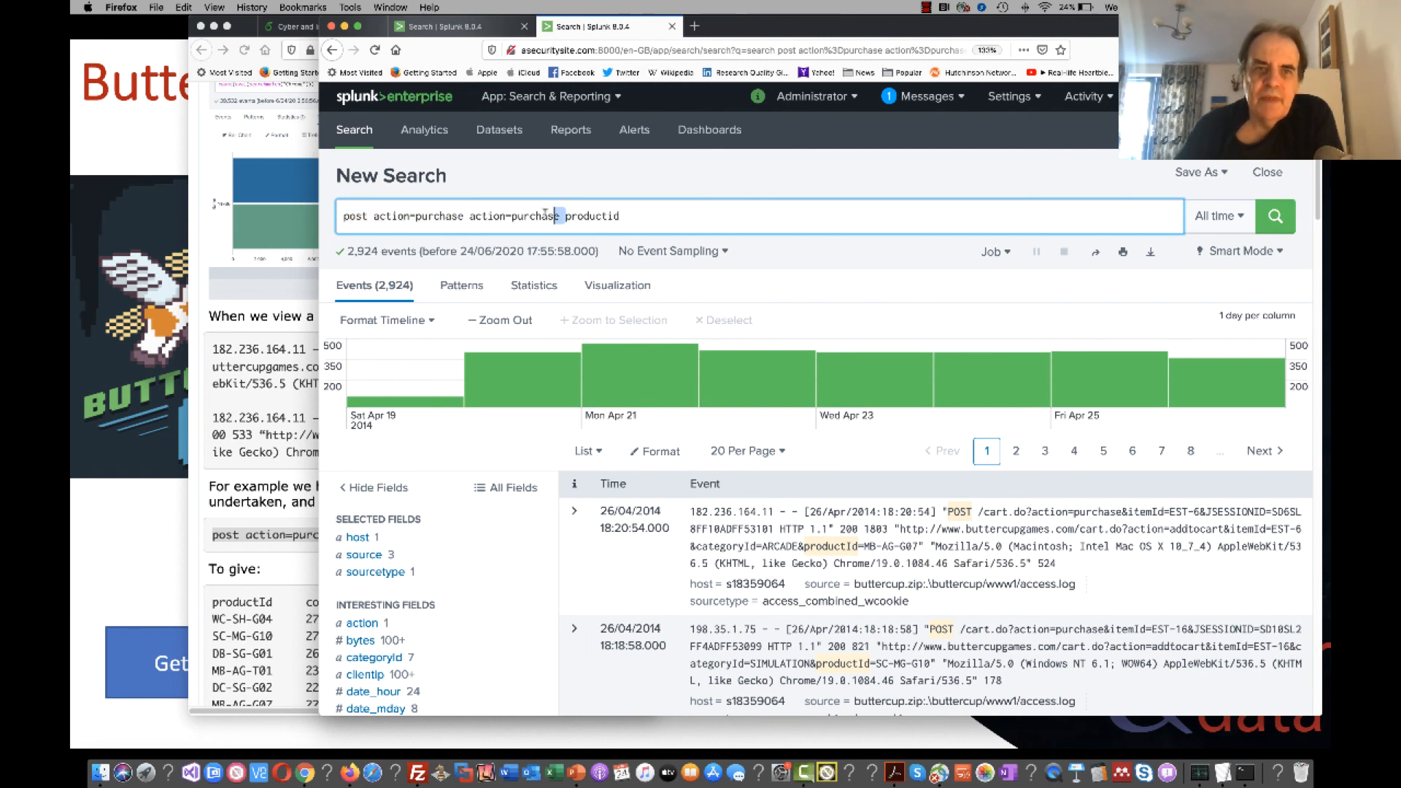
drag(561, 215, 473, 215)
key(BackSpace)
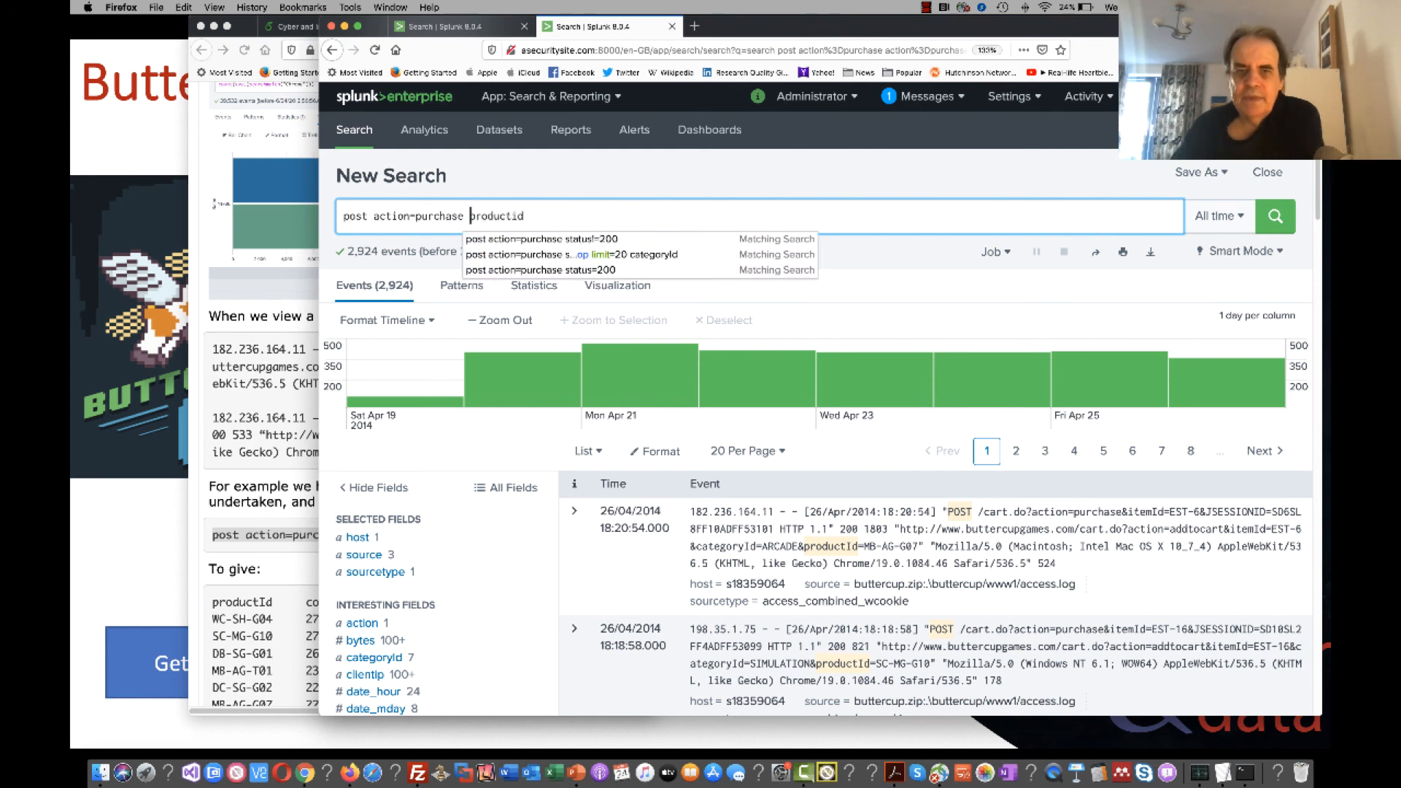
key(Return)
click(534, 211)
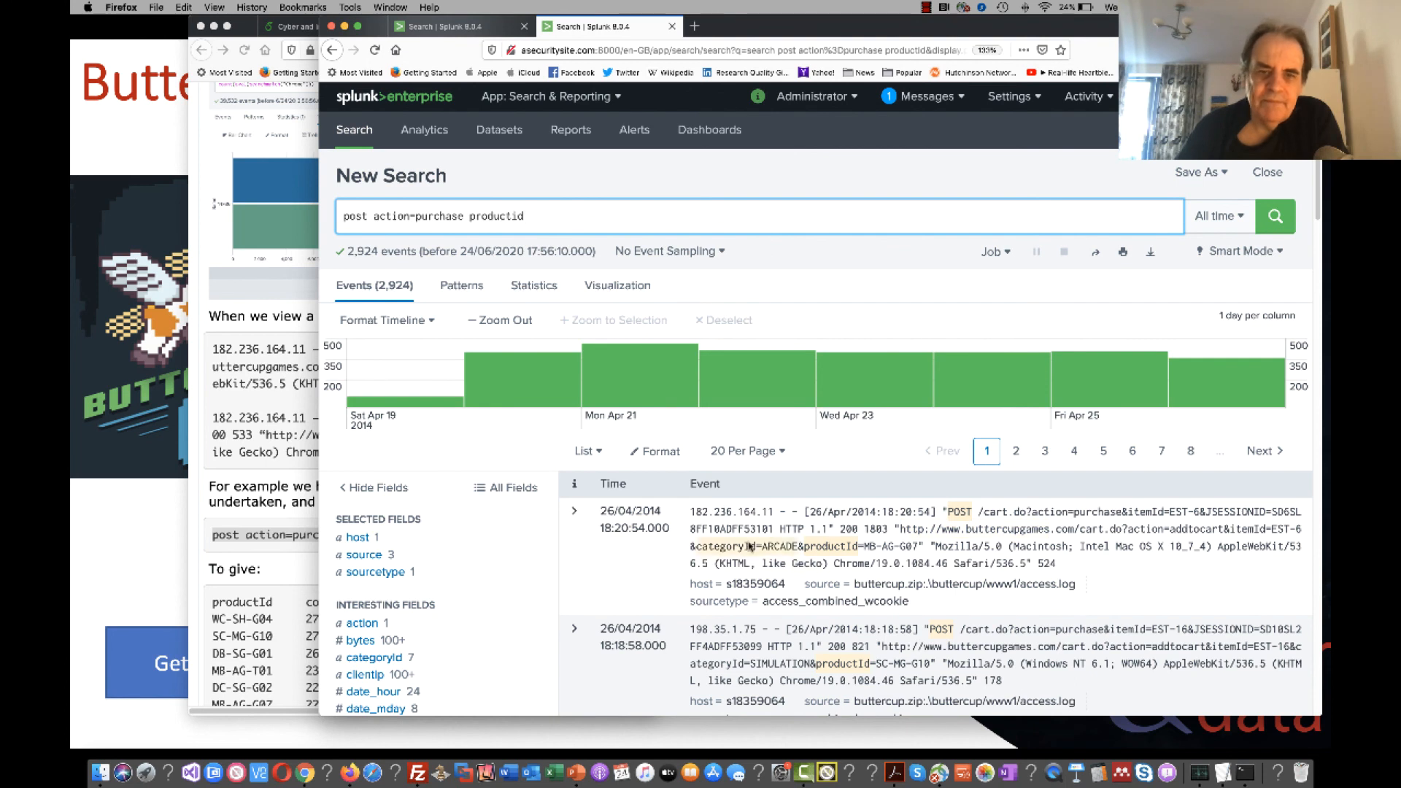
Expand the first purchase event's field list and open the value summary of its productId field.
click(577, 513)
scroll(713, 580, down, 5)
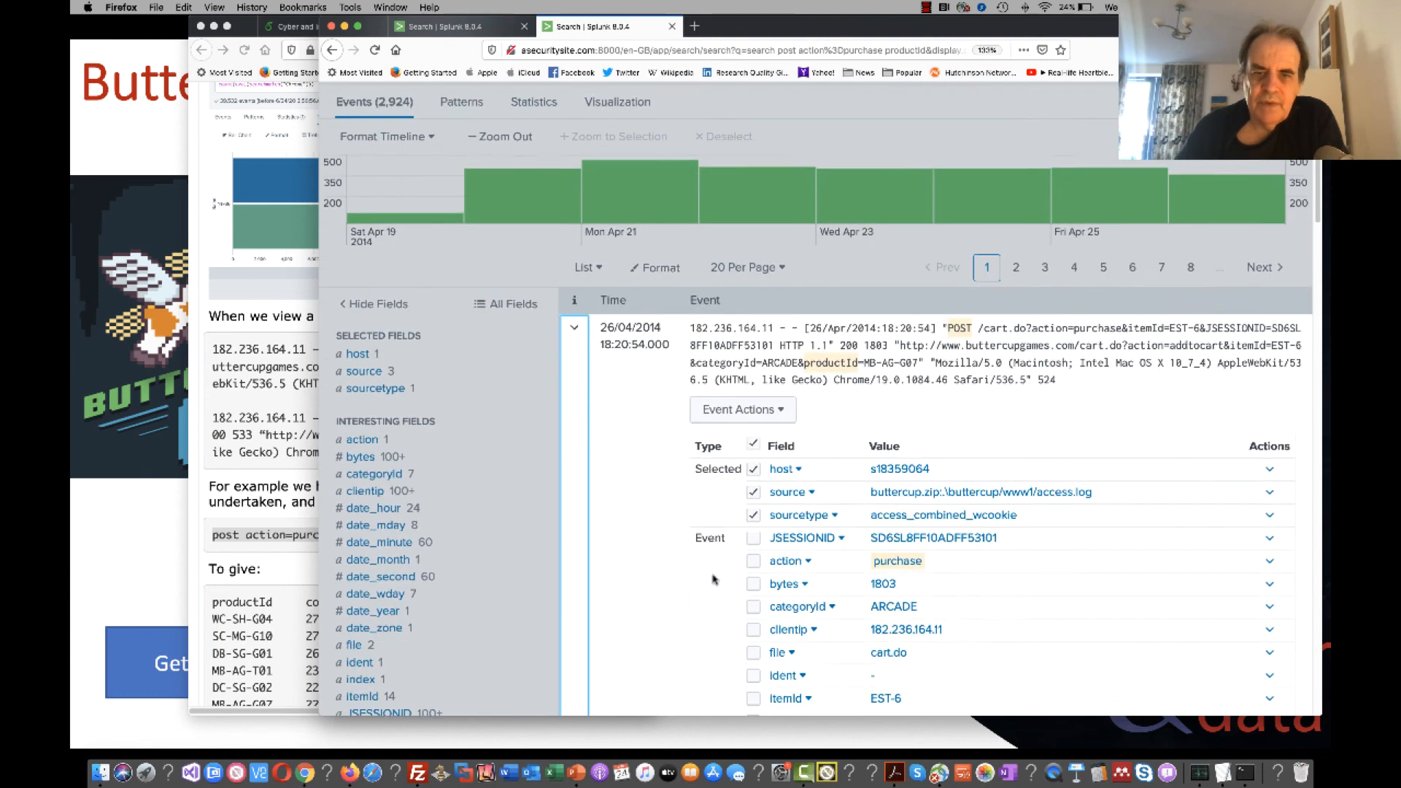
scroll(713, 580, down, 1)
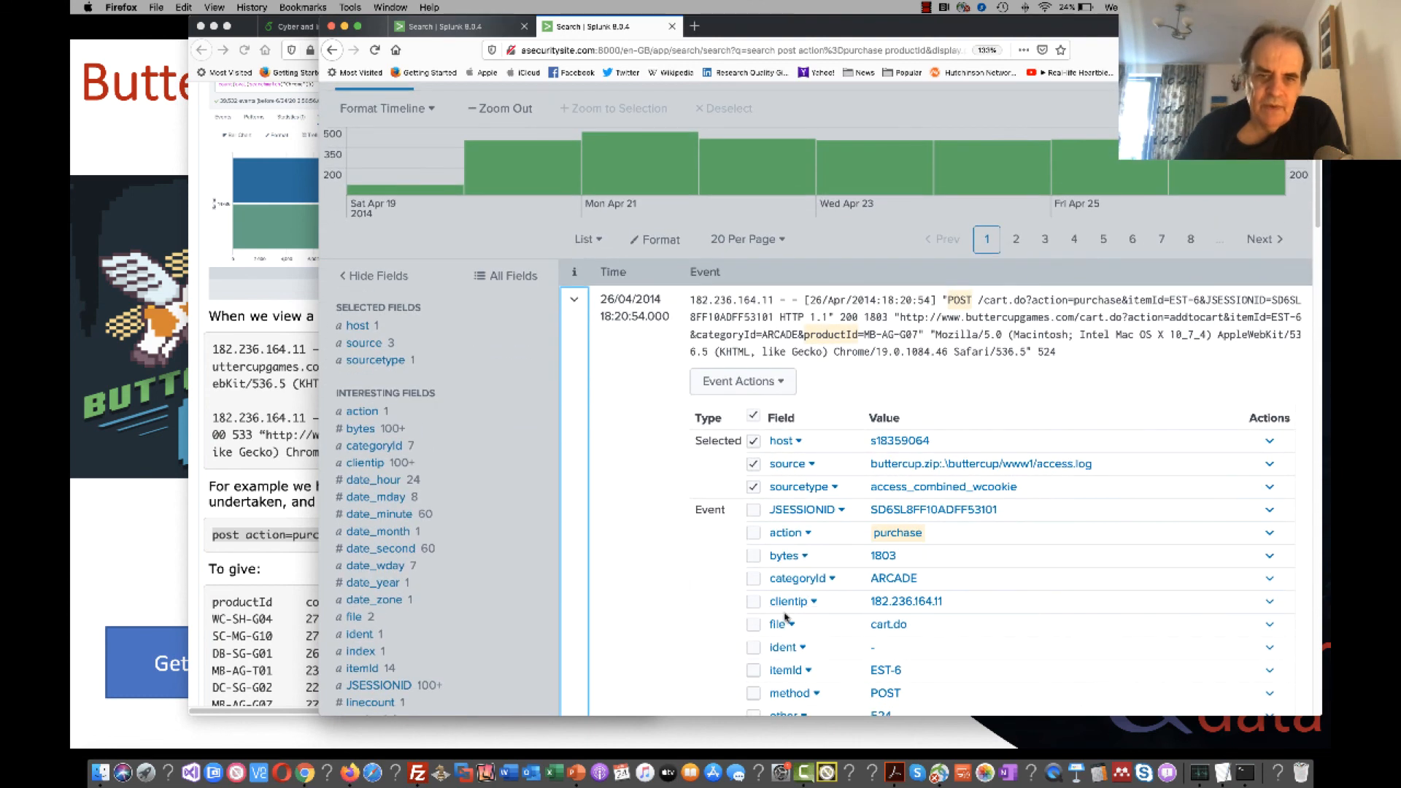
scroll(788, 613, down, 5)
click(793, 565)
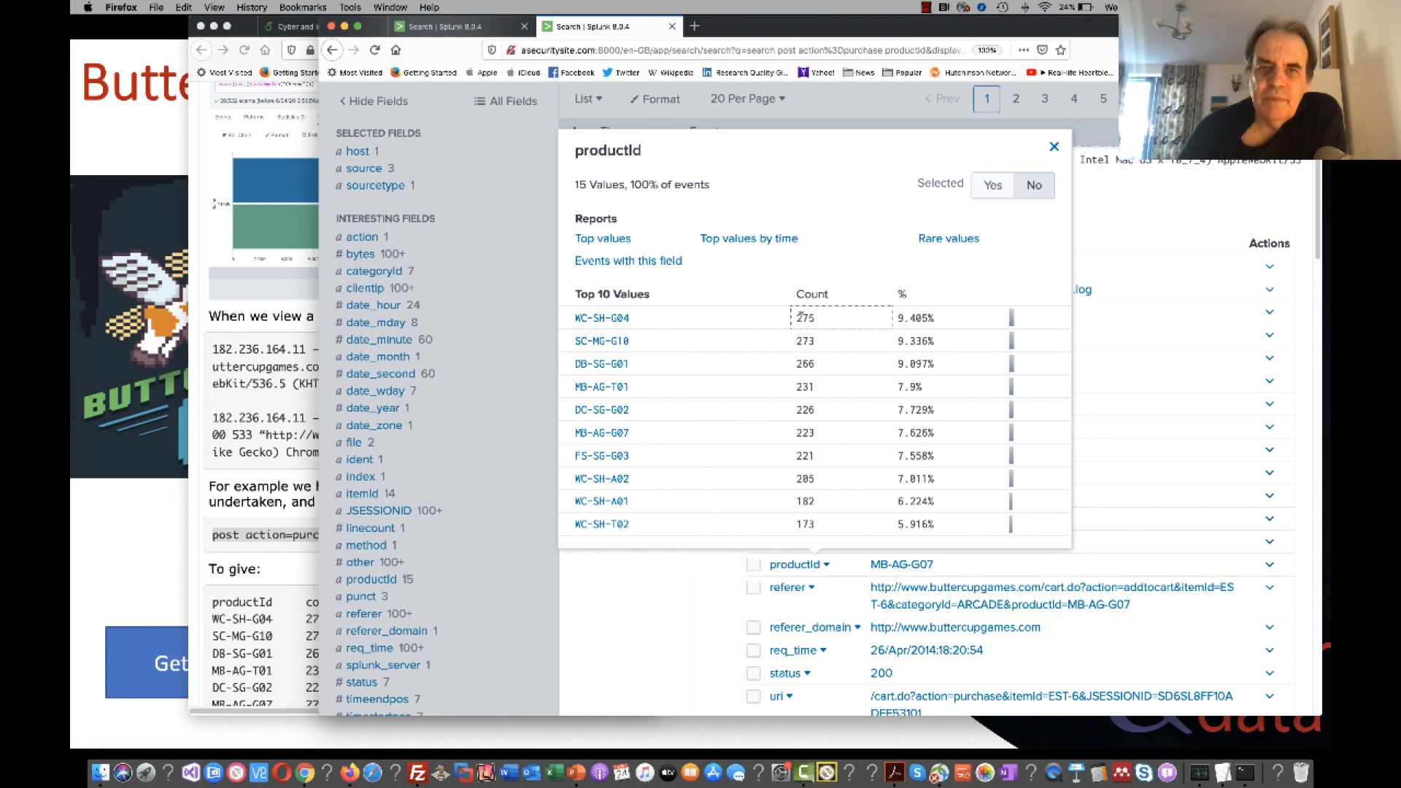
Inspect the top productId entry and its count, and filter the purchase search to productId "WC-SH-G04".
drag(633, 318, 565, 320)
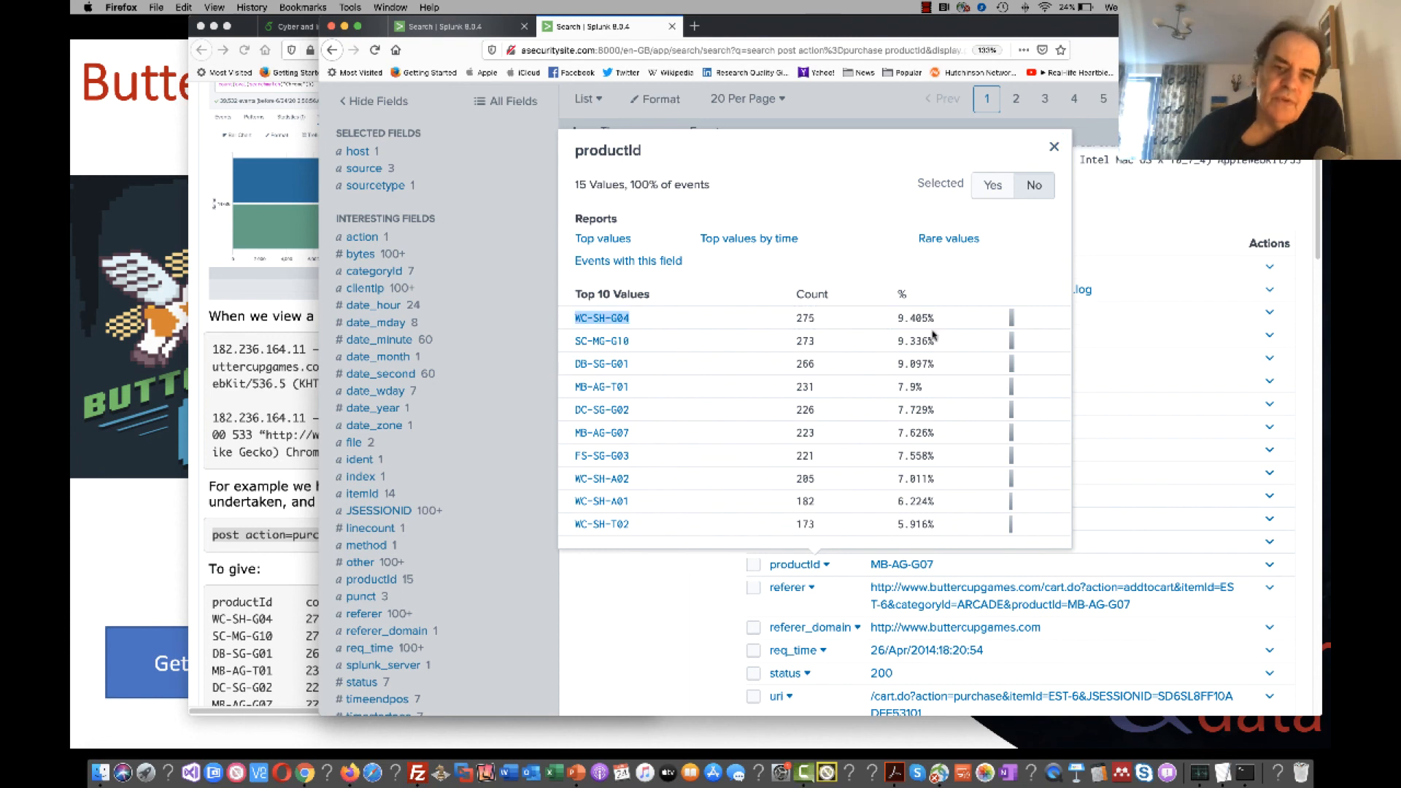
drag(836, 318, 772, 319)
click(813, 238)
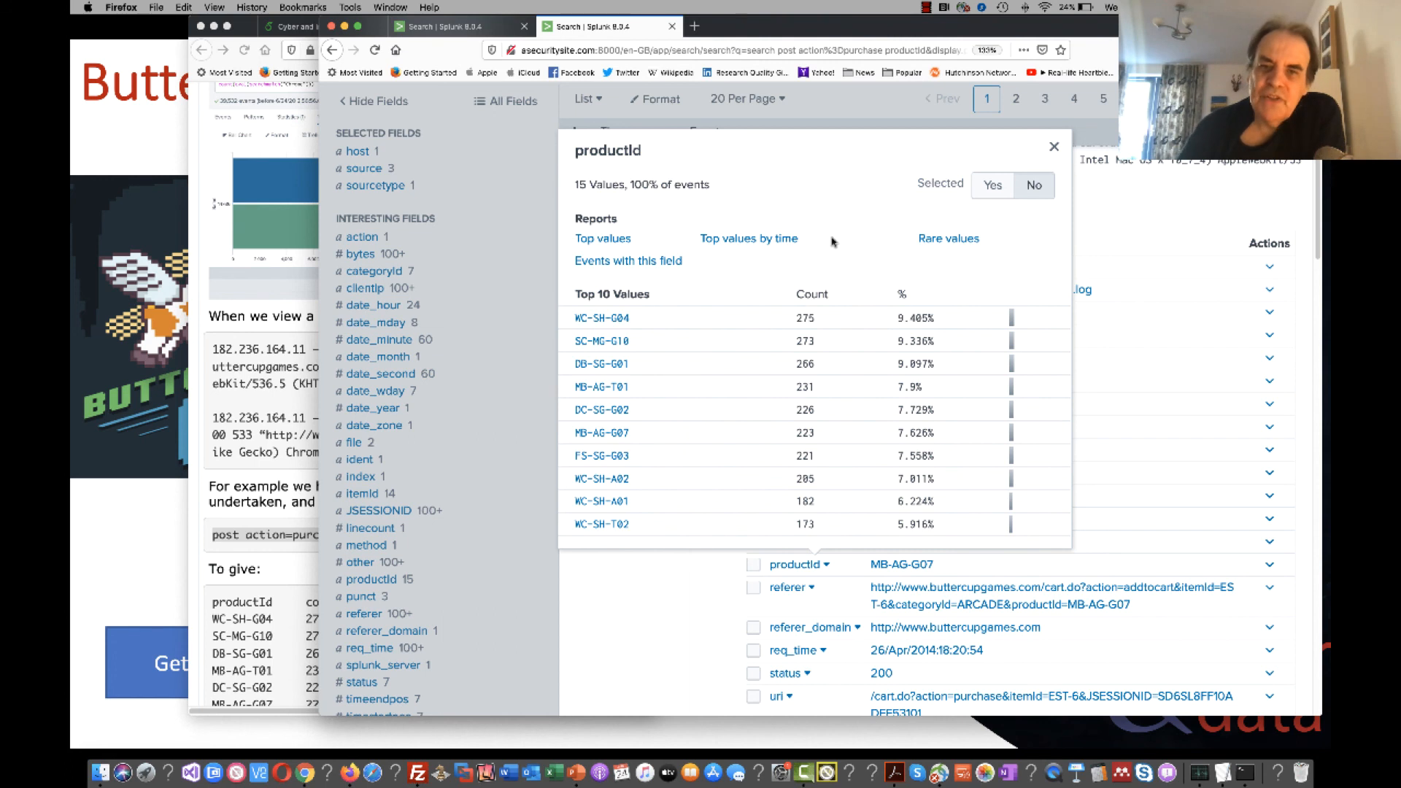
click(603, 319)
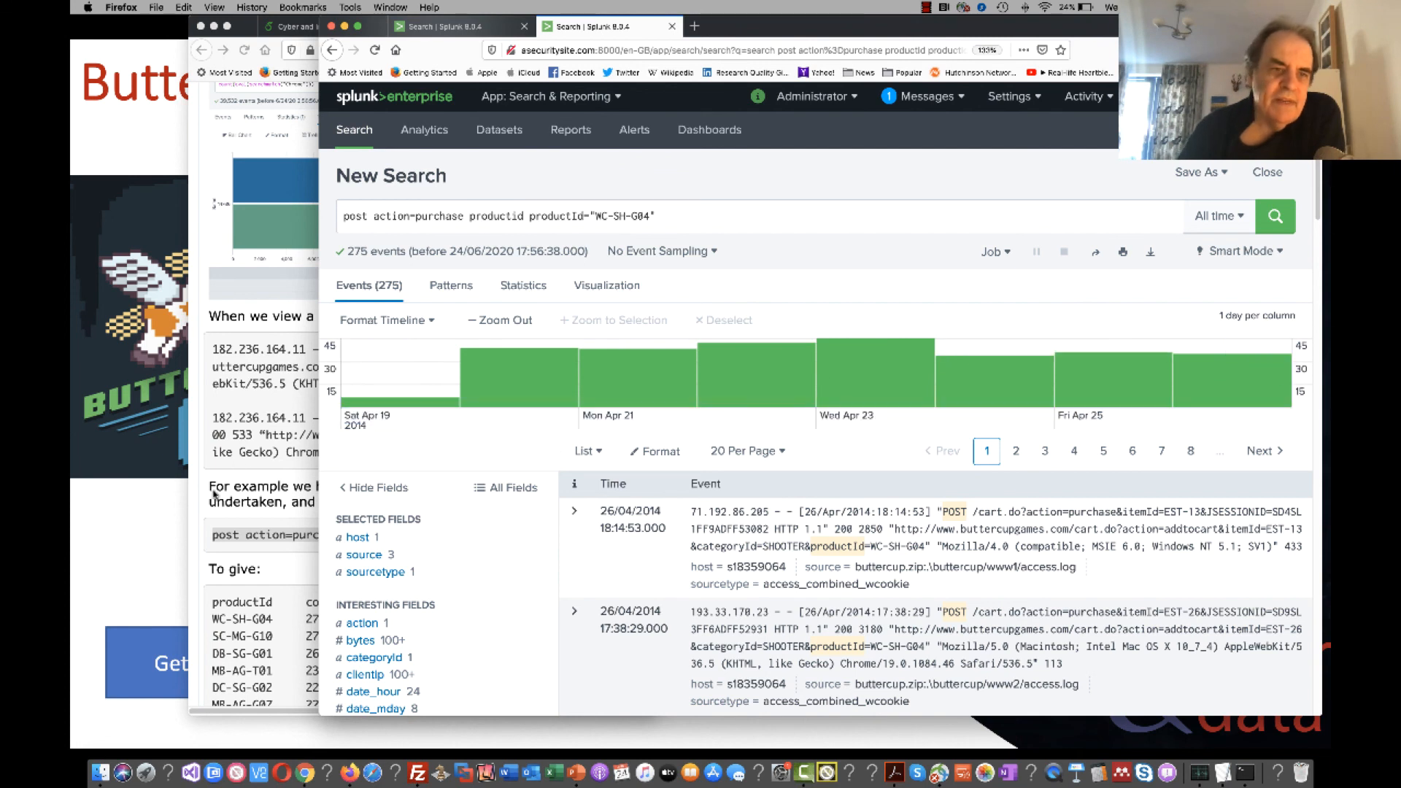
Review the tutorial's list of productId counts and switch to the PowerPoint slide show.
scroll(244, 471, down, 1)
scroll(244, 471, down, 5)
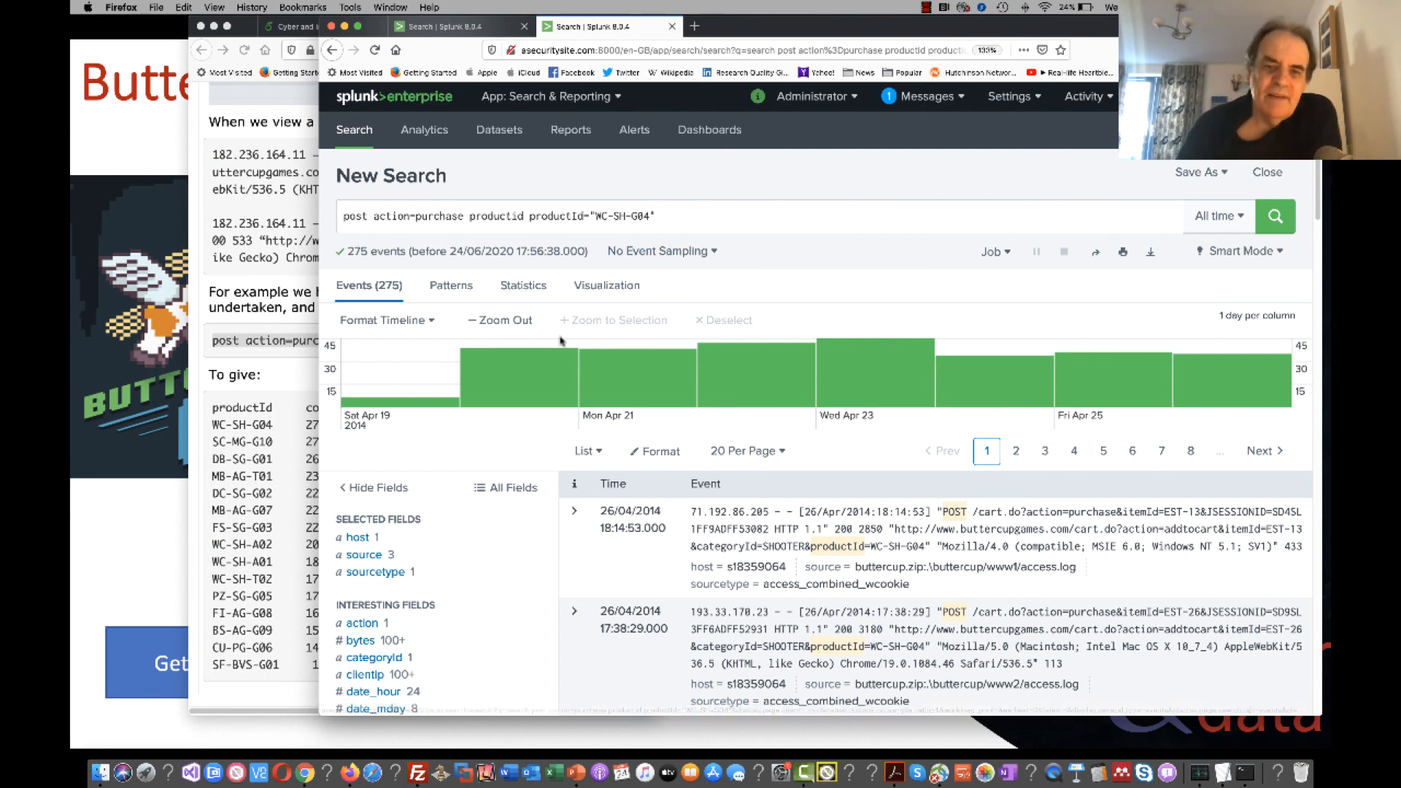
click(552, 766)
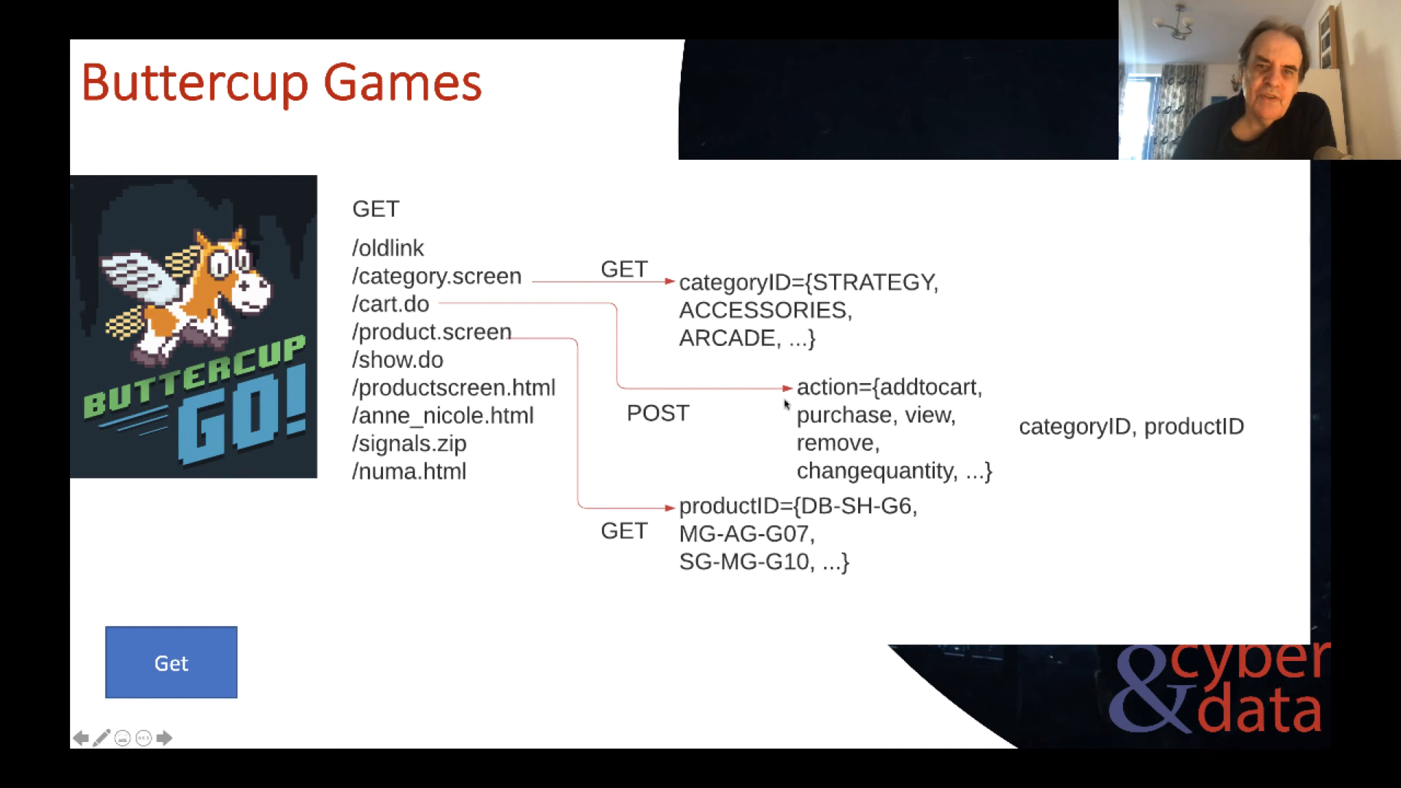
click(833, 679)
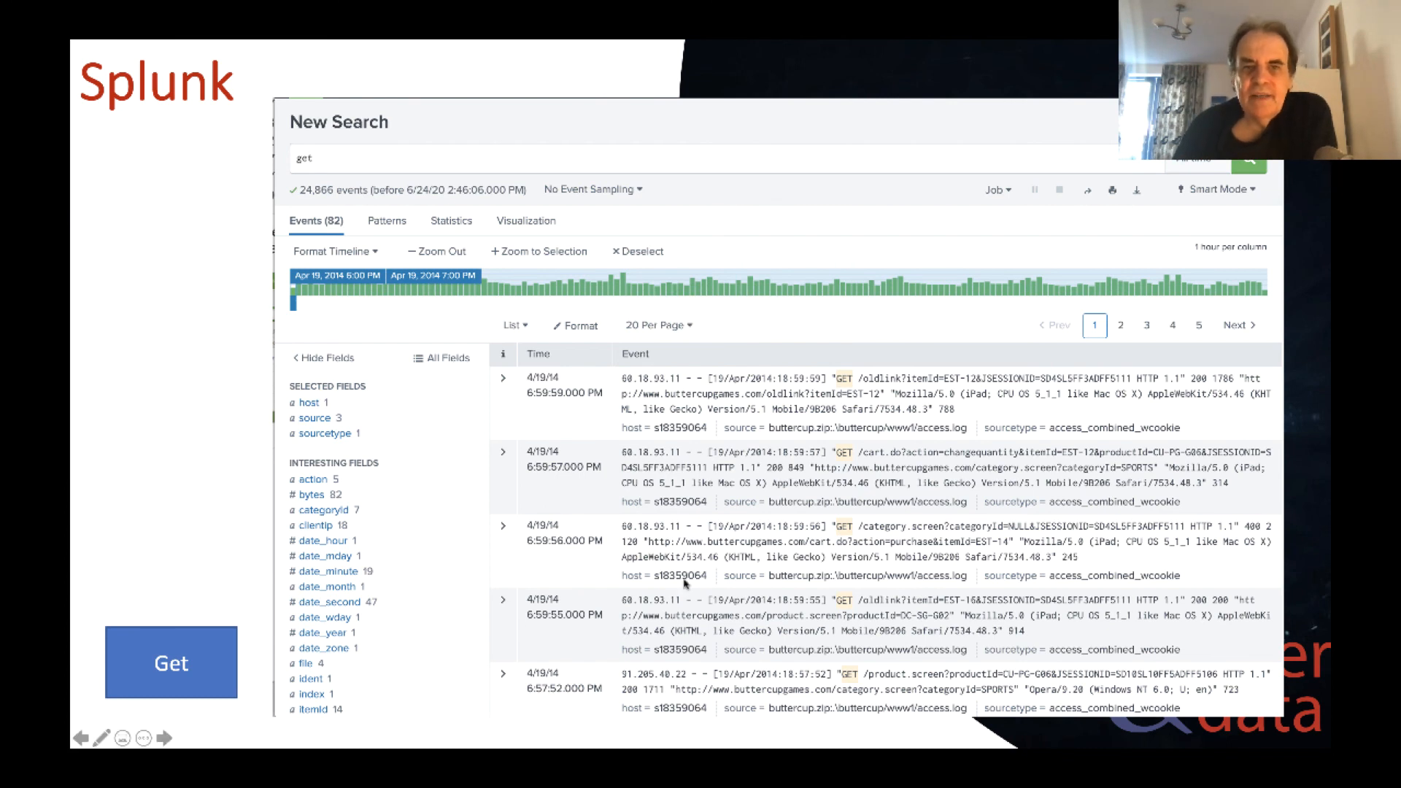
click(647, 421)
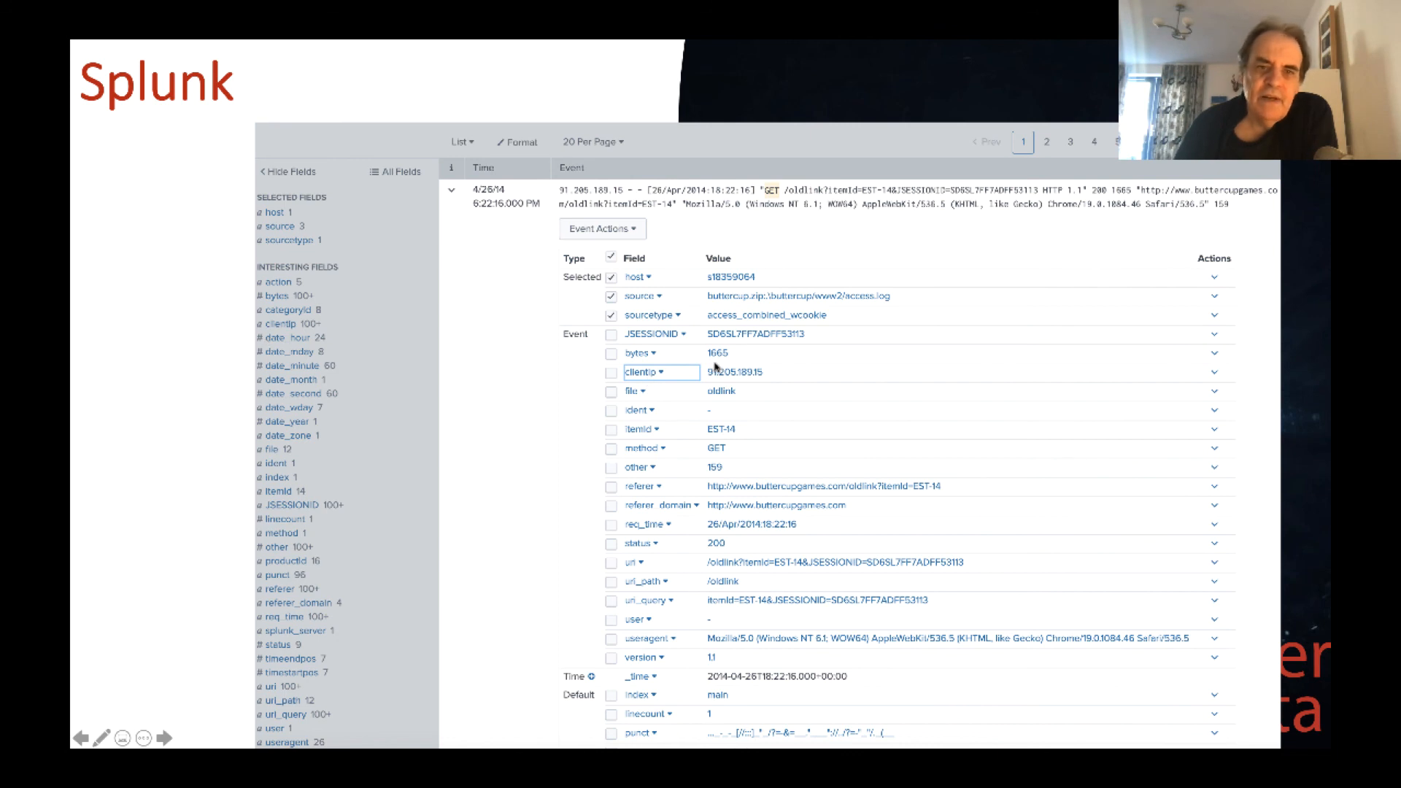
click(641, 372)
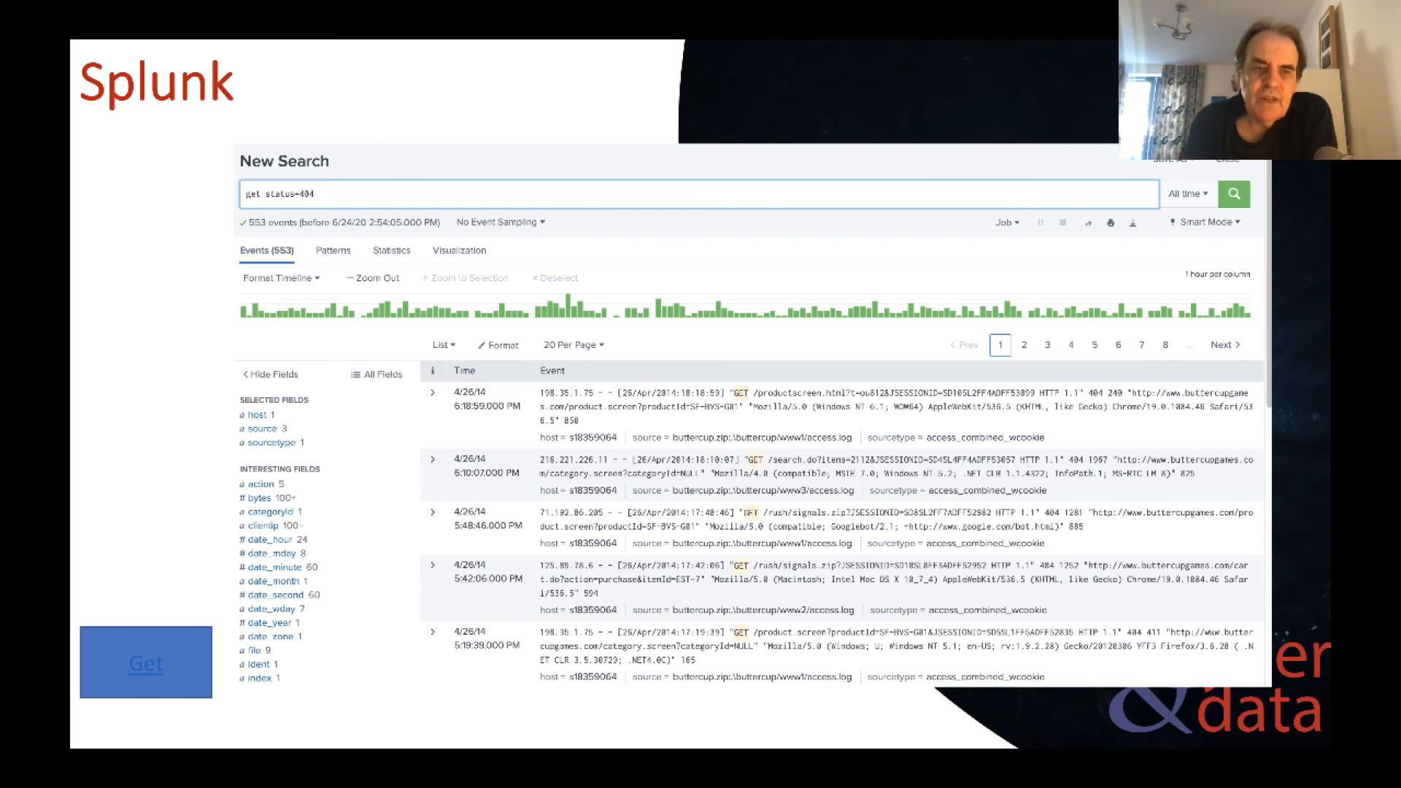
key(Right)
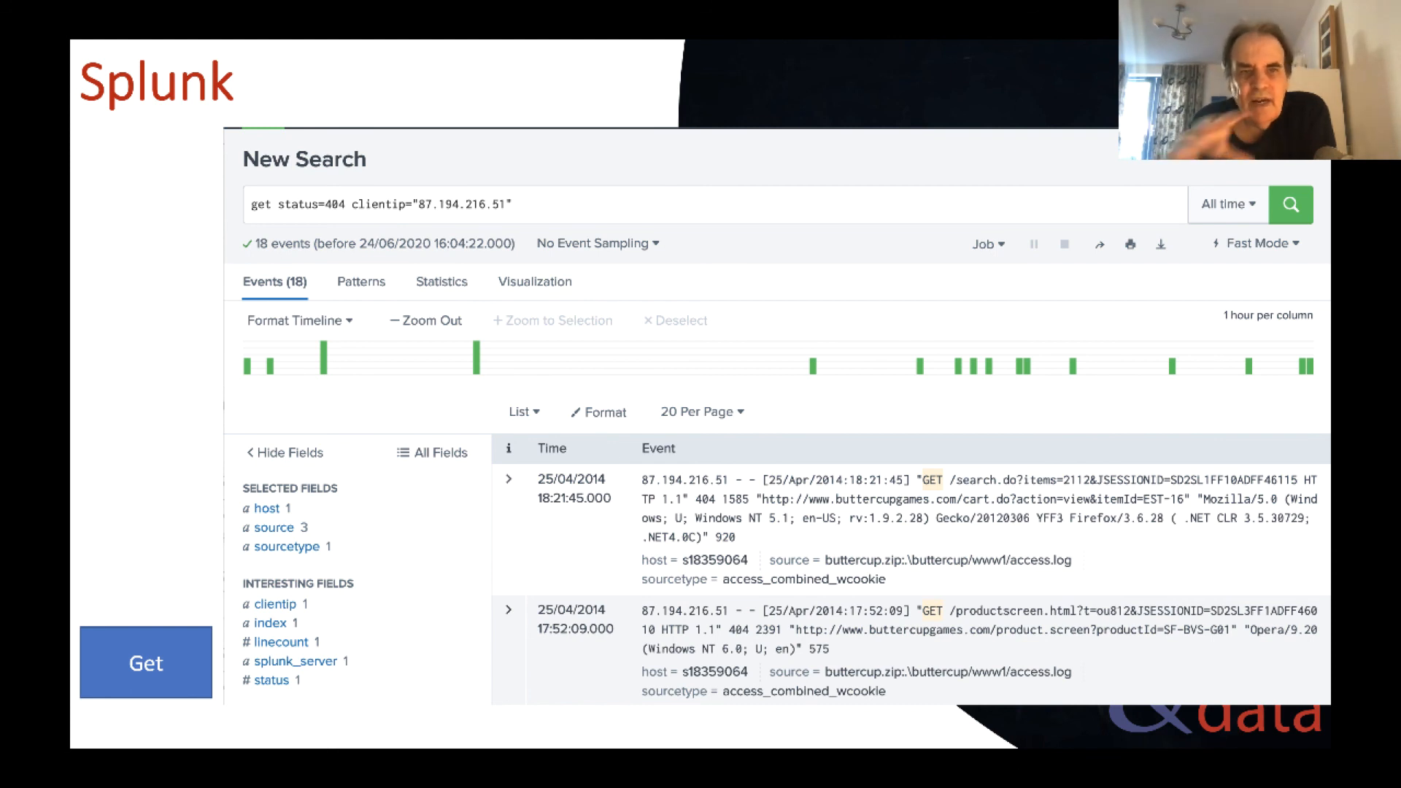
key(Right)
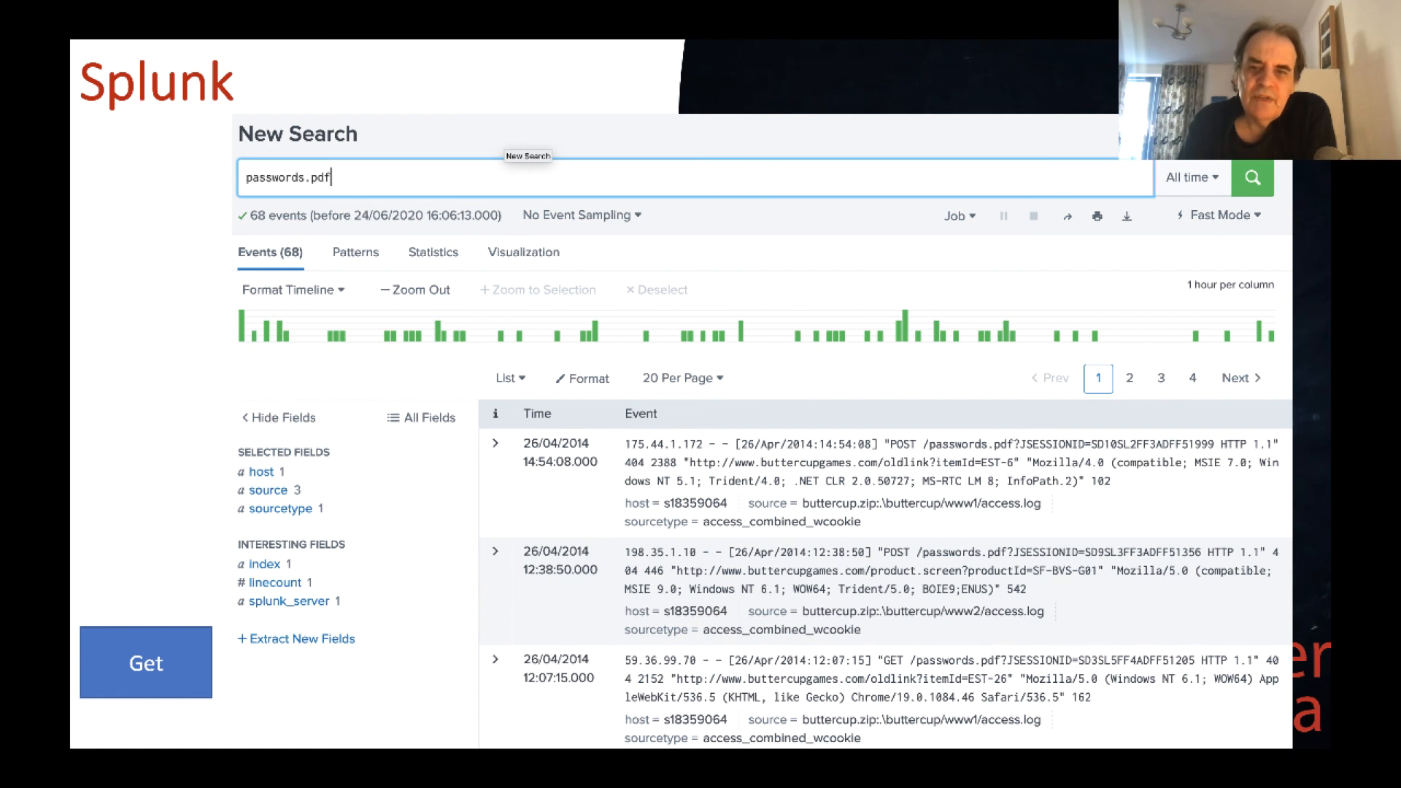
key(Right)
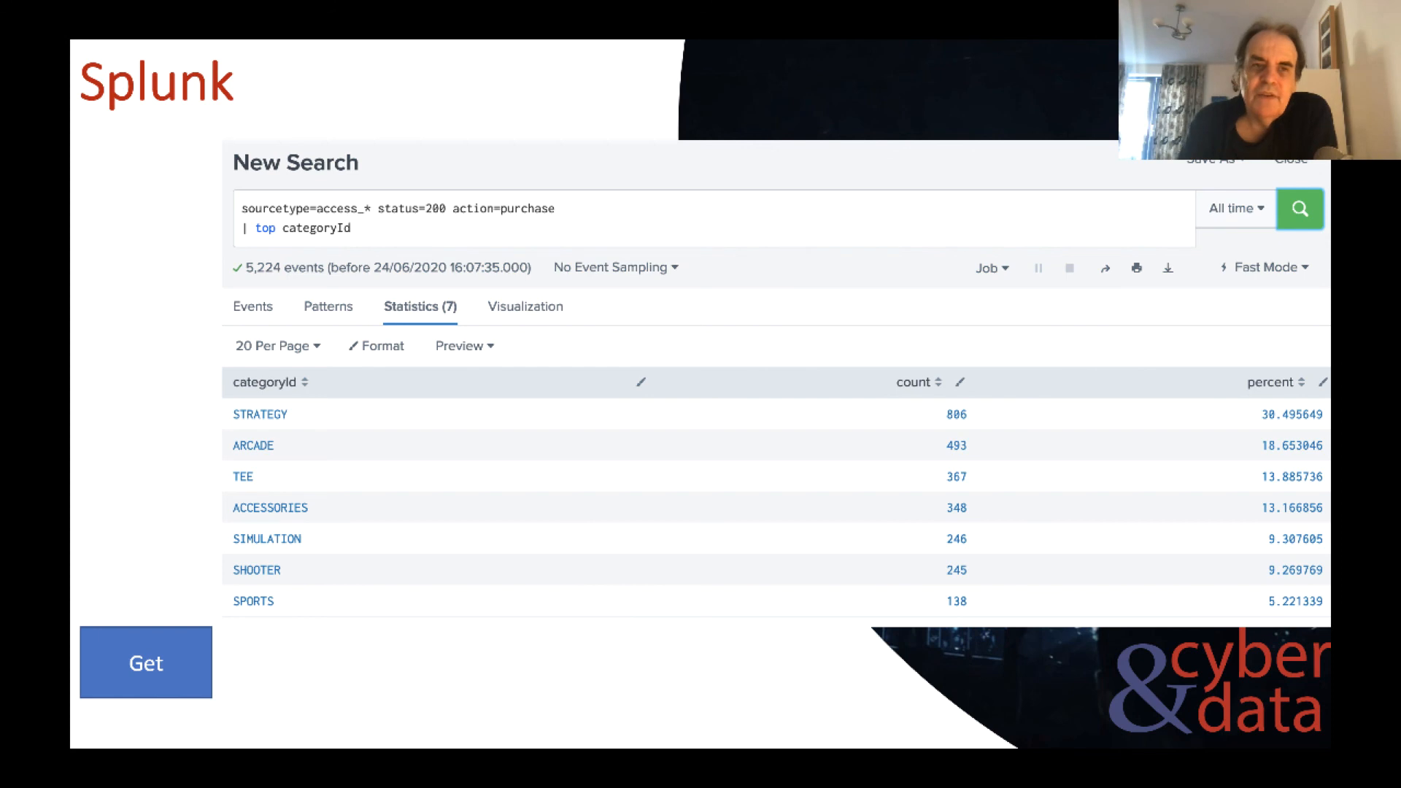
key(Right)
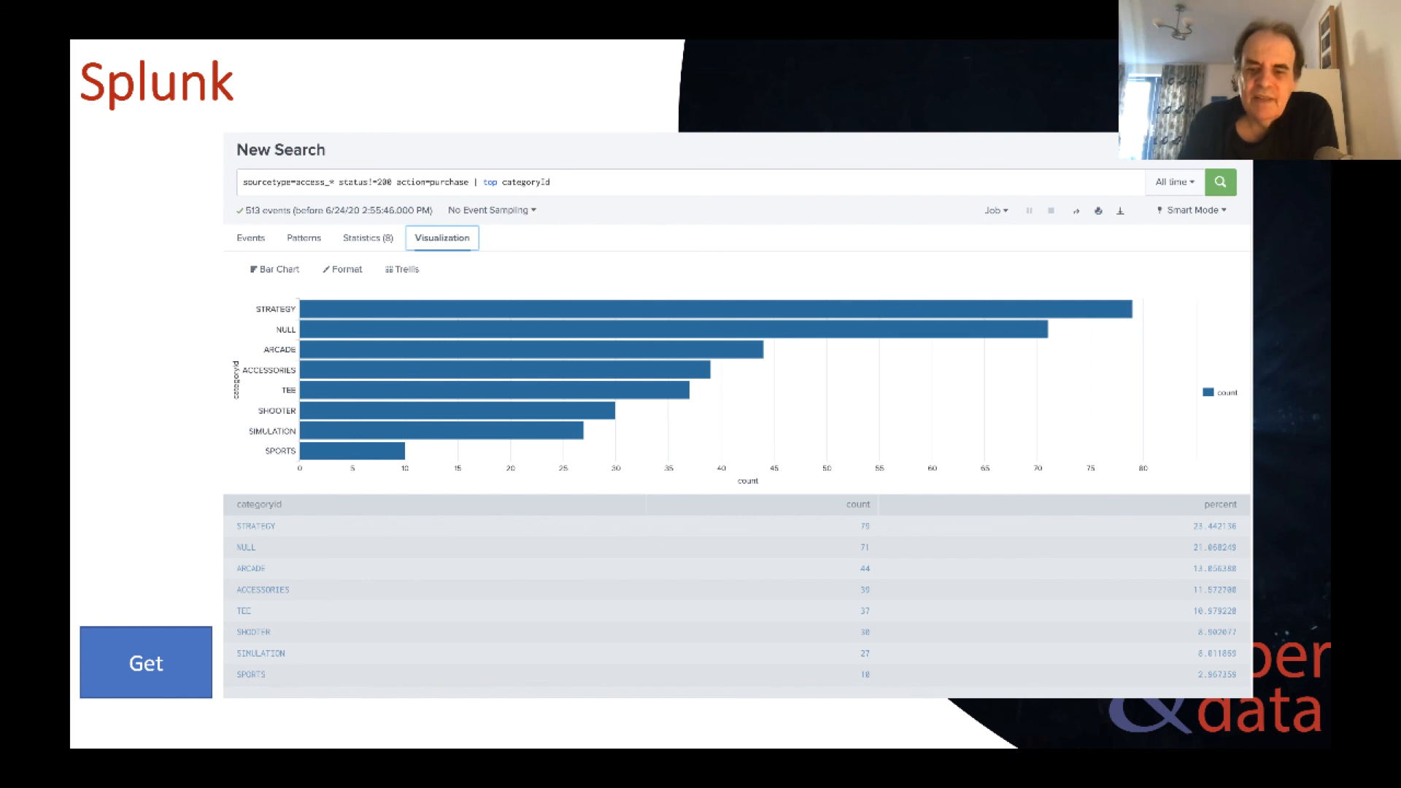
key(Right)
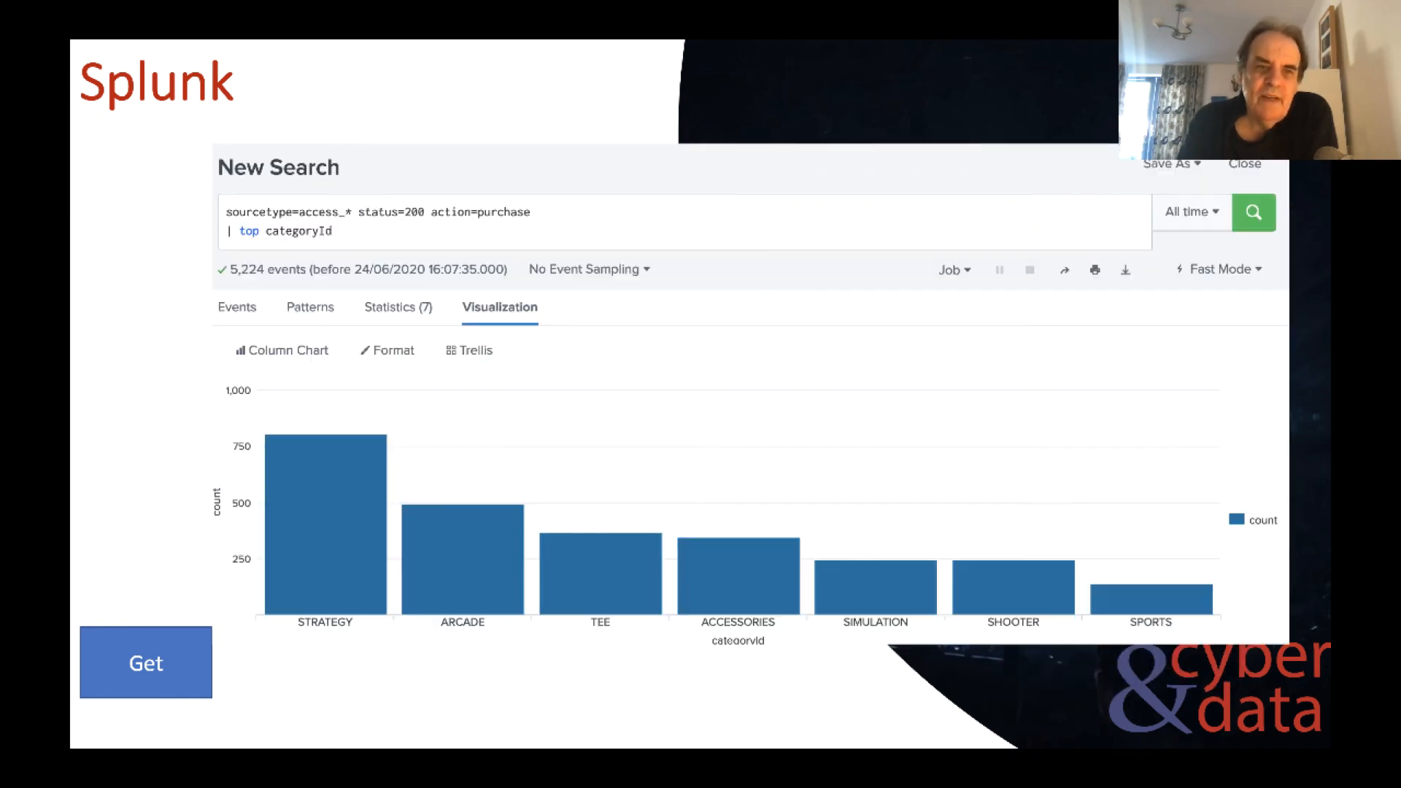
key(Right)
key(Right)
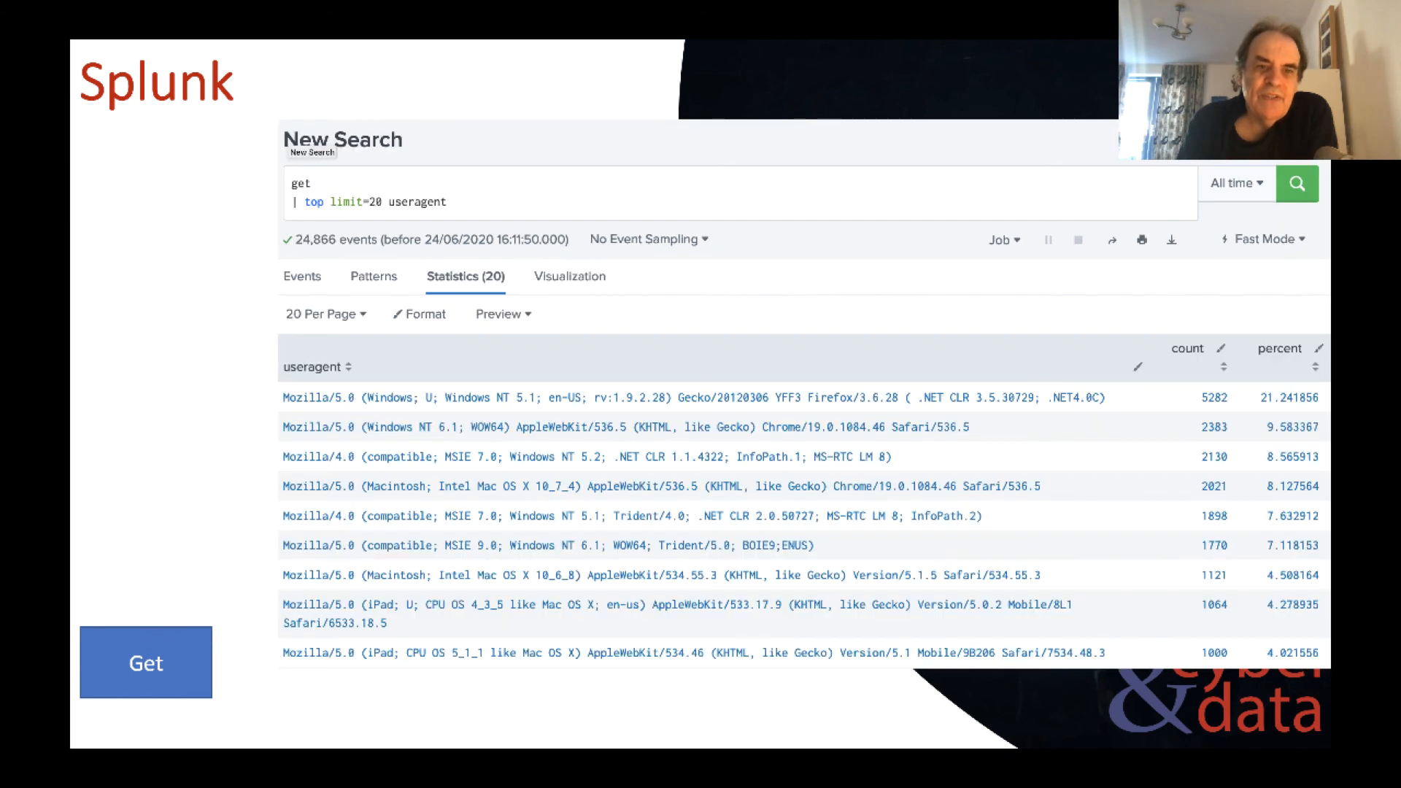